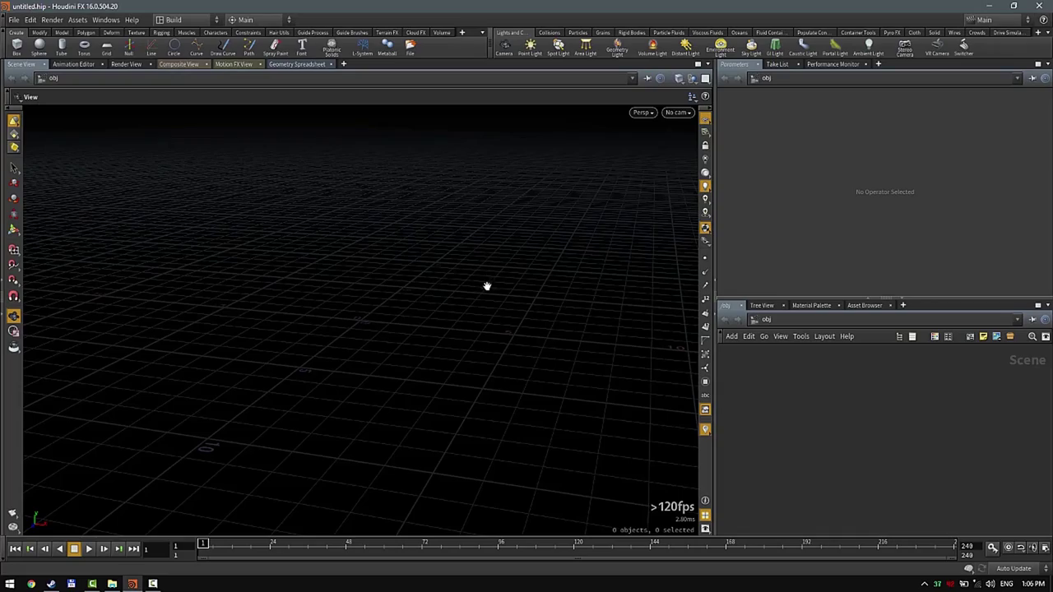
left_click_drag(462, 219, 448, 245)
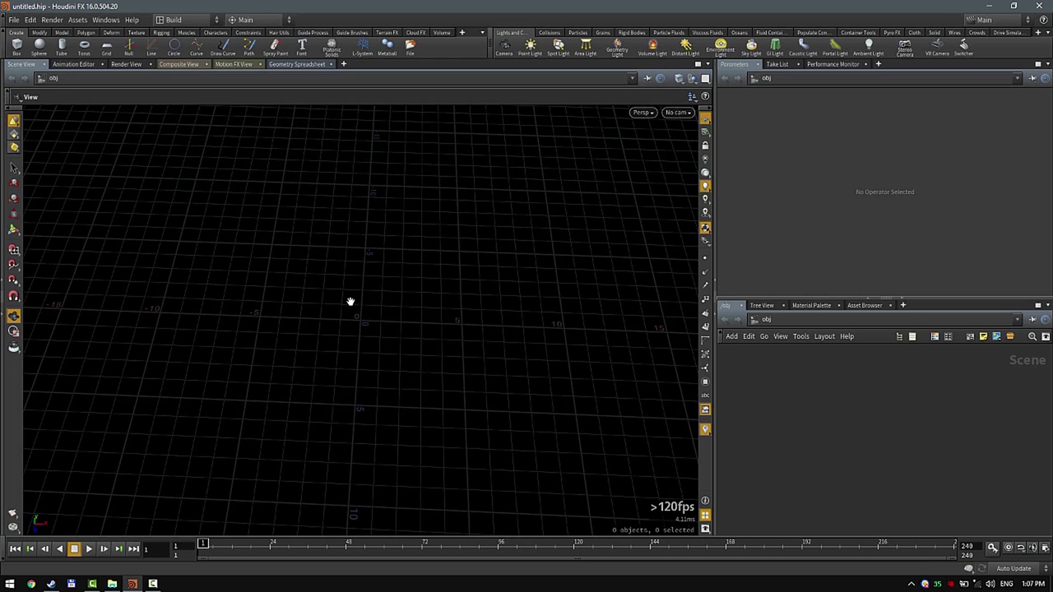
key("z")
key("x")
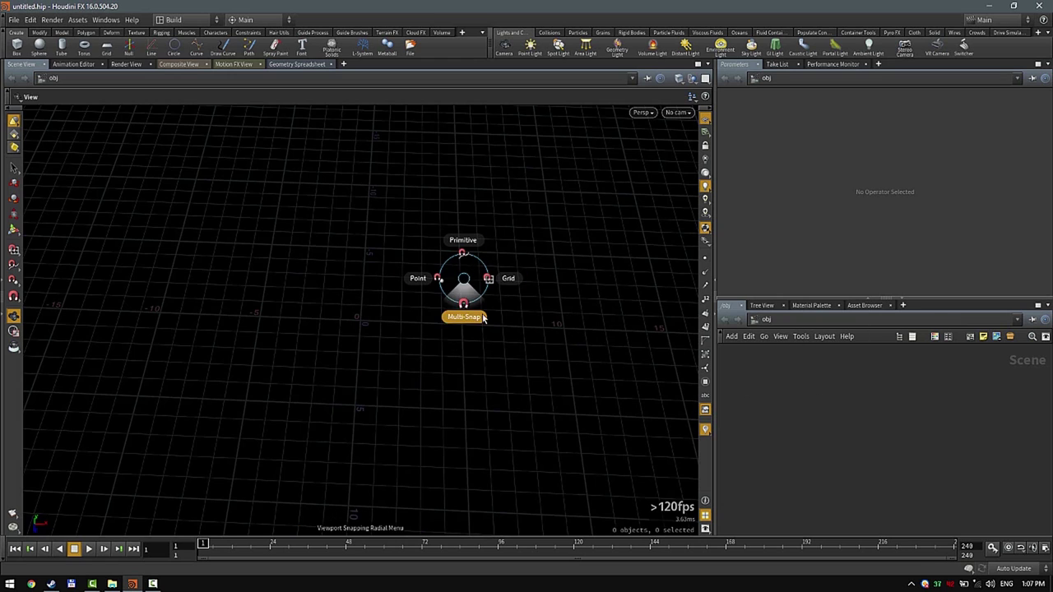
left_click(463, 276)
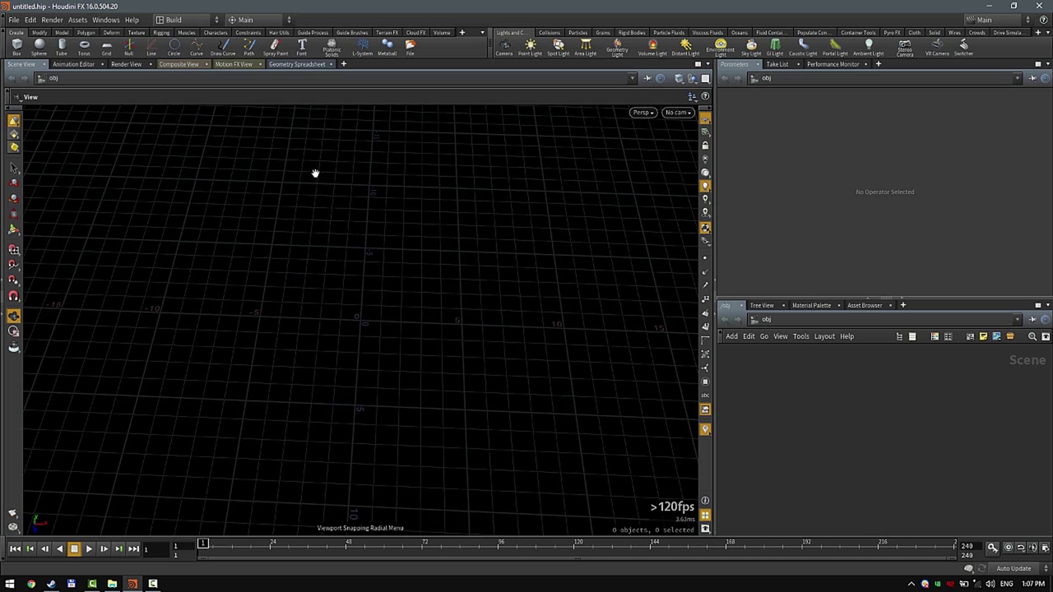
- Set the viewport background color scheme to Light in the display options
key("d")
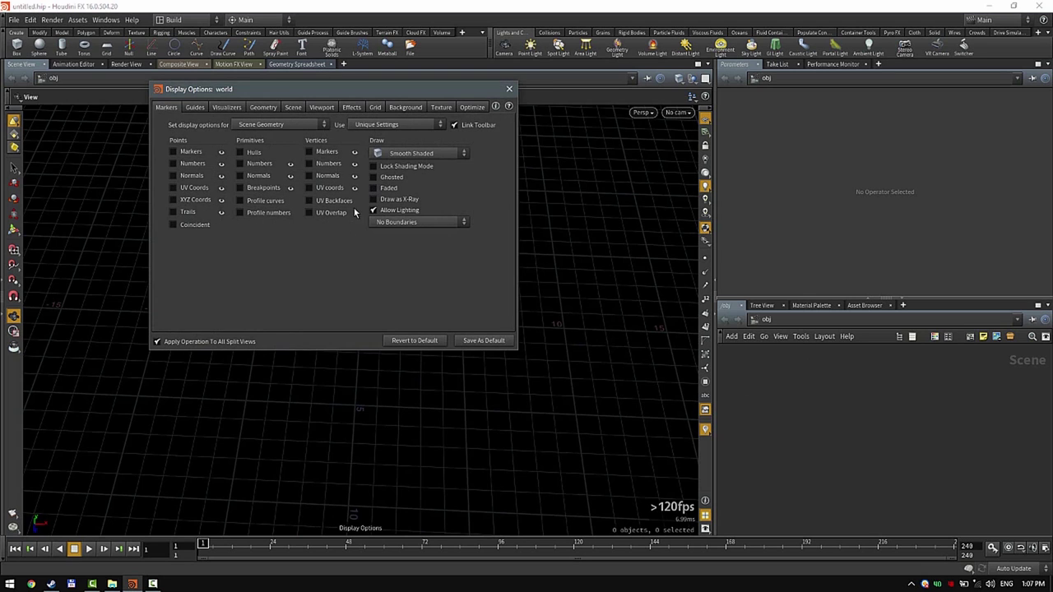
left_click(395, 109)
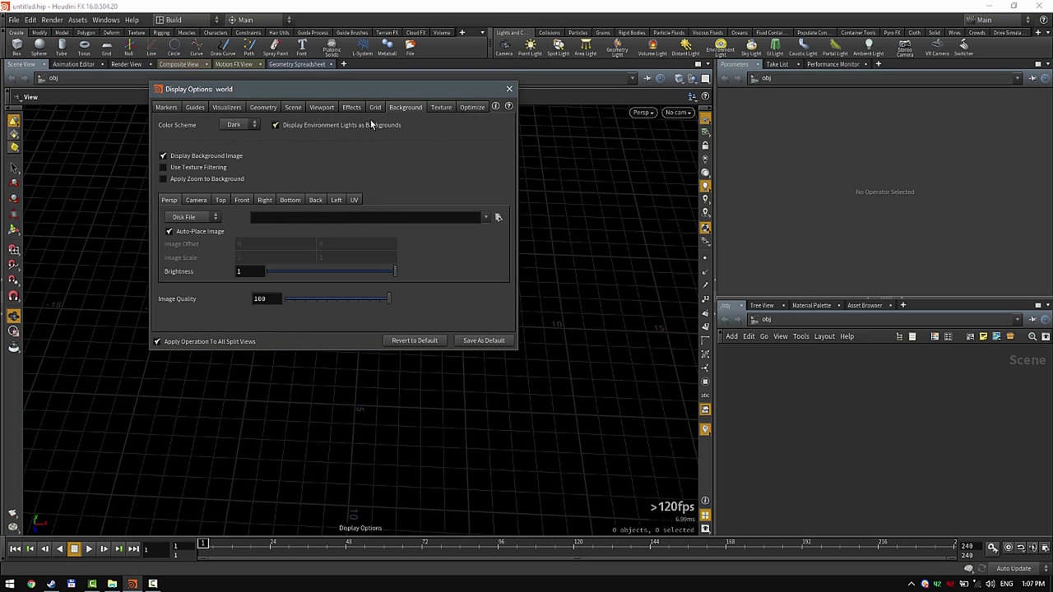
left_click(255, 125)
left_click(237, 137)
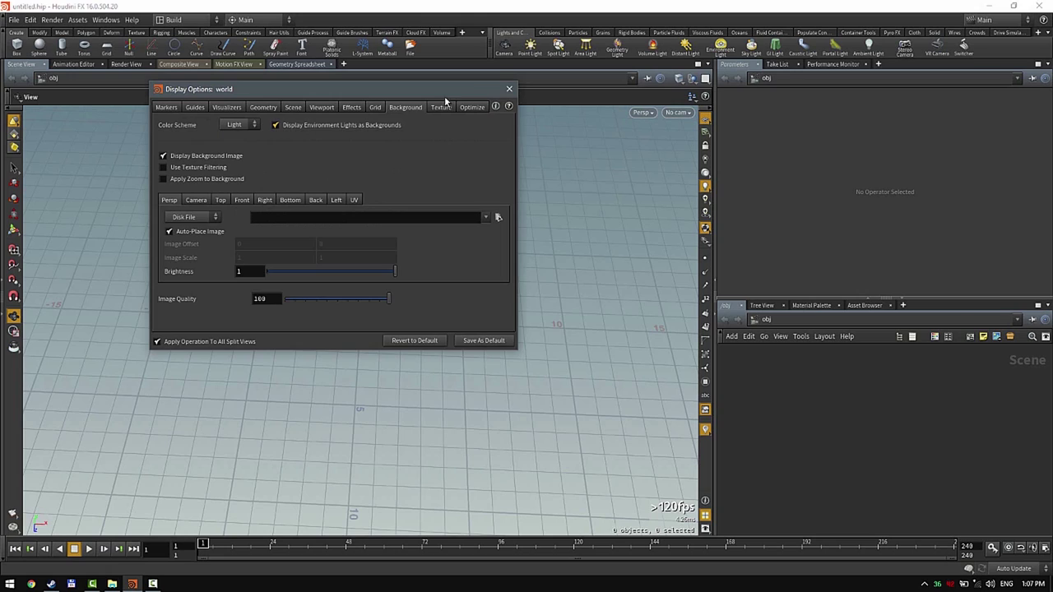
left_click(509, 88)
left_click_drag(552, 233, 448, 262)
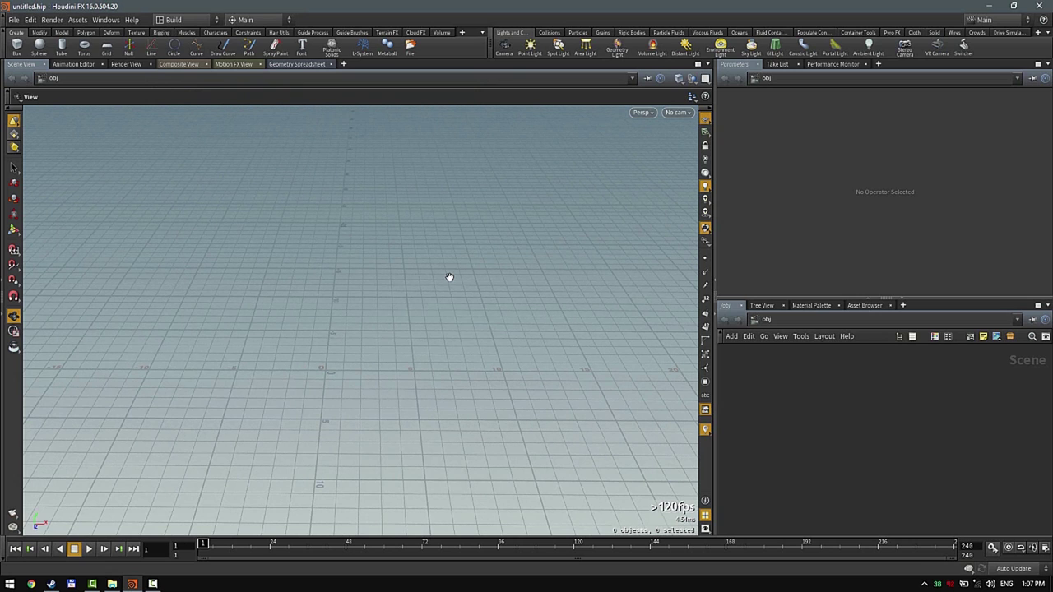
key("x")
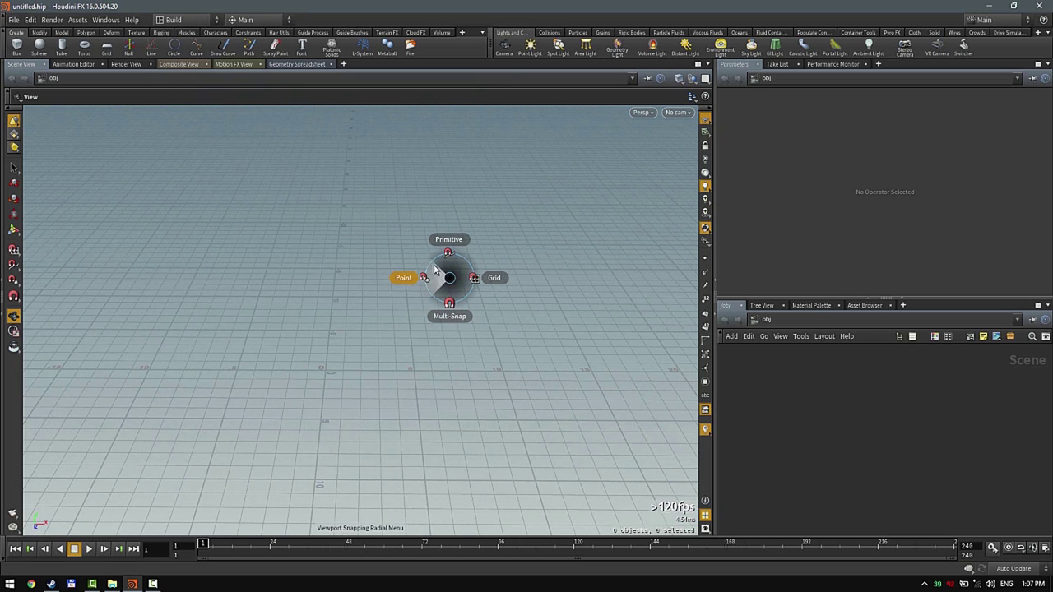
left_click(449, 280)
- Split the viewport into two stacked views and return it to a single view using the viewport radial menu
key("c")
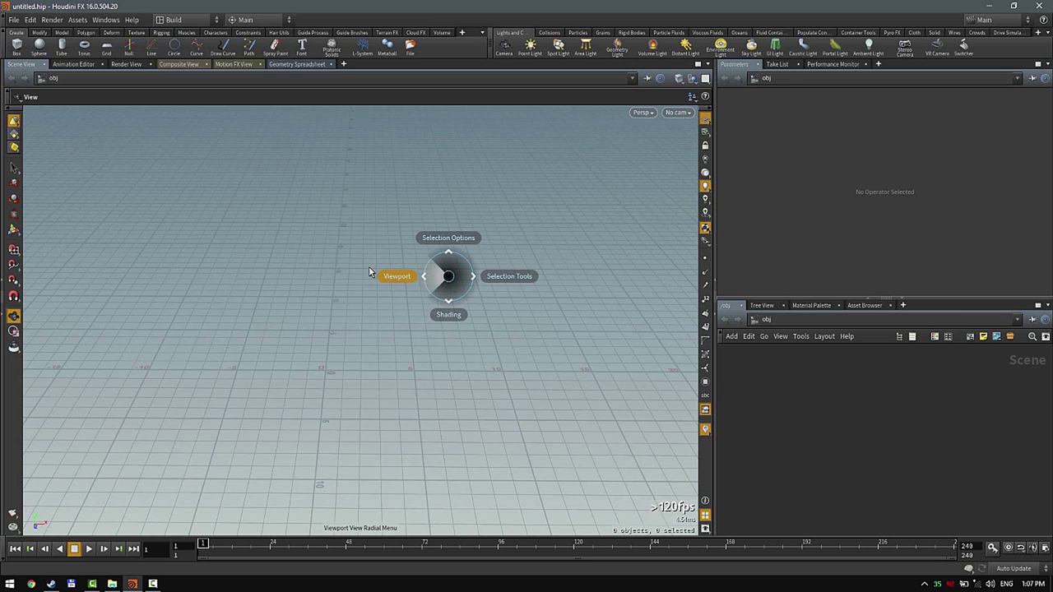
left_click(397, 277)
left_click(315, 265)
key("c")
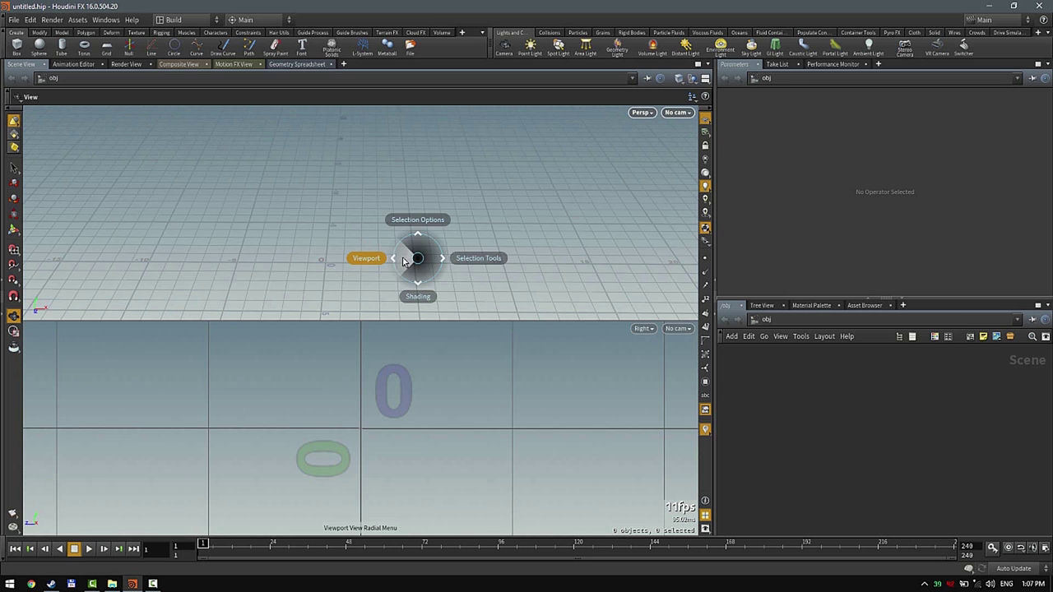
left_click(362, 260)
left_click(302, 252)
key("c")
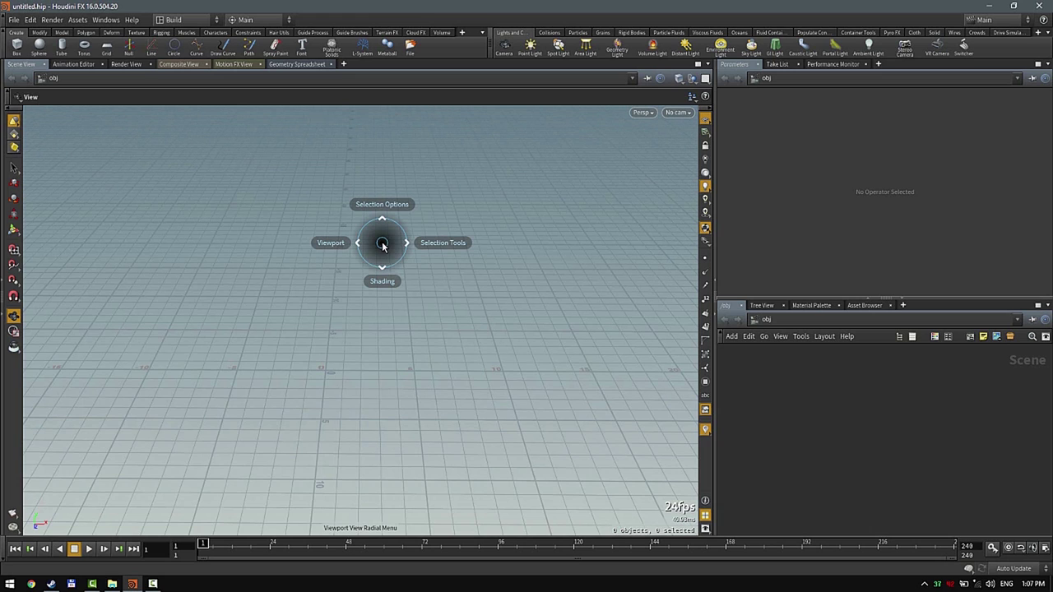
left_click(383, 261)
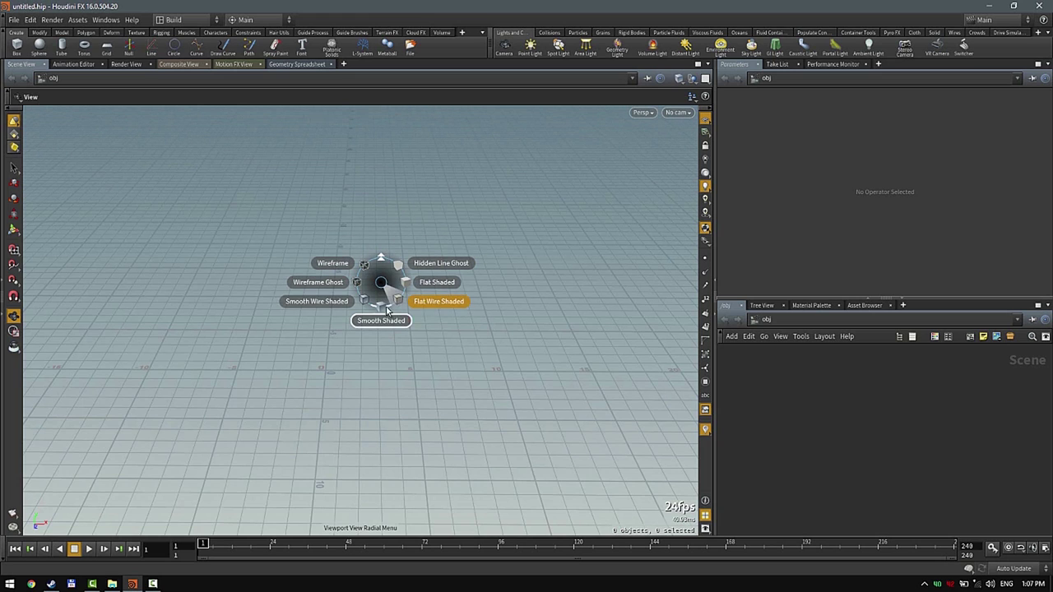
left_click(382, 250)
left_click(381, 248)
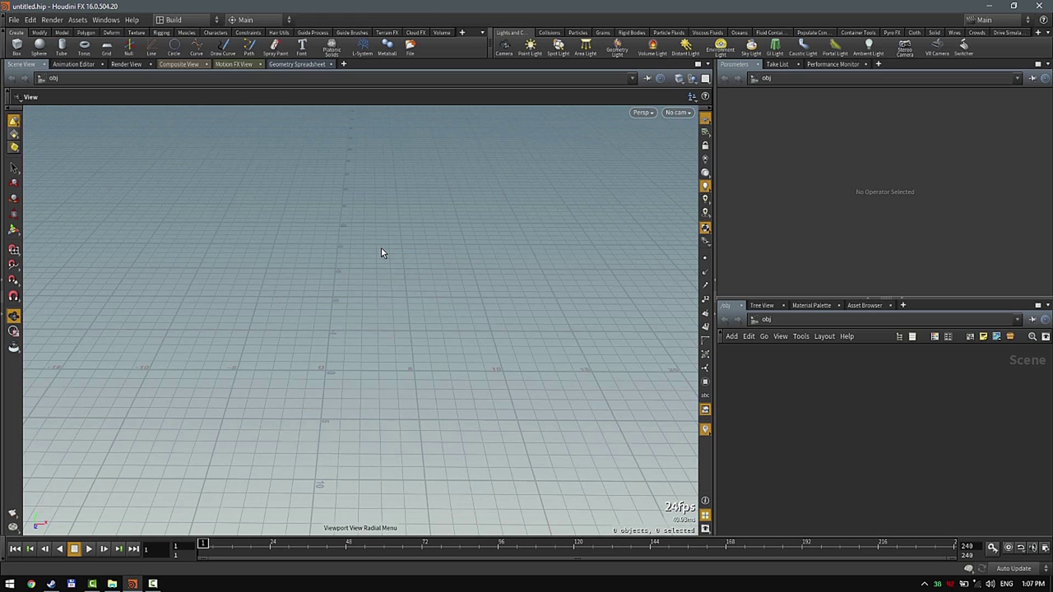
- Examine the Main radial menu's categories, including the Create, Test Geometry and Model submenus
key("c")
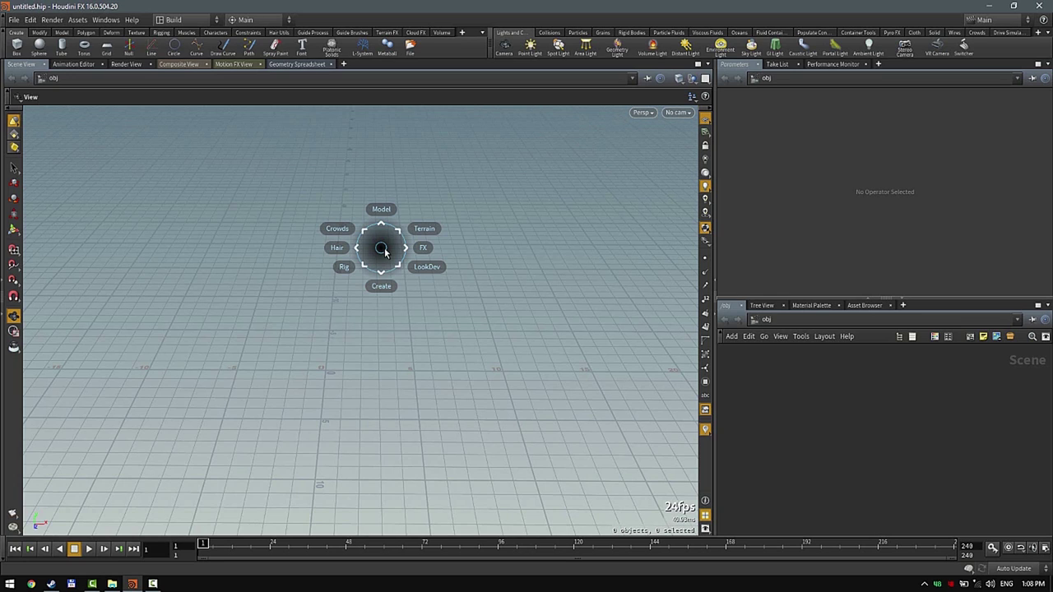
left_click(383, 286)
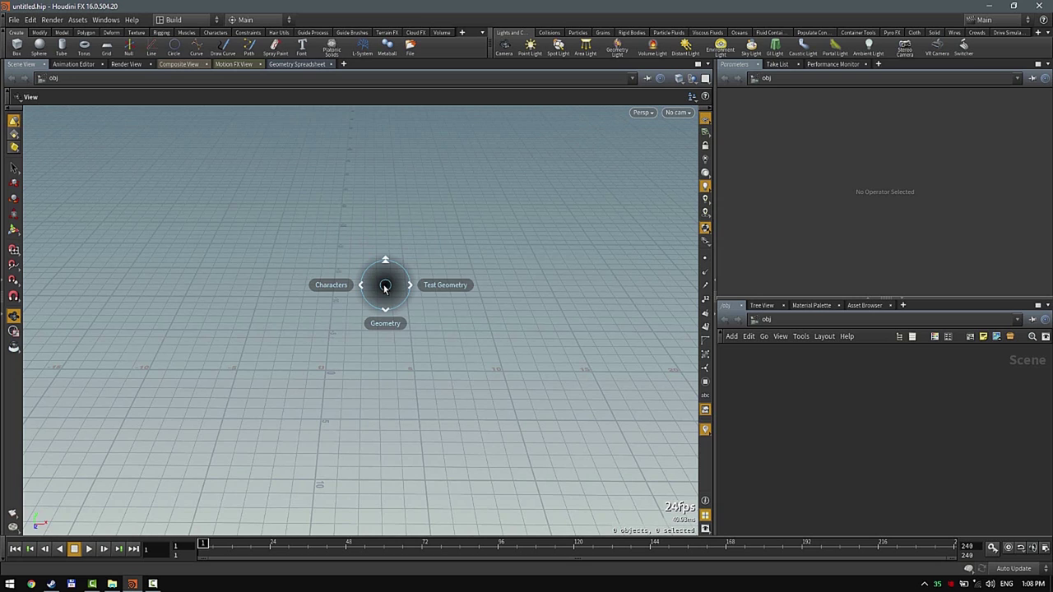
left_click(452, 274)
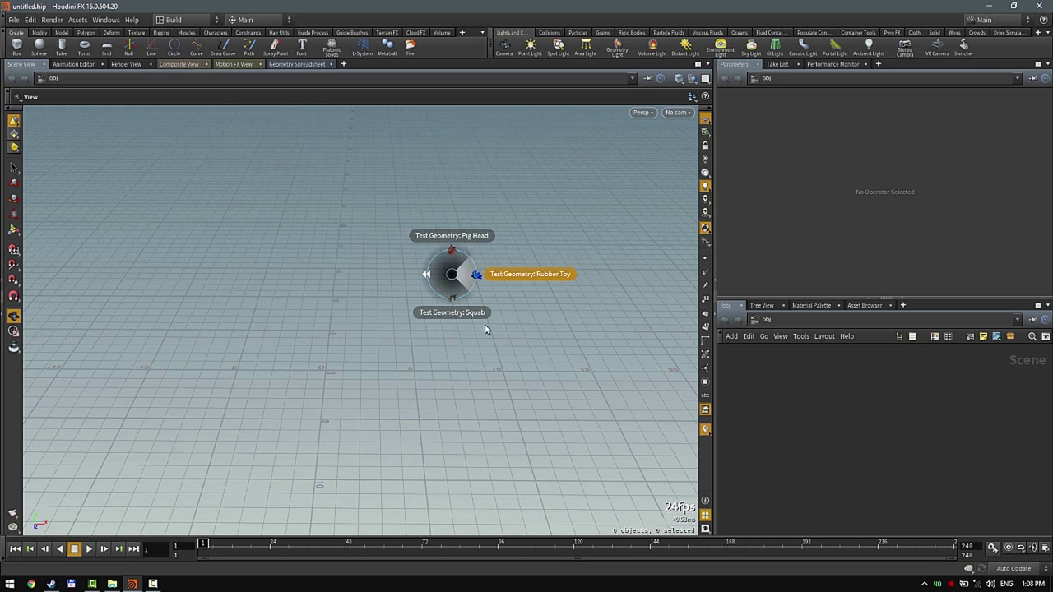
left_click(401, 283)
left_click(399, 245)
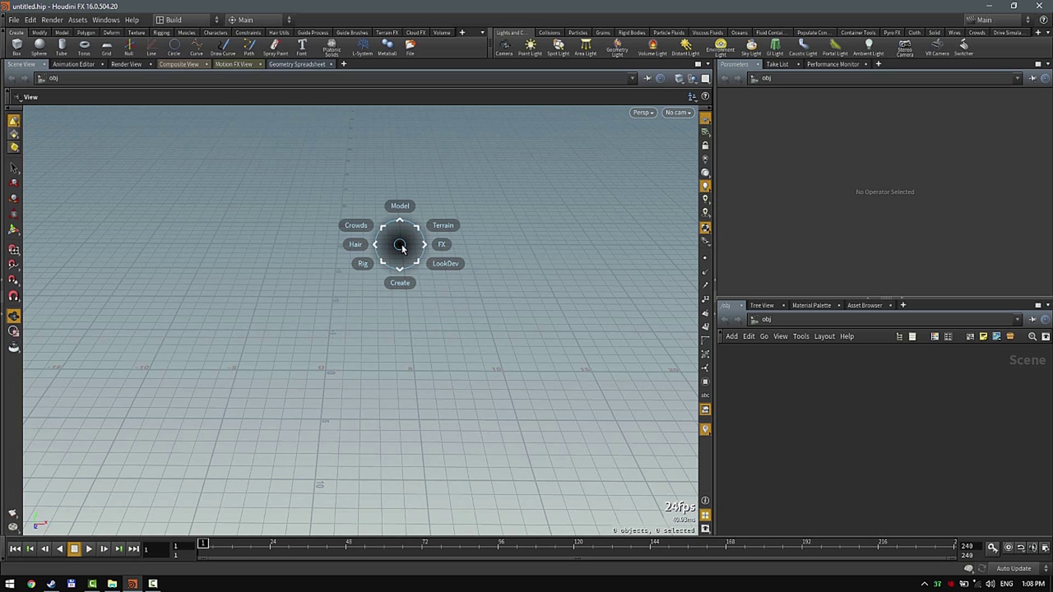
left_click(399, 204)
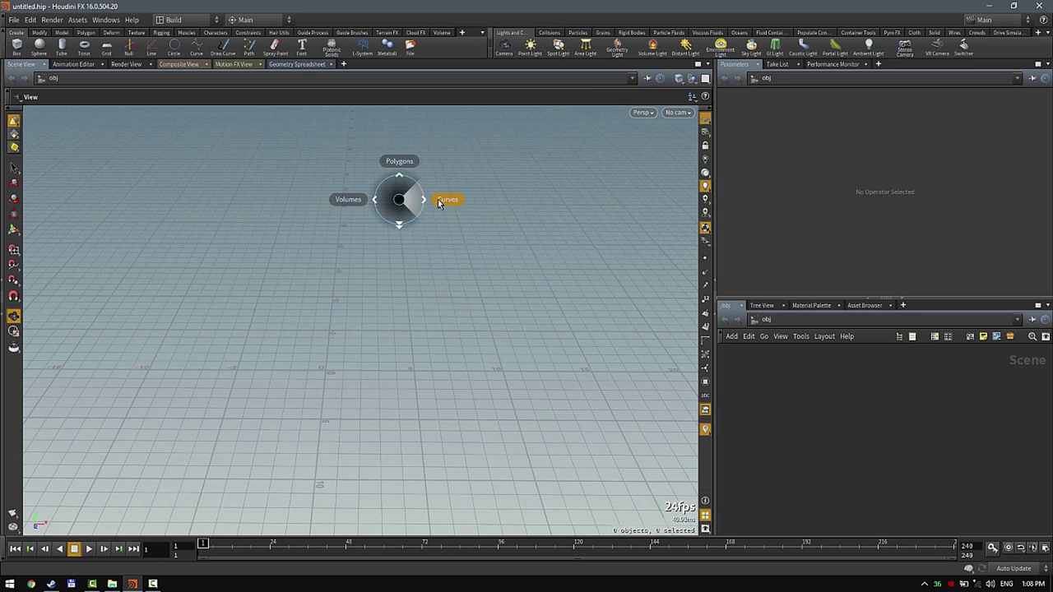
left_click(441, 204)
left_click(400, 205)
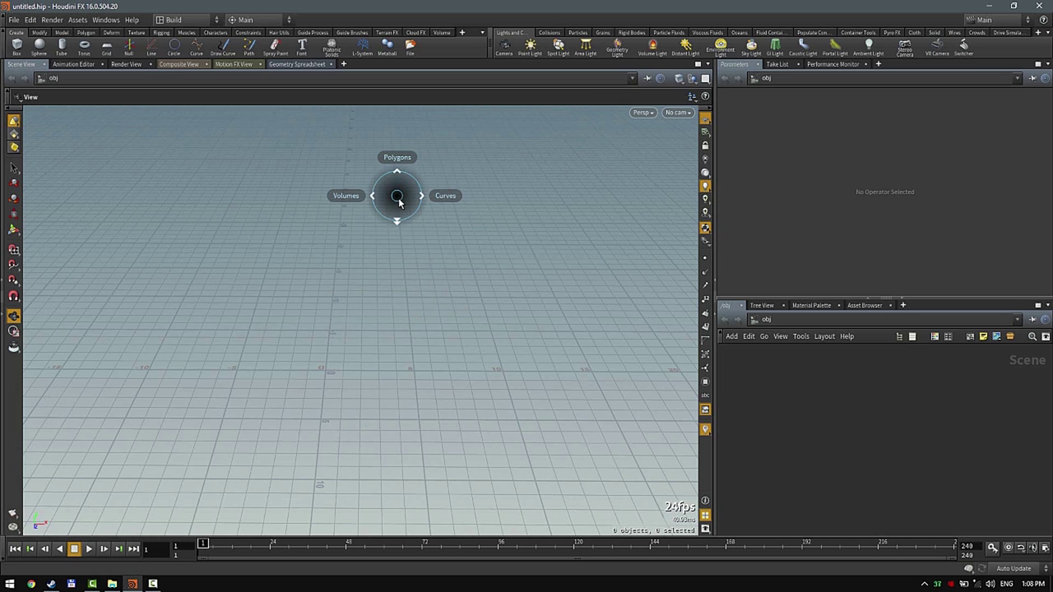
key("Escape")
key("c")
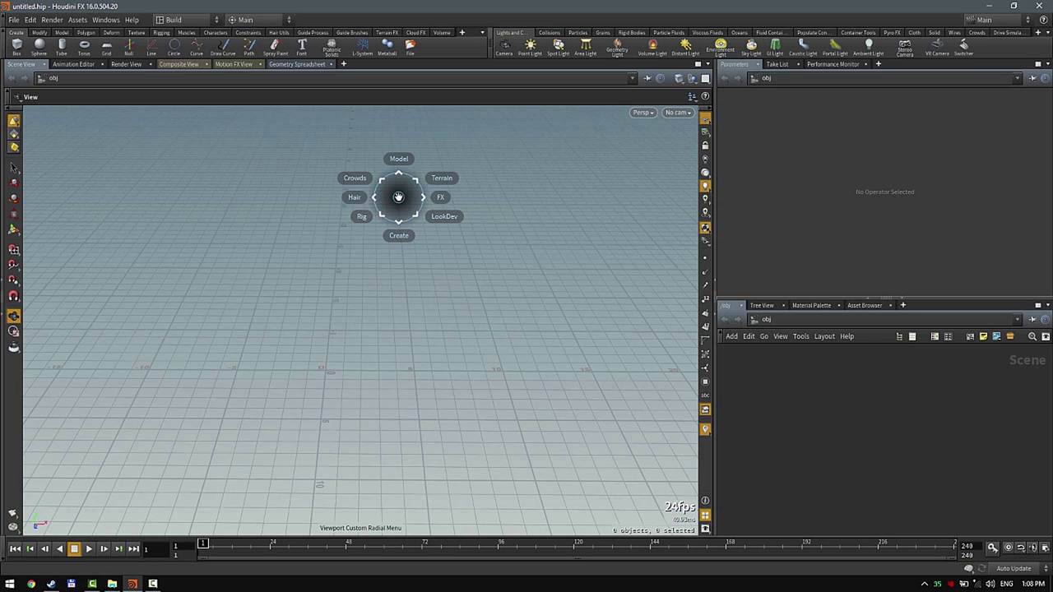
key("Escape")
key("c")
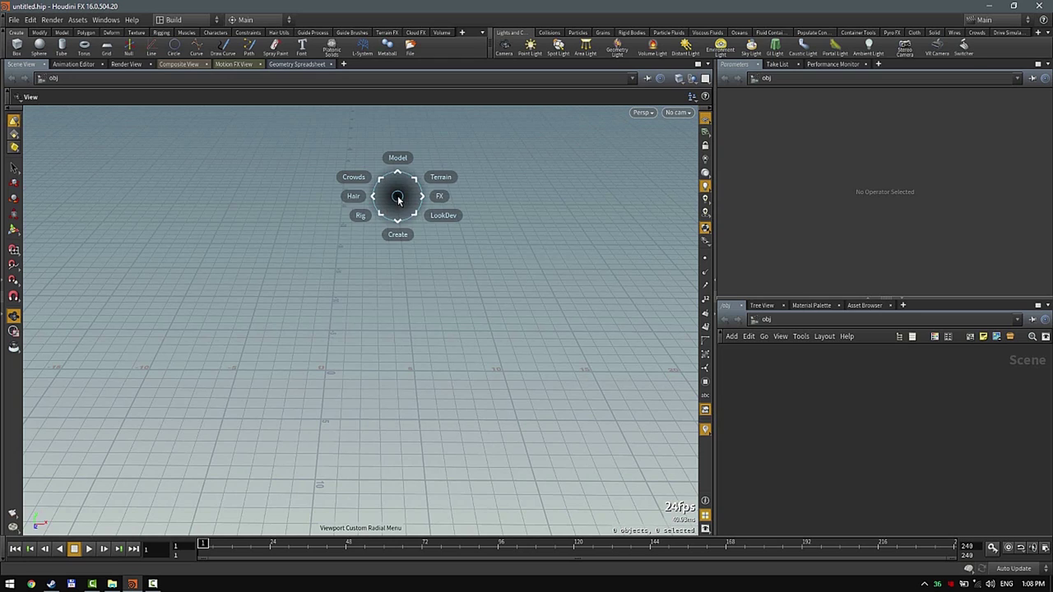
key("Escape")
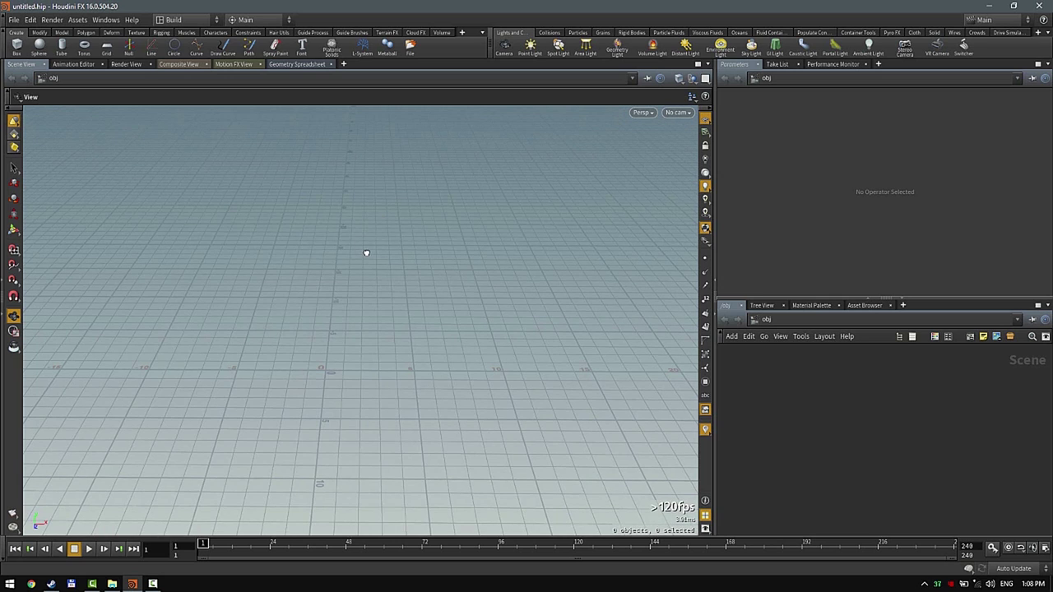
key("c")
key("c")
key("c")
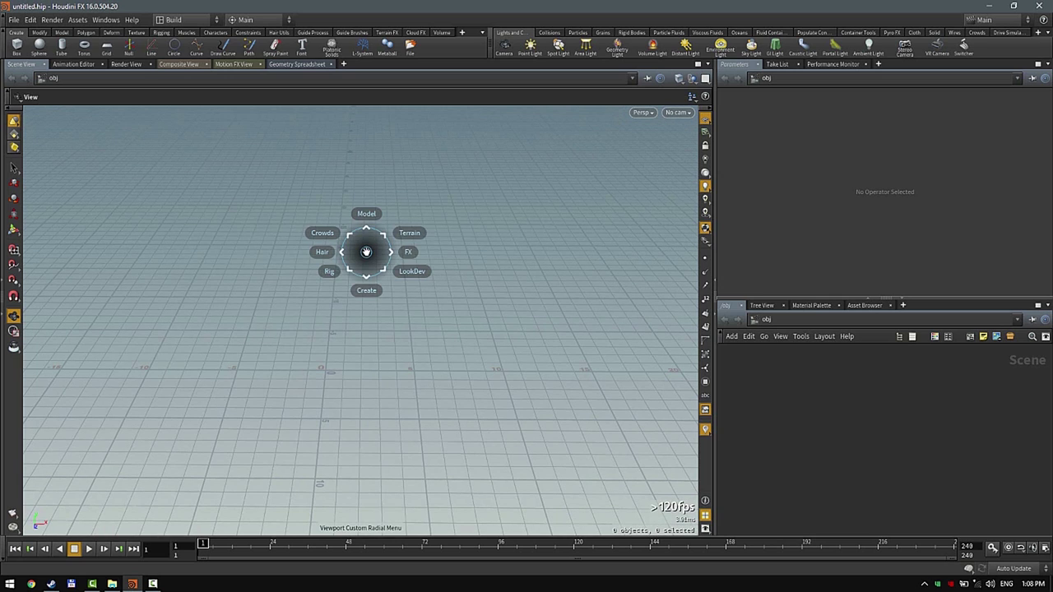
key("c")
key("c")
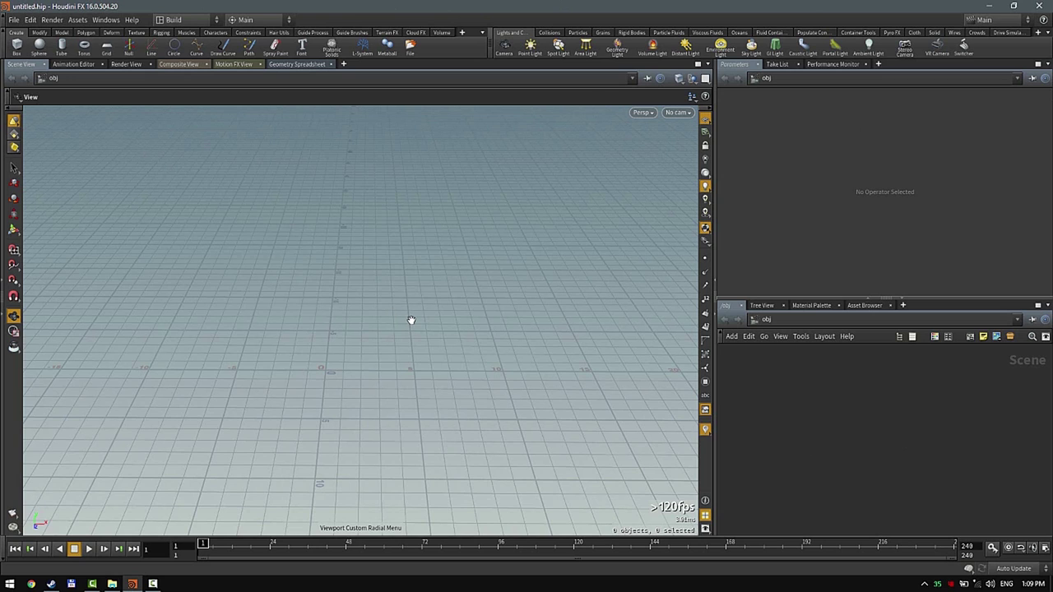
- Switch to the Modeling desktop and set its viewport background color scheme to Light
left_click(183, 20)
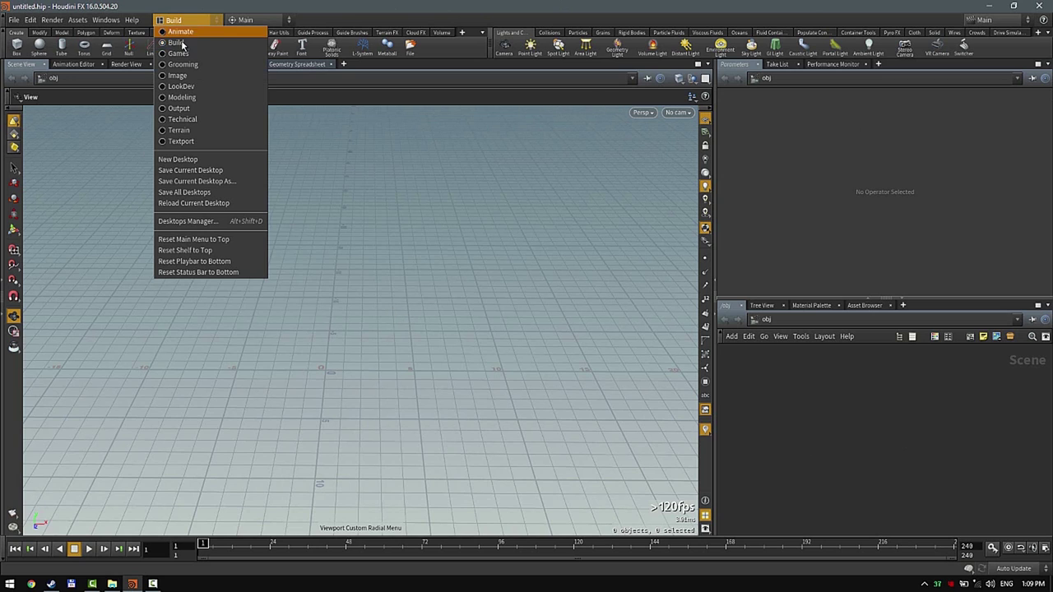
left_click(184, 98)
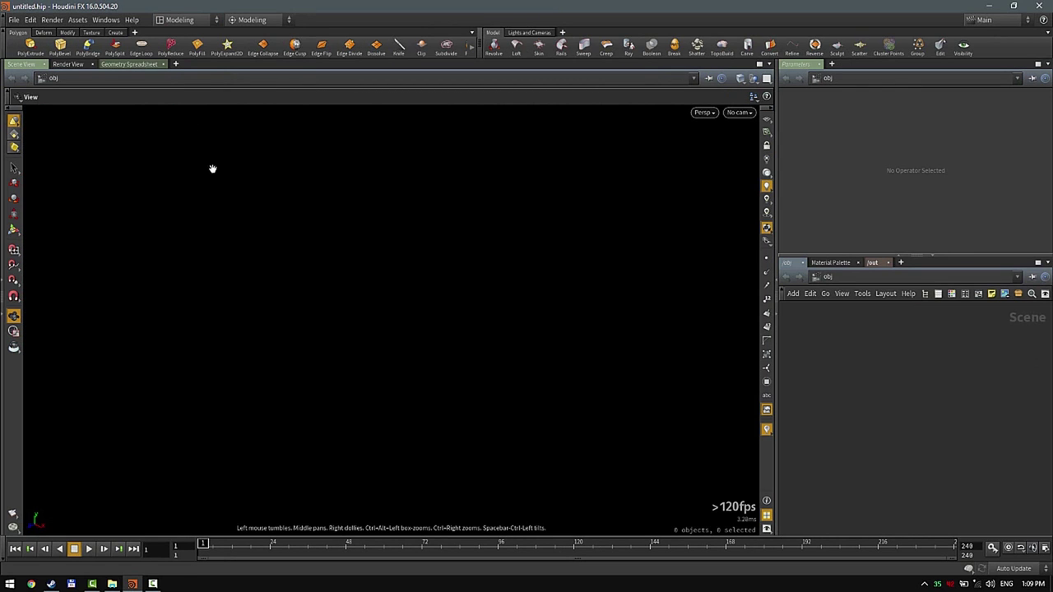
key("d")
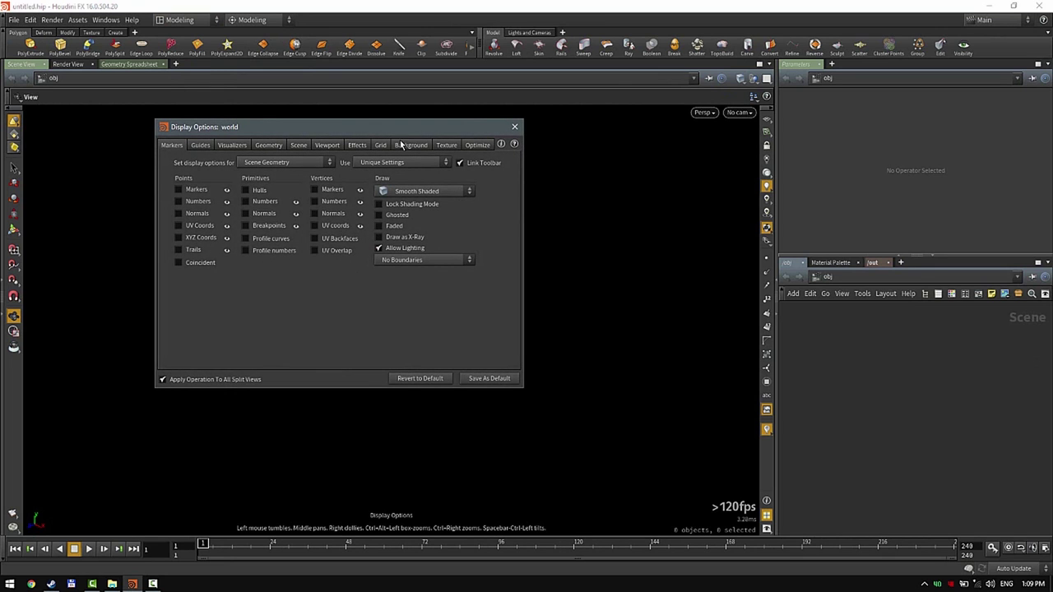
left_click(482, 146)
left_click(407, 145)
left_click(250, 164)
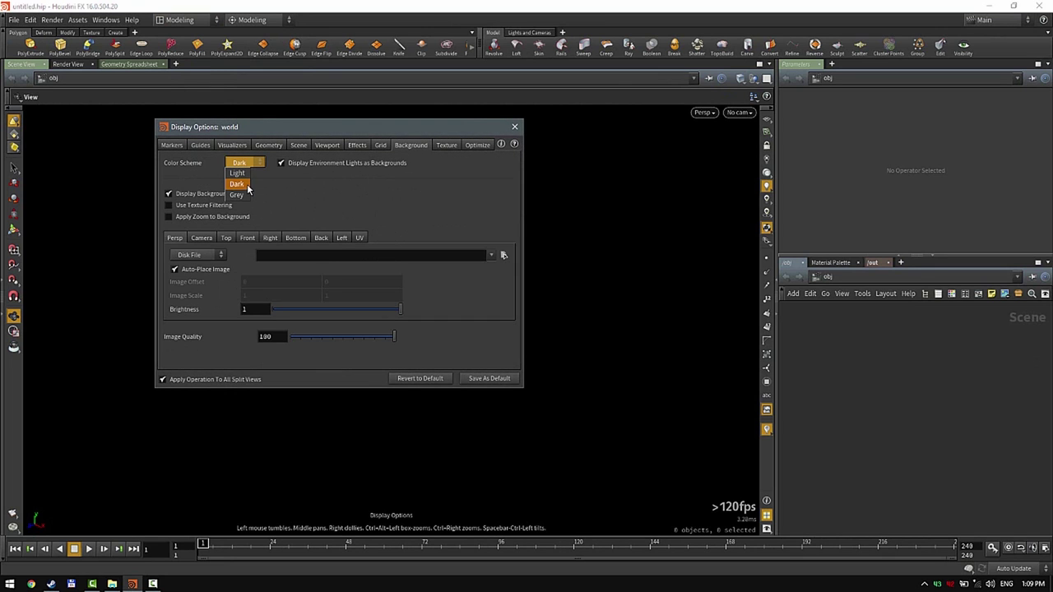
left_click(247, 183)
left_click(516, 128)
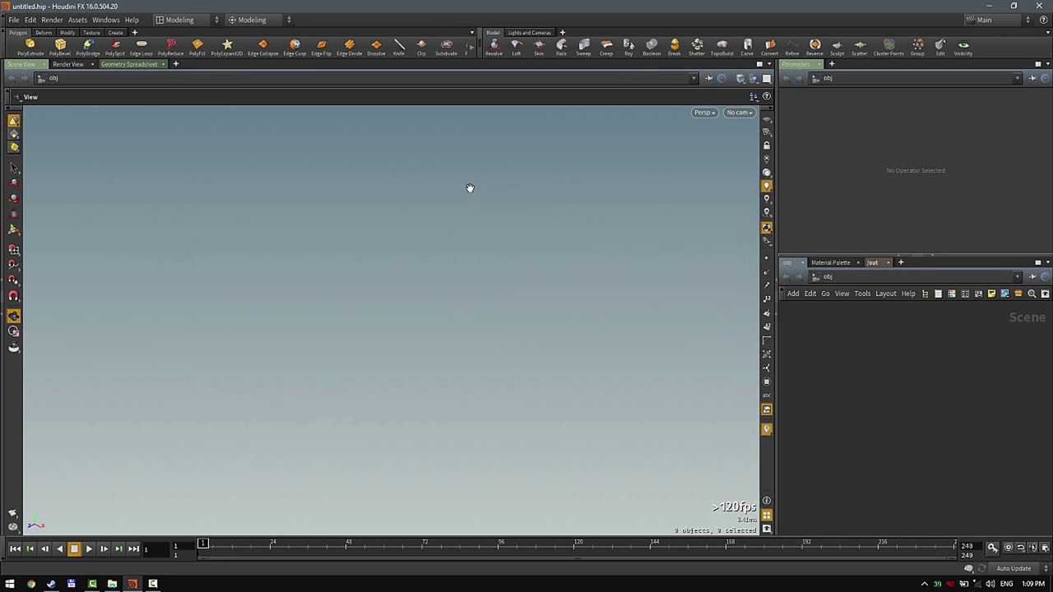
- Show the reference grid in the viewport and widen the parameter and network panes
left_click(766, 120)
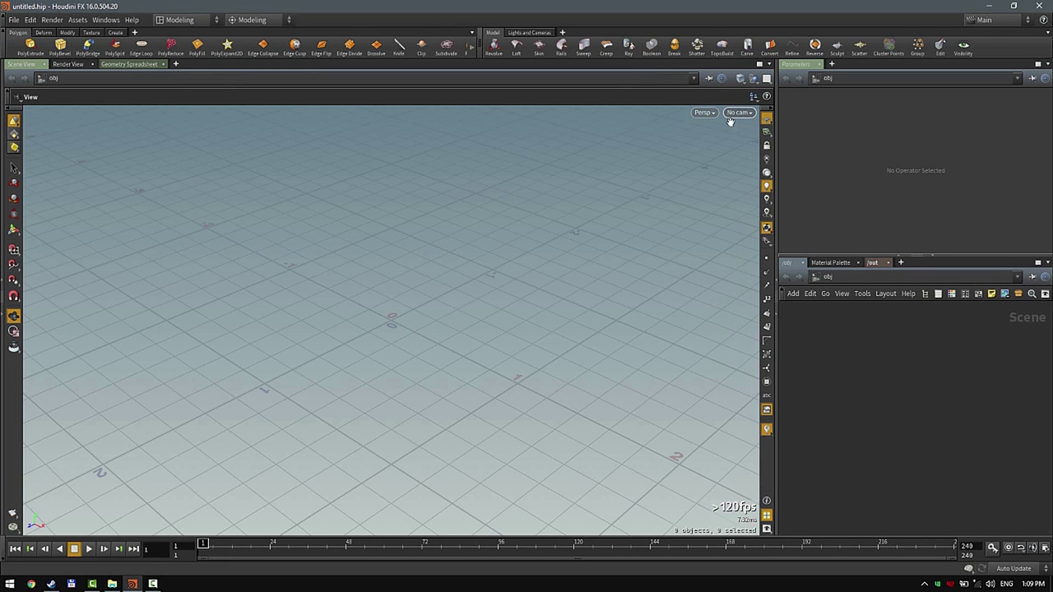
left_click_drag(776, 134, 631, 156)
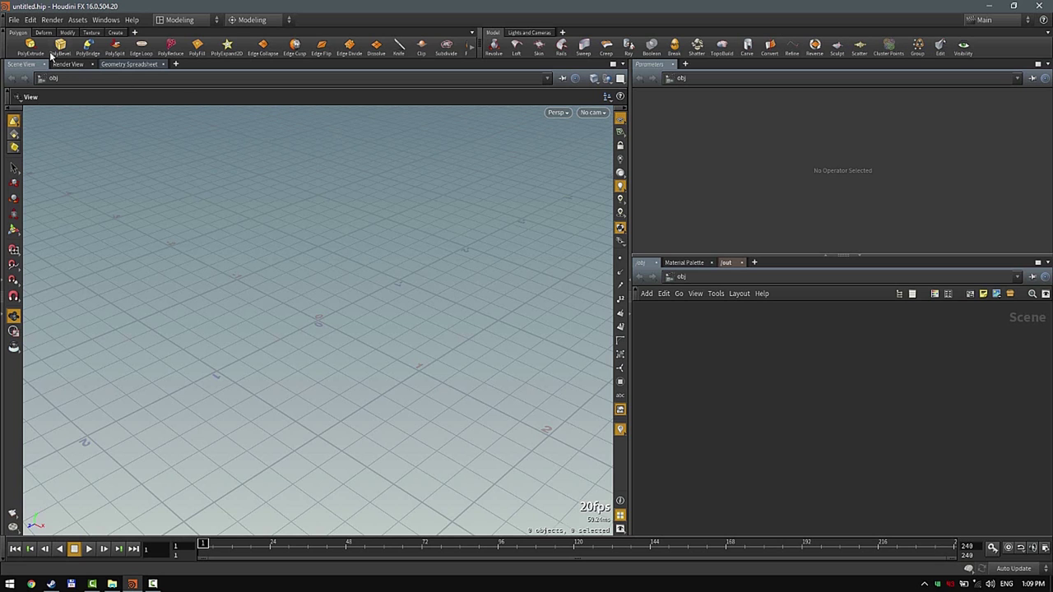
- Switch to the Build desktop and back to the Modeling desktop
left_click(196, 20)
left_click(187, 38)
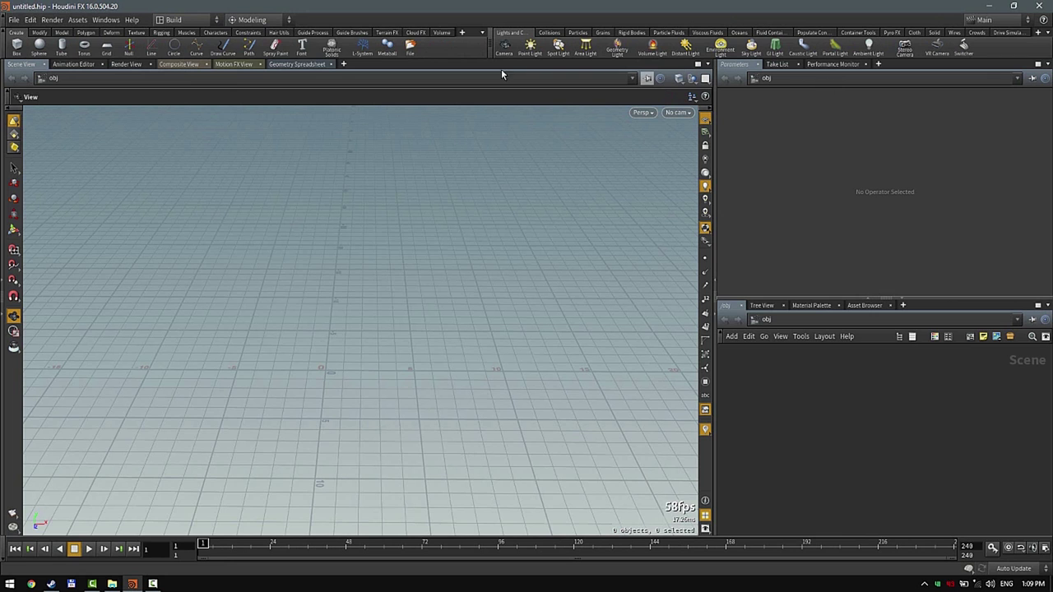
left_click(196, 19)
left_click(182, 98)
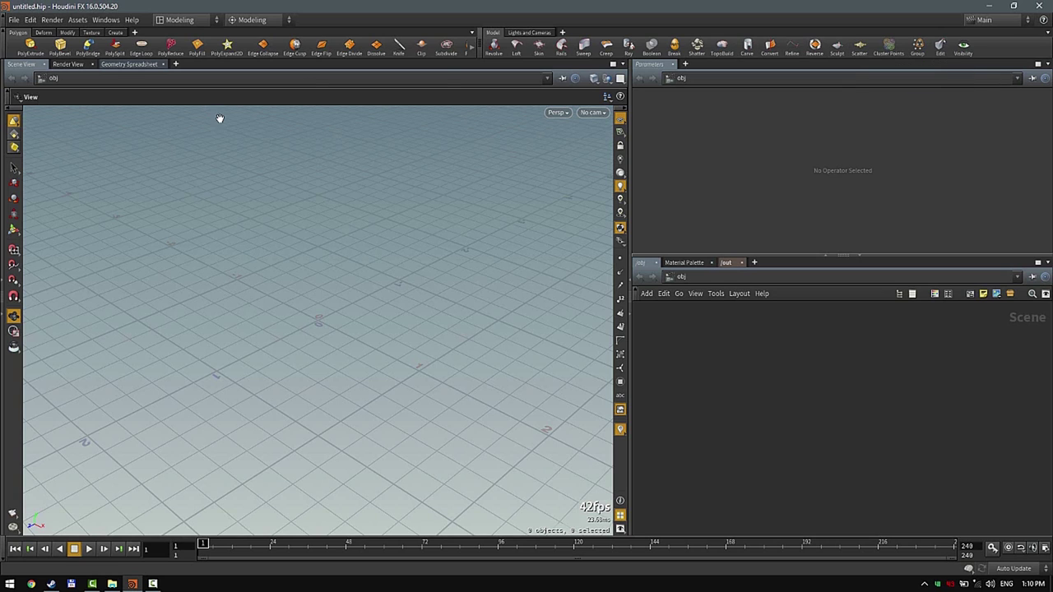
- Switch to the Build desktop and set the active radial menu to Main
left_click(194, 25)
left_click(176, 42)
left_click(250, 20)
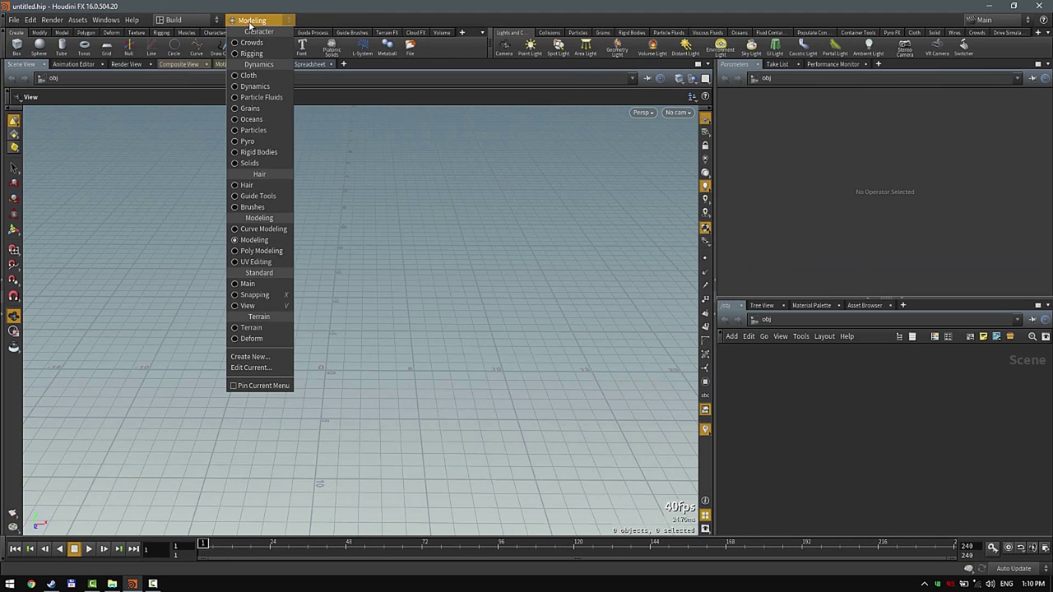
left_click(256, 283)
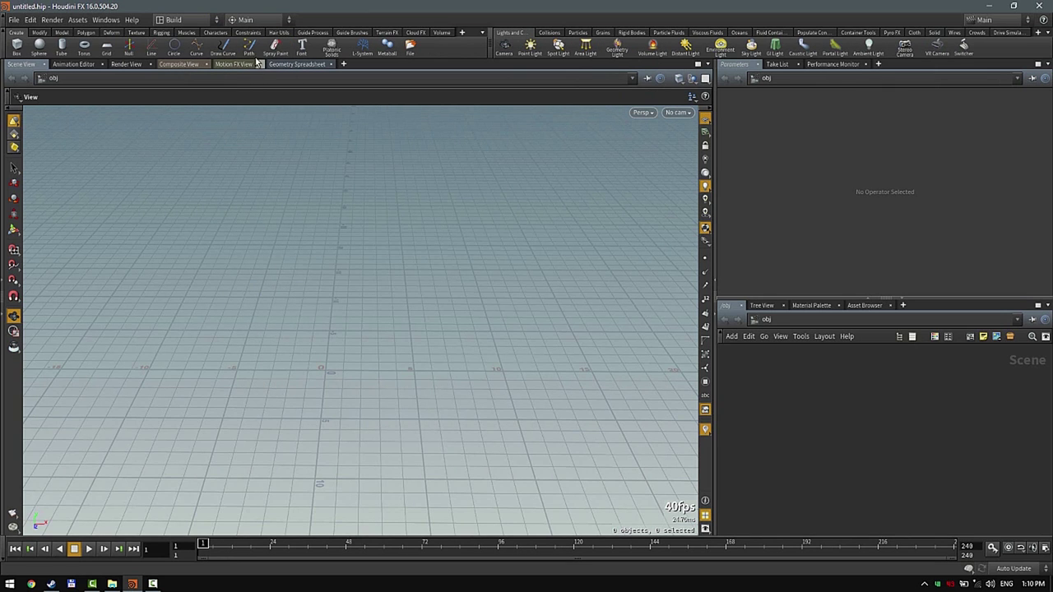
- Switch to the Modeling desktop and bring up its radial menu in the viewport
left_click(195, 24)
left_click(199, 97)
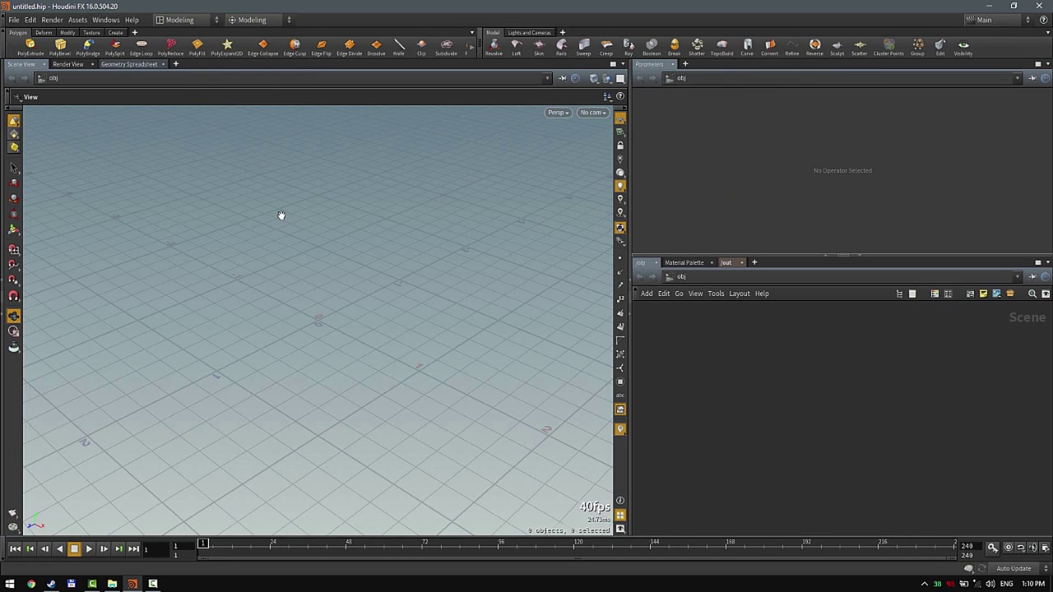
key("c")
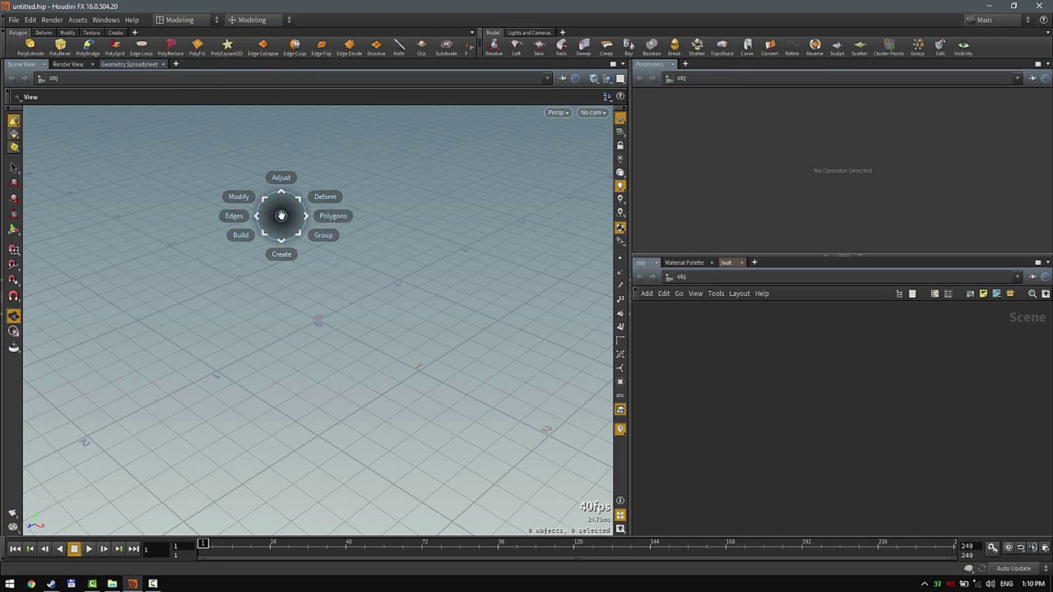
- Examine the Create and Edges submenus of the Modeling radial menu in the viewport
key("c")
key("c")
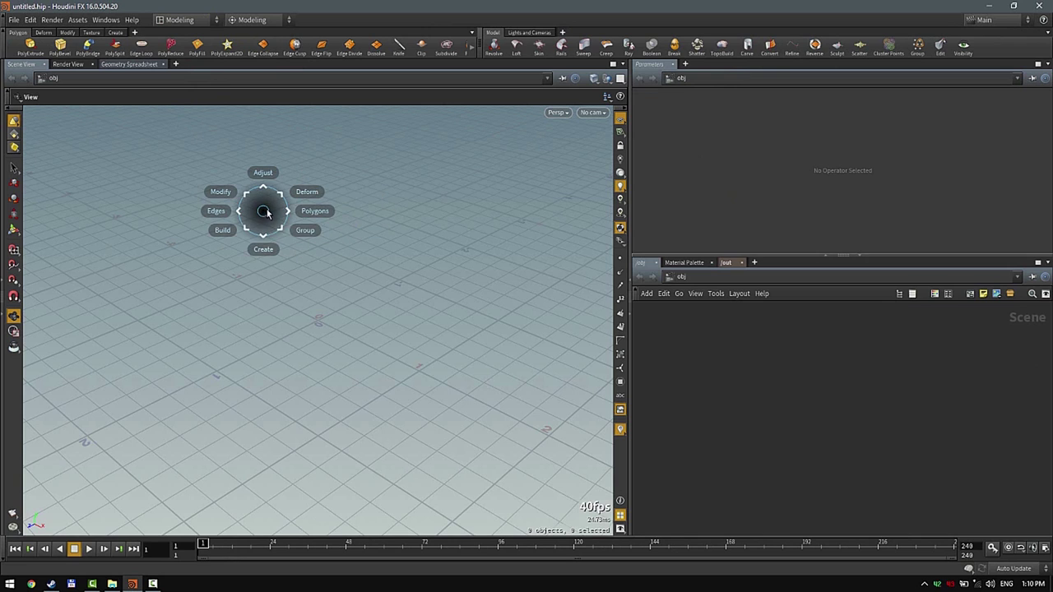
left_click(263, 247)
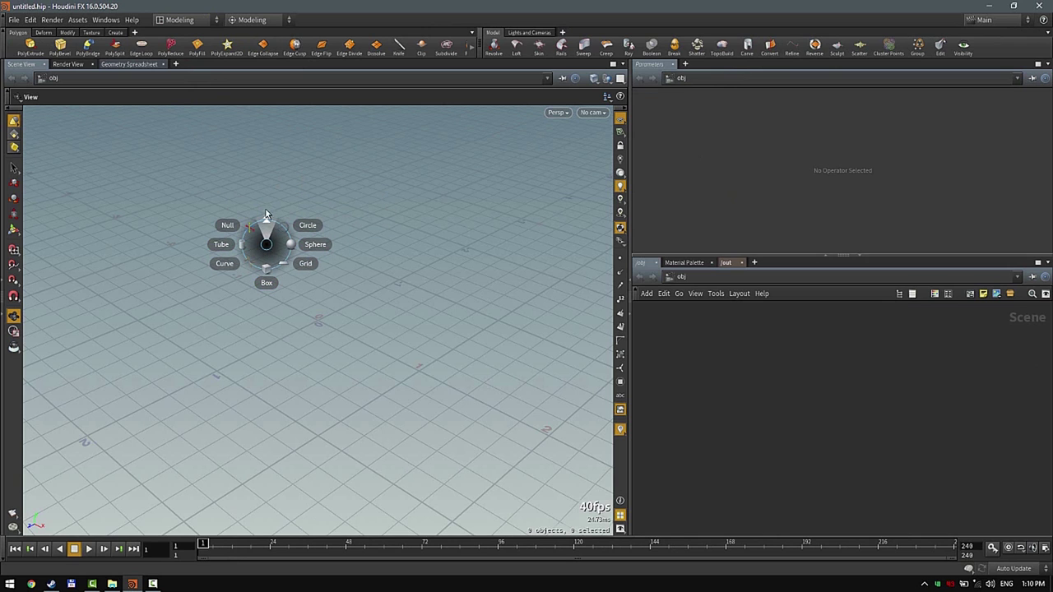
key("c")
left_click(217, 208)
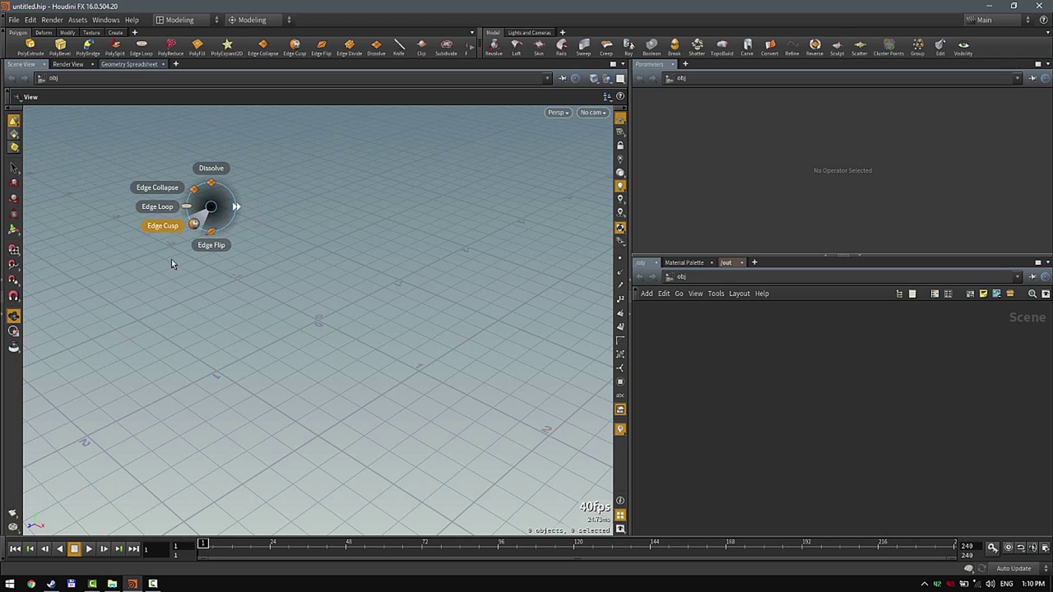
left_click(240, 209)
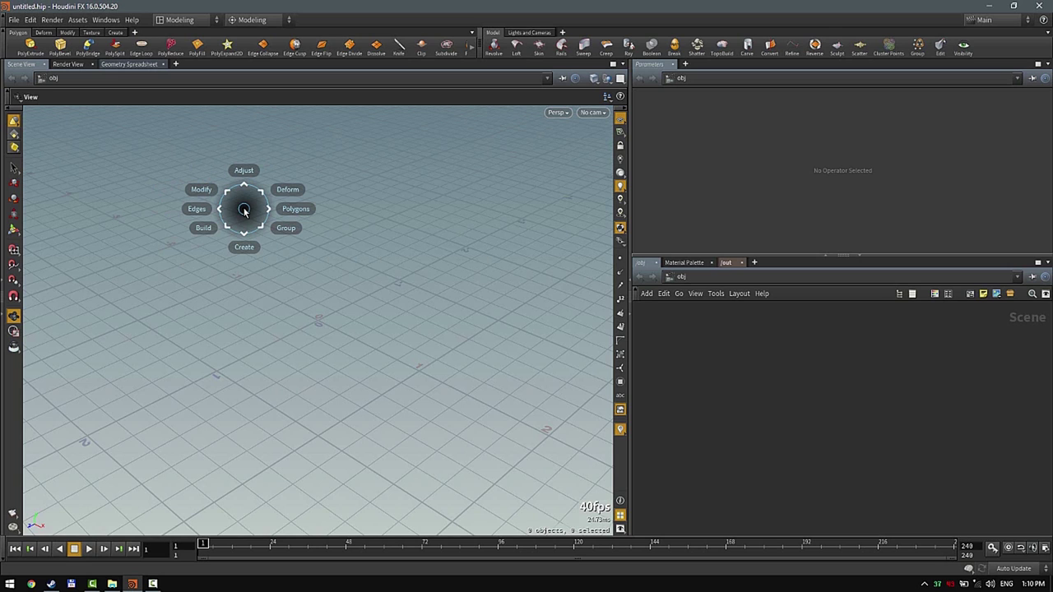
left_click(244, 210)
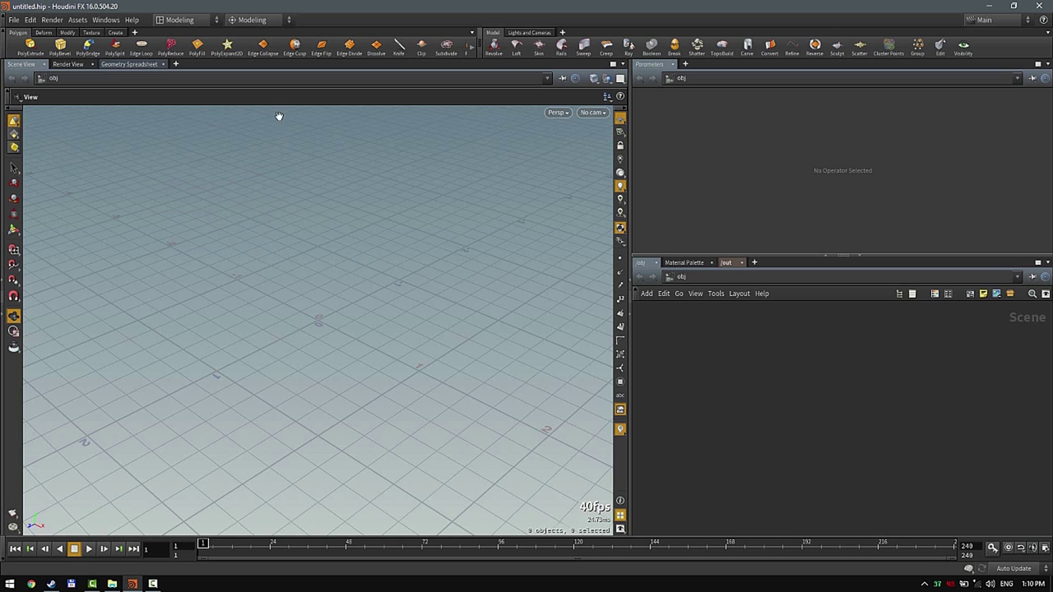
- Set the active radial menu to Poly Modeling and examine its main entries and Adjust submenu
left_click(256, 20)
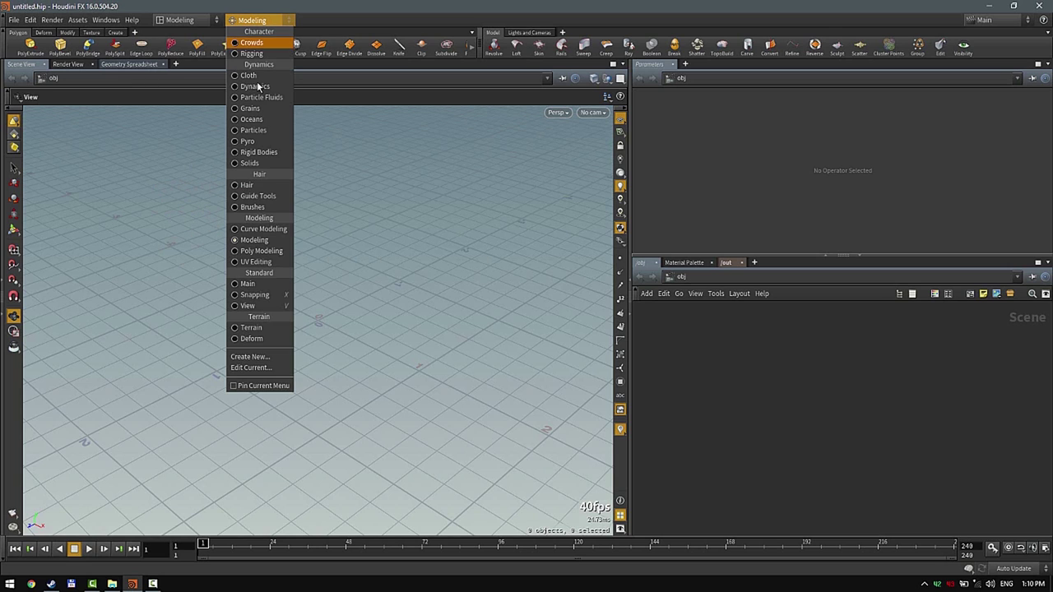
left_click(262, 251)
key("c")
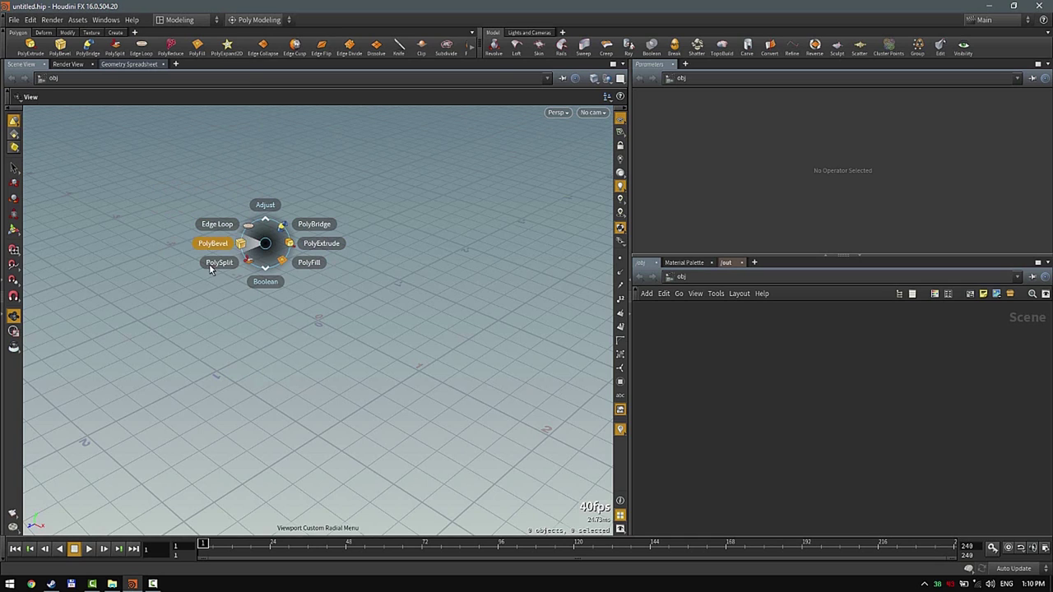
left_click(273, 189)
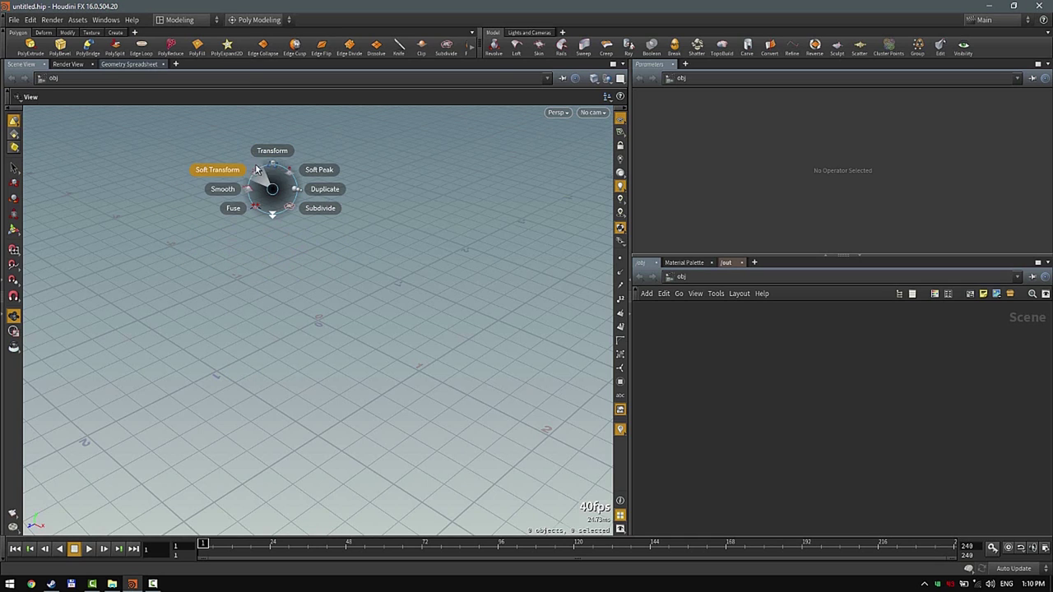
left_click(266, 228)
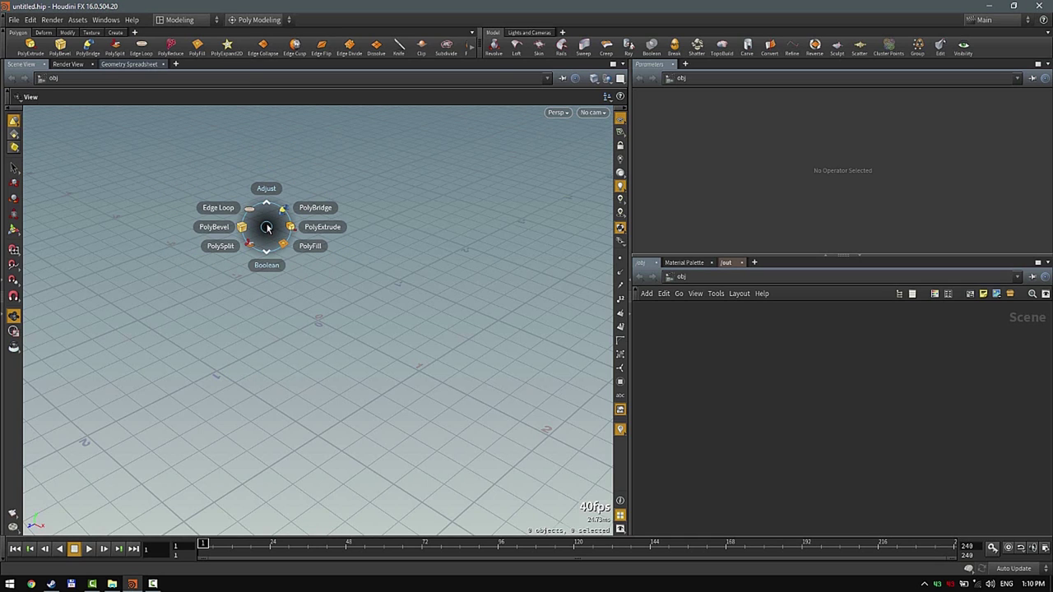
left_click(266, 228)
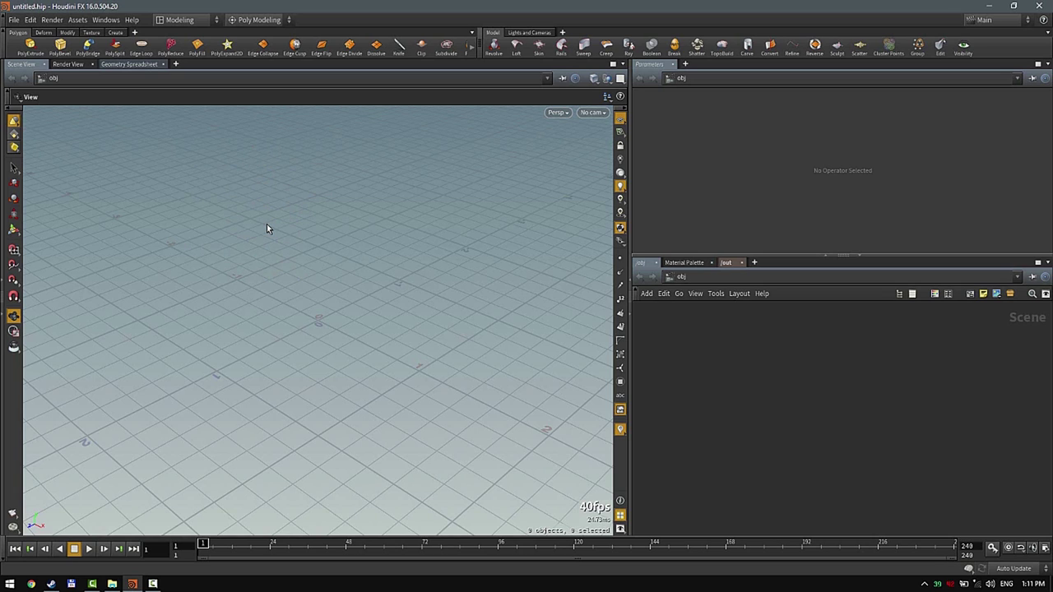
- Change the mode option at the end of the viewport's operation toolbar and widen the scene view pane
left_click(607, 97)
left_click(616, 132)
left_click_drag(630, 141, 713, 142)
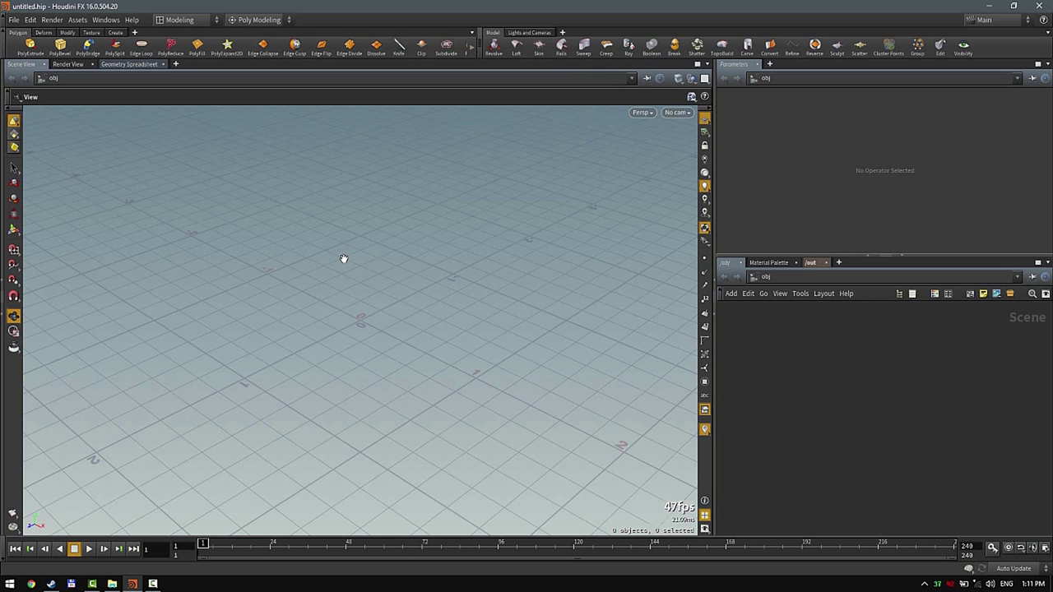
- Set the active radial menu back to Modeling
key("c")
left_click(260, 20)
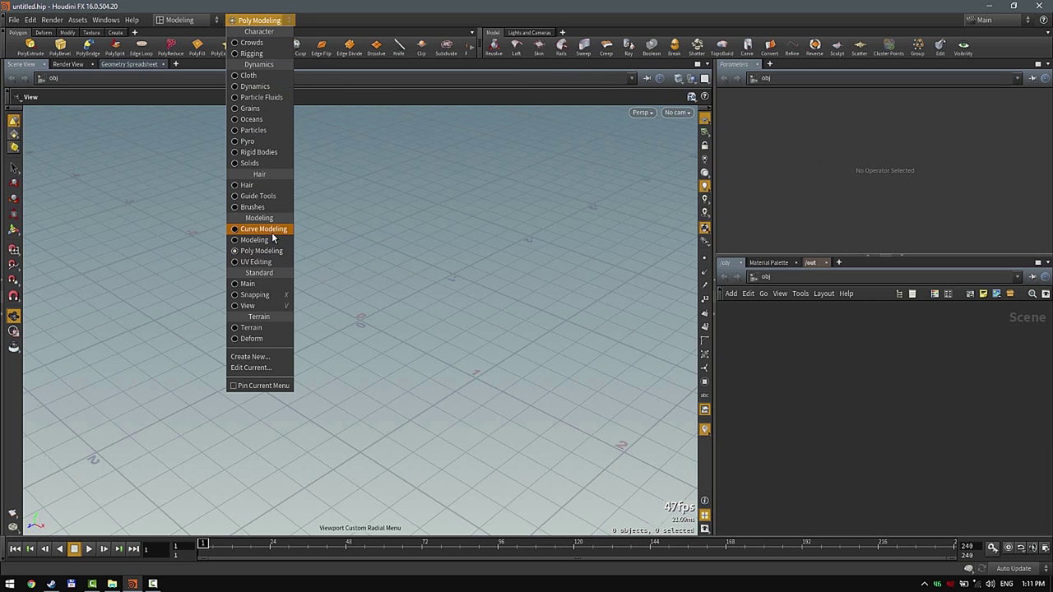
left_click(272, 238)
- Examine the primitives offered in the Create submenu of the Modeling radial menu
key("c")
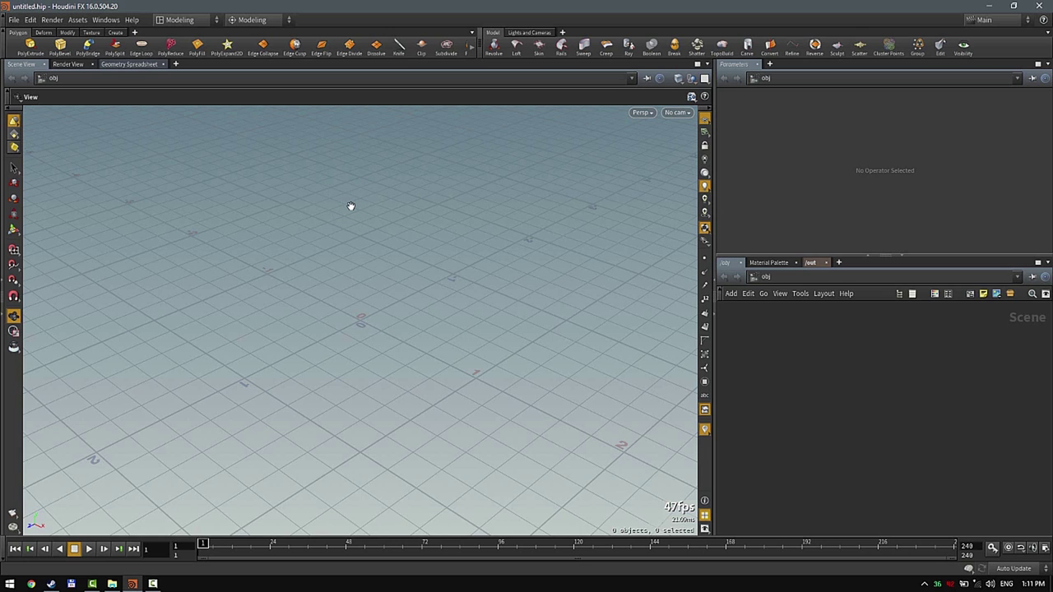
key("c")
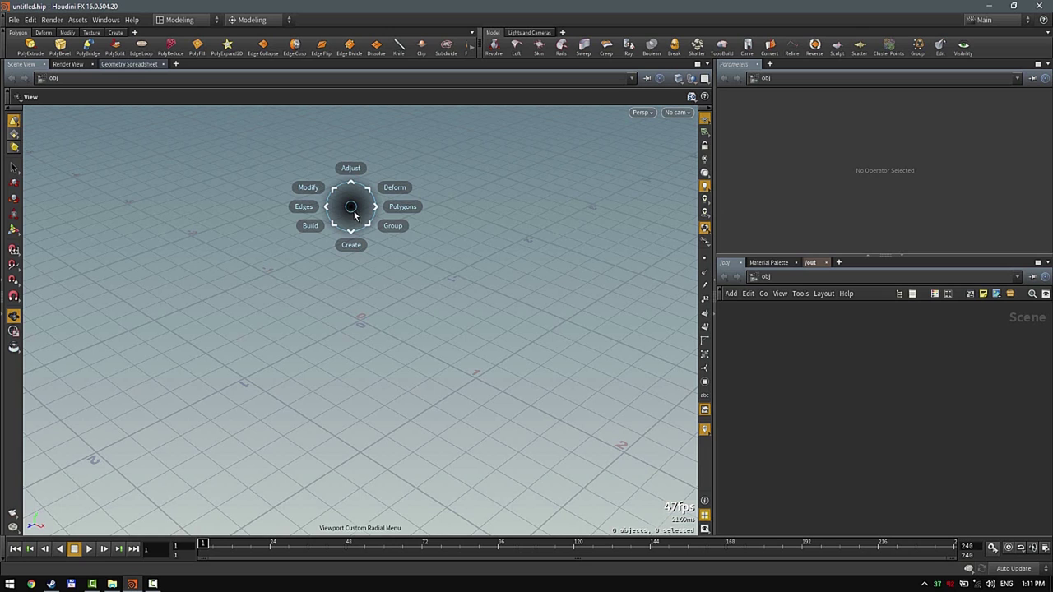
left_click(393, 226)
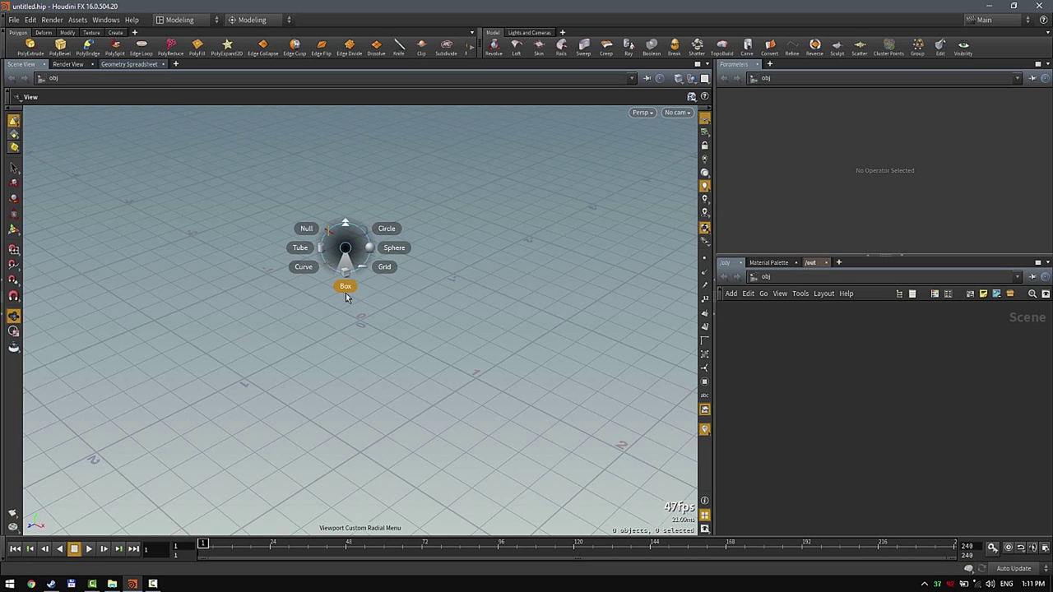
left_click(345, 206)
left_click(351, 253)
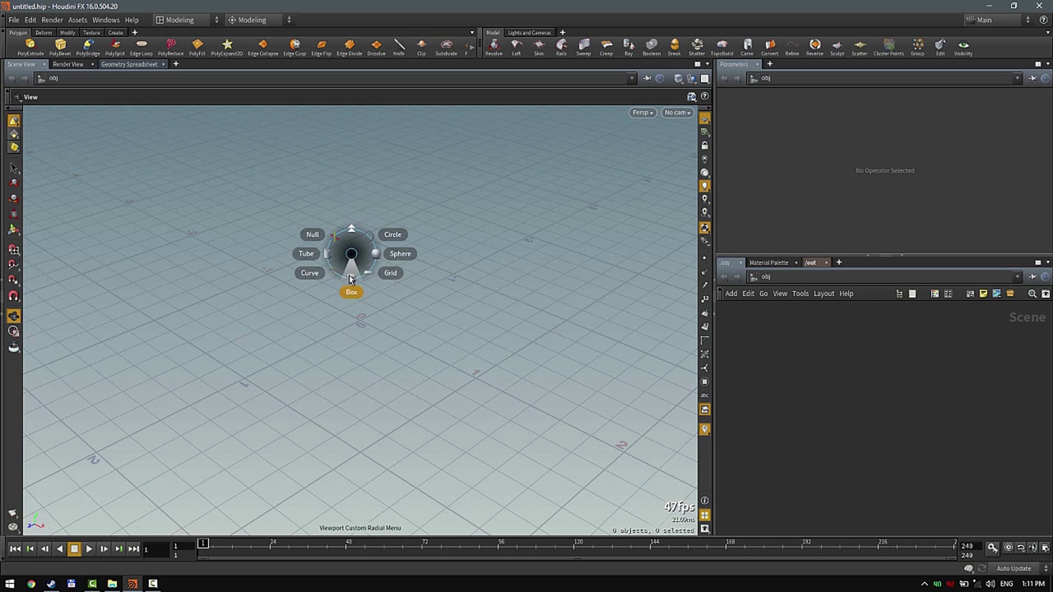
left_click(352, 237)
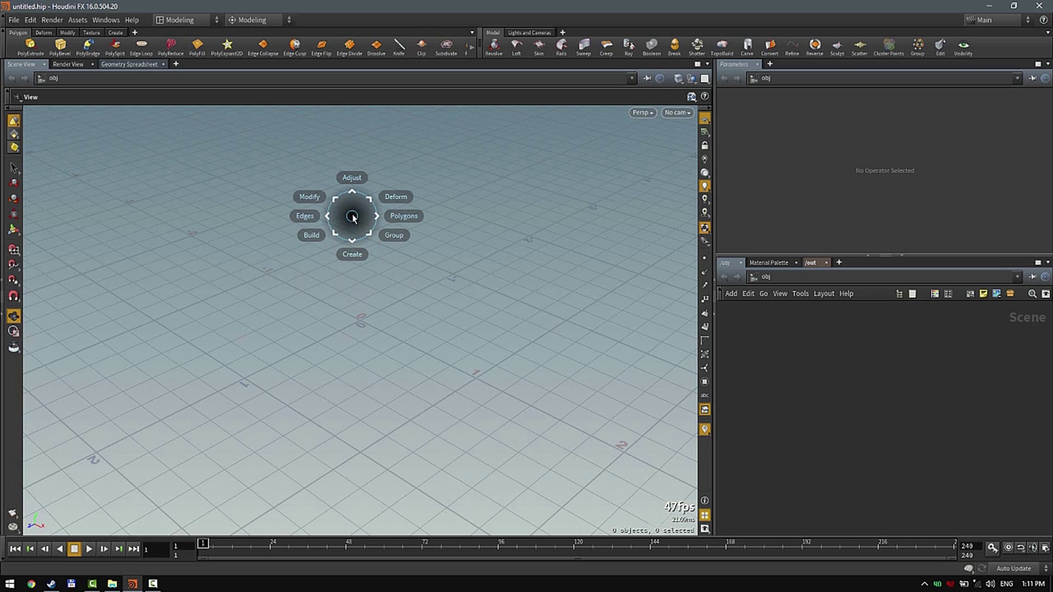
left_click(349, 255)
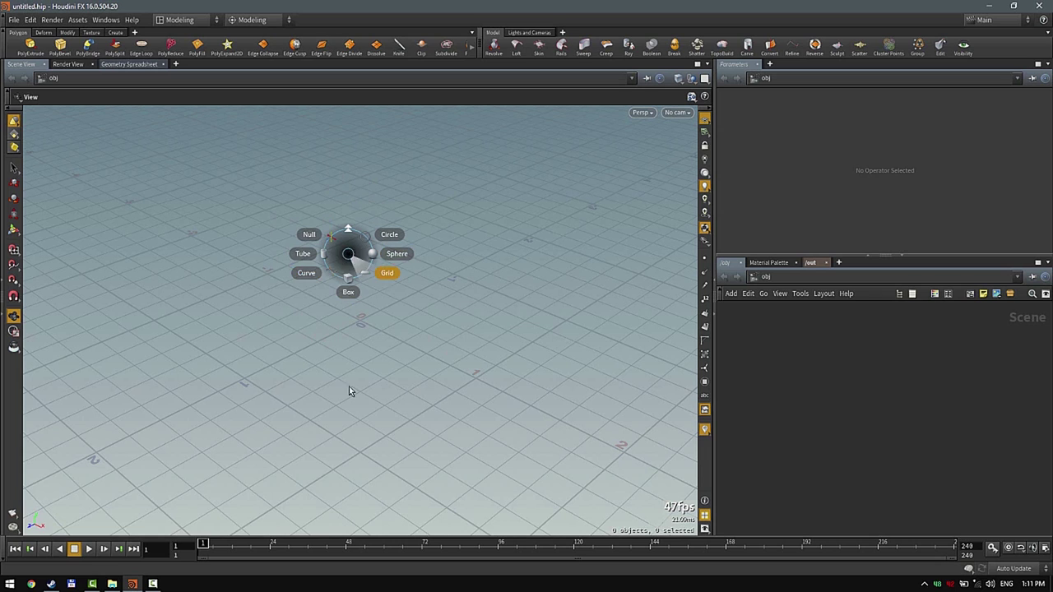
left_click(346, 306)
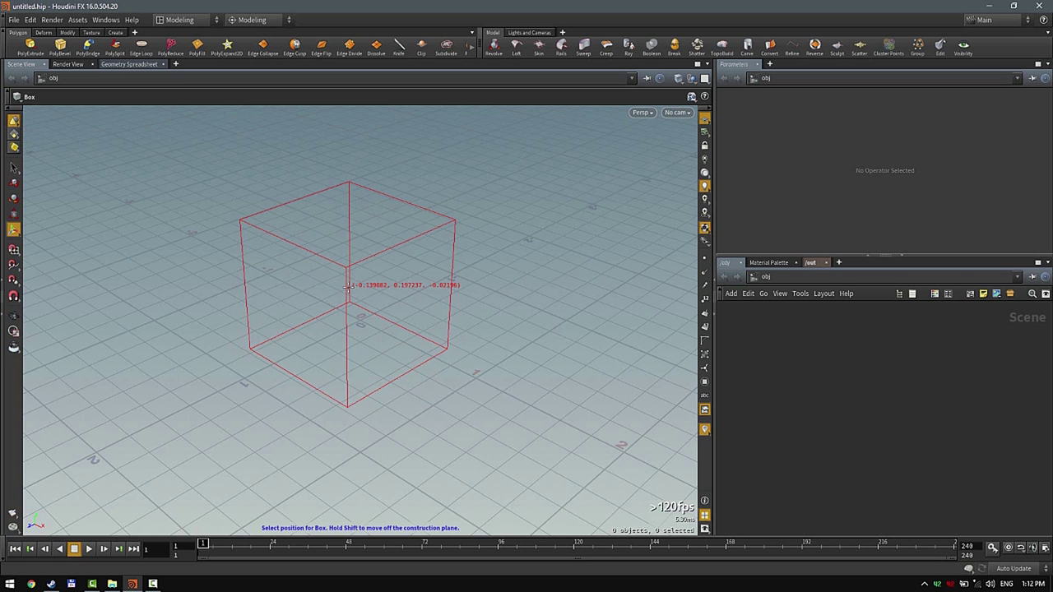
key("Escape")
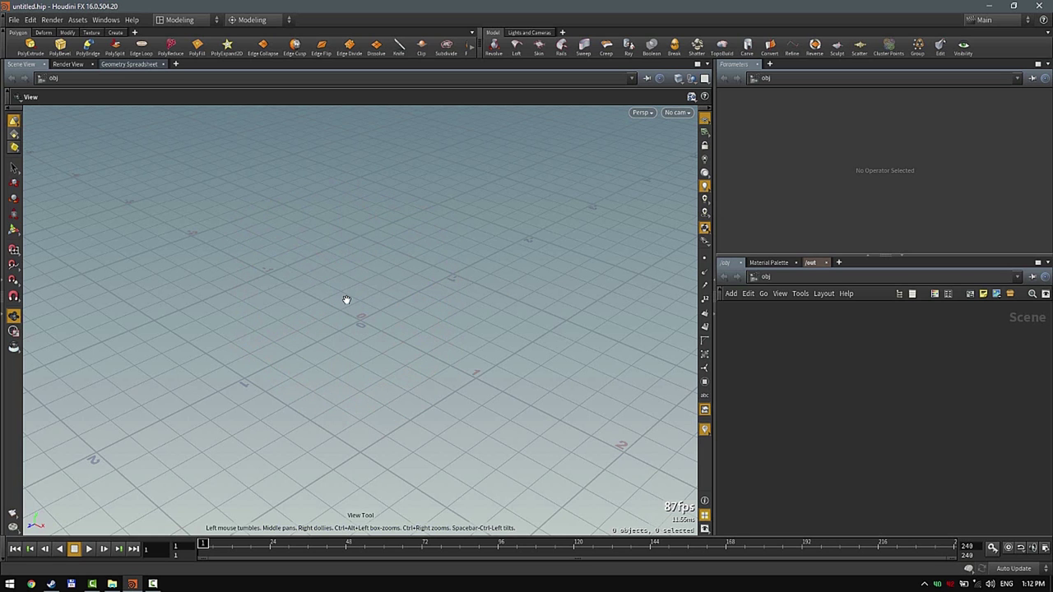
key("c")
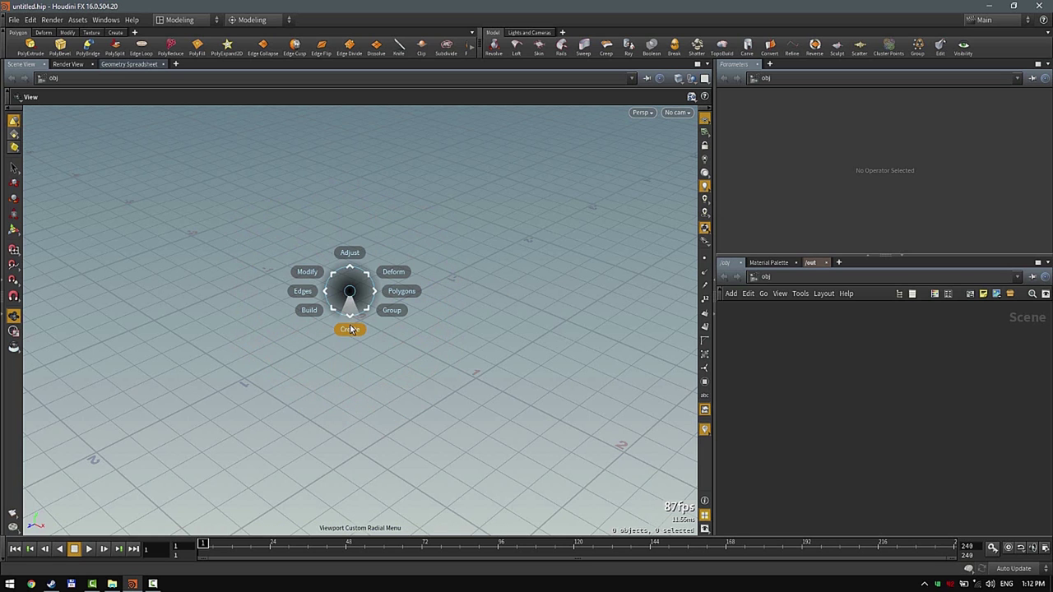
left_click(347, 368)
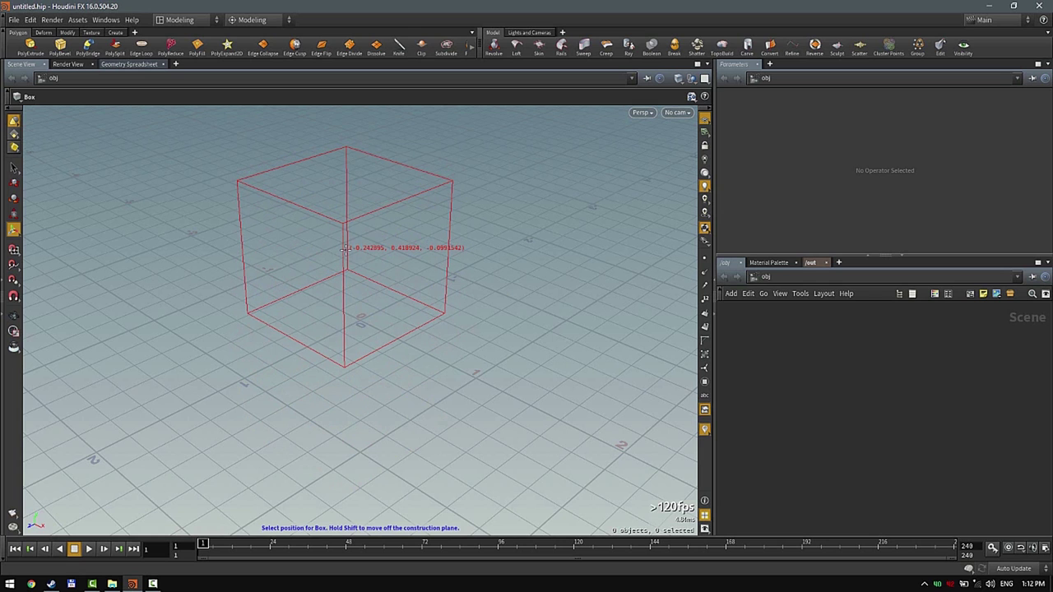
key("Escape")
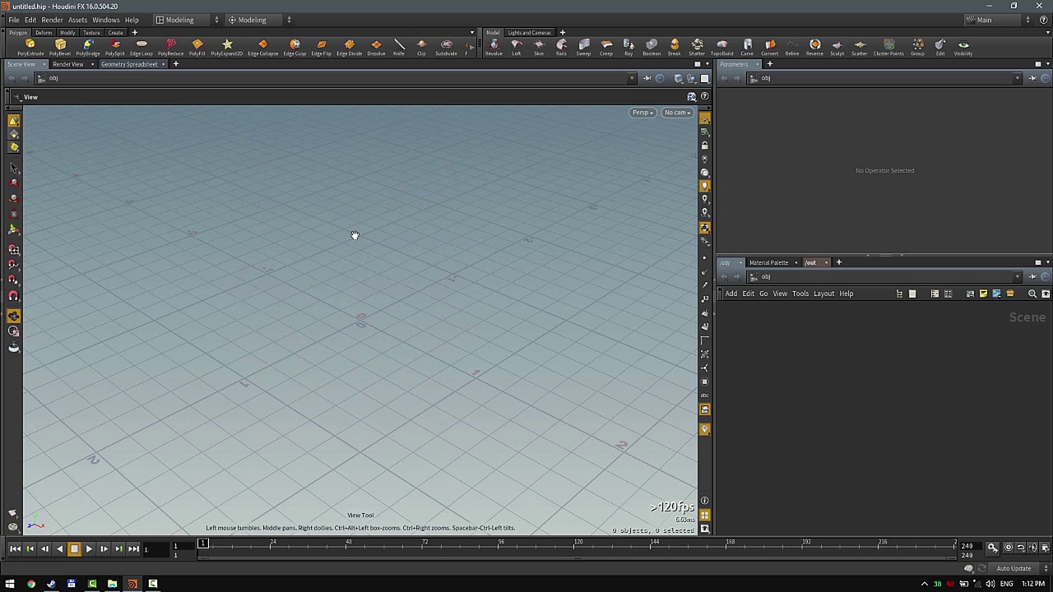
key("c")
left_click(354, 320)
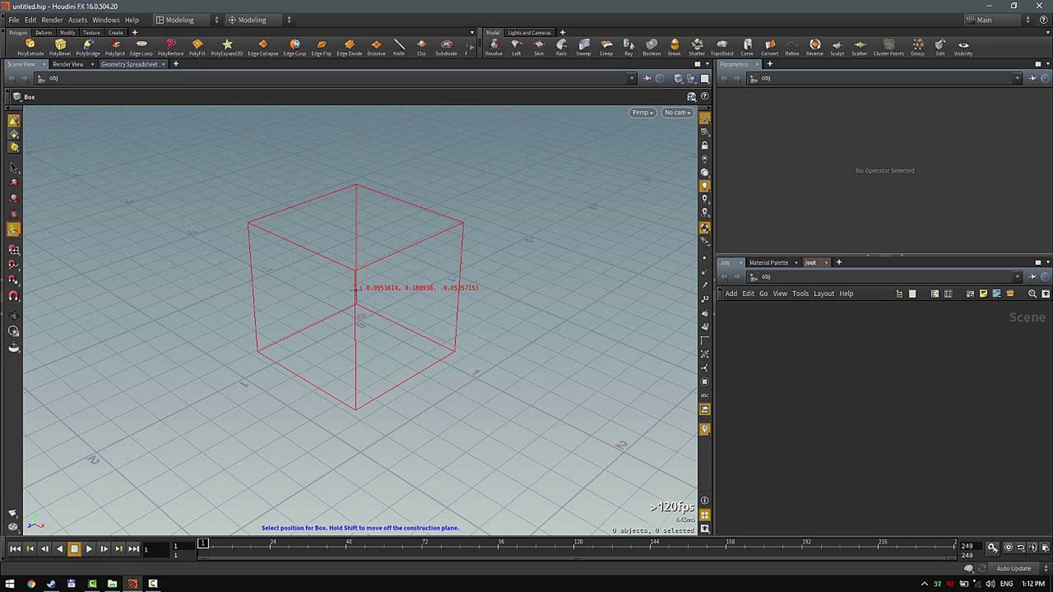
key("Escape")
key("c")
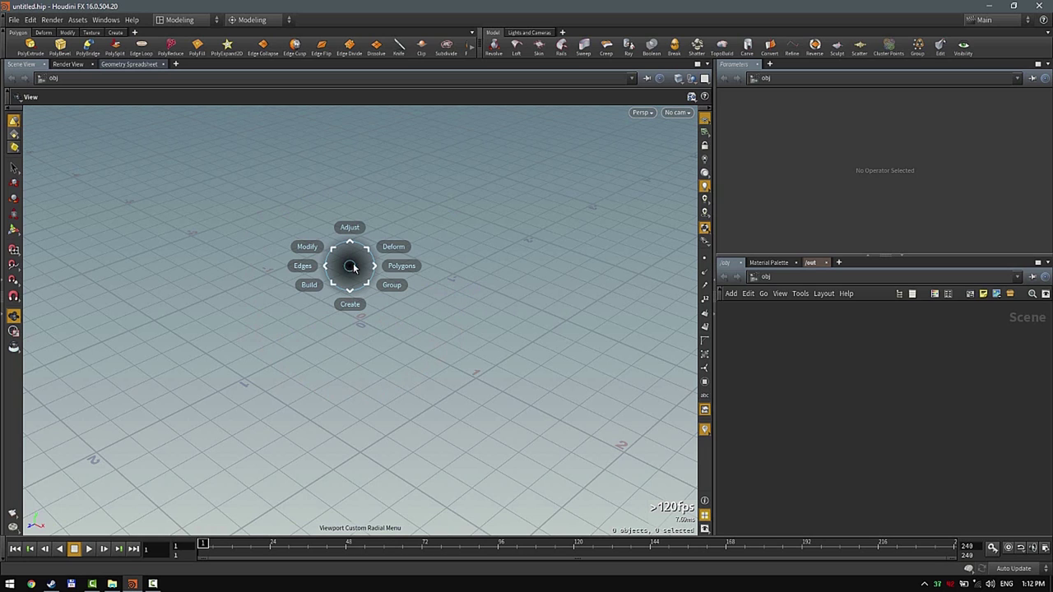
left_click(402, 264)
left_click(358, 260)
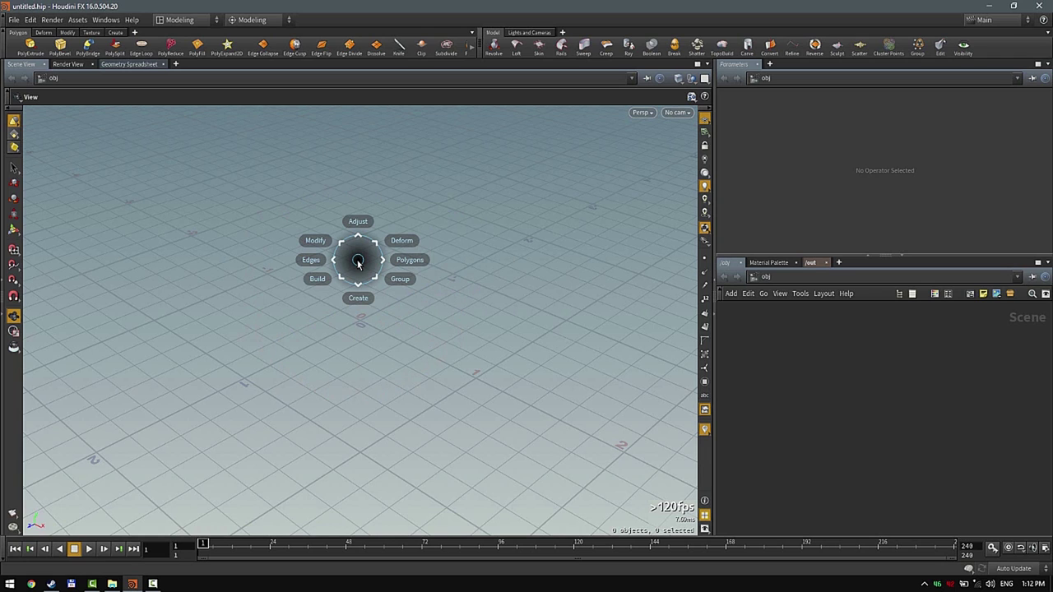
key("c")
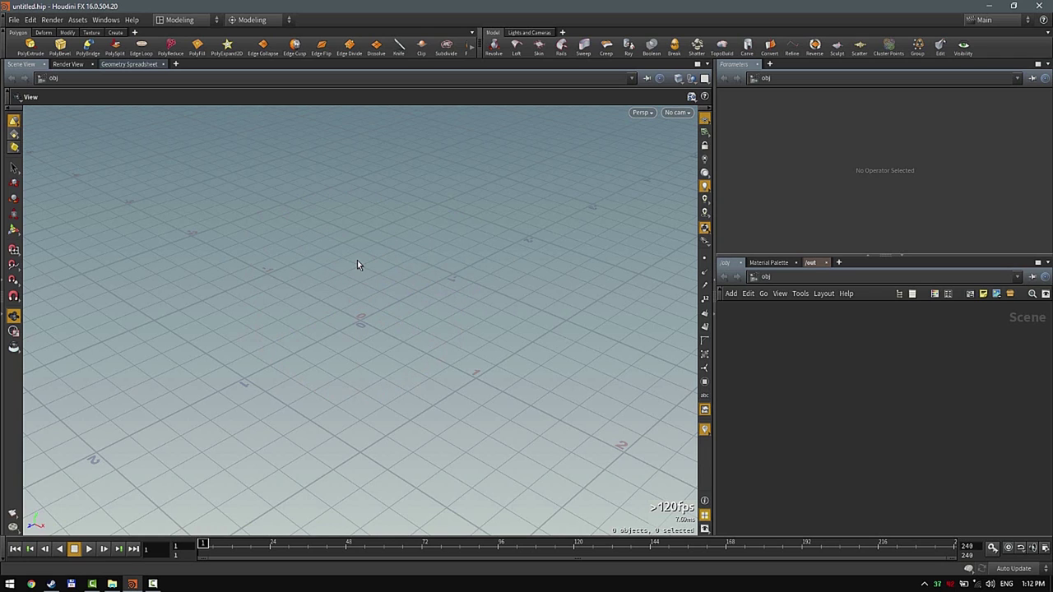
- Create a polygon box at the scene origin using the Create submenu of the radial menu
key("c")
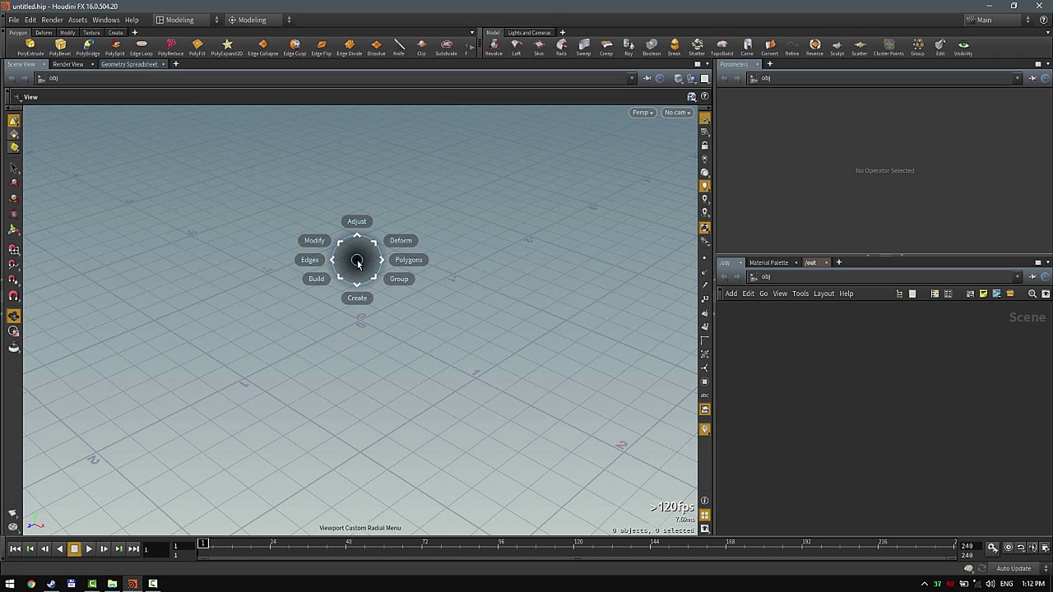
left_click(350, 309)
left_click(353, 332)
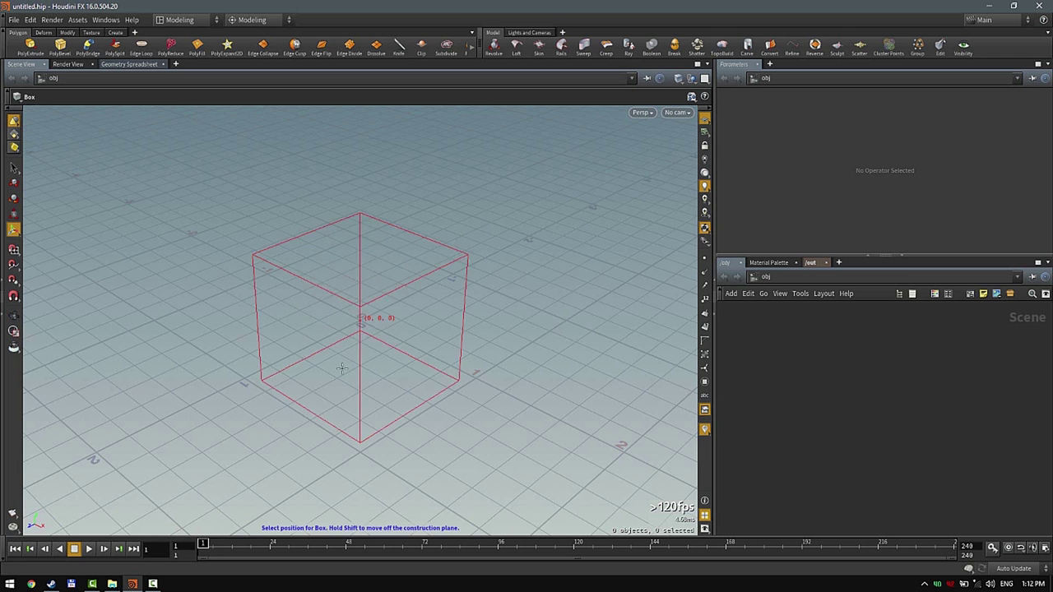
left_click(325, 302)
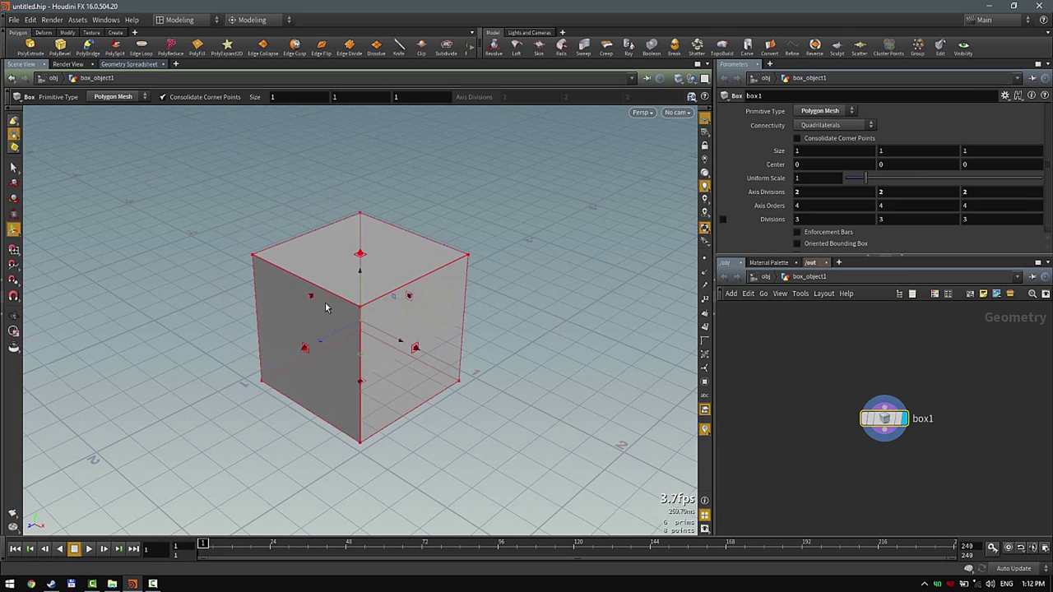
- Stretch the box along Z to a length of about 1.9 by pulling its side face handle
left_click_drag(463, 251, 369, 299)
key("Return")
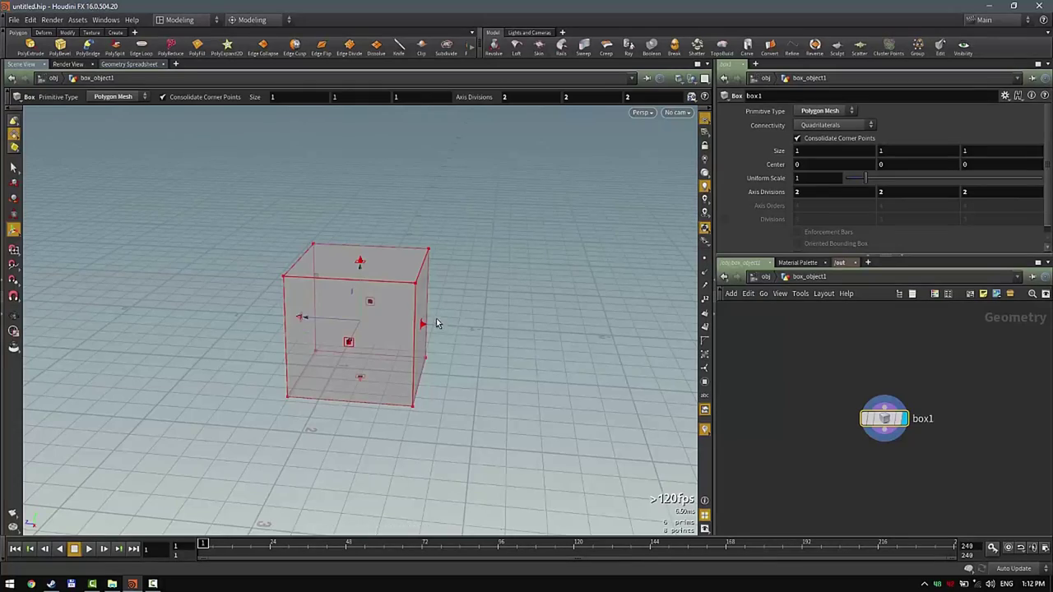
left_click_drag(422, 327, 533, 313)
key("Escape")
left_click_drag(426, 303, 327, 278)
key("Return")
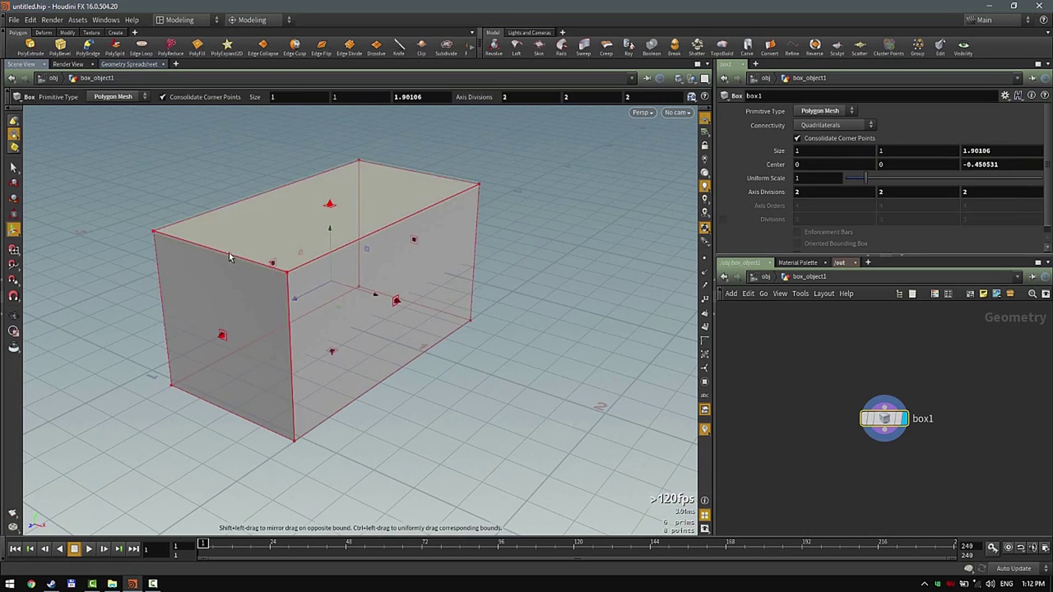
- Bevel the box's upper front edge with PolyBevel from the radial menu, using an offset of 0.3
key("s")
left_click(227, 254)
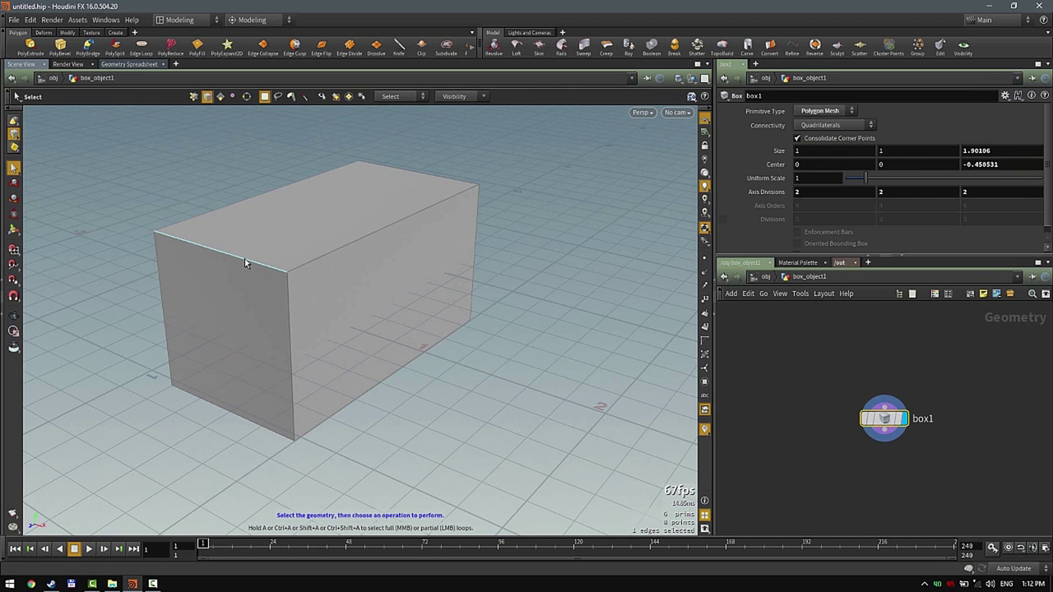
key("c")
mouse_move(282, 255)
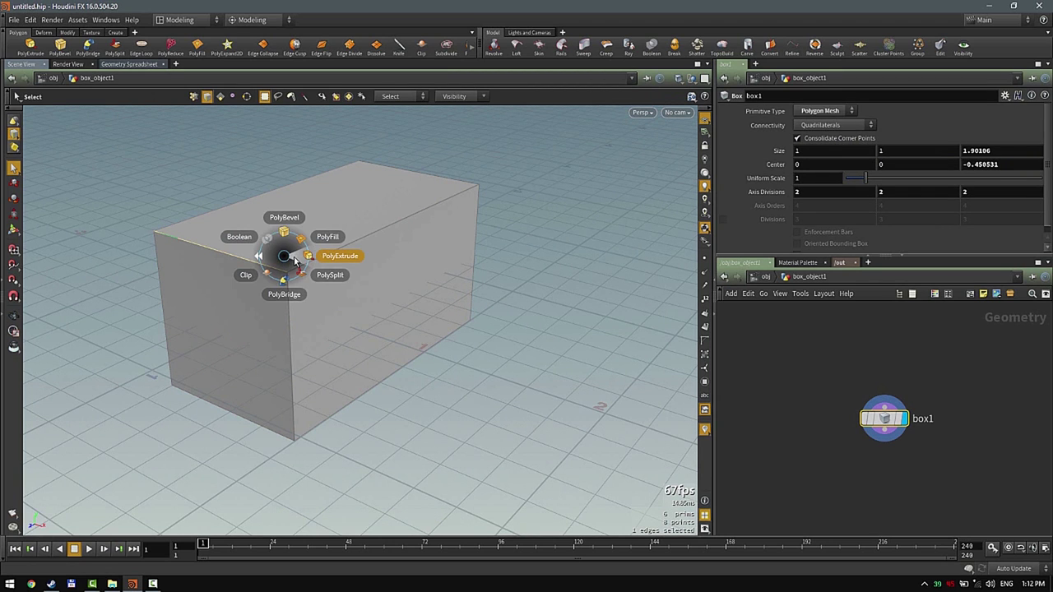
left_click(288, 221)
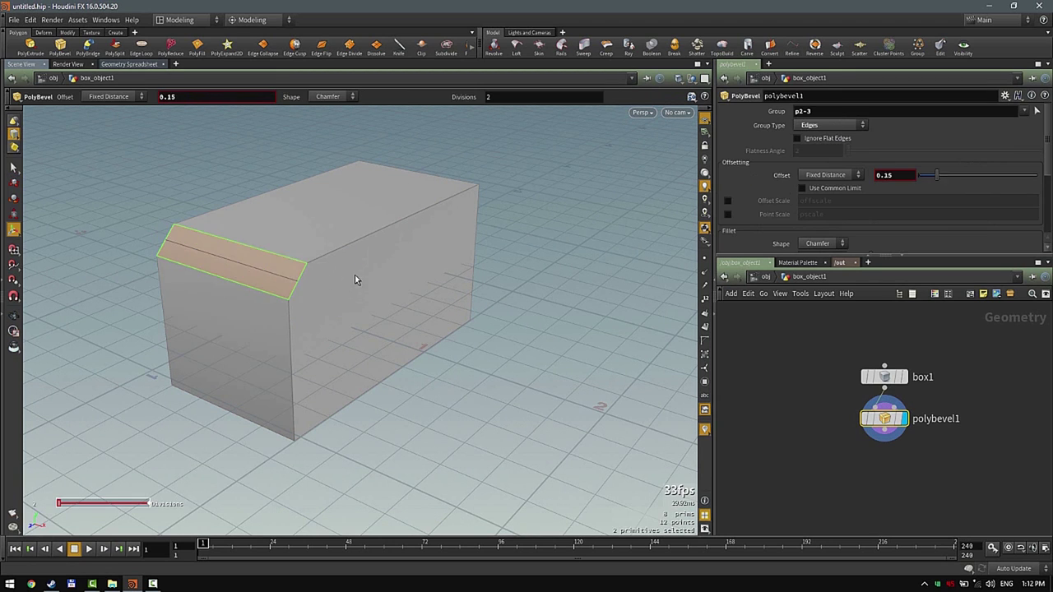
middle_click_drag(354, 280, 359, 278)
- Set the bevel's shape to Round with 5 divisions
left_click(331, 97)
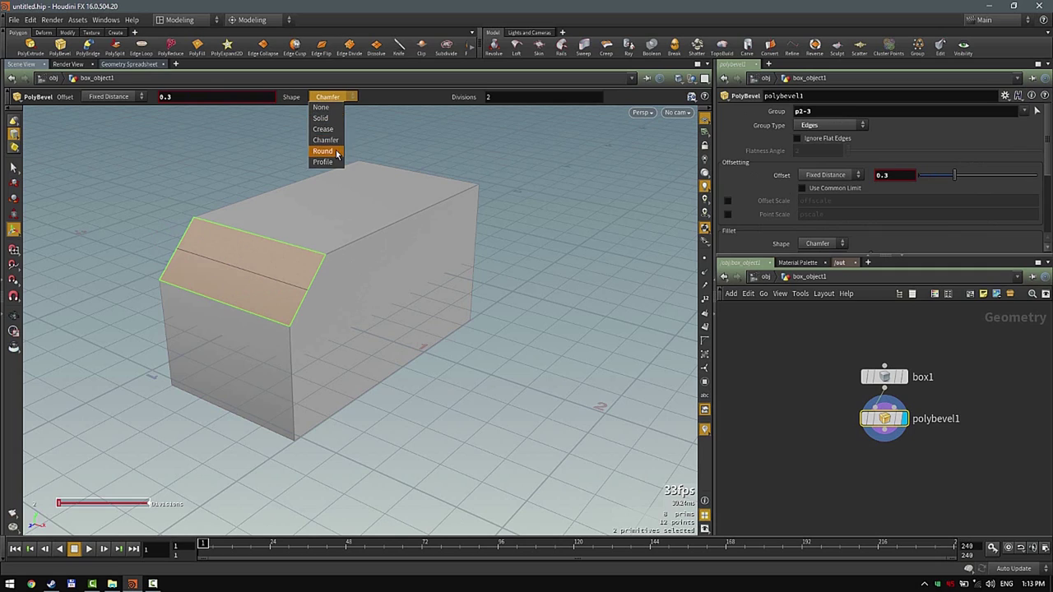
left_click(322, 152)
middle_click_drag(464, 98, 495, 97)
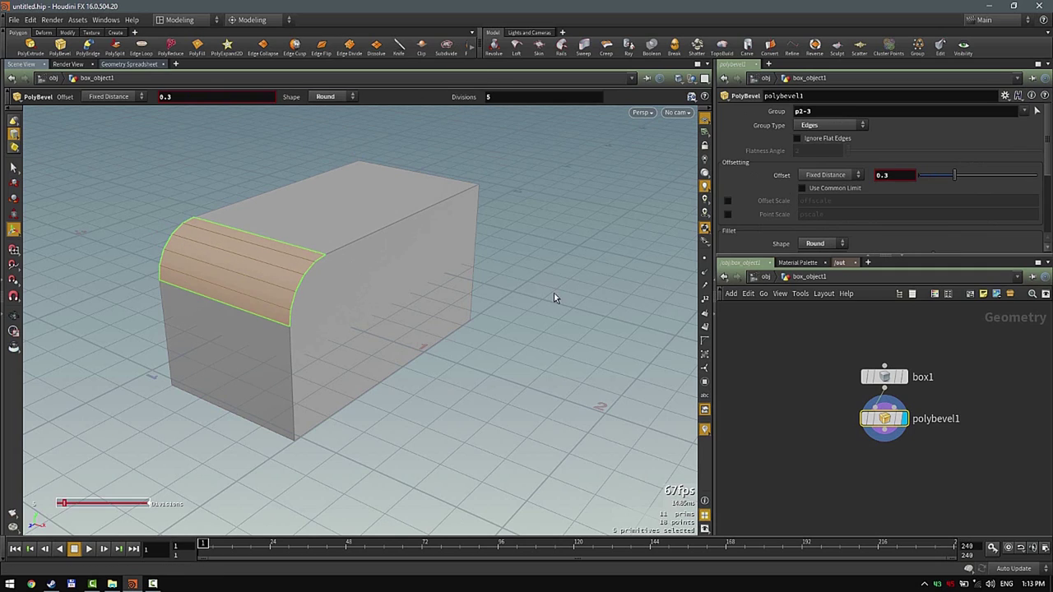
key("Escape")
- Create a second polygon box from the radial menu and place it on the upper face of the beveled box
left_click_drag(554, 293, 478, 270)
left_click_drag(451, 222, 434, 280)
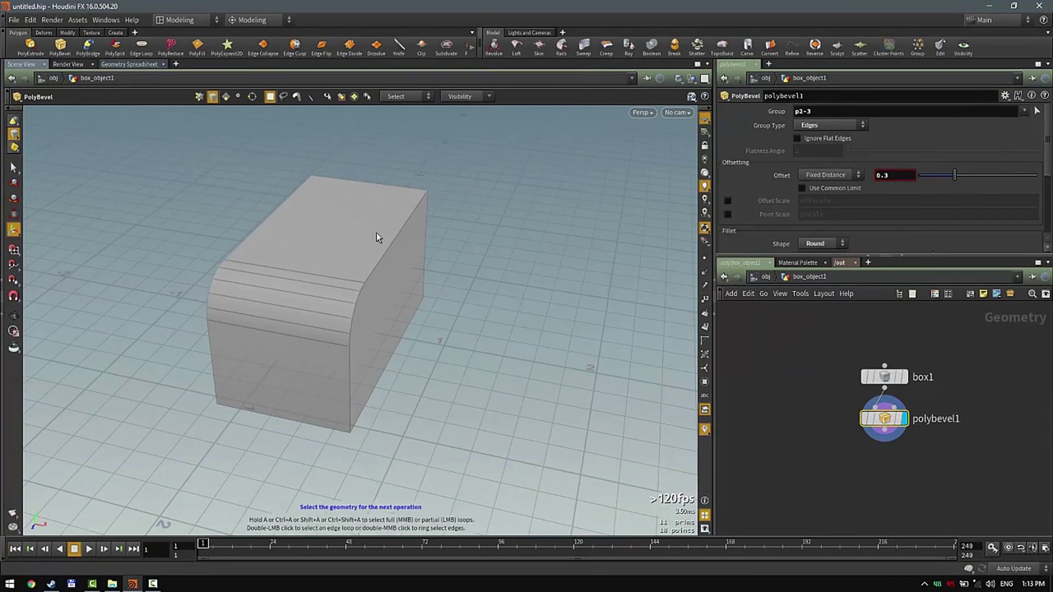
key("c")
left_click(384, 298)
left_click(386, 341)
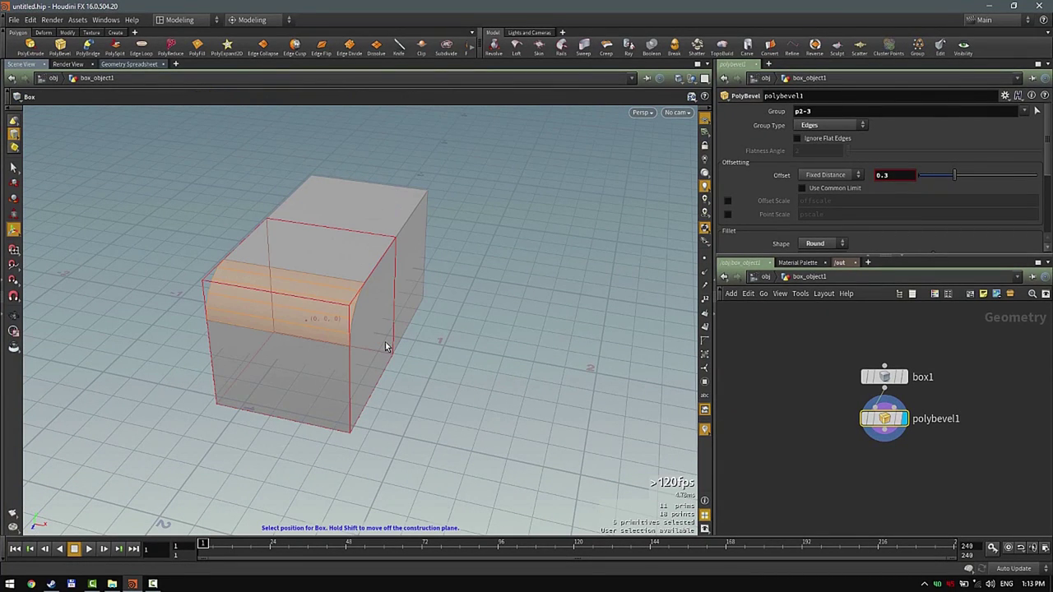
key("shift+plus")
mouse_move(462, 284)
left_mouse_down()
mouse_move(447, 301)
mouse_move(475, 339)
left_mouse_up()
key("ctrl+z")
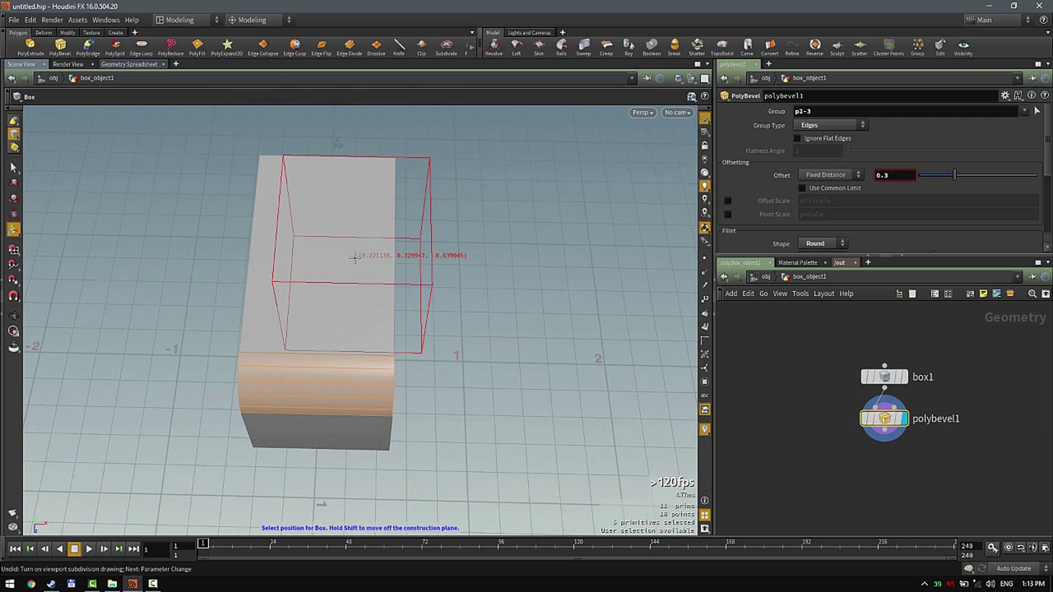
left_click(354, 258)
- Narrow the second box along X to a width of about 0.23
left_click_drag(351, 254, 313, 252, "alt")
left_click_drag(350, 262, 373, 302, "alt")
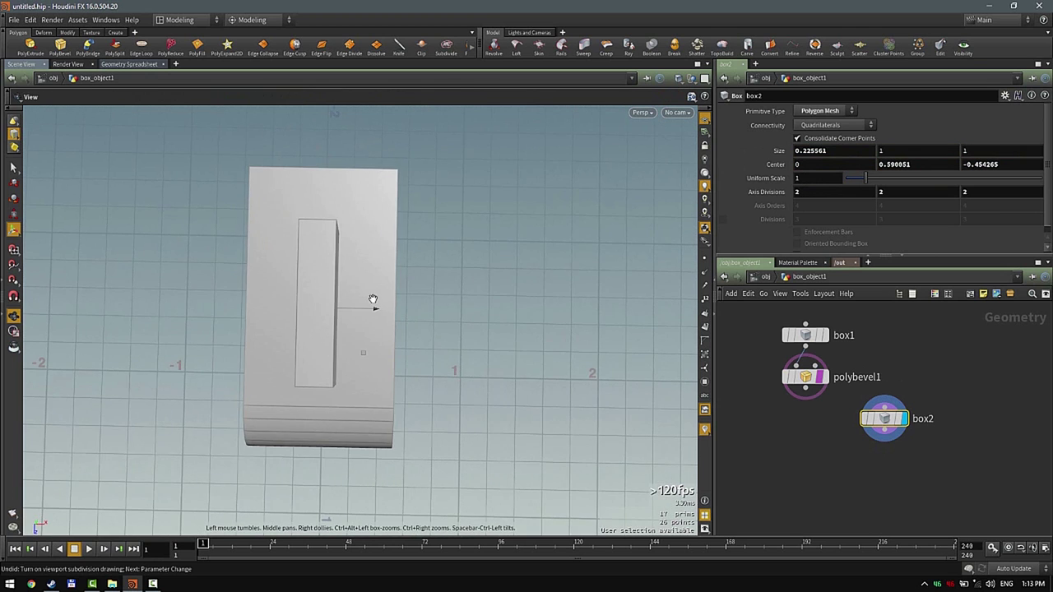
middle_click_drag(374, 301, 411, 319, "alt")
right_click_drag(412, 319, 449, 247, "alt")
- Move the thin box so it sits partly inside the beveled box, centred at about X -0.21, Y 0.36, Z -0.59
left_click_drag(419, 332, 384, 334)
left_click_drag(332, 378, 296, 240)
key("Escape")
right_click_drag(296, 240, 336, 270, "alt")
middle_click_drag(336, 270, 349, 383, "alt")
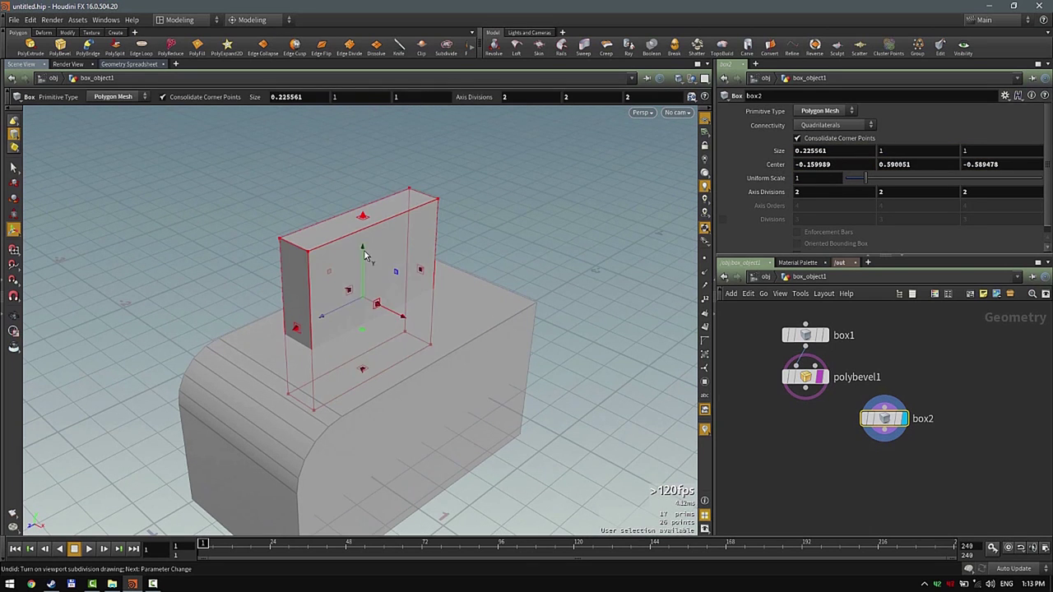
left_click_drag(364, 249, 363, 293)
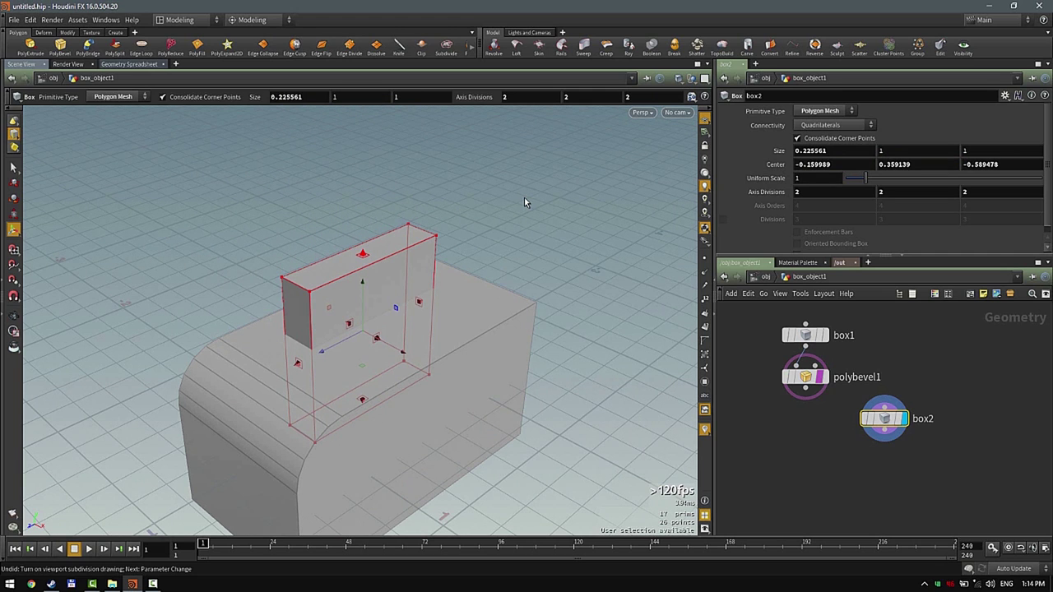
key("Escape")
left_click_drag(474, 252, 367, 263)
key("Return")
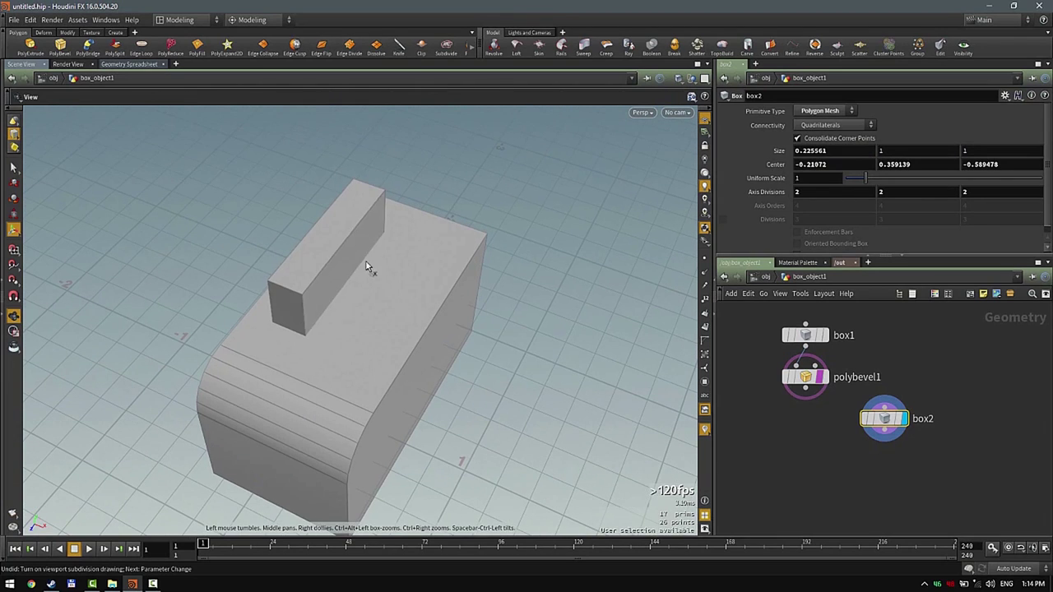
- Duplicate the whole thin box with Copy and Transform from the Modify radial submenu, offsetting the copy about 0.43 along X
key("s")
double_click(339, 260)
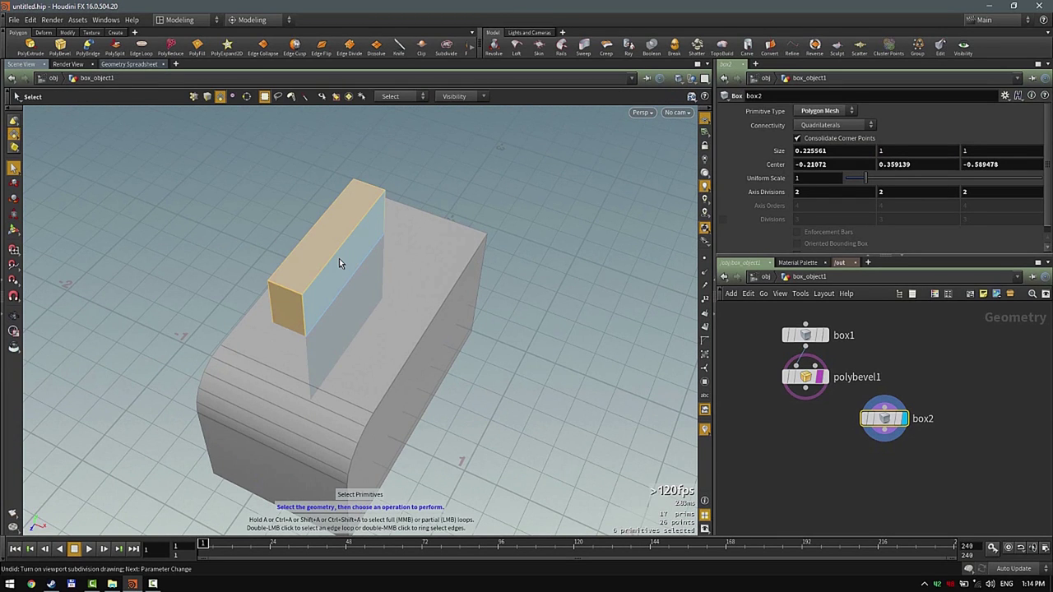
key("c")
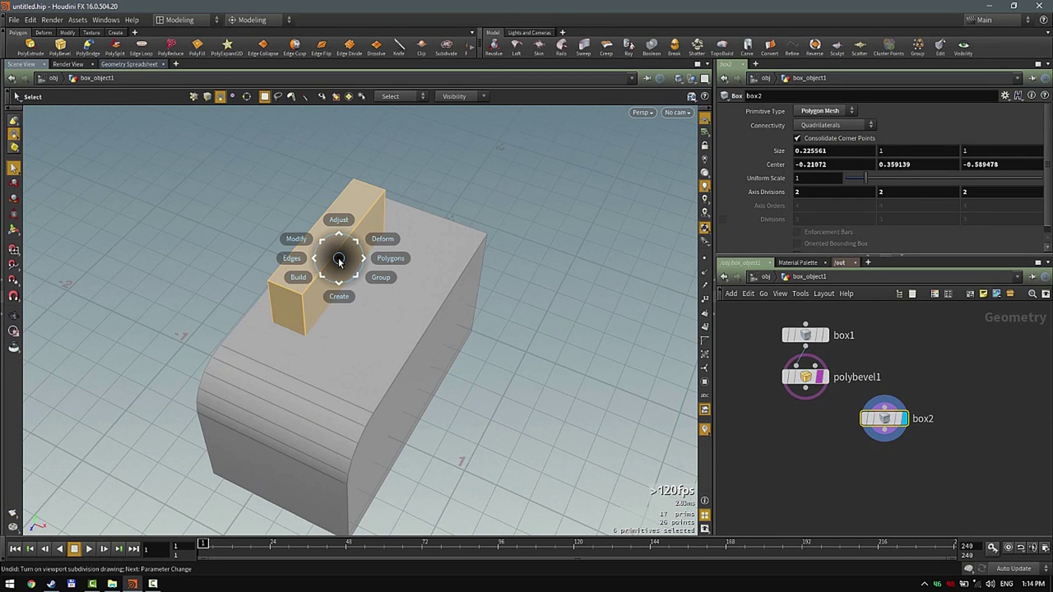
key("Escape")
key("c")
left_click(338, 219)
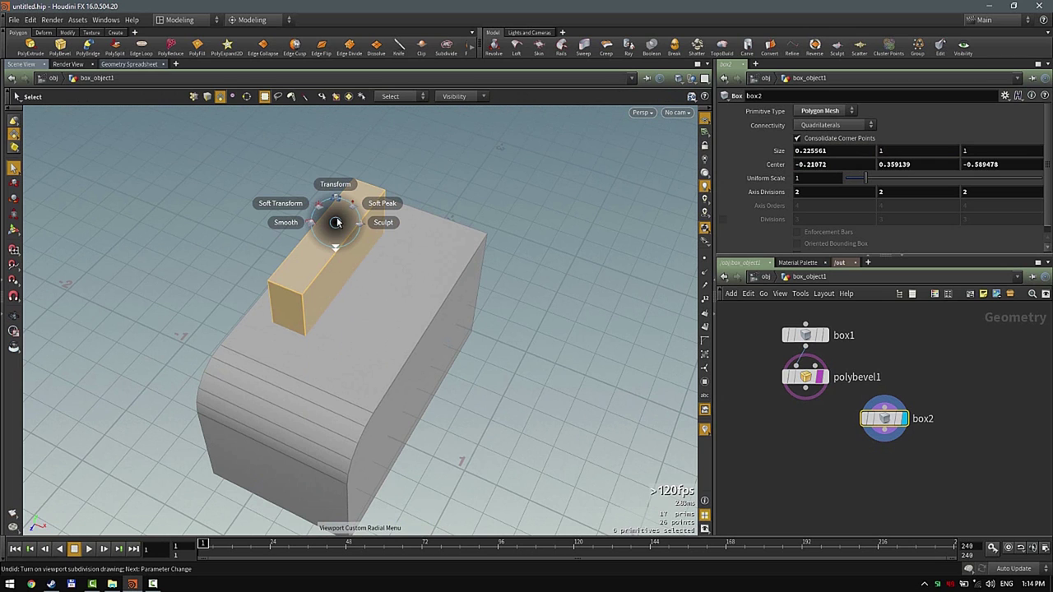
key("c")
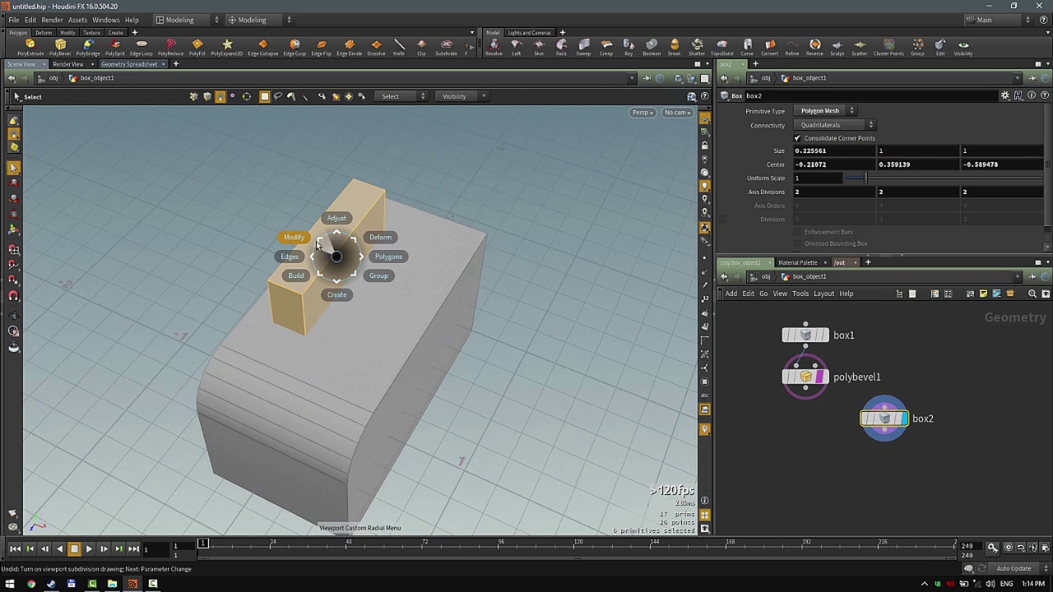
left_click(315, 242)
left_click(268, 212)
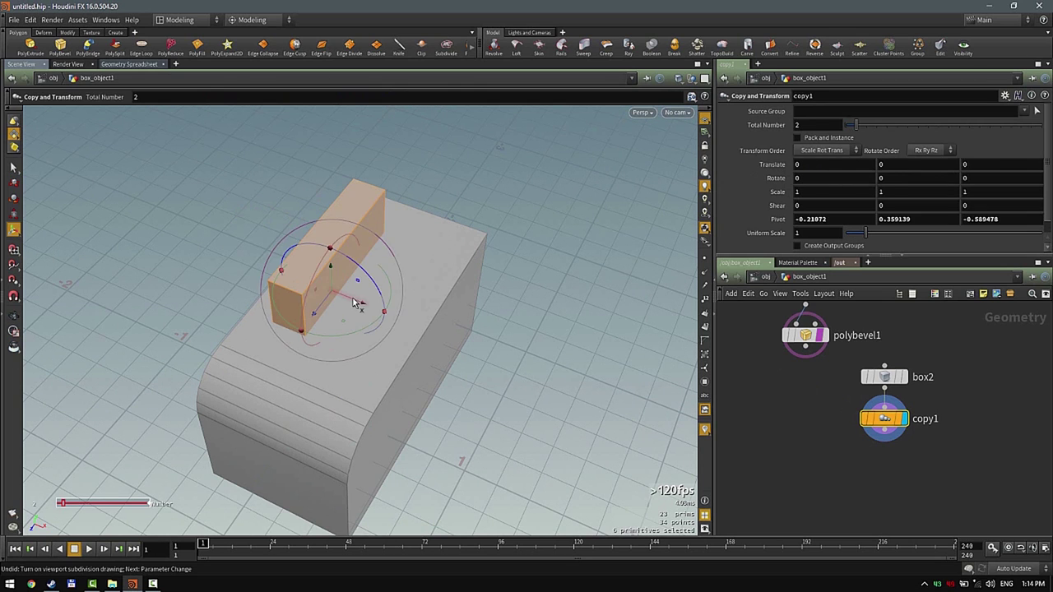
left_click_drag(354, 302, 417, 308)
key("Escape")
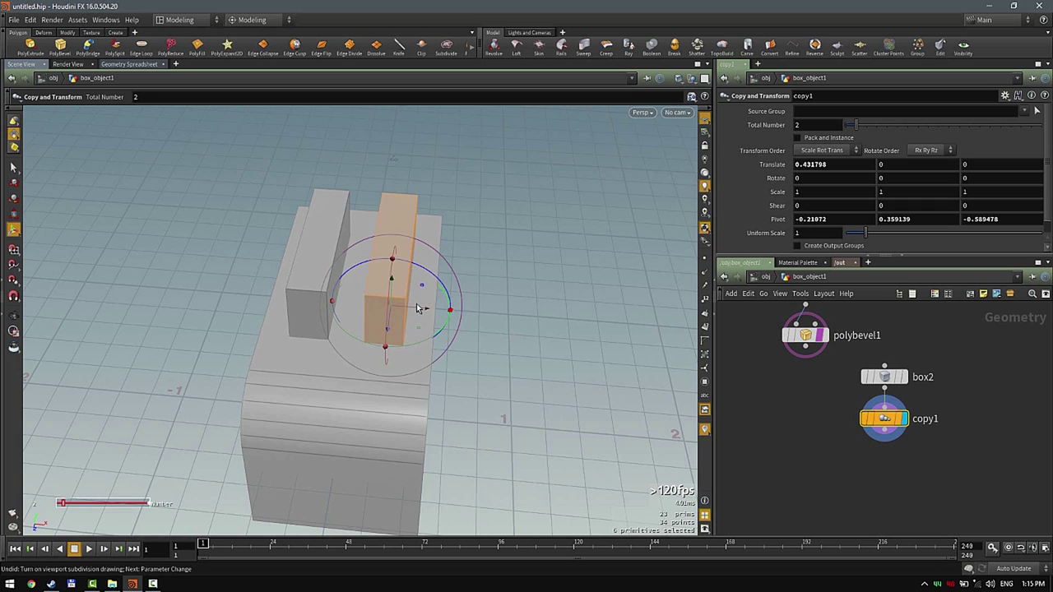
key("s")
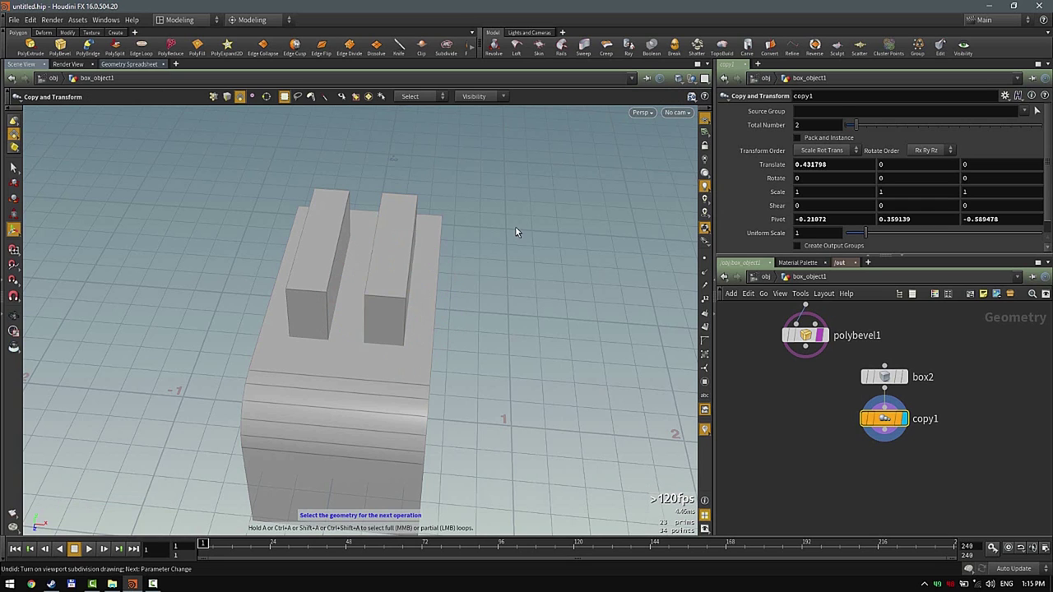
double_click(401, 249)
double_click(327, 252, "shift")
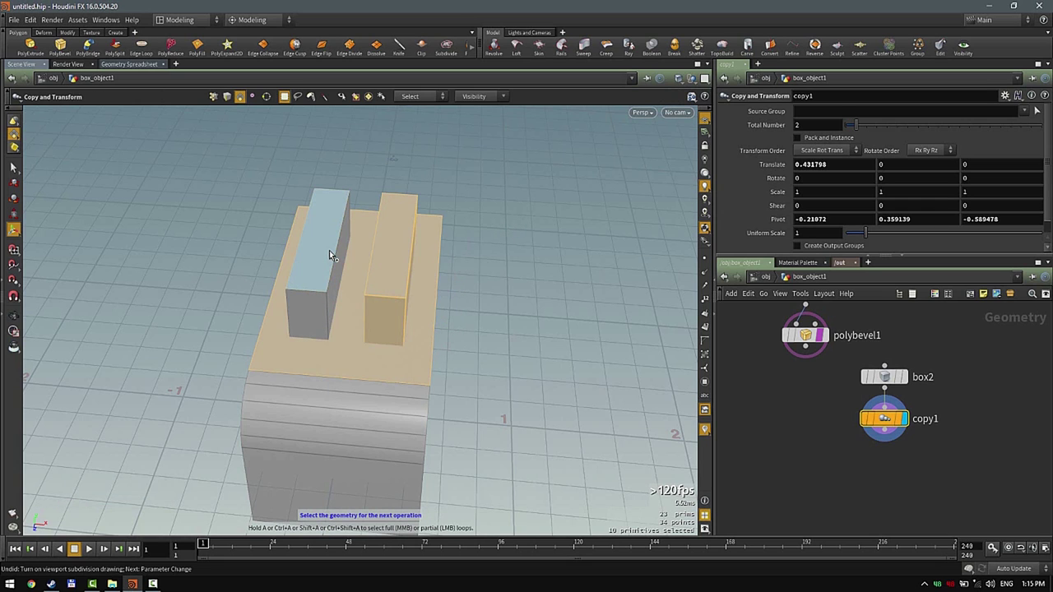
double_click(317, 319)
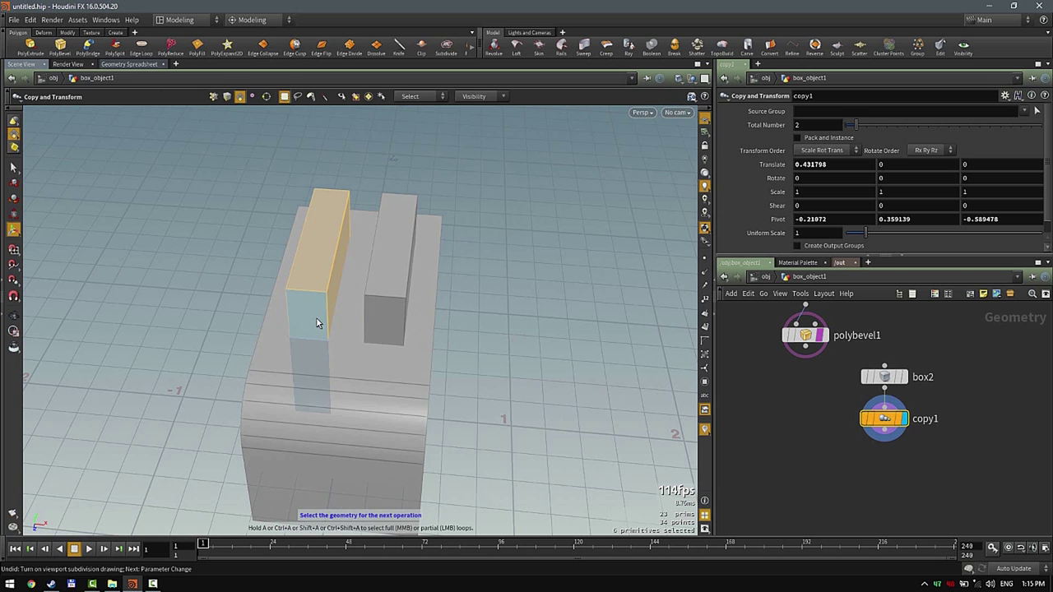
double_click(377, 310, "shift")
key("c")
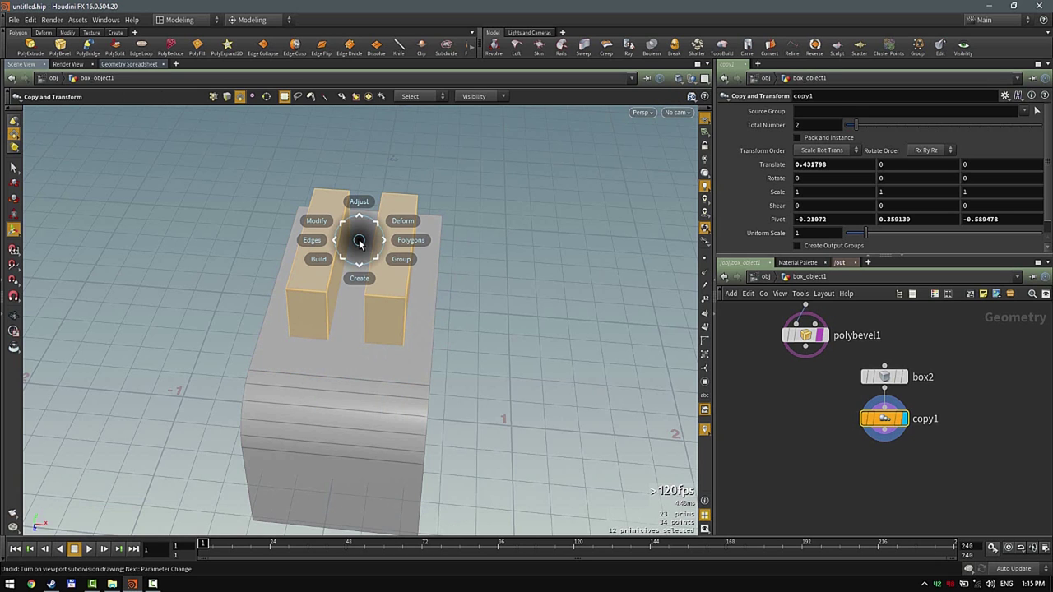
left_click(530, 313)
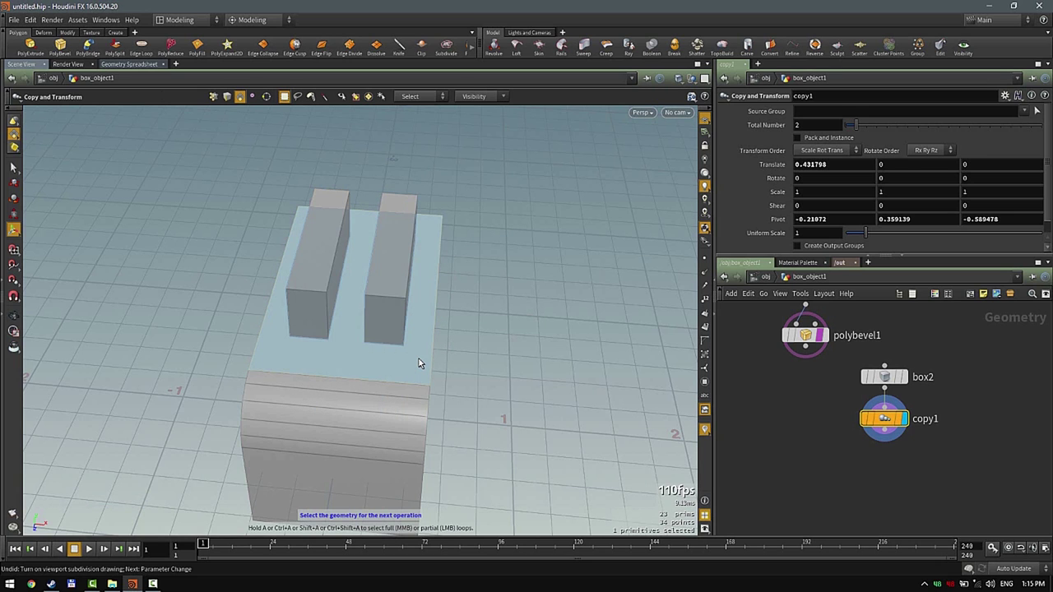
- Select all faces of the beveled box and switch the active radial menu to Poly Modeling
double_click(419, 360)
left_click_drag(480, 298, 407, 287, "alt")
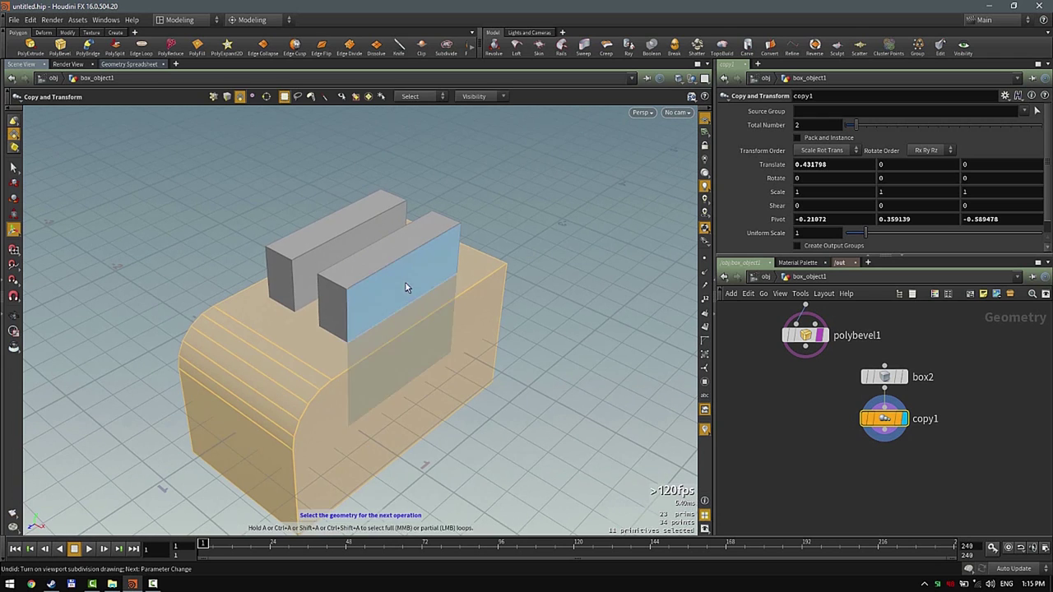
key("c")
left_click(455, 282)
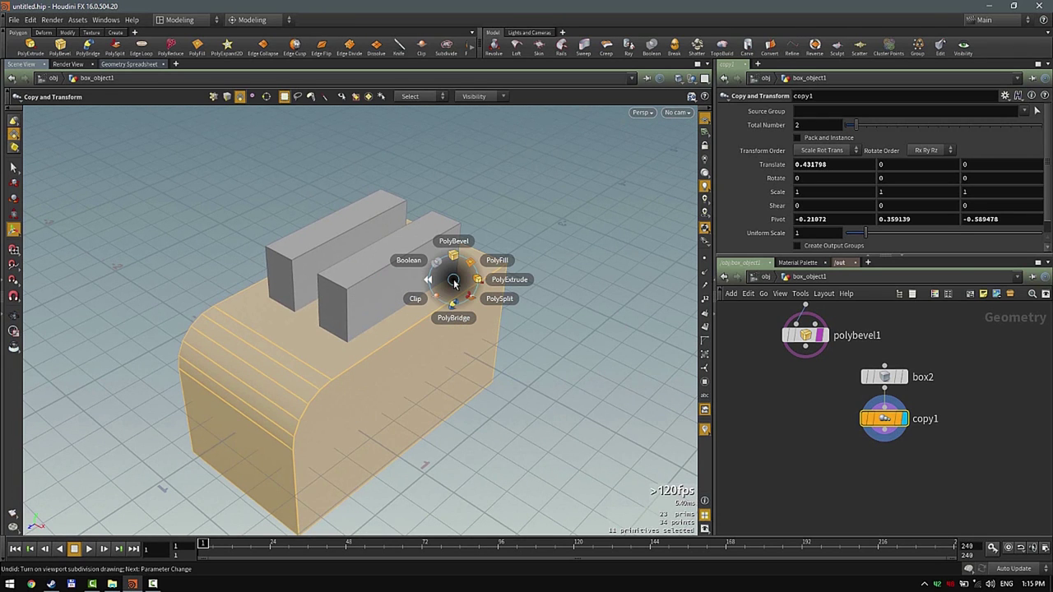
key("Escape")
left_click(247, 20)
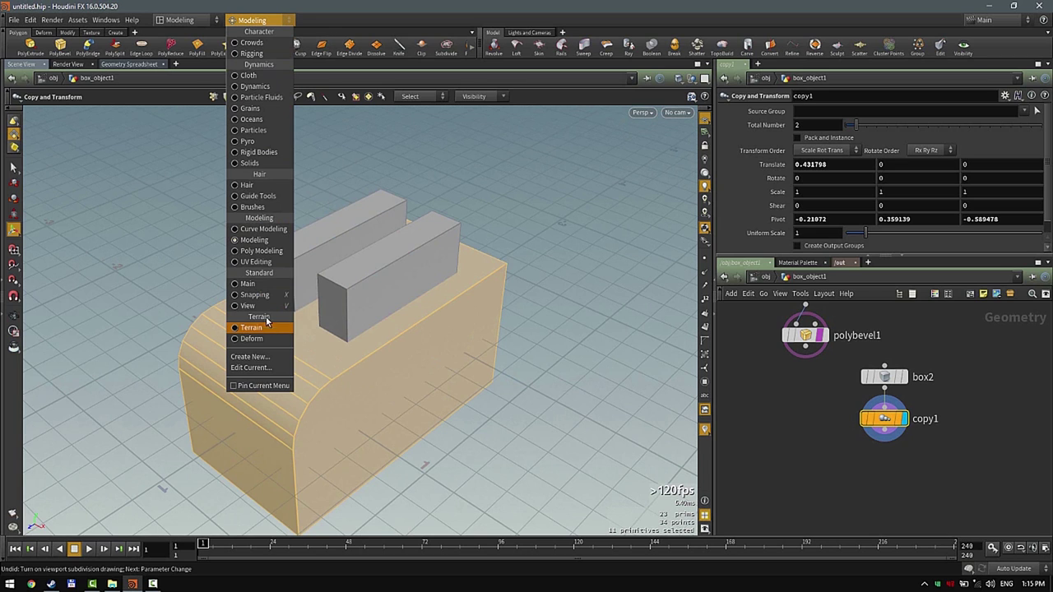
left_click(261, 251)
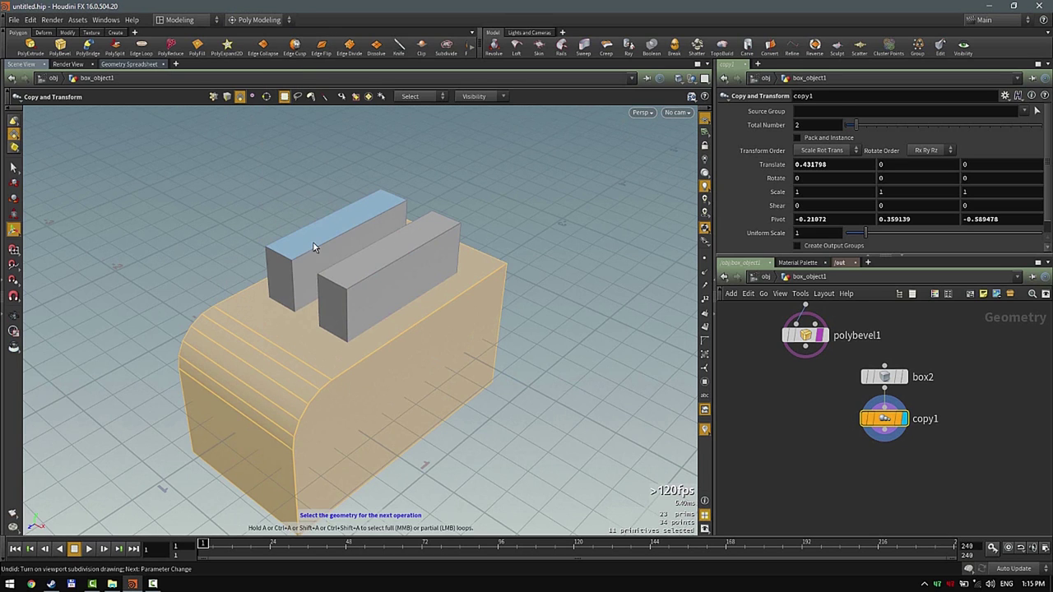
- Try to cut both thin boxes out of the beveled box with Boolean Subtract from the radial menu
key("c")
left_click(314, 324)
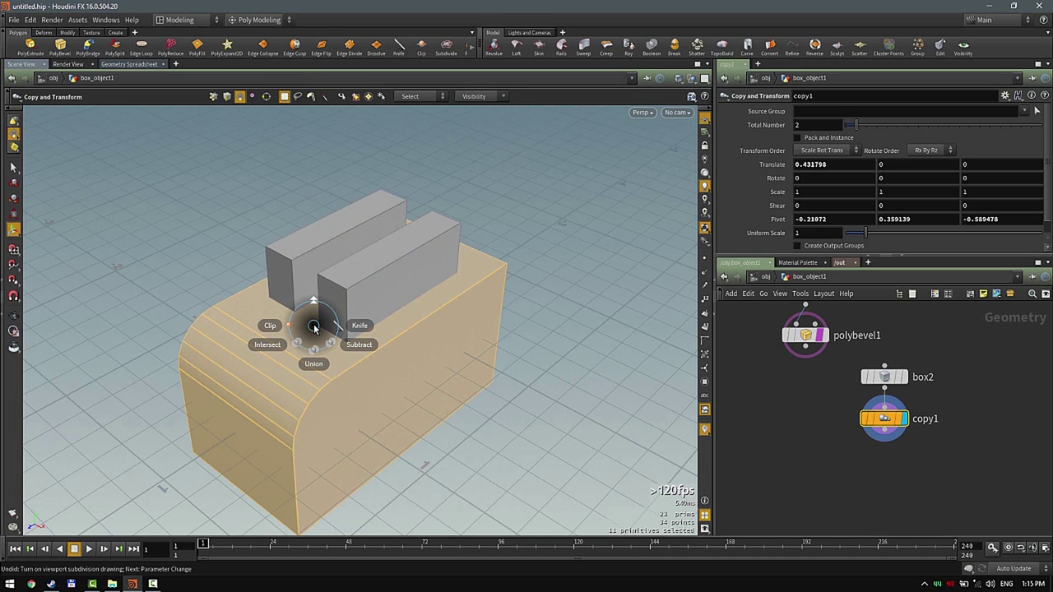
left_click(359, 345)
double_click(359, 300)
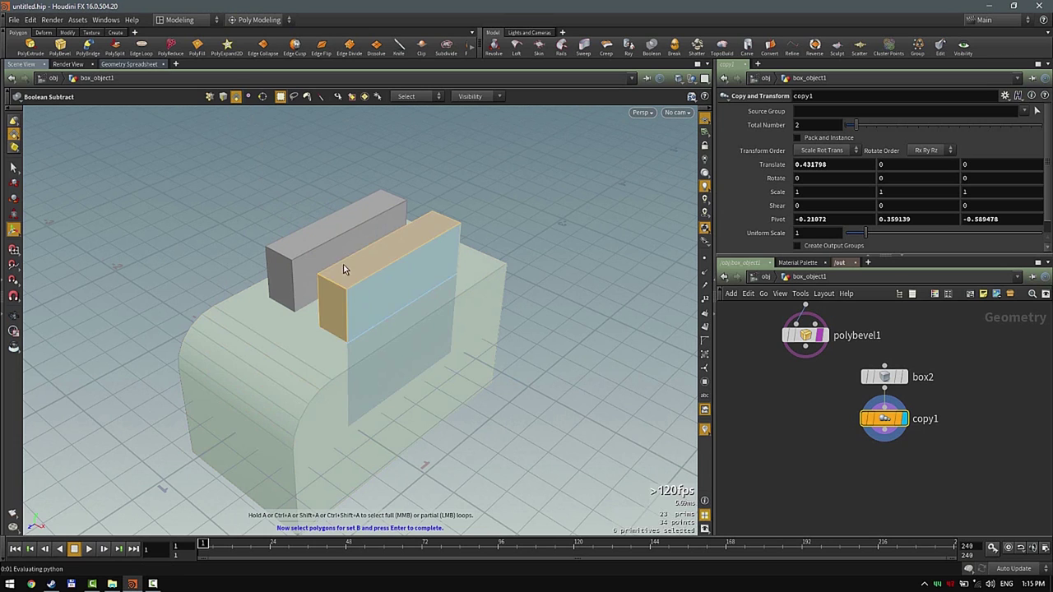
double_click(335, 238, "shift")
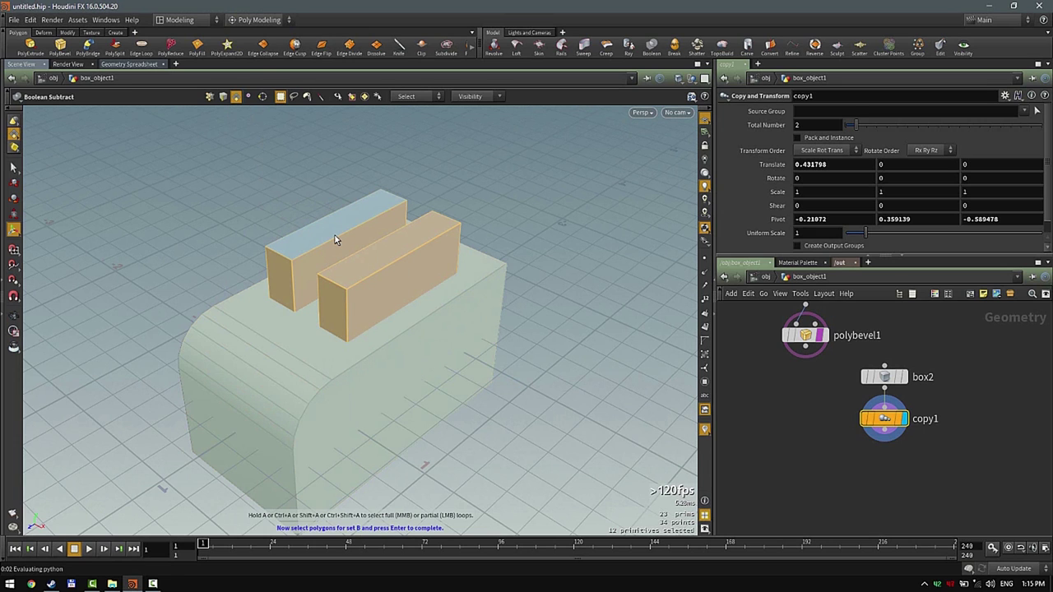
key("shift+c")
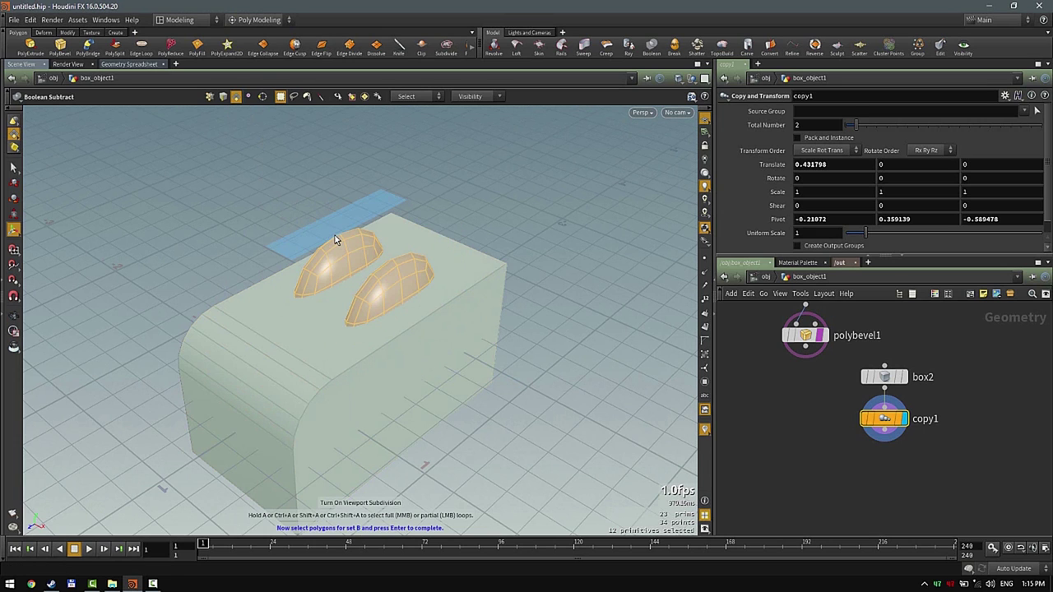
key("Return")
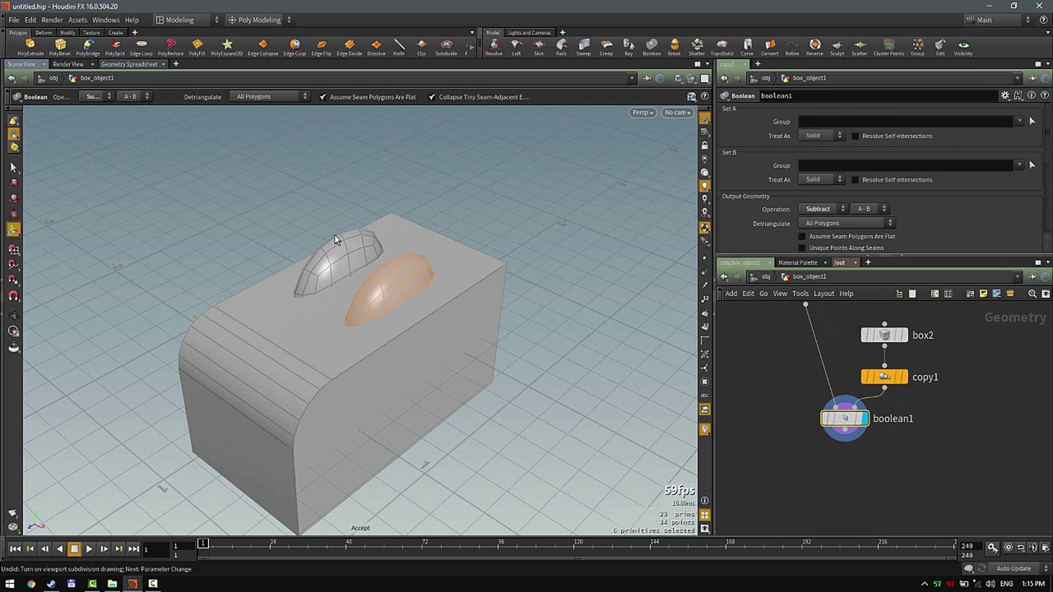
key("ctrl+z")
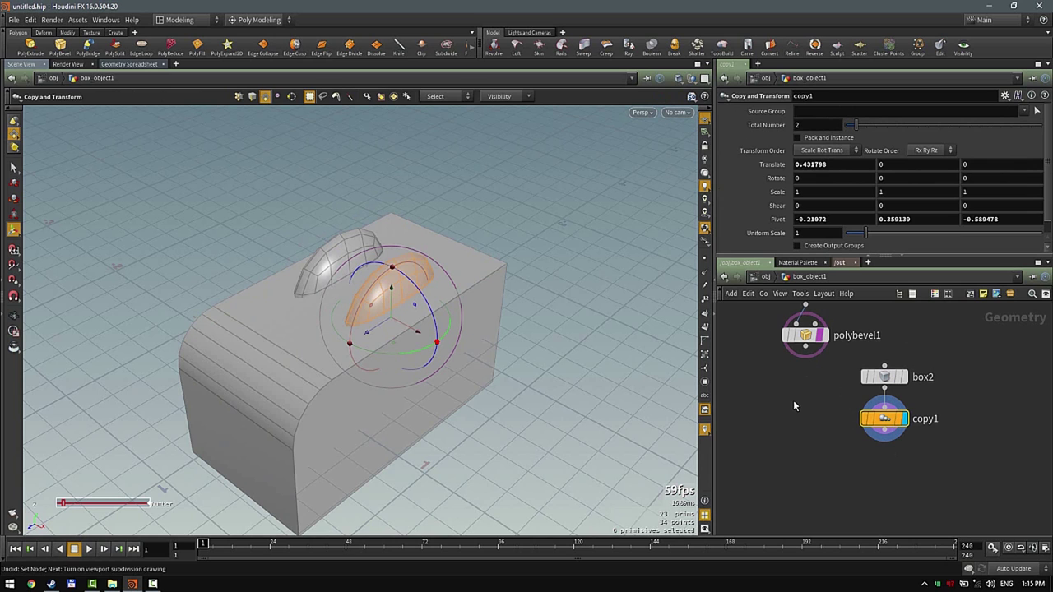
- Set the box object's Display As render option to Full Geometry at the object level
left_click(767, 278)
left_click(770, 113)
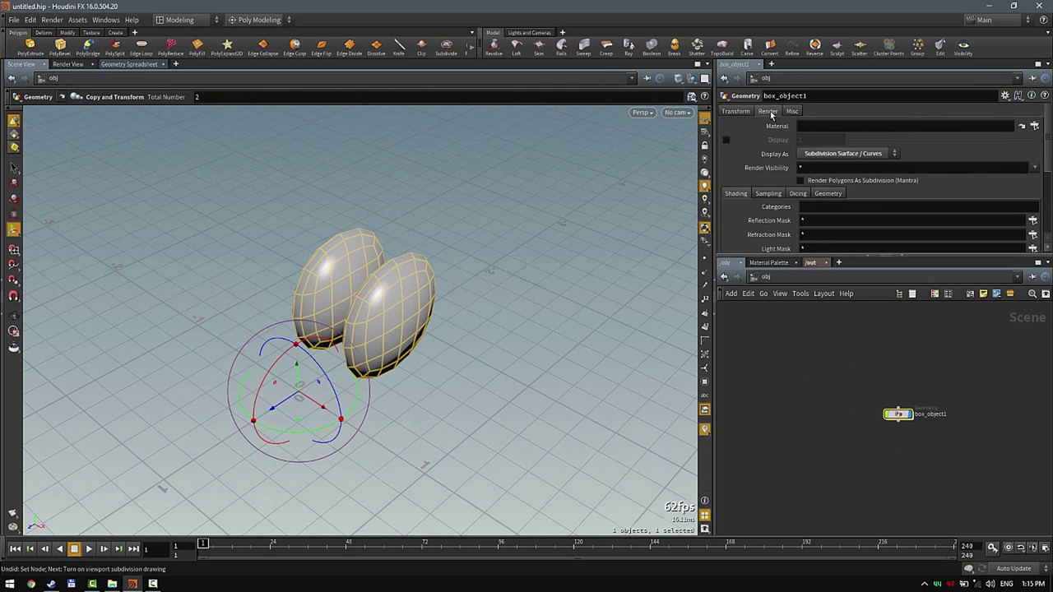
left_click(852, 154)
left_click(853, 163)
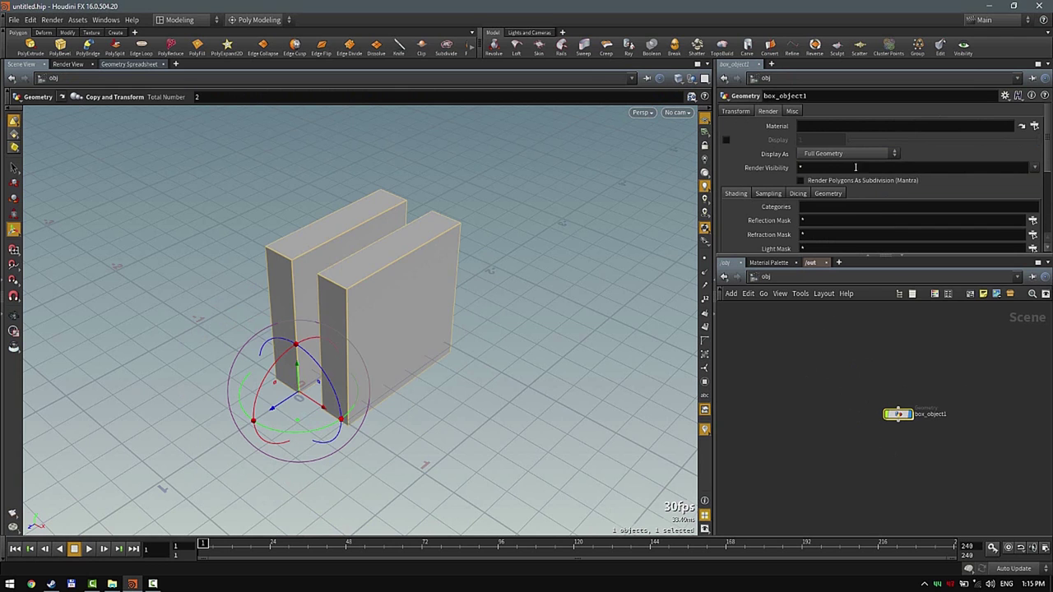
- Inside the box object, select the whole beveled box and start a Boolean Subtract with it as set A
double_click(898, 414)
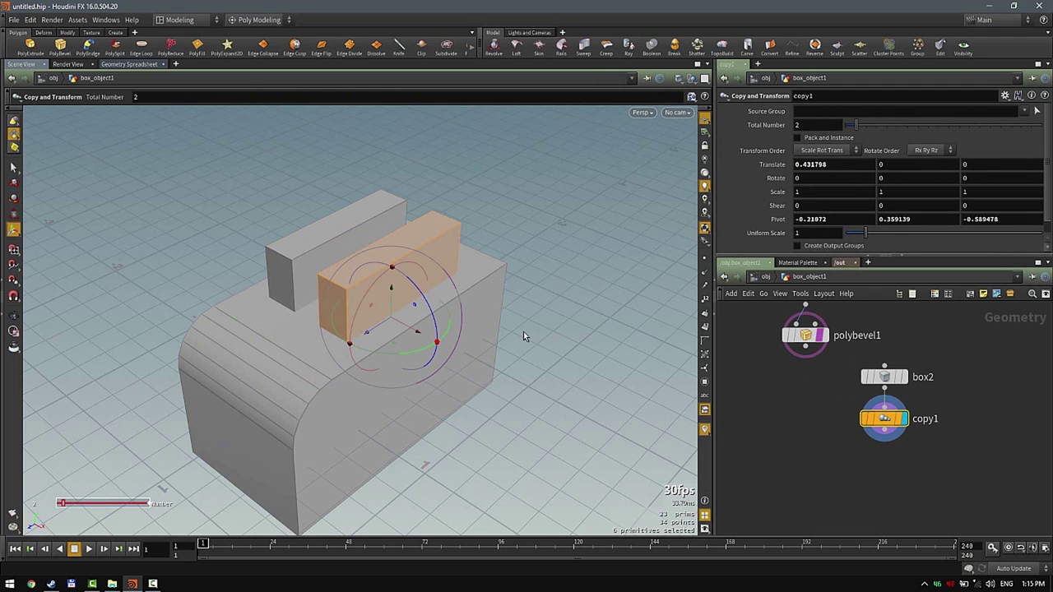
left_click_drag(525, 334, 545, 330, "alt")
key("s")
double_click(388, 383)
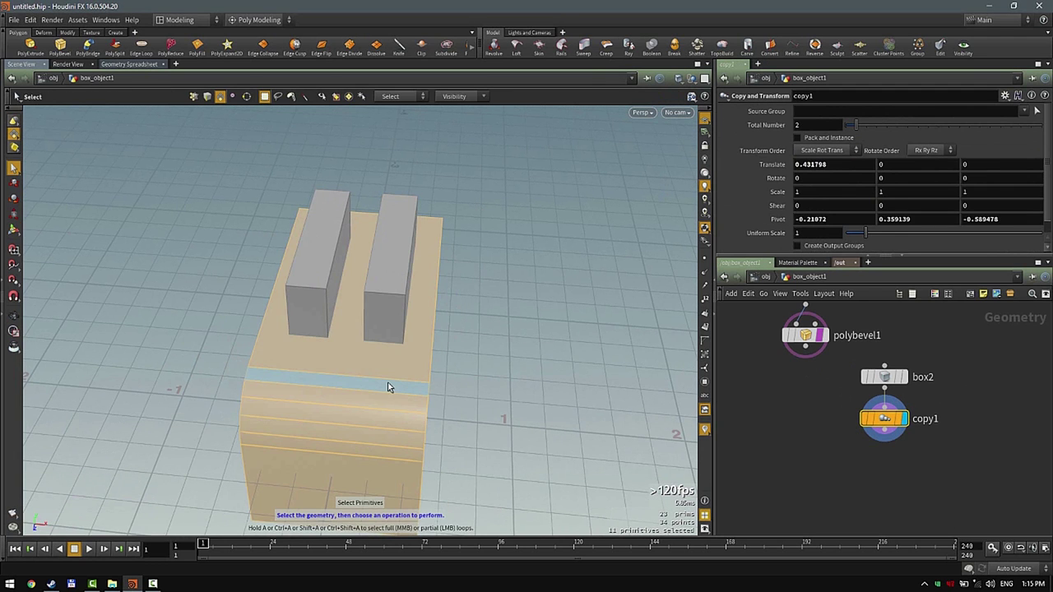
key("c")
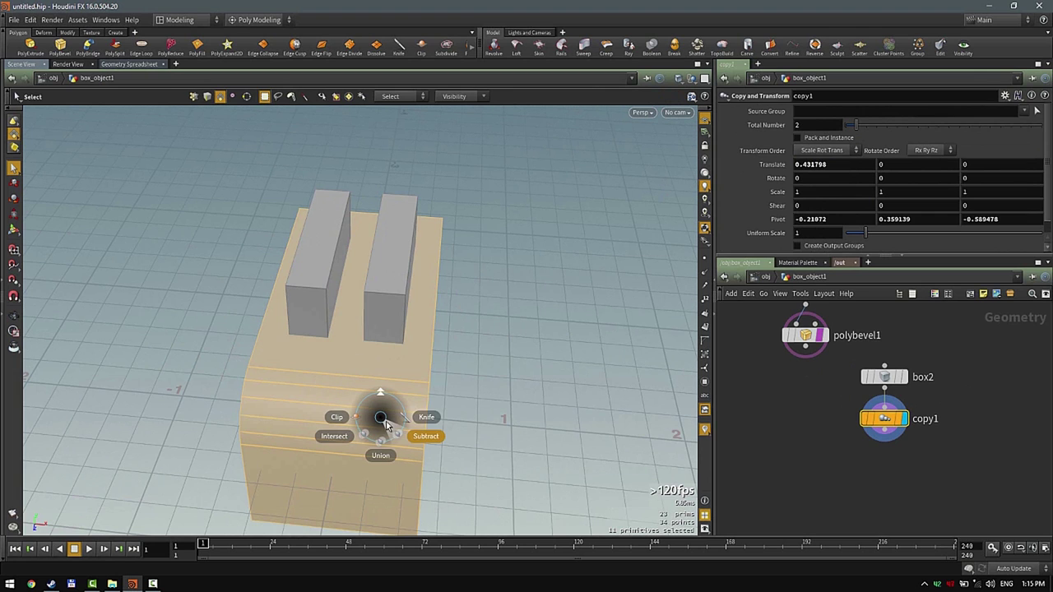
left_click(424, 437)
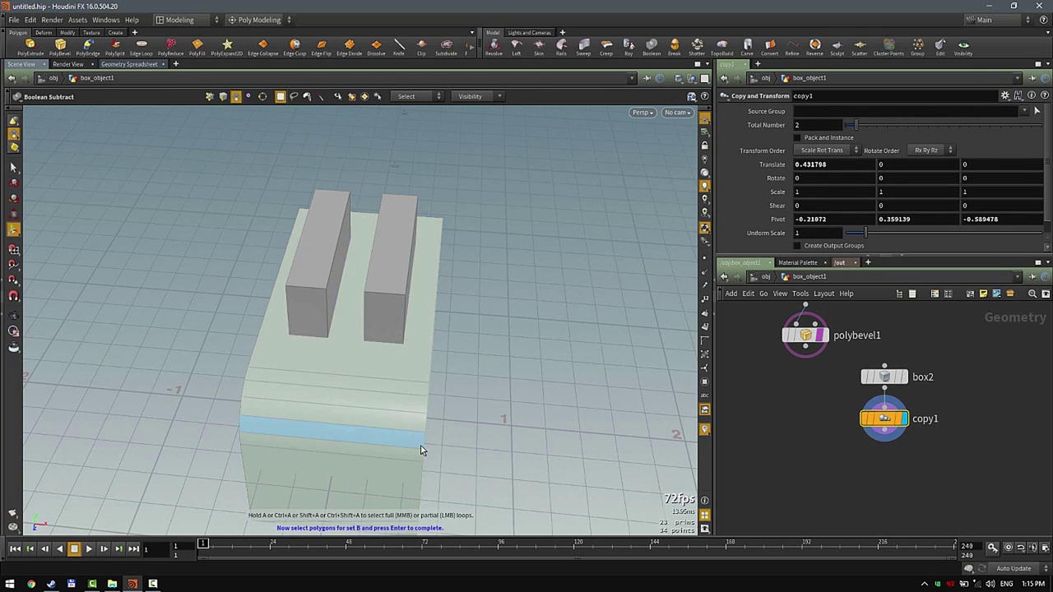
- Choose all faces of both thin boxes as set B, complete the Boolean Subtract to cut the two slots, and dismiss the console
left_click(390, 272)
left_click(315, 241, "shift")
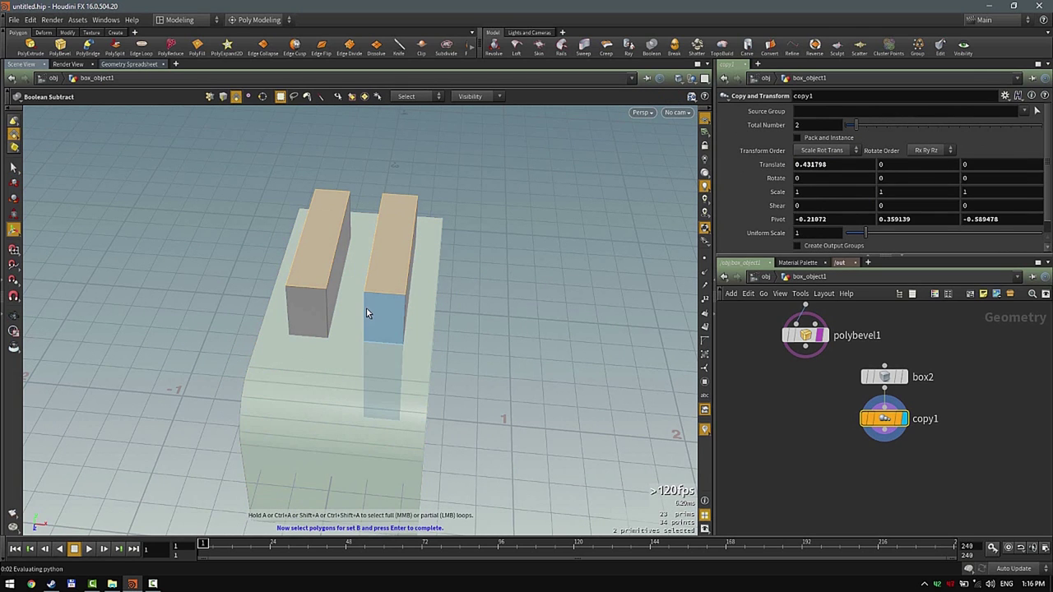
double_click(381, 307)
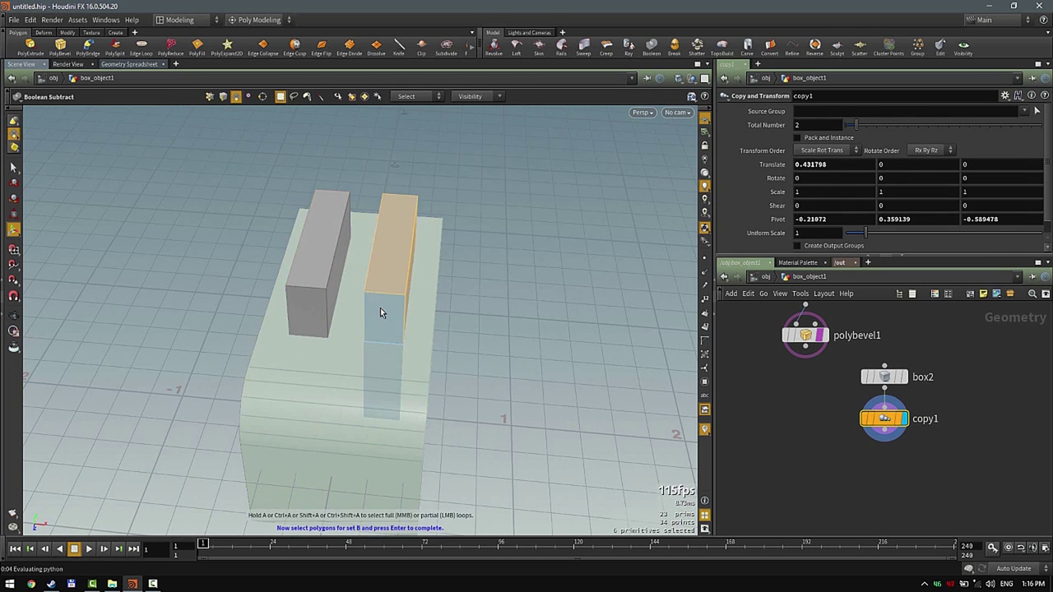
double_click(317, 299, "shift")
key("Return")
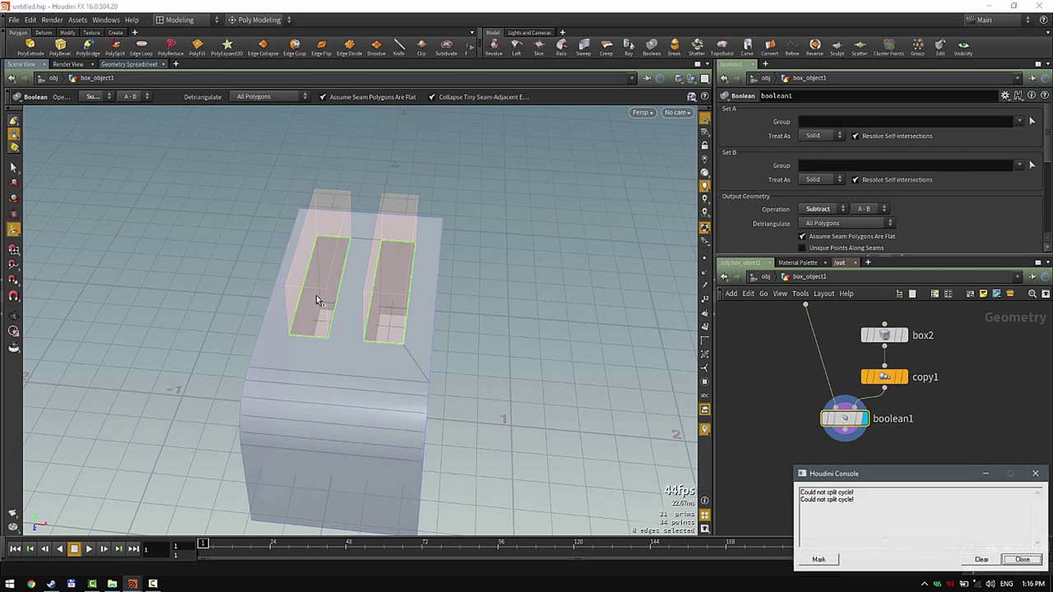
left_click(985, 475)
key("Escape")
- Place a new Box primitive at the square end of the slotted body, opposite the rounded end
left_click_drag(494, 324, 403, 297)
scroll(890, 375, "down", 5)
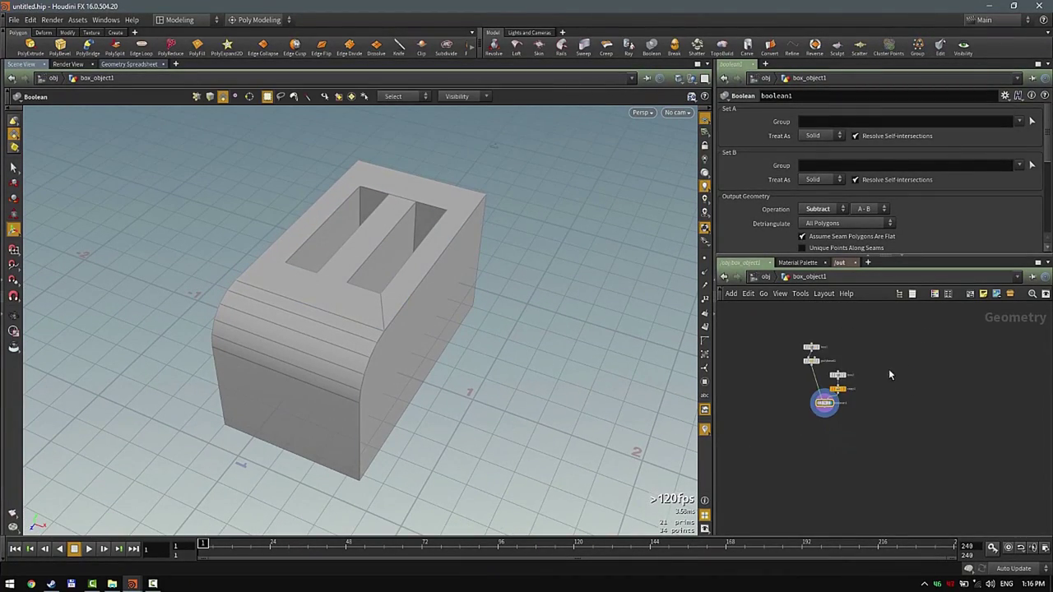
scroll(889, 375, "up", 4)
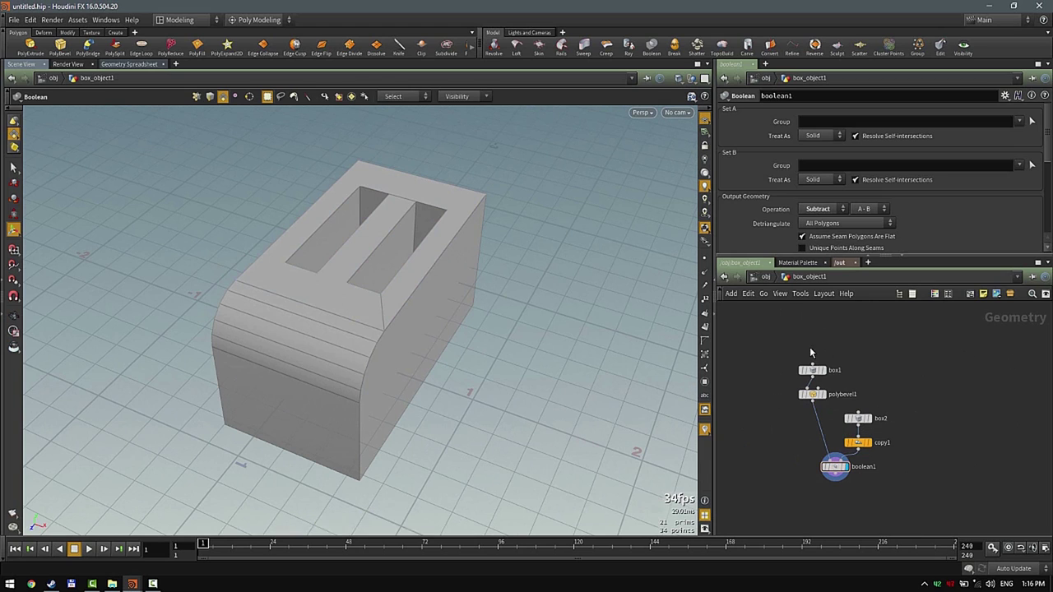
left_click_drag(568, 342, 413, 288, "alt")
key("Return")
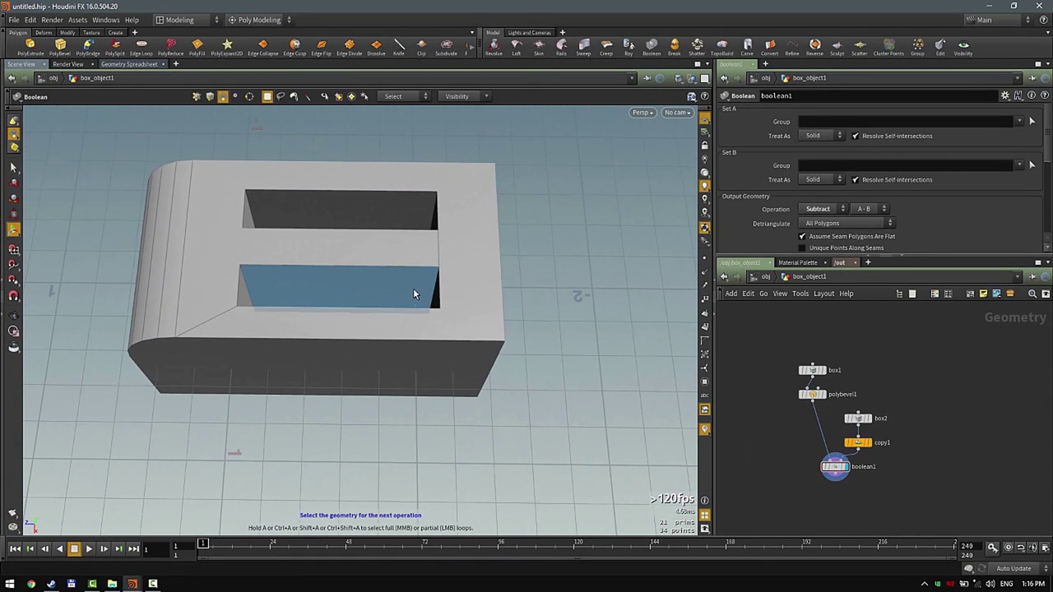
key("c")
key("Tab")
type("box")
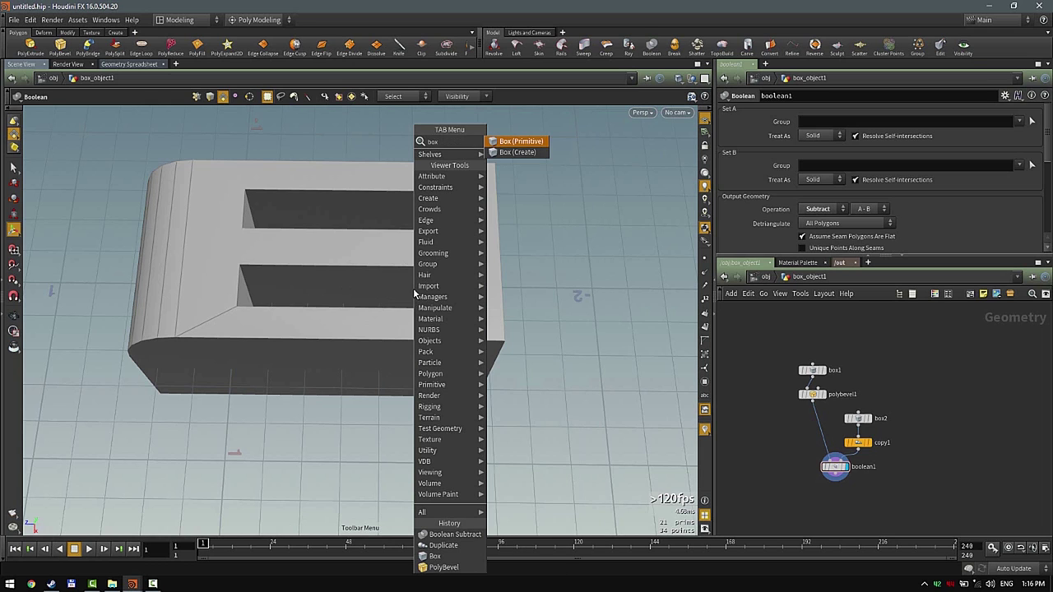
key("Return")
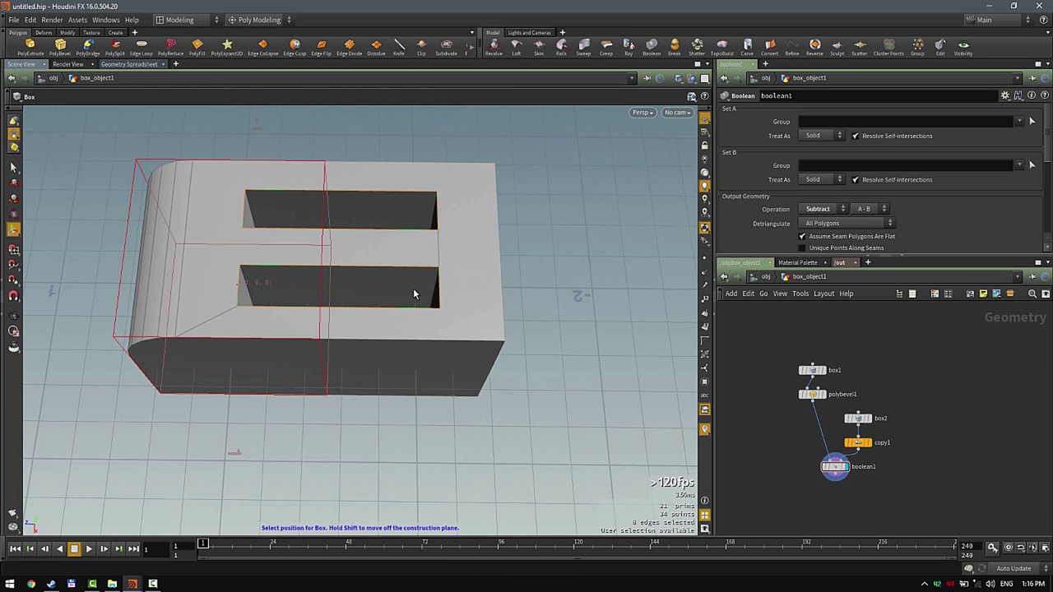
left_click(496, 291)
left_click_drag(496, 296, 492, 325, "alt")
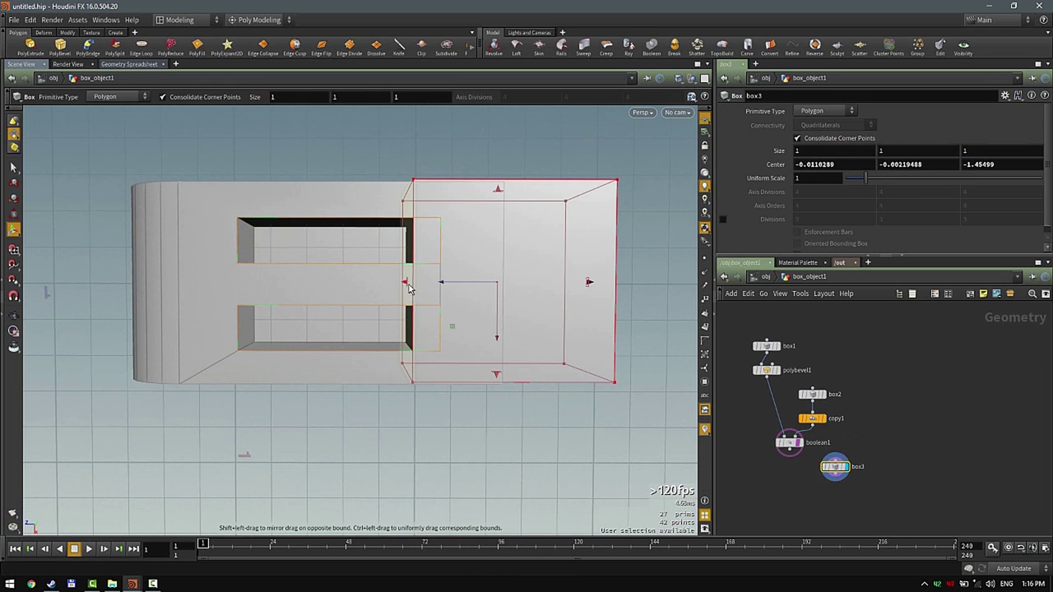
- Resize the new end box to about 0.62 × 1.44 × 0.22 so it is thin, narrower than the body and taller than it
left_click_drag(405, 283, 461, 283)
left_click_drag(597, 286, 487, 284)
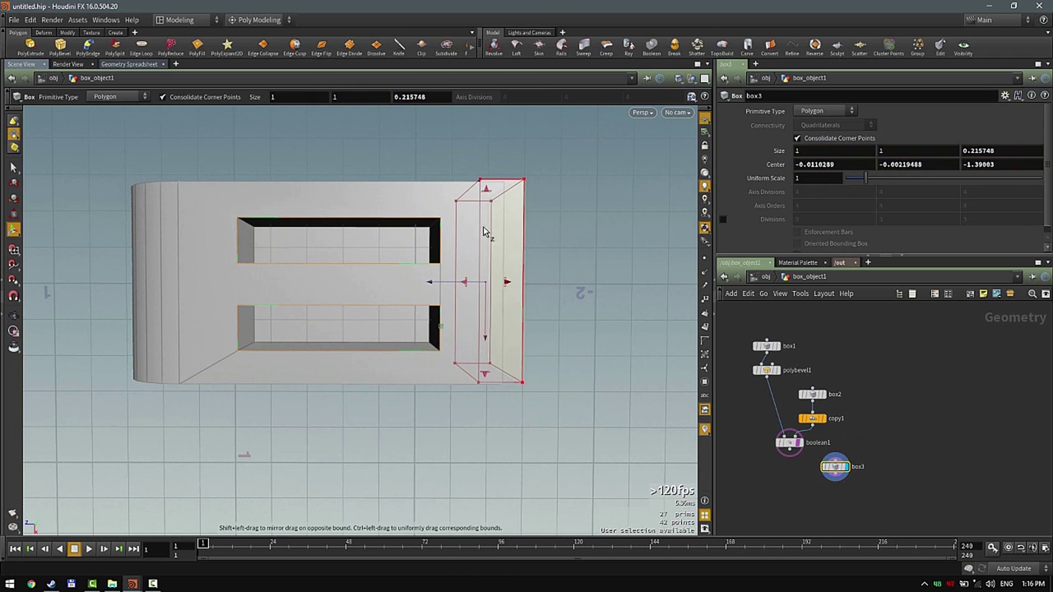
left_click_drag(489, 194, 490, 229)
left_click_drag(530, 291, 458, 169, "alt")
left_click_drag(499, 255, 524, 280, "shift")
- Bevel the end box's two vertical edges facing the slots with PolyBevel from the radial menu, using an offset of 0.04
key("s")
key("3")
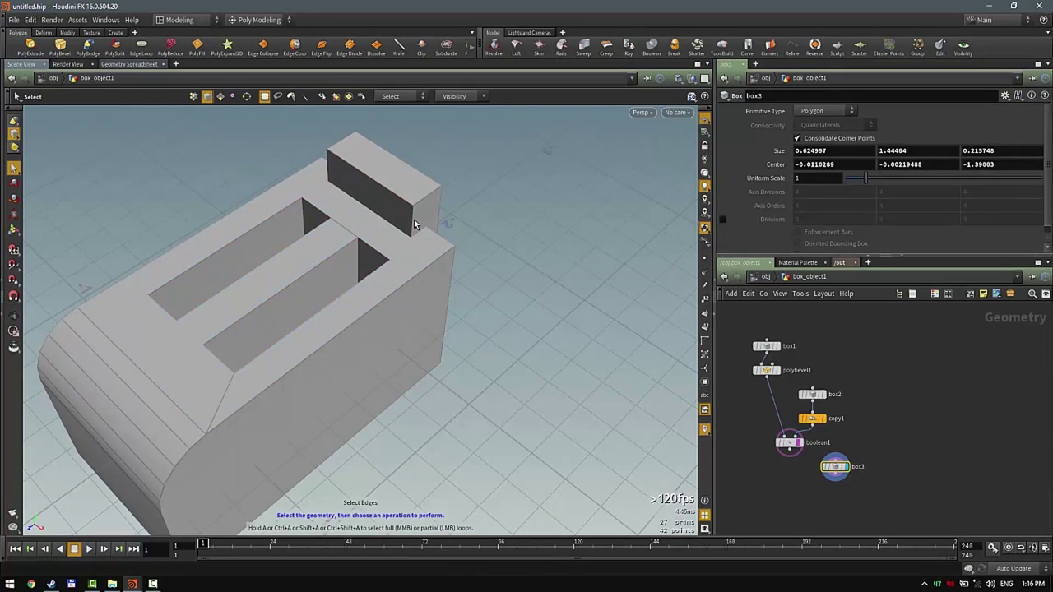
left_click(409, 226)
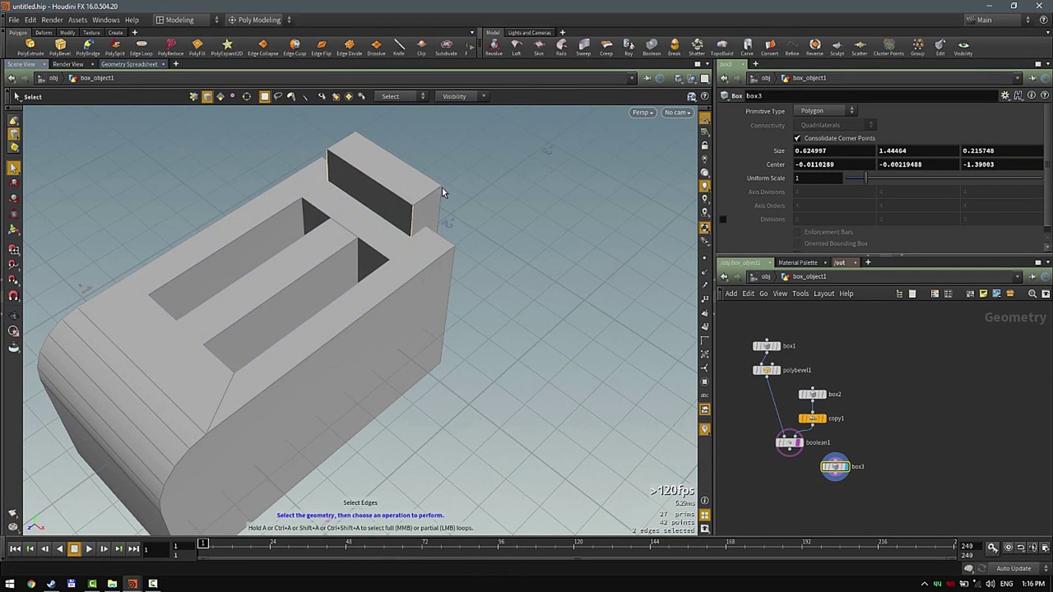
left_click_drag(442, 188, 374, 202, "alt")
key("c")
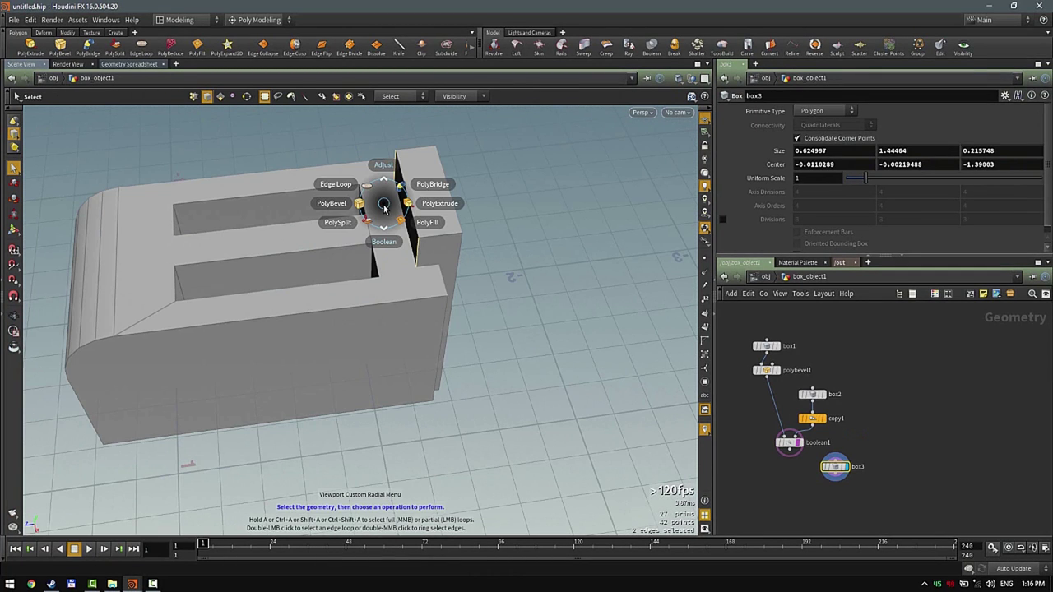
left_click(332, 203)
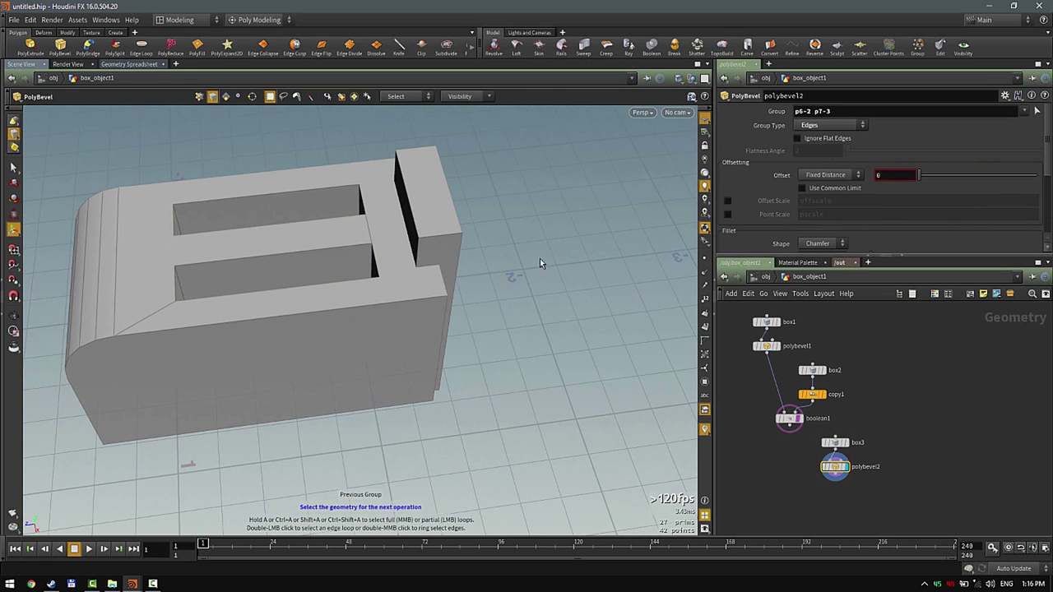
left_click(835, 467)
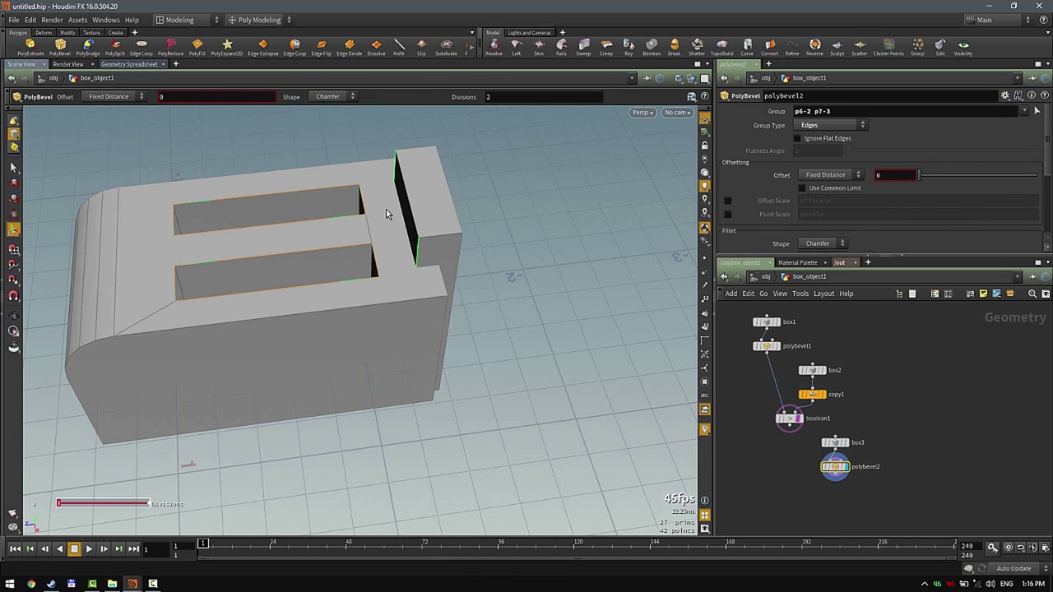
middle_click_drag(387, 210, 387, 213)
- Set the end box bevel's fillet shape to Round
left_click(821, 127)
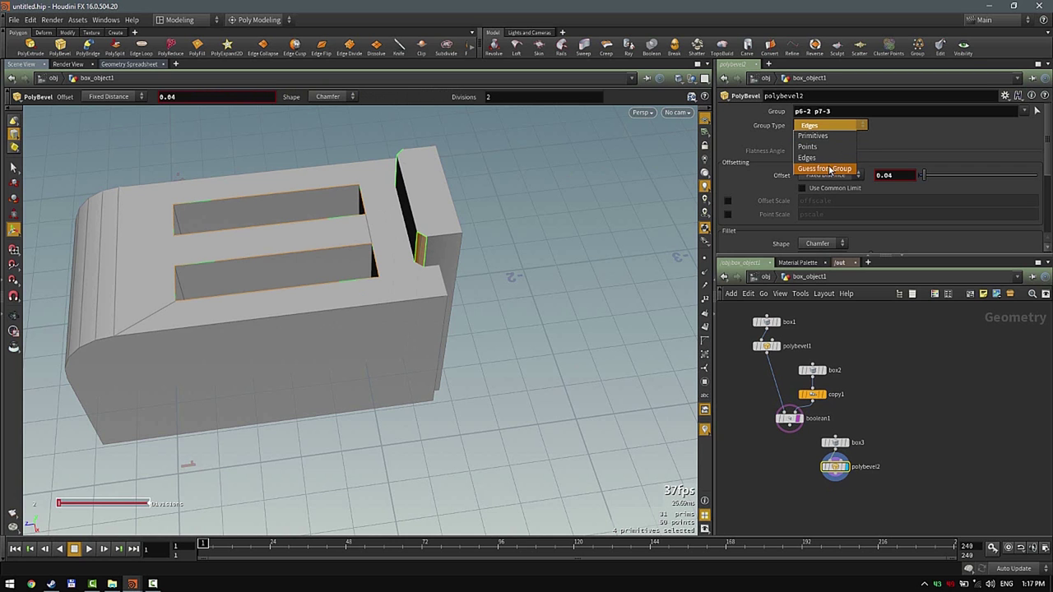
left_click(916, 128)
left_click(818, 243)
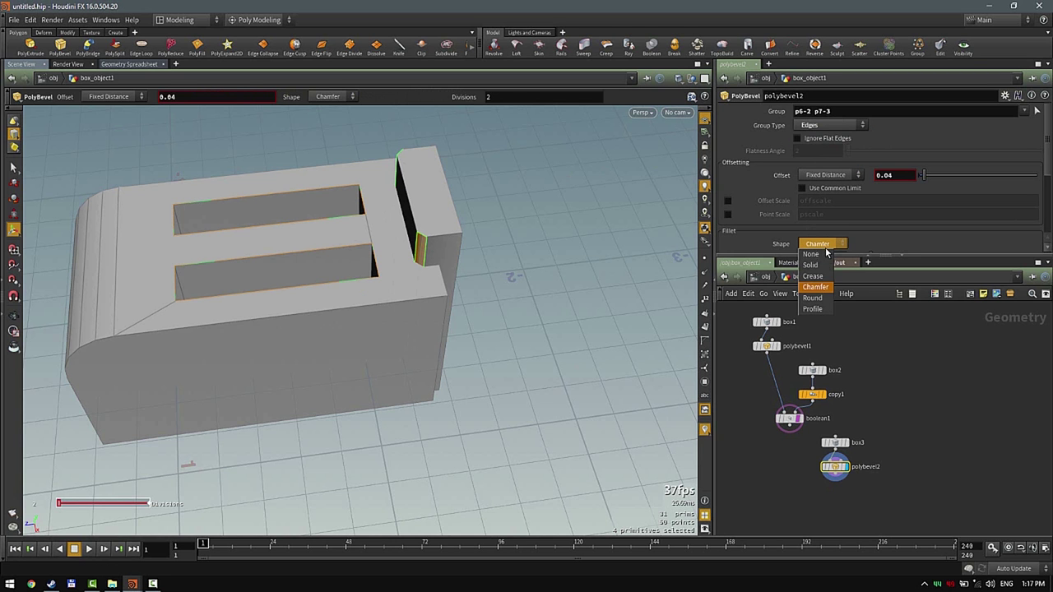
left_click(817, 290)
- Try to cut the beveled end box out of the slotted body with Boolean Subtract from the radial menu
left_click_drag(444, 275, 354, 235)
key("s")
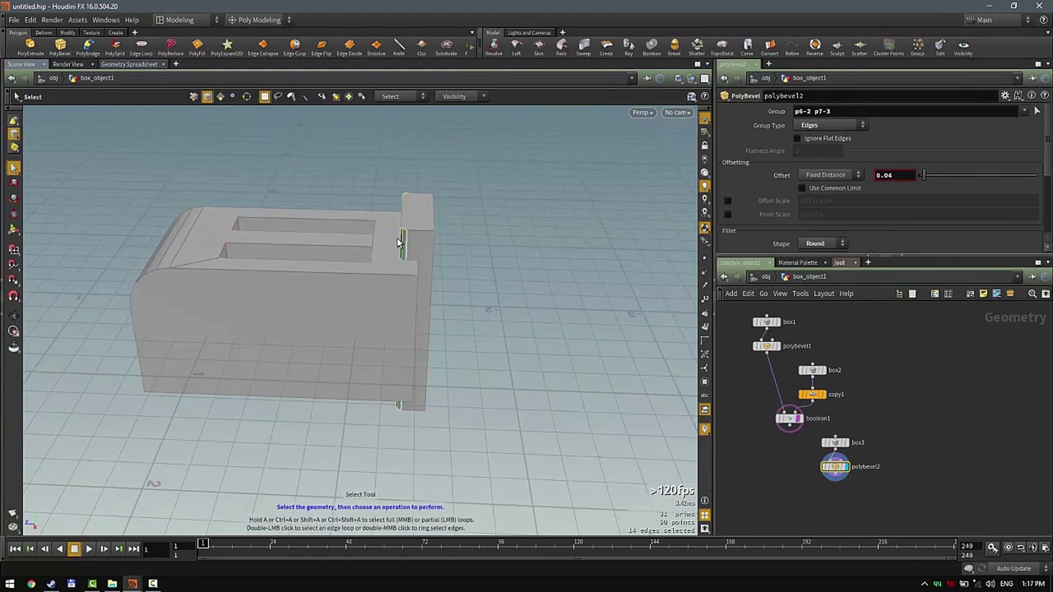
double_click(368, 290)
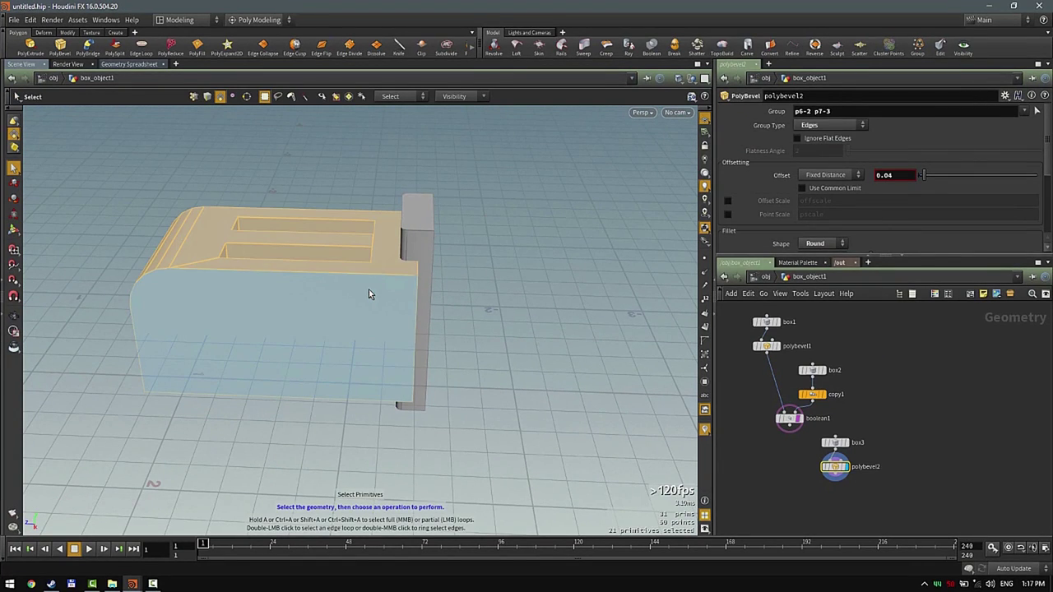
key("c")
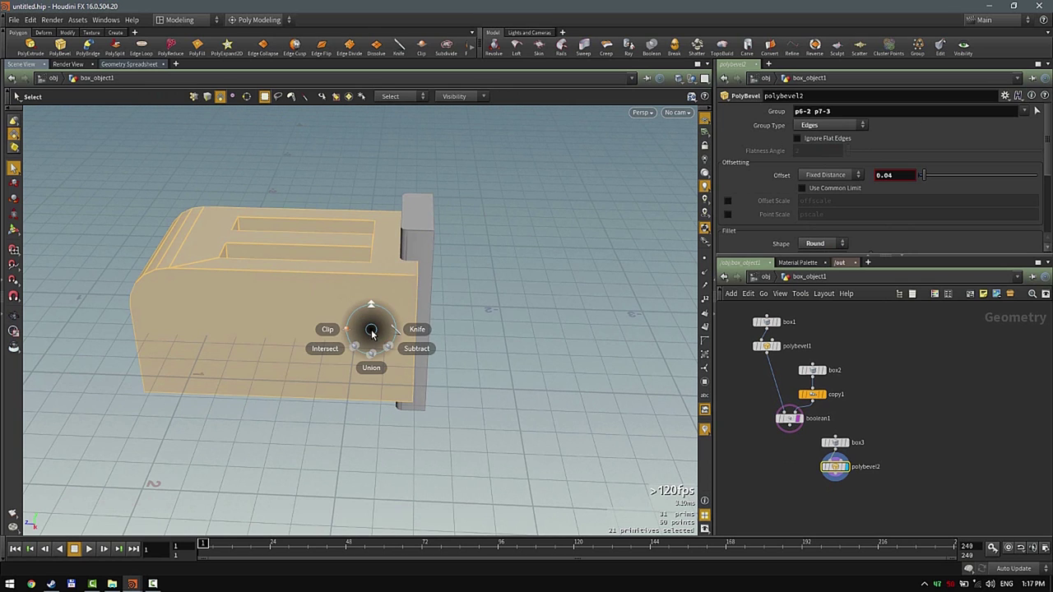
mouse_move(375, 336)
left_click(407, 351)
double_click(420, 235)
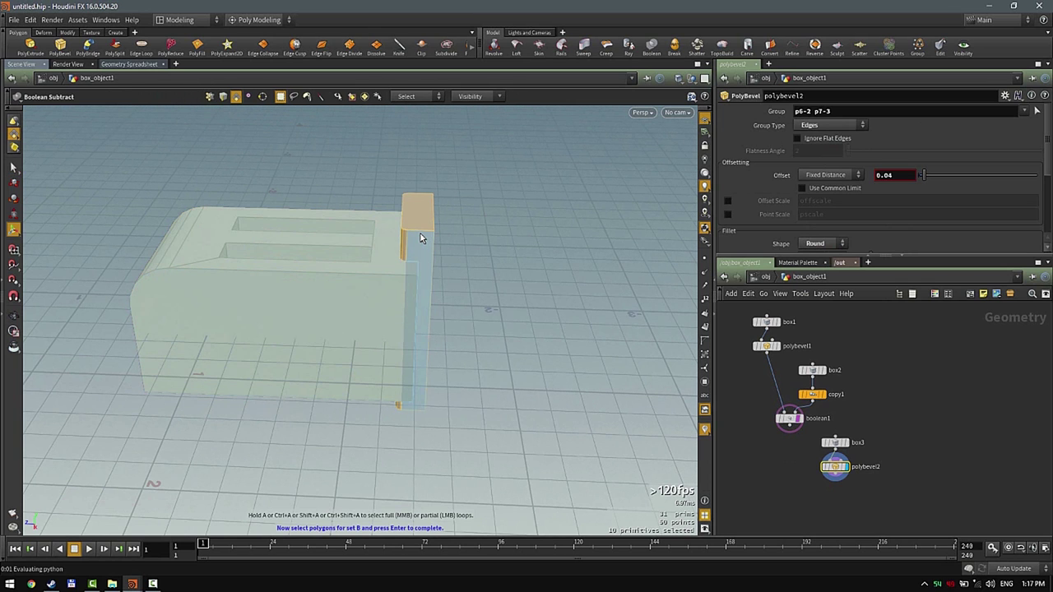
key("Return")
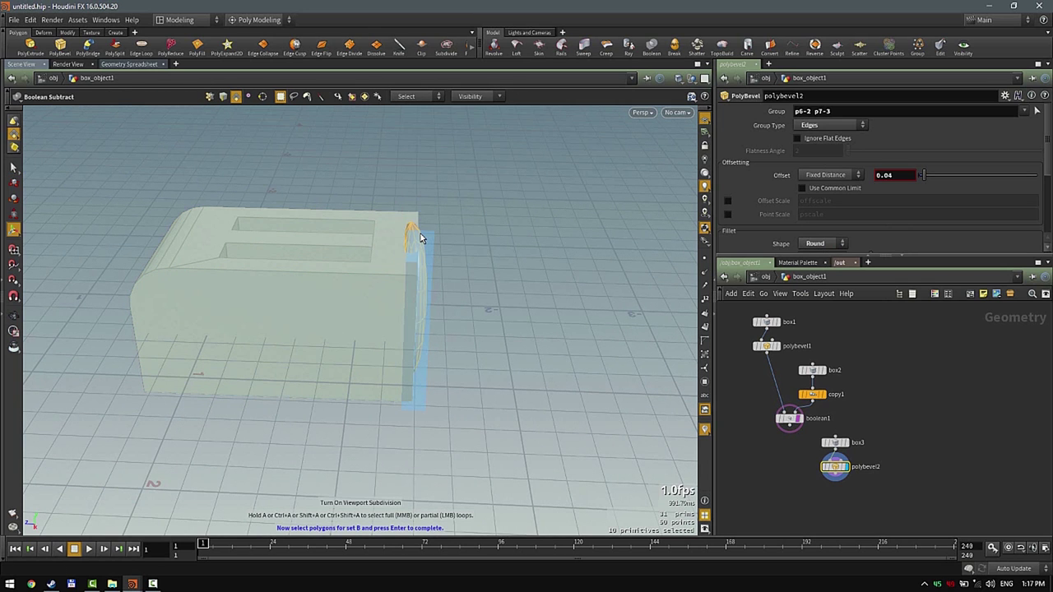
key("Return")
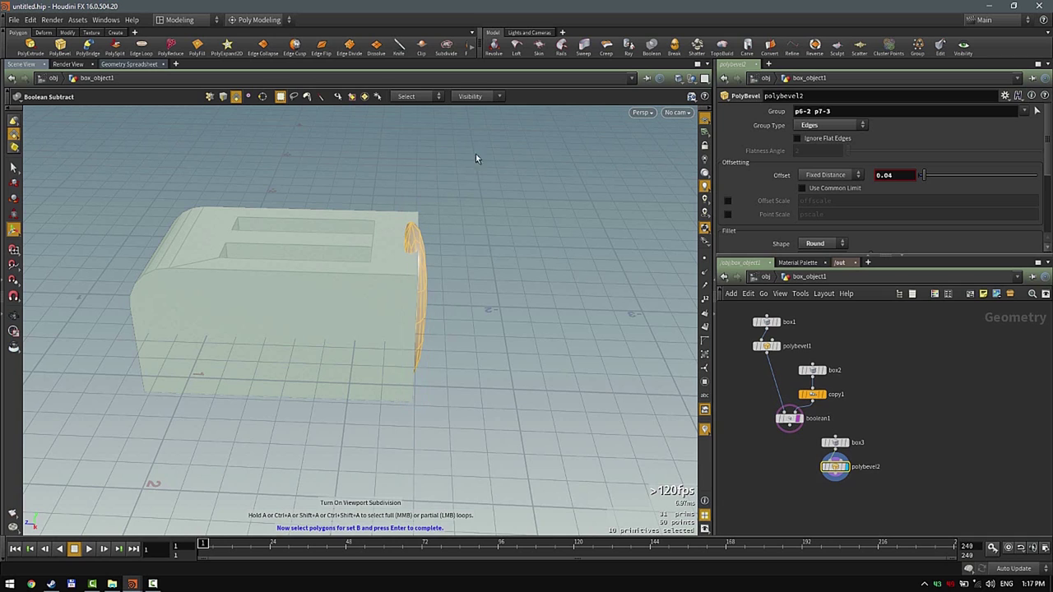
- Set the box object's Display As back to Full Geometry at the object level and return to its geometry network
left_click(765, 277)
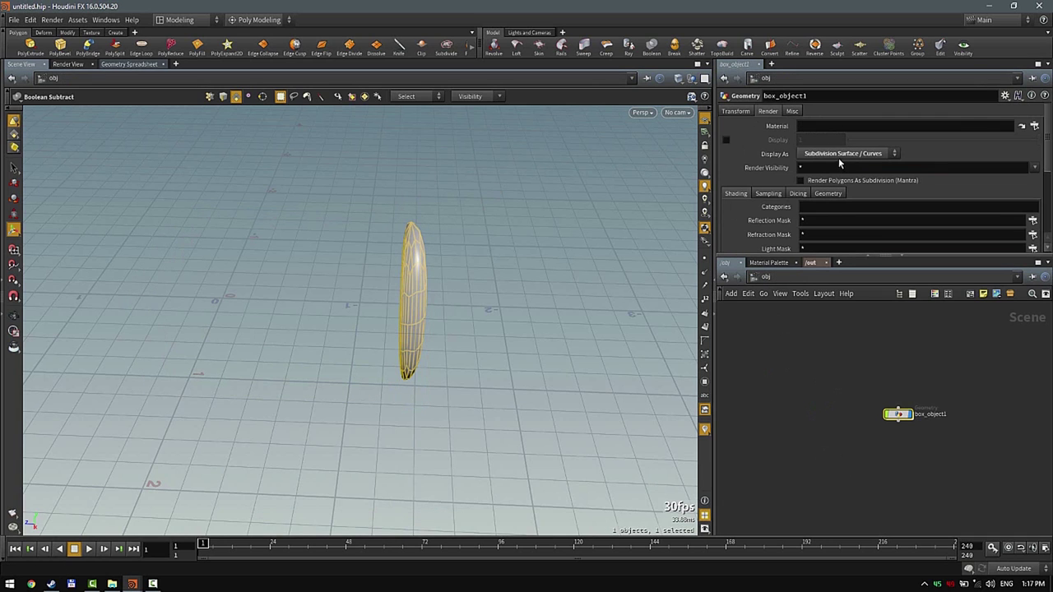
left_click(815, 153)
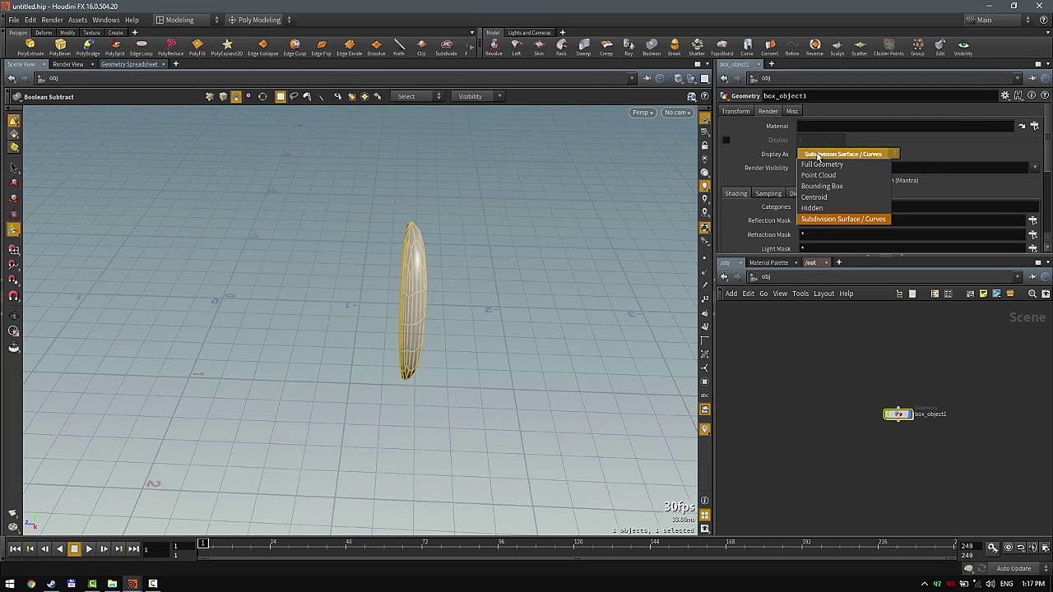
left_click(823, 153)
double_click(896, 419)
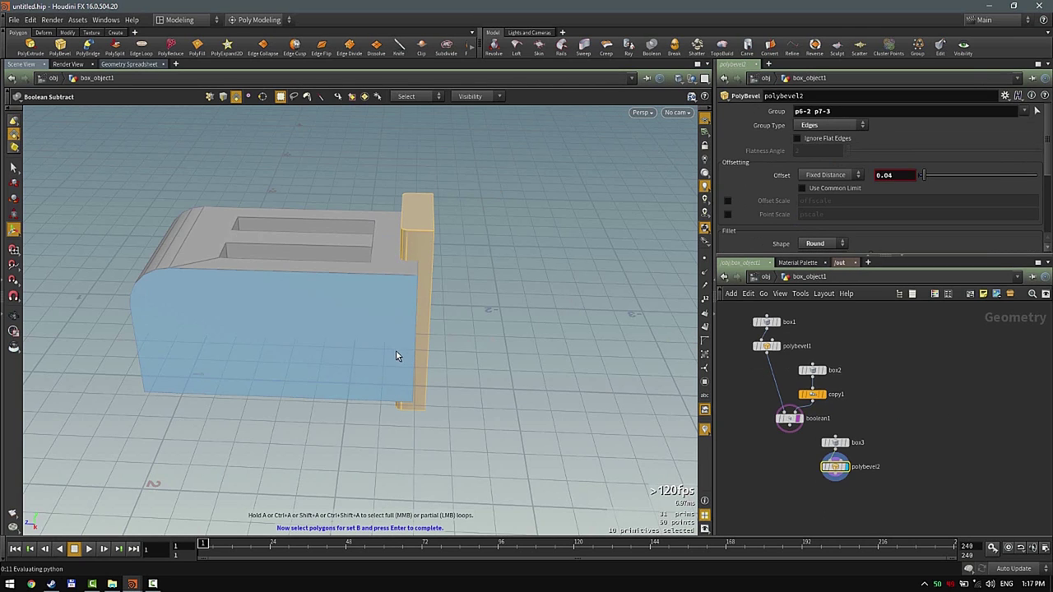
- Subtract the beveled end box from the slotted body with Boolean Subtract, using the whole body as set A and the end box as set B
left_click(404, 380)
double_click(349, 323)
key("c")
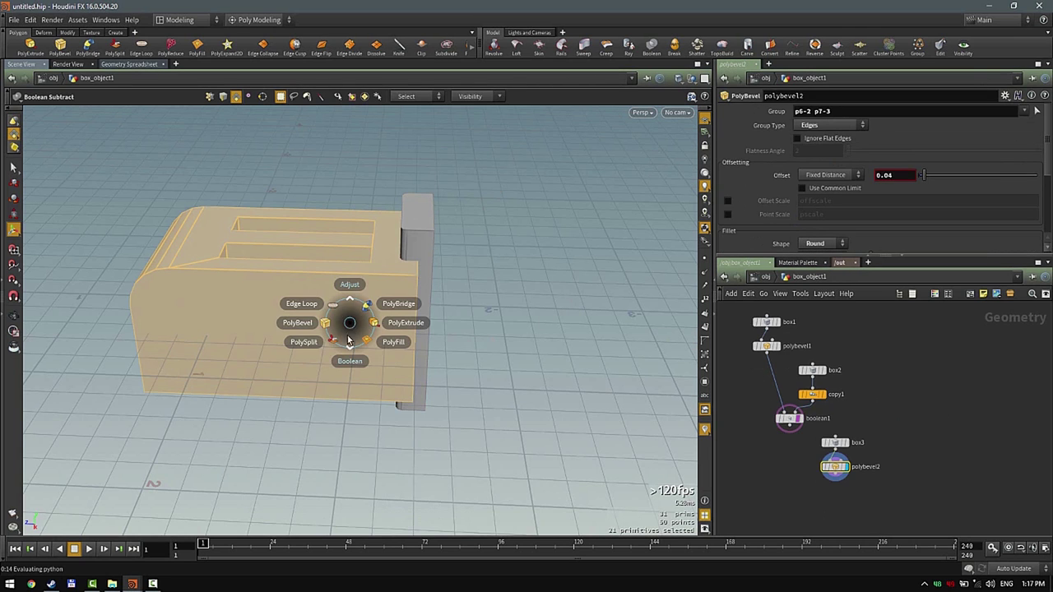
left_click(350, 362)
left_click(381, 382)
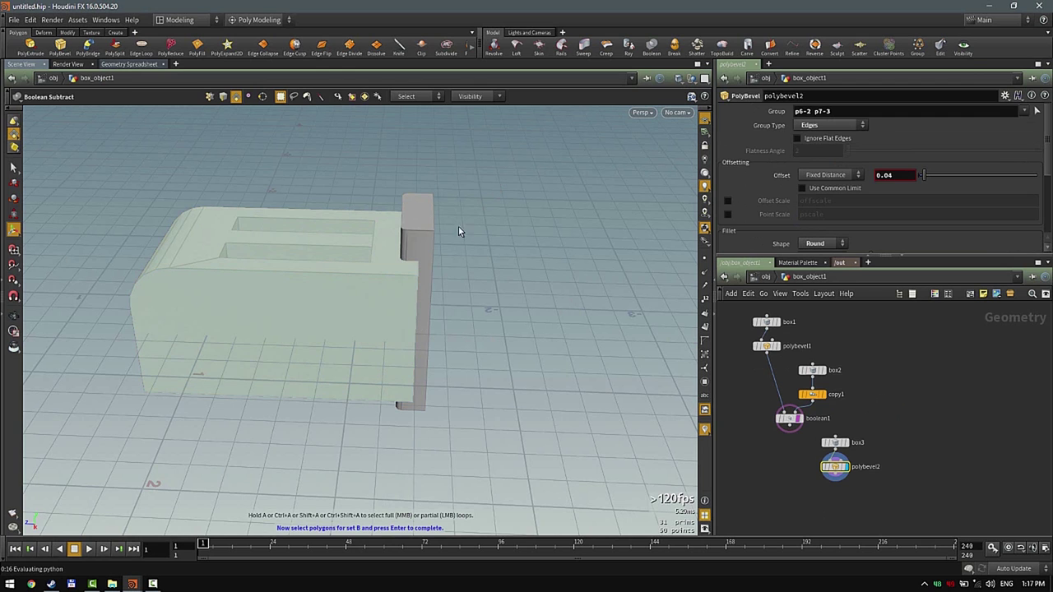
double_click(423, 242)
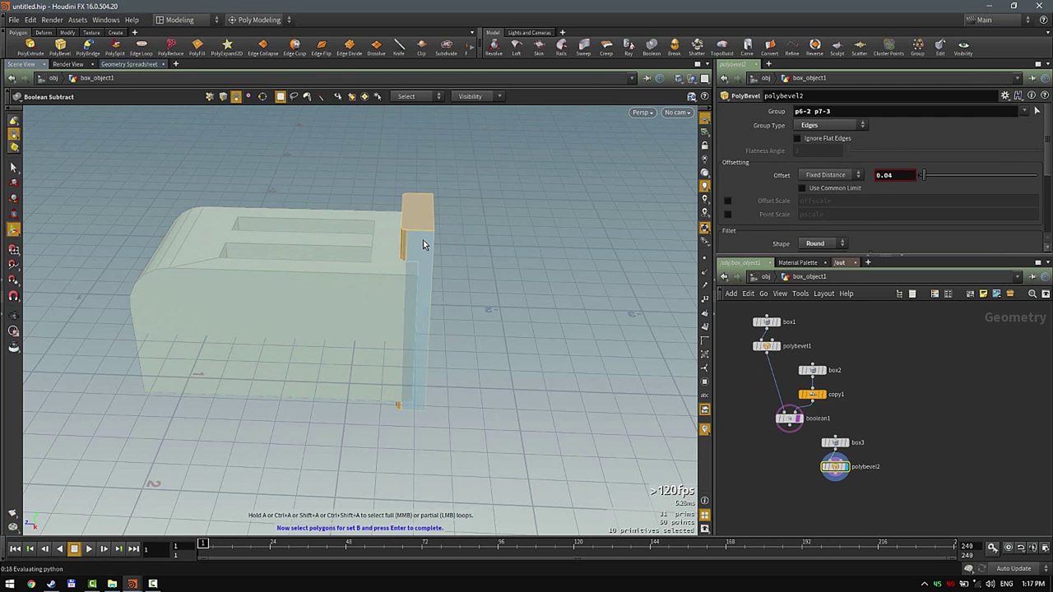
key("Return")
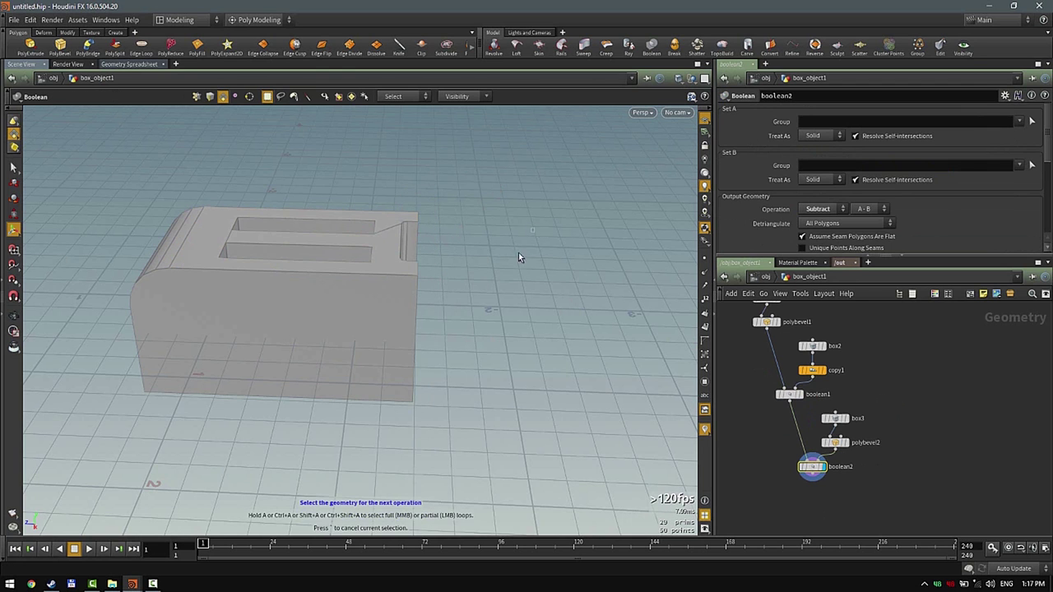
key("Escape")
left_click_drag(518, 271, 438, 268)
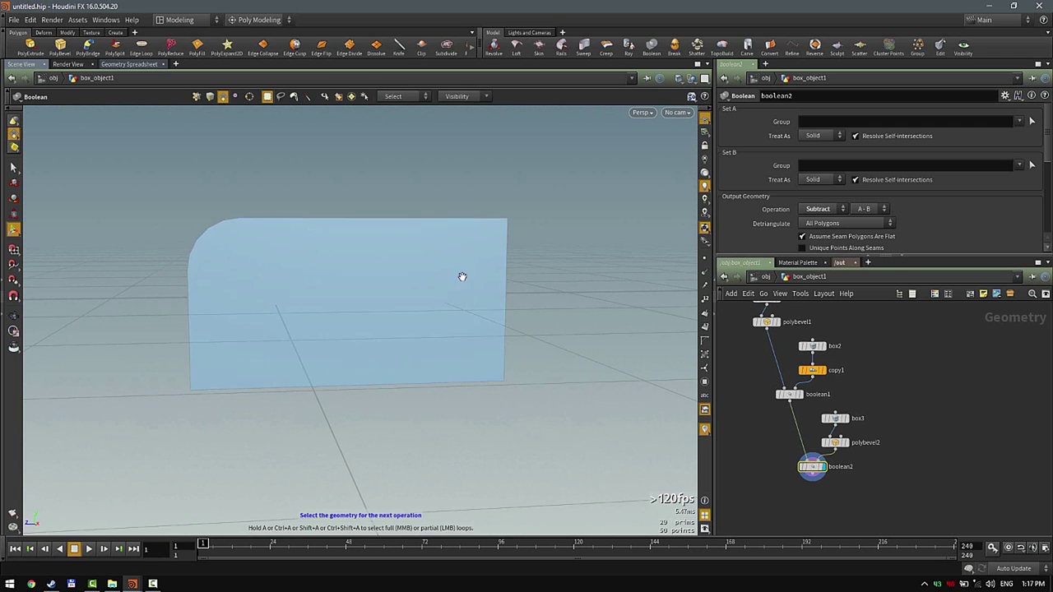
- Add a Box primitive on the construction plane at the base of the toaster body
left_click_drag(461, 277, 515, 311)
key("Tab")
type("box")
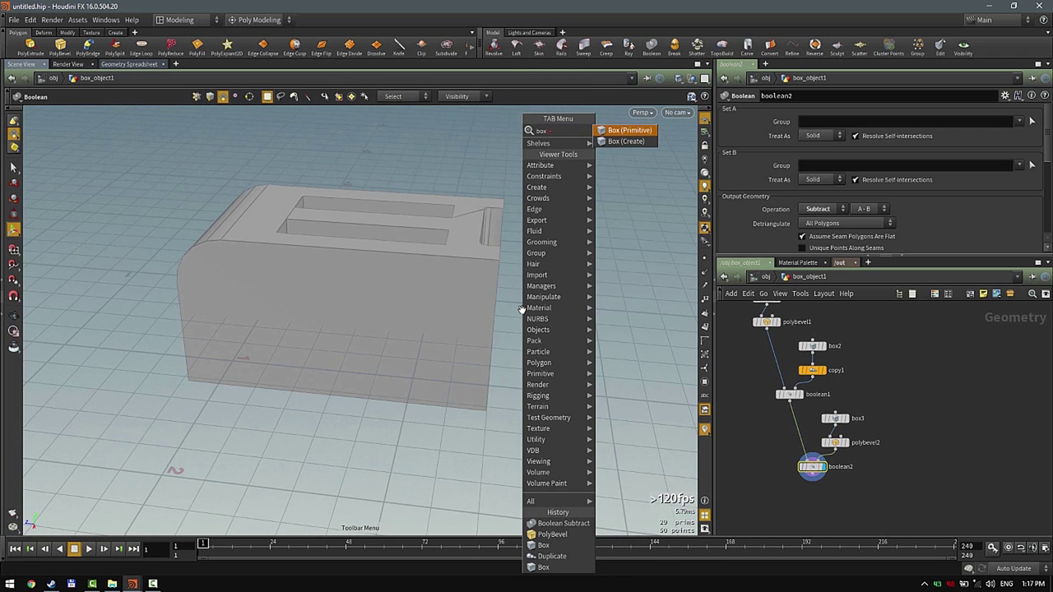
key("Return")
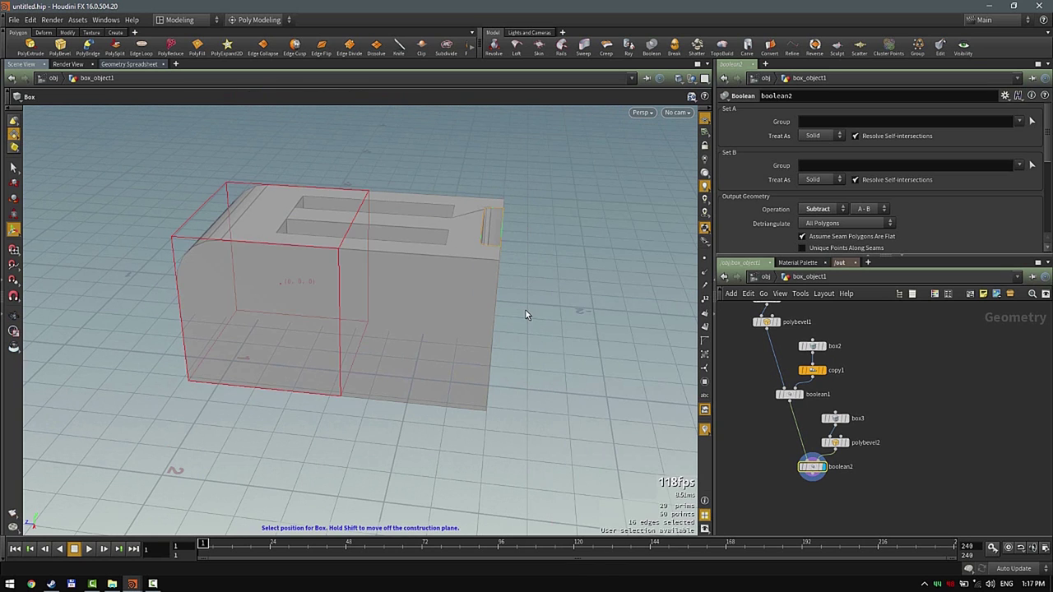
left_click(460, 389)
- Resize the new box to about 2.14 × 0.81 × 2.98 so it surrounds the base of the body on all sides
left_click_drag(459, 386, 326, 367, "alt")
left_click_drag(435, 400, 513, 397)
left_click_drag(380, 390, 149, 387, "alt")
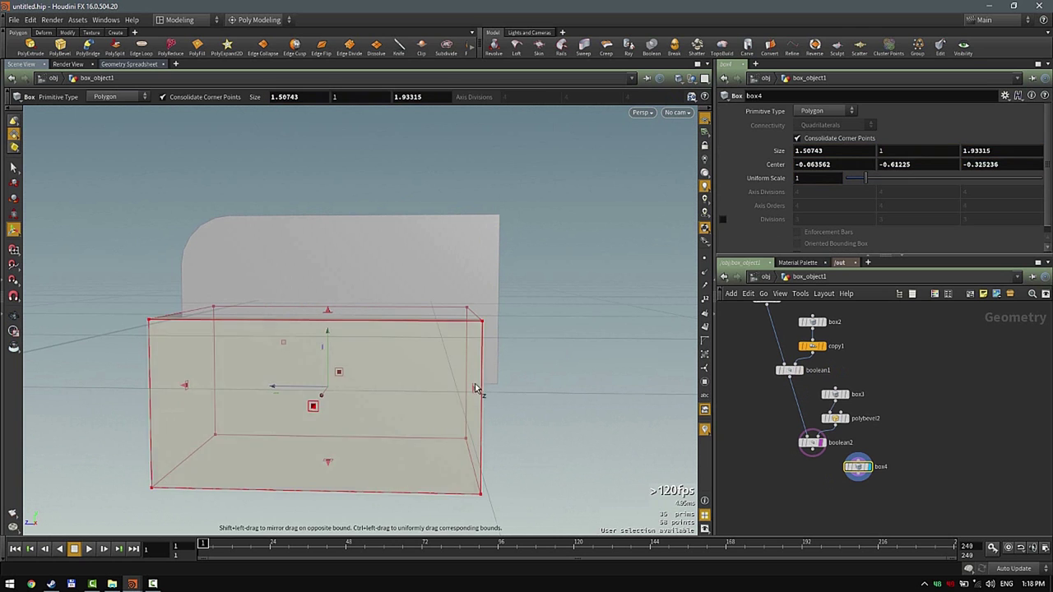
left_click_drag(474, 388, 578, 389)
left_click_drag(379, 313, 514, 383)
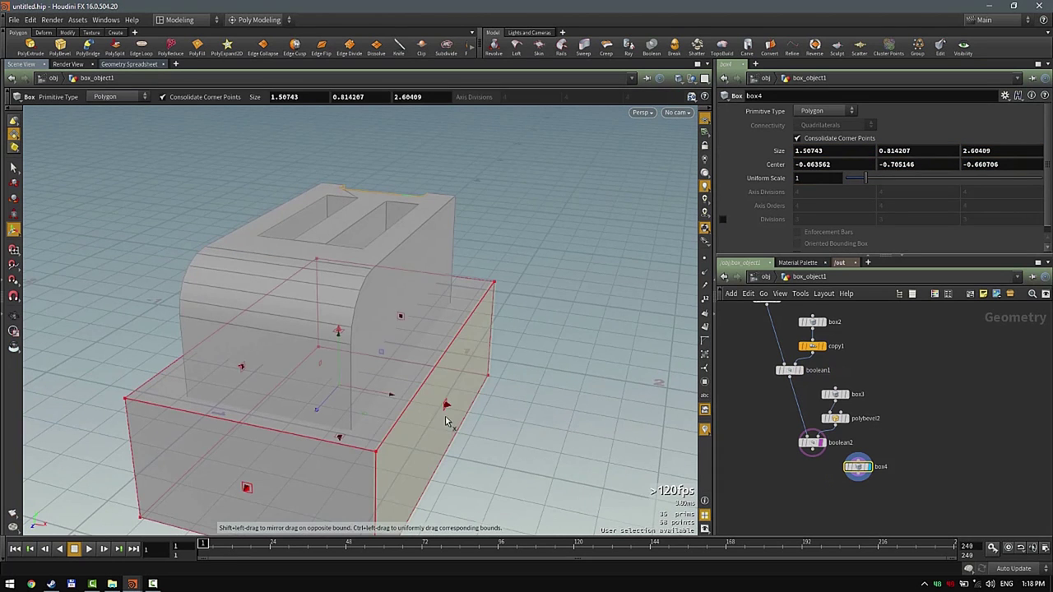
left_click_drag(448, 407, 493, 414)
left_click_drag(489, 377, 389, 458, "alt")
left_click_drag(371, 233, 370, 200)
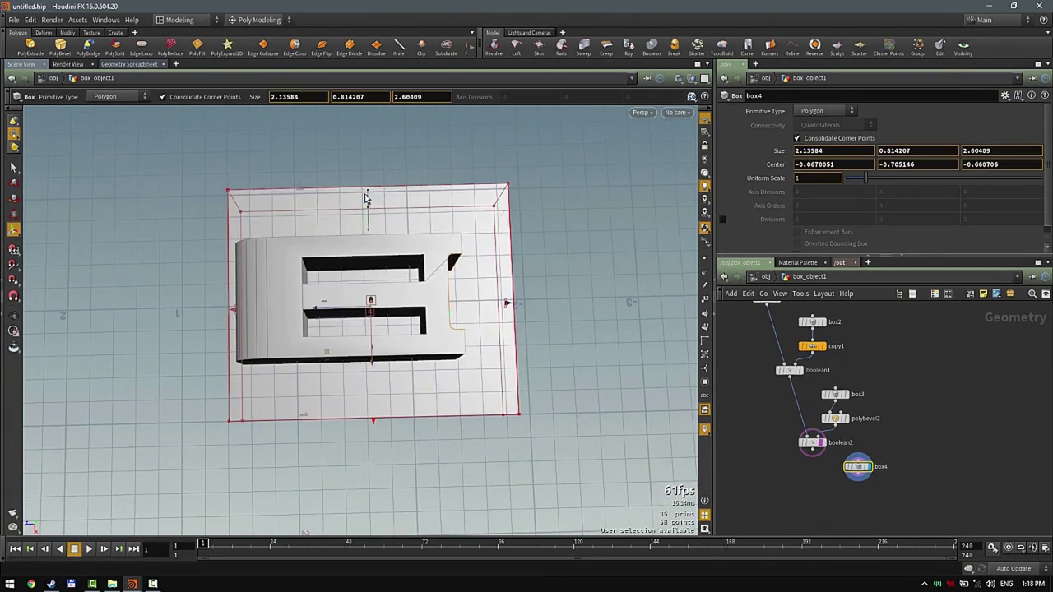
left_click_drag(238, 304, 410, 255)
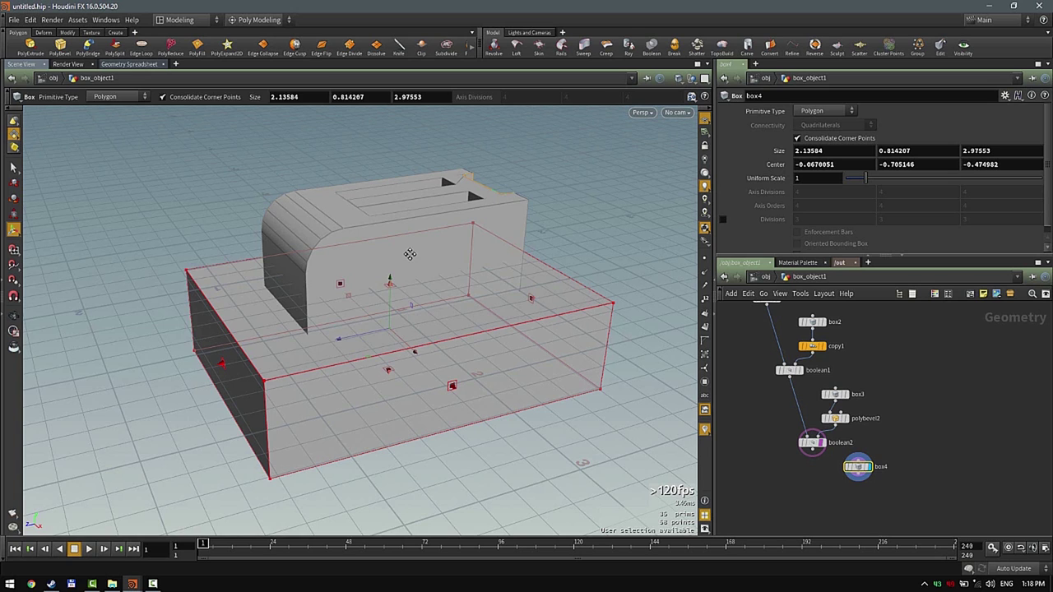
- Add a Boolean node with boolean2 as its first input and box4 as its second, and display its result
middle_click_drag(927, 422, 873, 401)
left_click_drag(815, 445, 890, 411)
middle_click_drag(830, 455, 861, 452)
key("Tab")
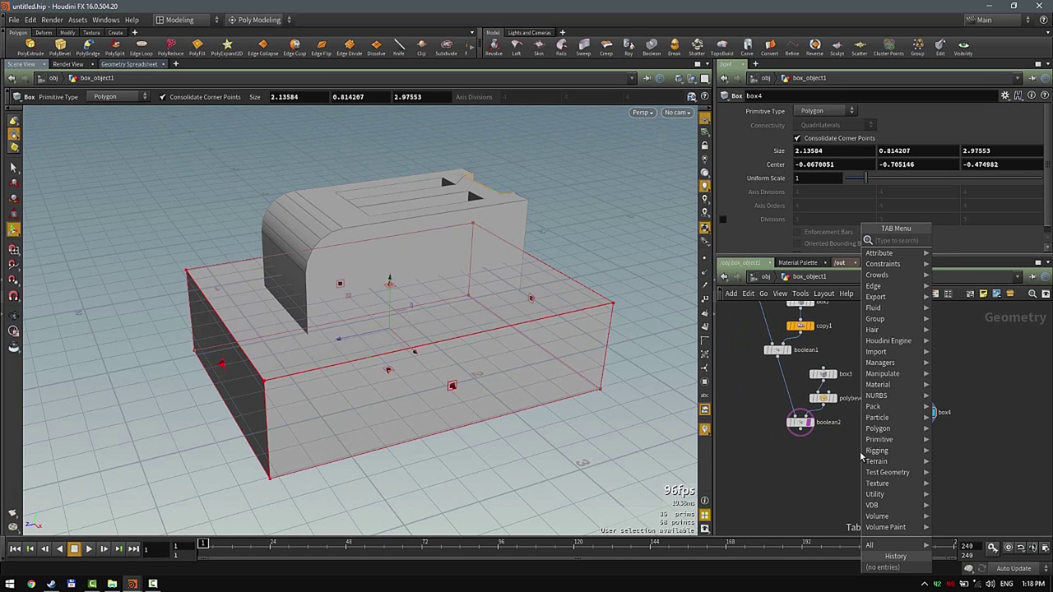
type("boolean")
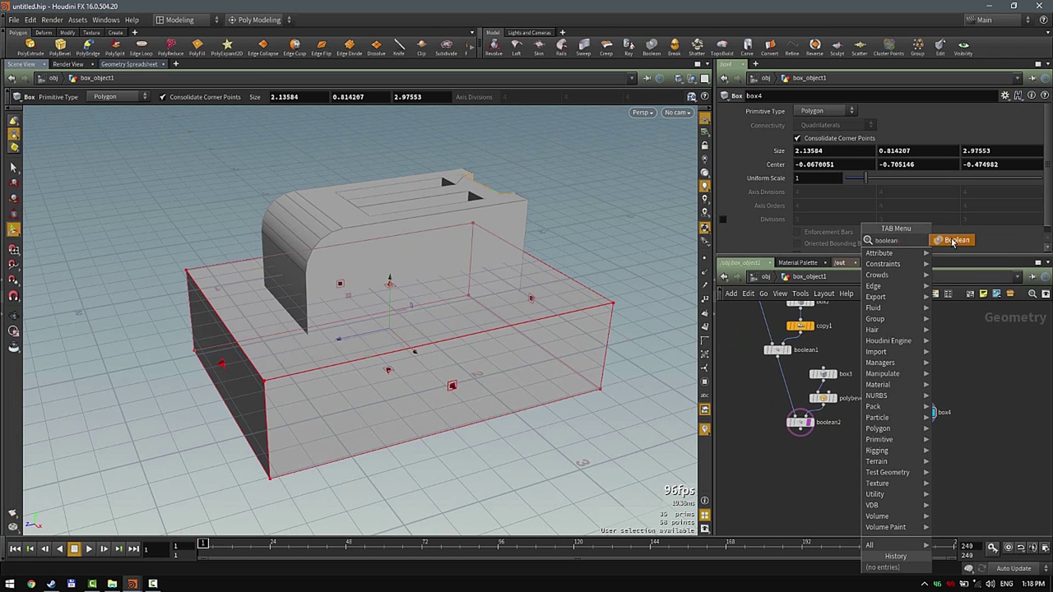
key("Return")
left_click(847, 478)
left_click_drag(800, 434, 843, 472)
left_click_drag(922, 422, 859, 468)
left_click(863, 477)
- Set the new Boolean's operation to Shatter
left_click_drag(611, 372, 515, 276, "alt")
scroll(515, 276, "up", 4)
key("Return")
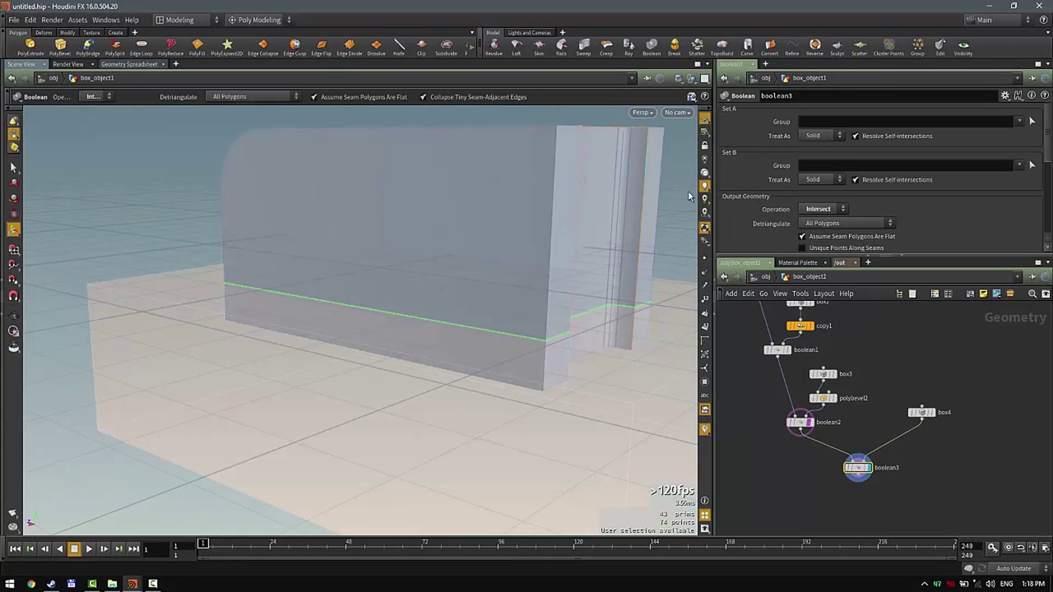
left_click(819, 209)
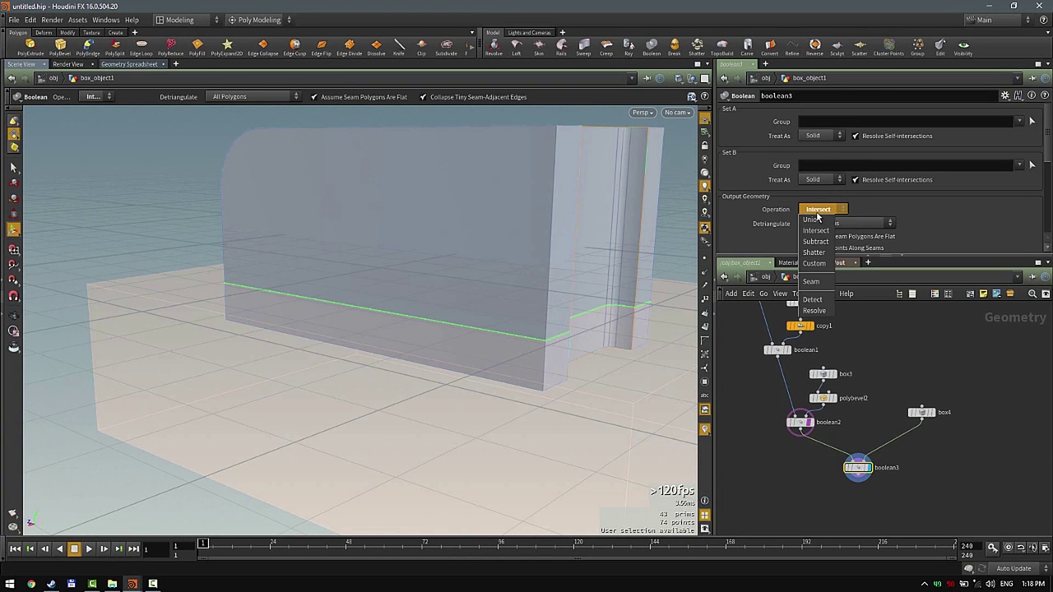
left_click(817, 253)
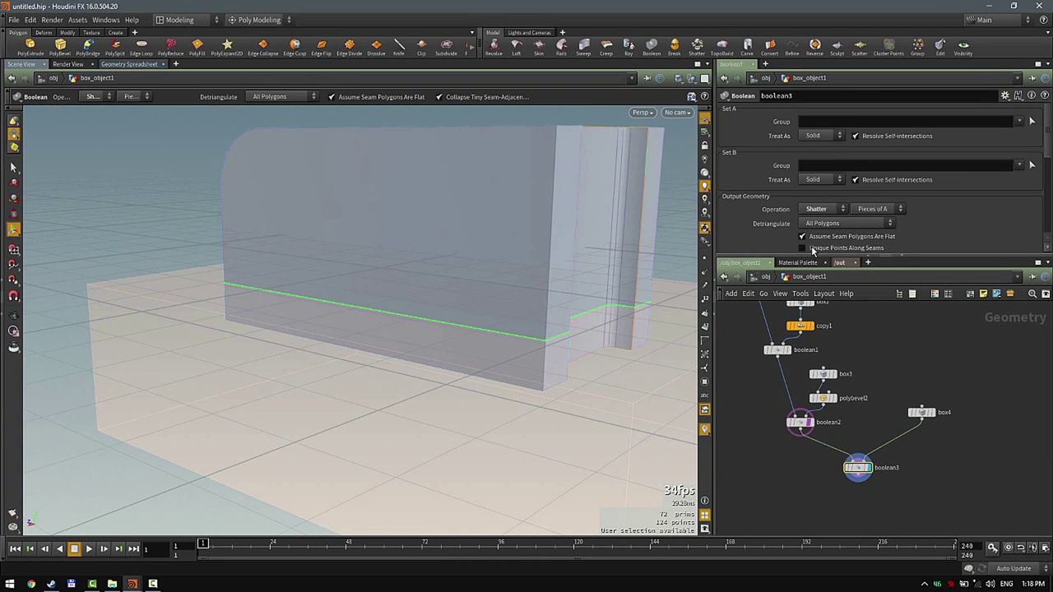
- Compare the body before and after shattering by displaying boolean2 and returning the display to boolean3
left_click_drag(556, 395, 716, 399, "alt")
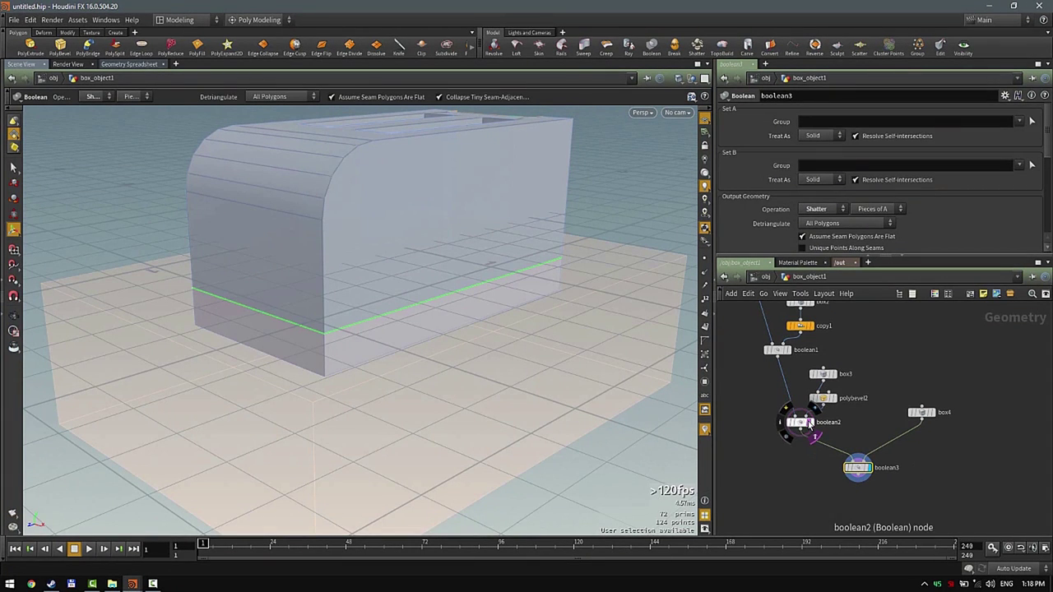
middle_click_drag(969, 454, 951, 446)
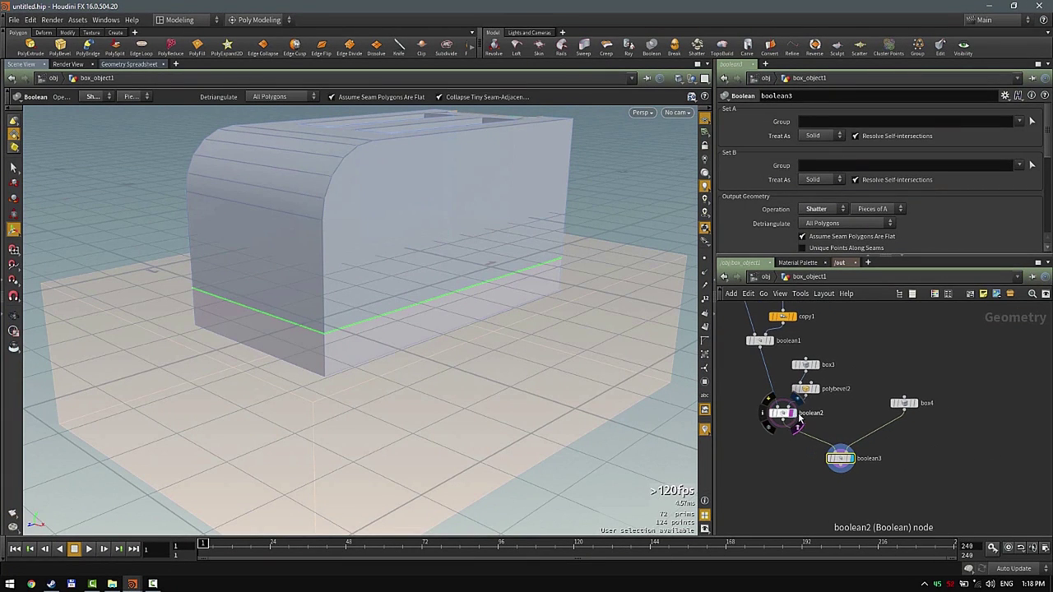
left_click(799, 417)
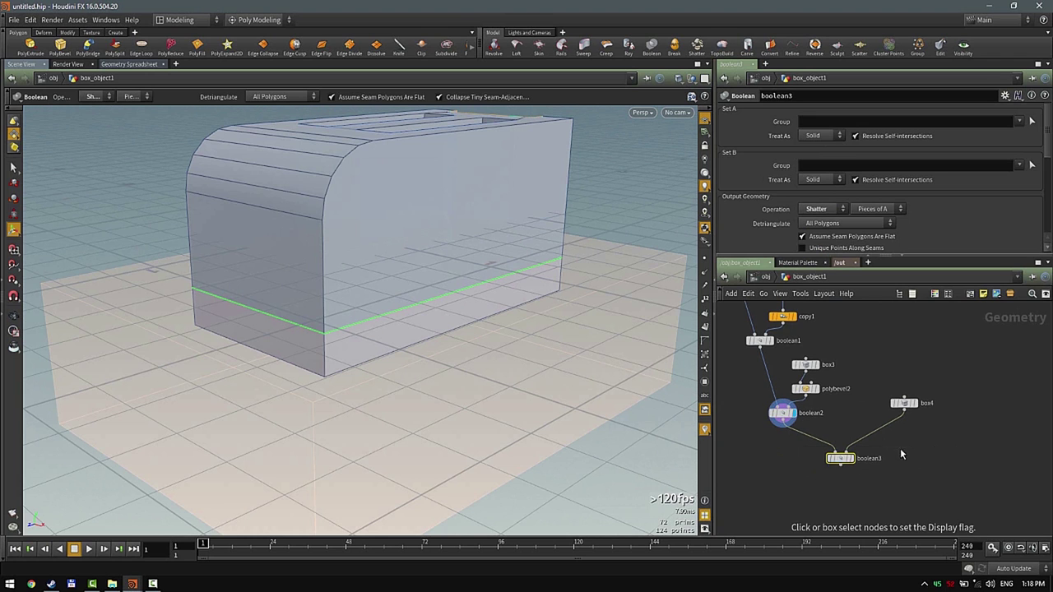
left_click(853, 459)
- Try to move the shattered lower piece away from the body, and undo the move
key("s")
double_click(475, 310)
left_click_drag(518, 310, 438, 303, "alt")
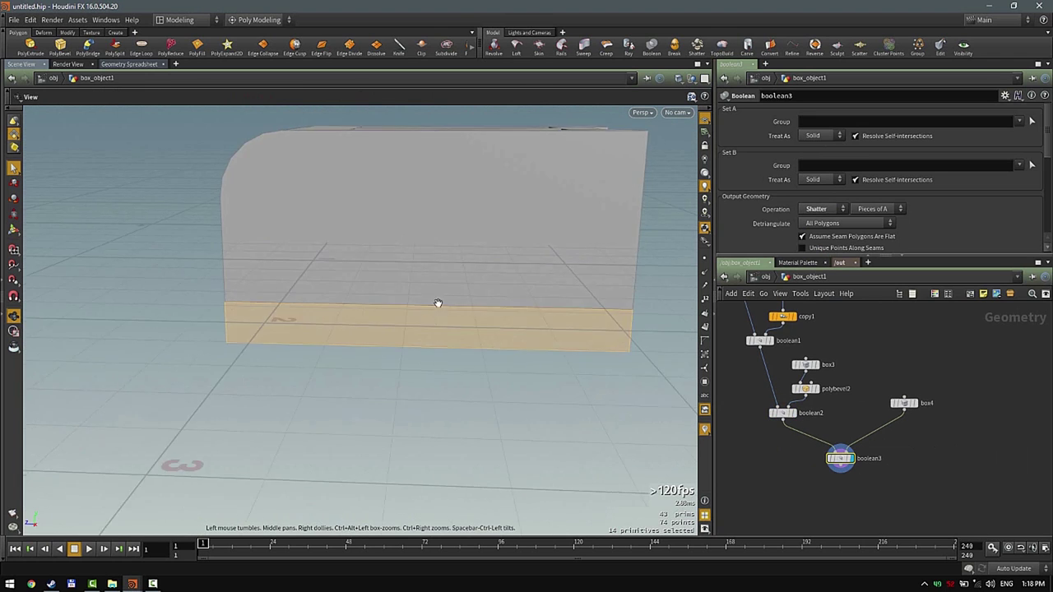
key("t")
left_click_drag(452, 357, 491, 313)
key("t")
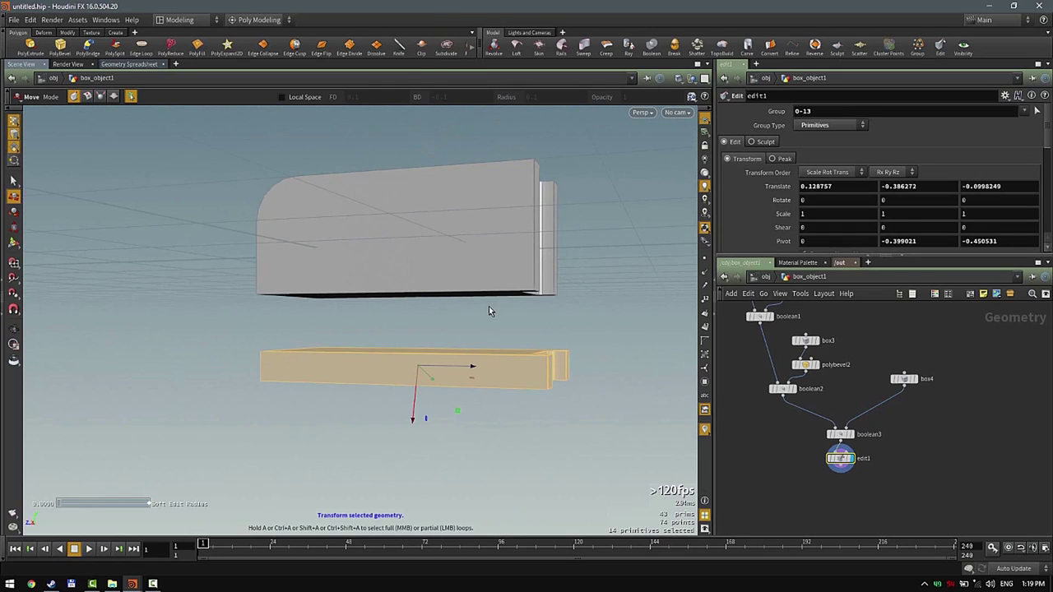
key("ctrl+z")
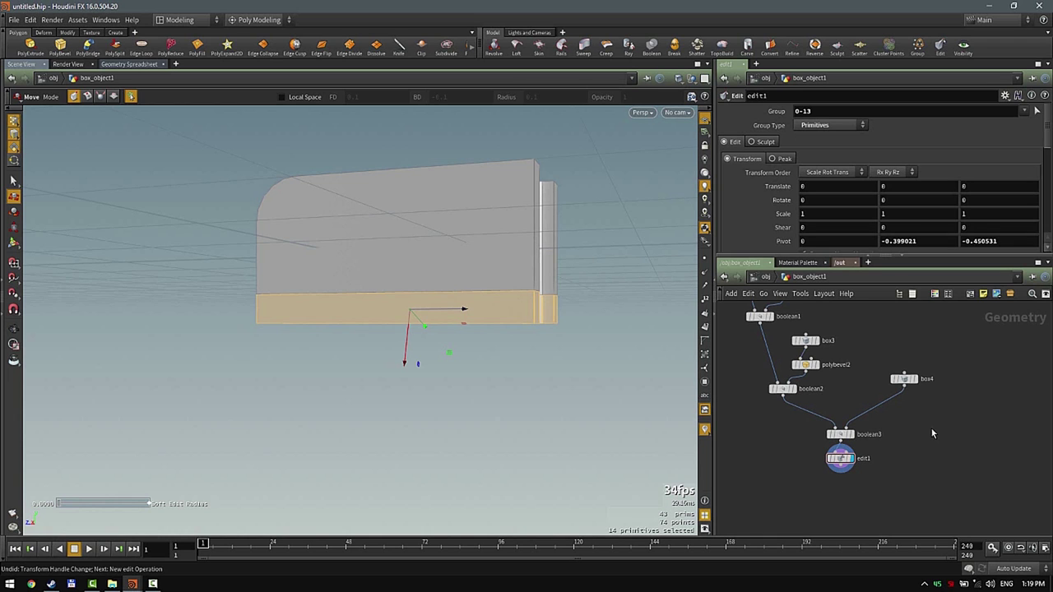
key("Escape")
- Display the cutting box and insert an edge loop across it at about 0.376 along its long edge
left_click_drag(517, 364, 463, 316)
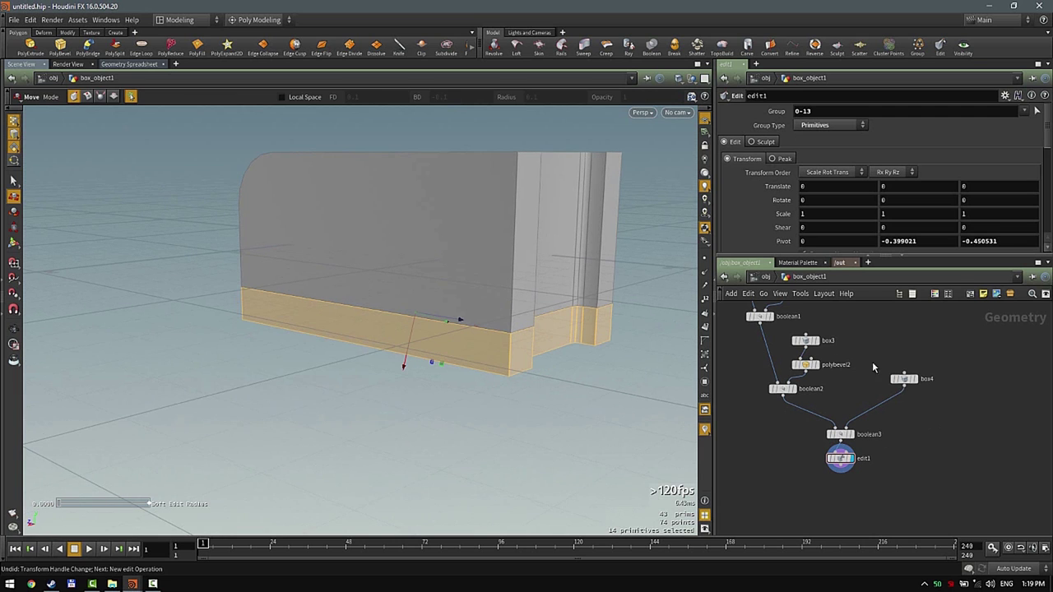
left_click(918, 367)
left_click_drag(587, 354, 374, 295)
key("c")
left_click(328, 275)
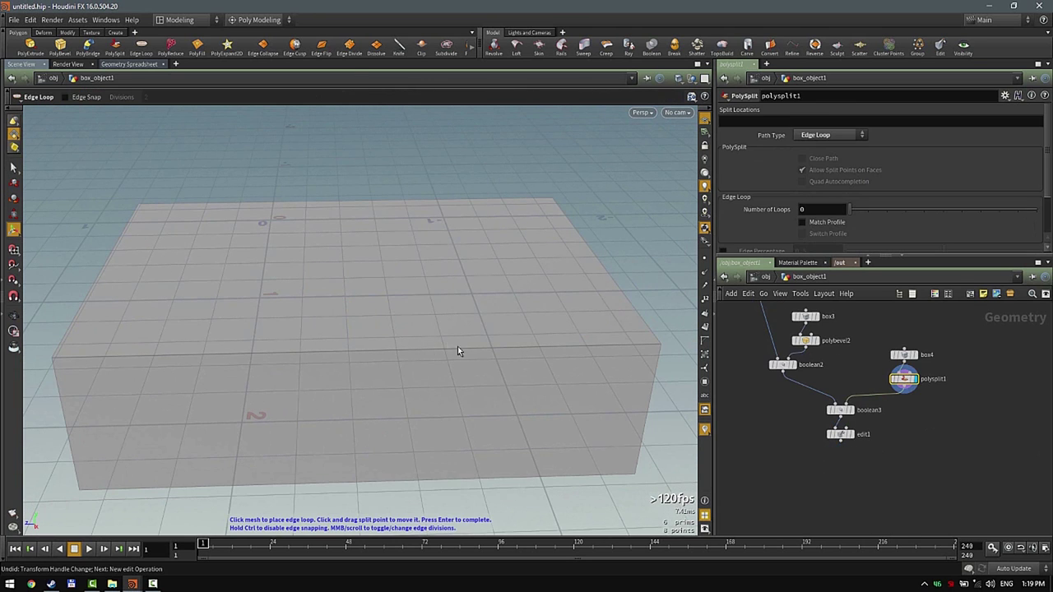
left_click(437, 349)
- Add a PolyBevel to the cutting box and insert a second edge loop at about 0.35 along its longer section
key("c")
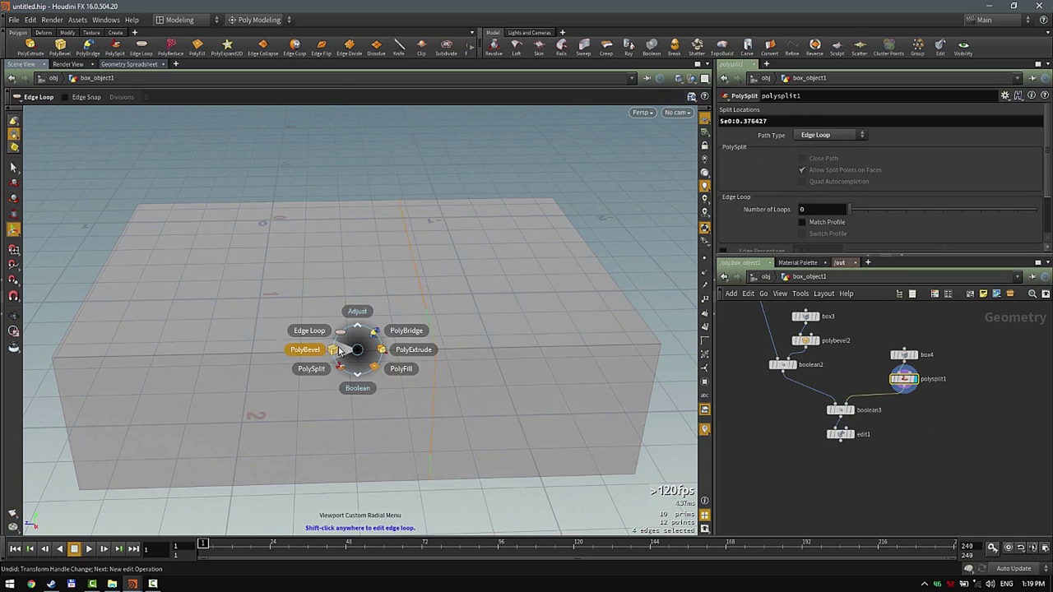
left_click(333, 348)
key("Escape")
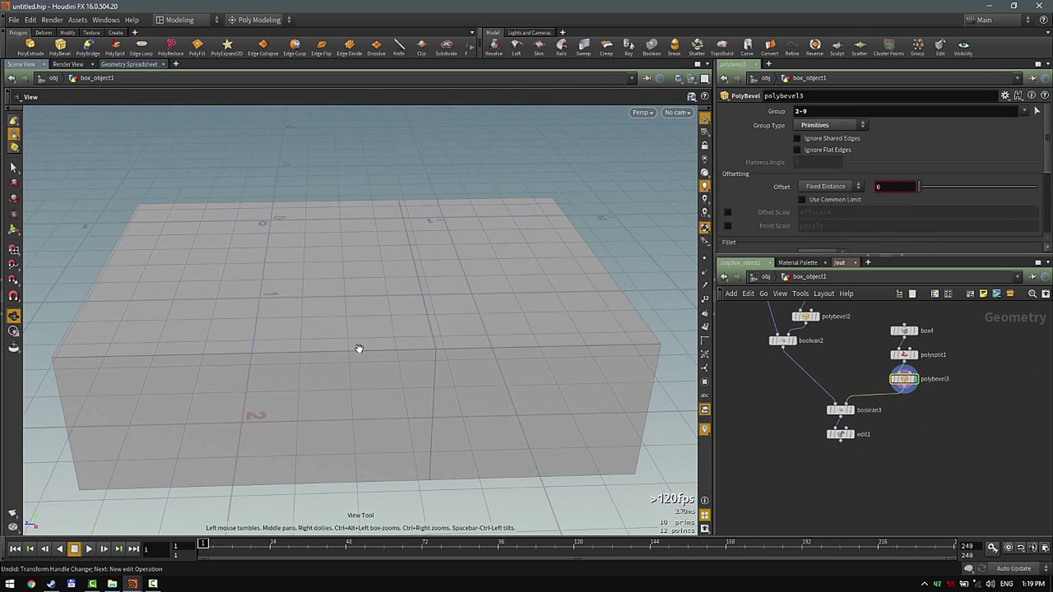
key("c")
left_click(329, 332)
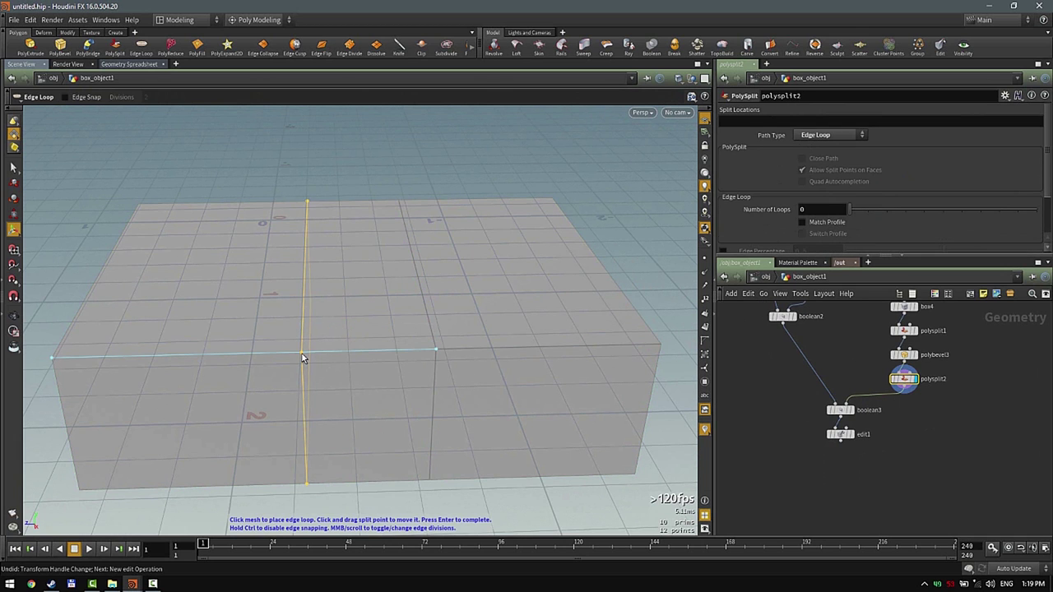
left_click(303, 352)
key("Escape")
- Try to lower the second loop's top edge by about 0.16 with the Move tool, and undo it
key("s")
key("3")
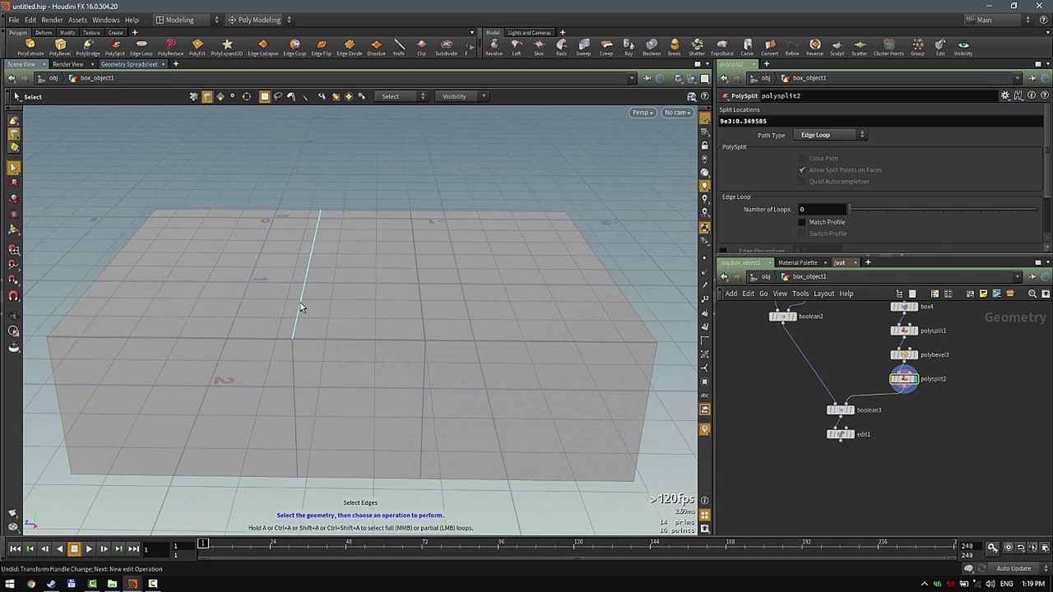
left_click(302, 297)
key("t")
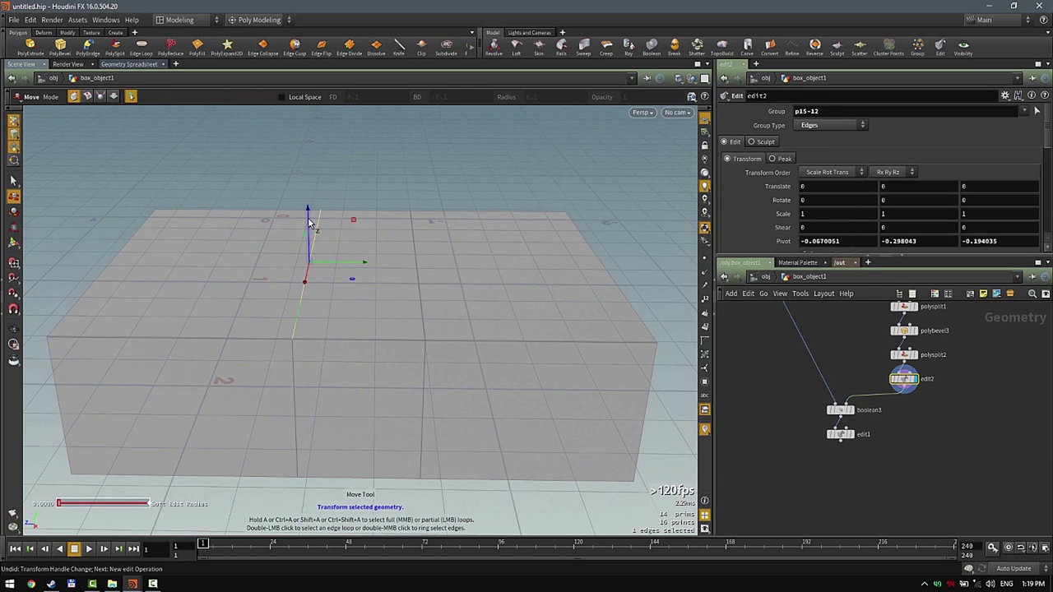
left_click_drag(312, 230, 302, 247)
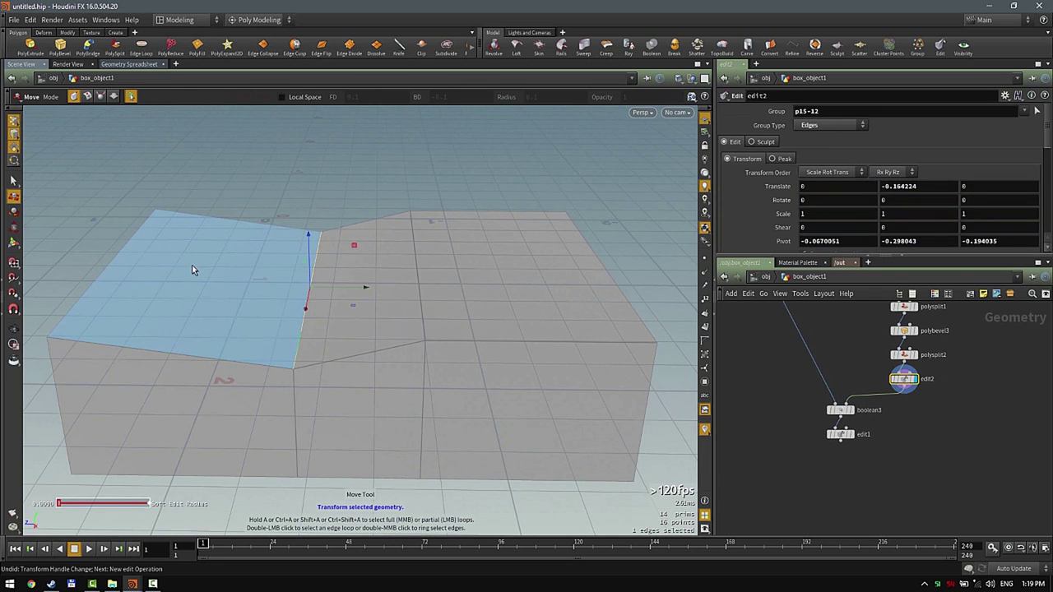
key("ctrl+z")
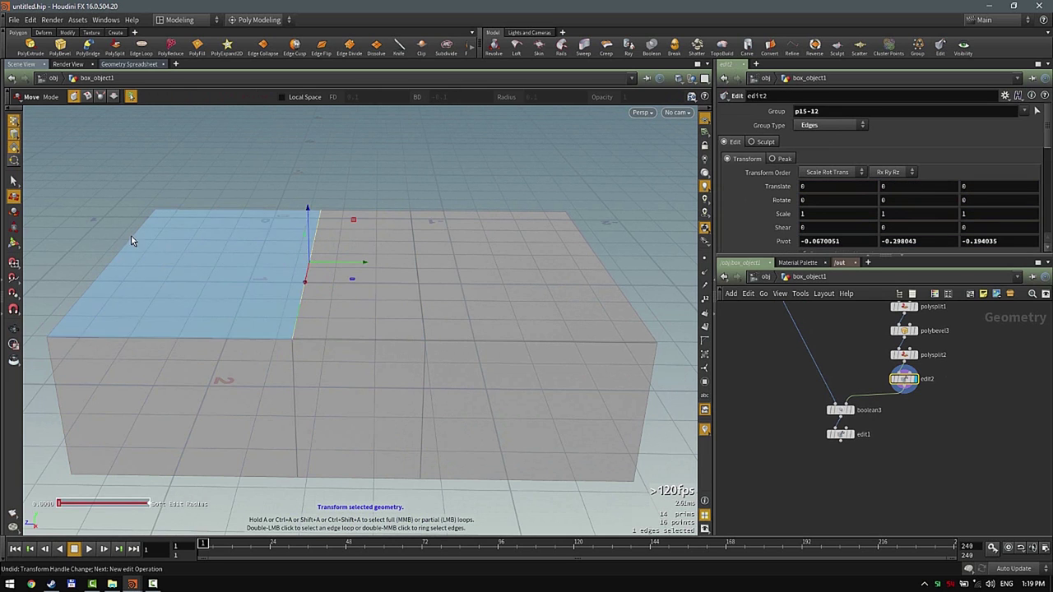
- Lower the cutting box's top face under the body's rounded end by about 0.23, and display the edit1 result
left_click(208, 269)
left_click_drag(208, 234, 209, 265)
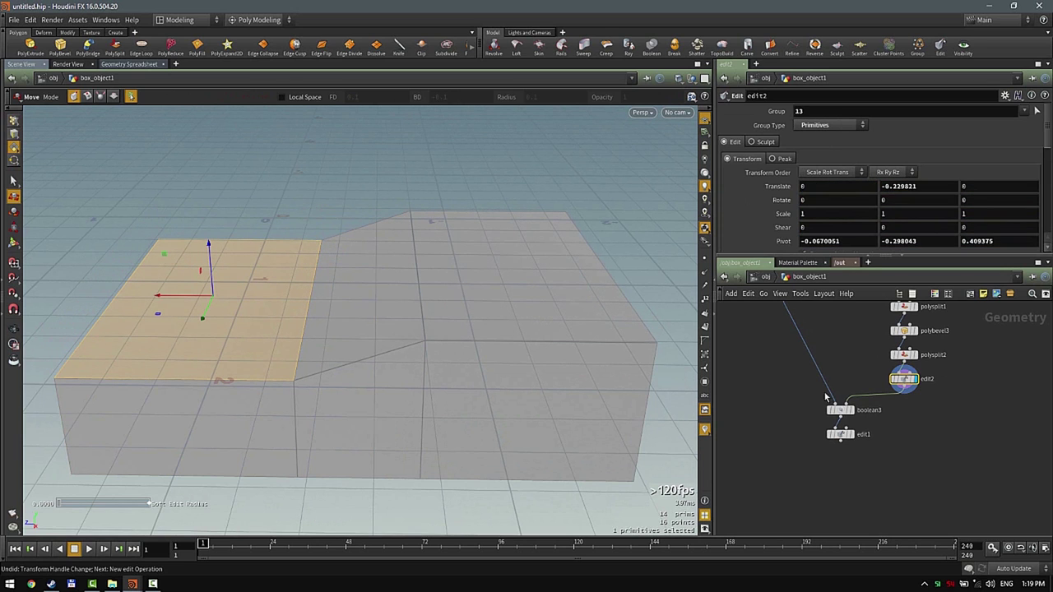
left_click(852, 434)
left_click_drag(607, 352, 564, 326)
key("t")
middle_click_drag(904, 388, 899, 458)
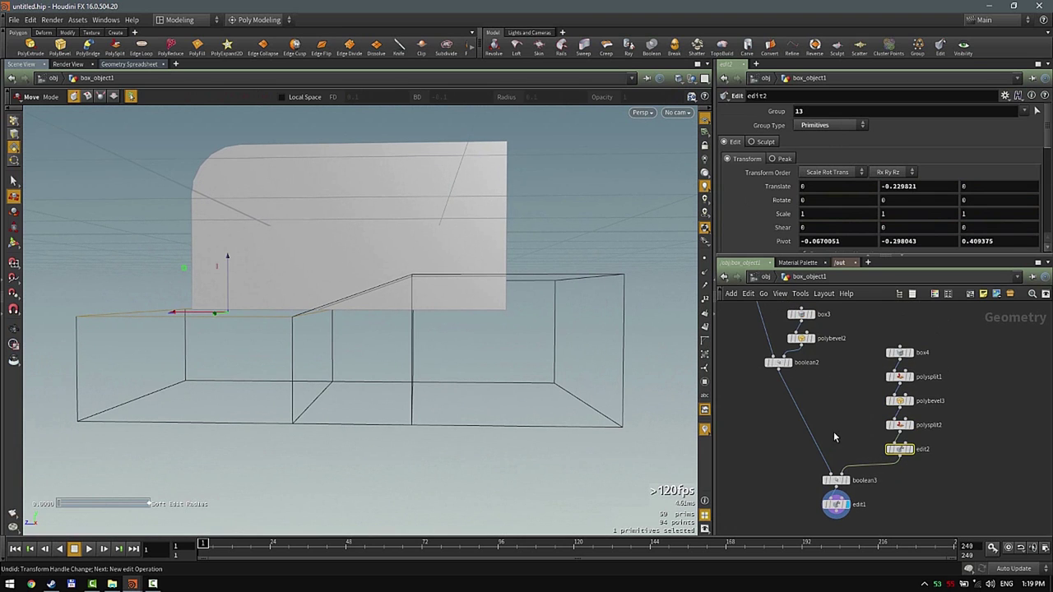
- Raise the lowered face slightly so the cut passes above the body's bottom edge, and select box4
left_click_drag(426, 338, 355, 313, "alt")
left_click(900, 353)
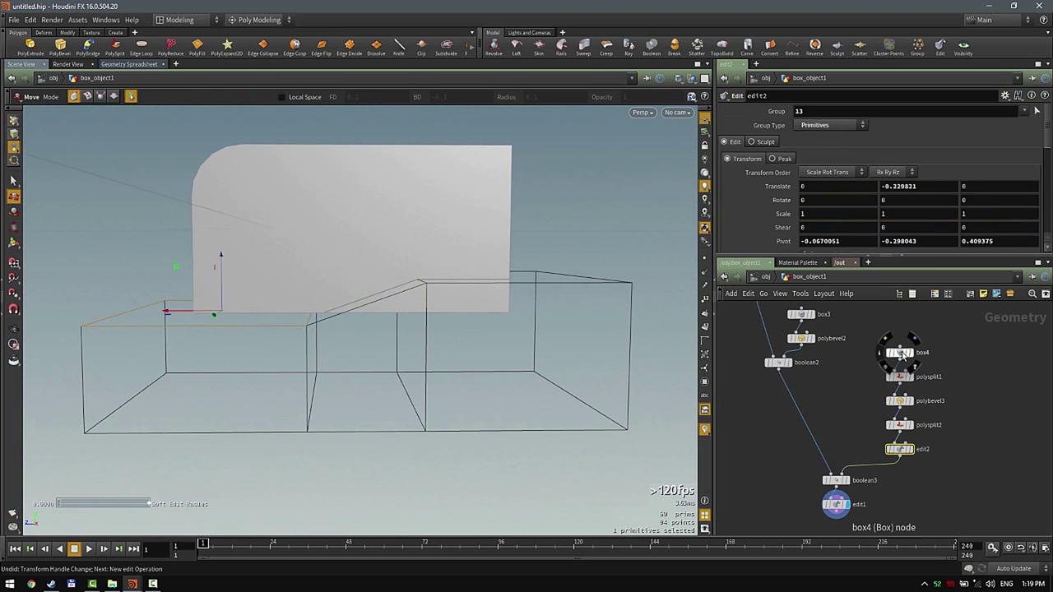
mouse_move(222, 255)
left_mouse_down()
mouse_move(235, 224)
mouse_move(233, 242)
left_mouse_up()
key("Return")
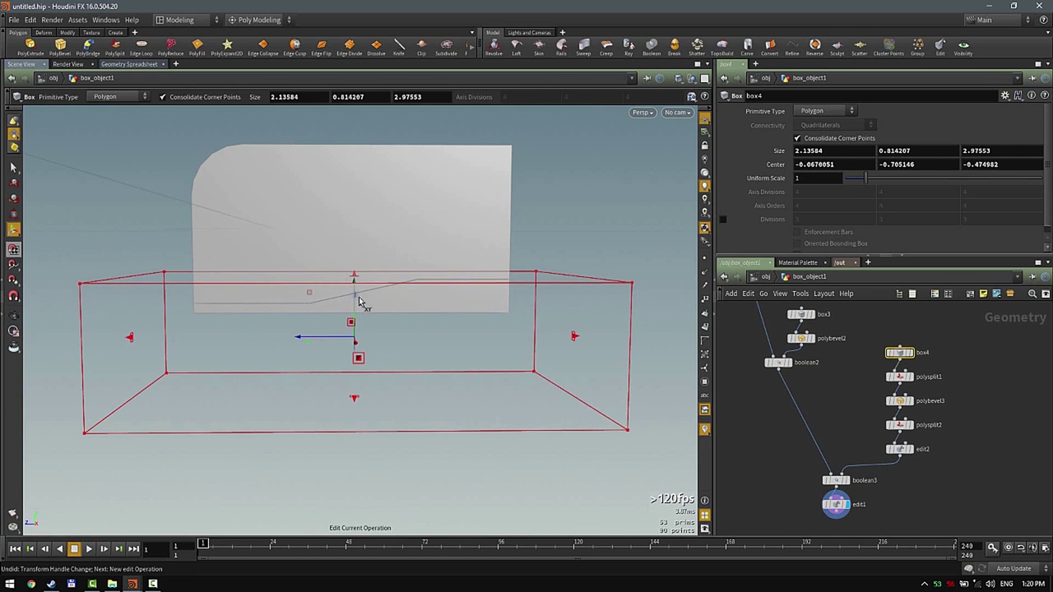
left_click_drag(354, 299, 486, 317, "alt")
- Delete the Edit node below the Shatter Boolean and display the cutting box's edit2 node
left_click(837, 504)
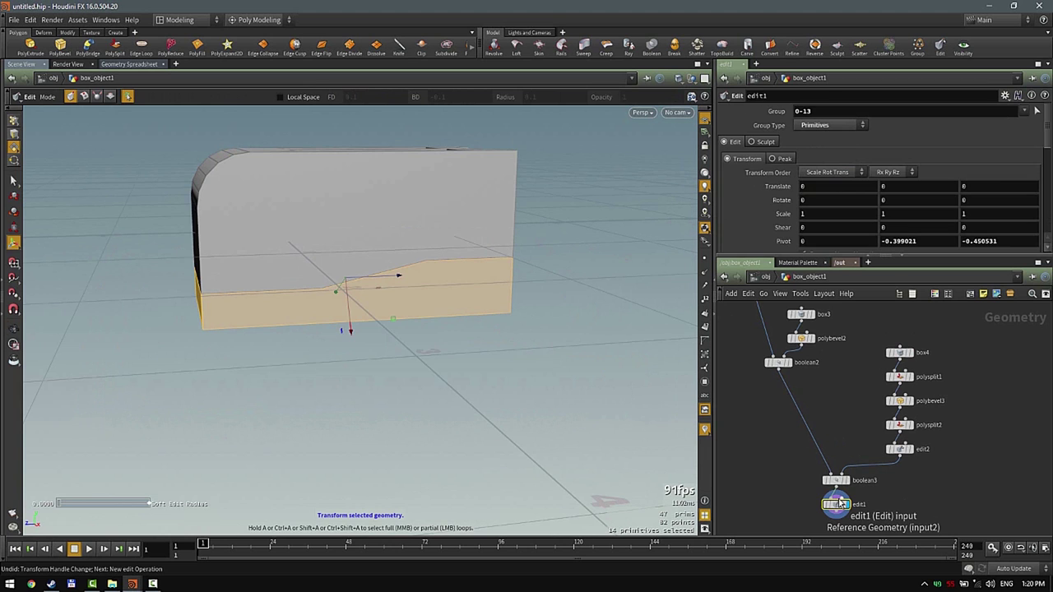
key("Delete")
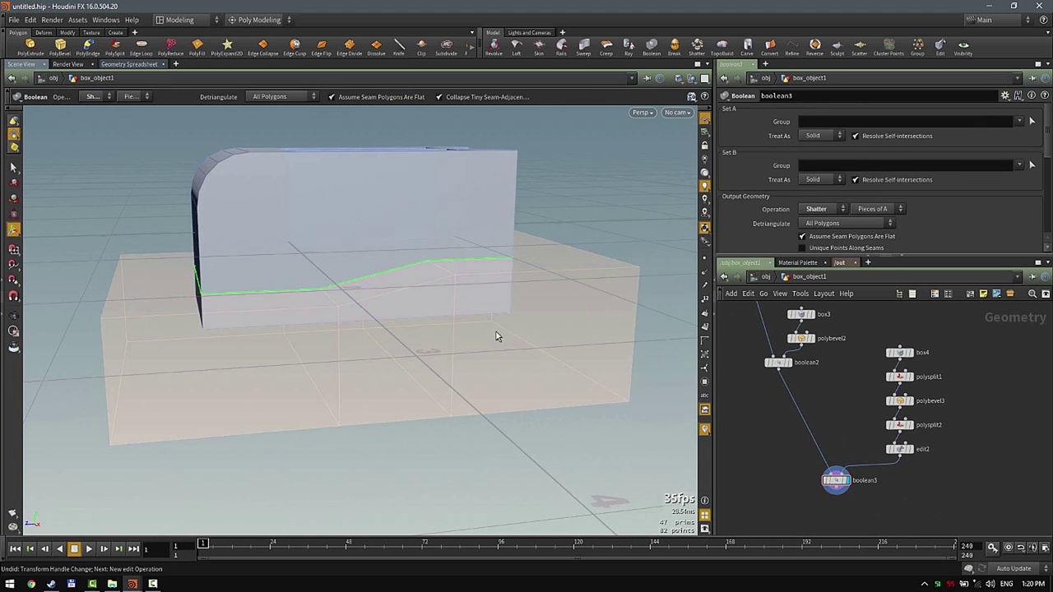
left_click_drag(496, 336, 444, 317, "alt")
scroll(445, 317, "up", 2)
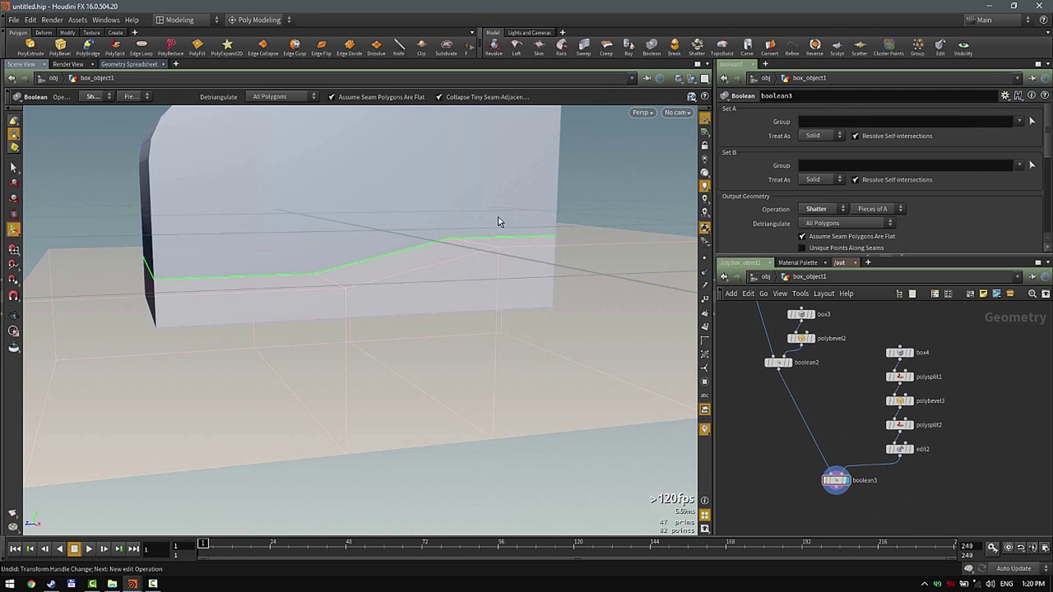
left_click_drag(498, 221, 470, 266)
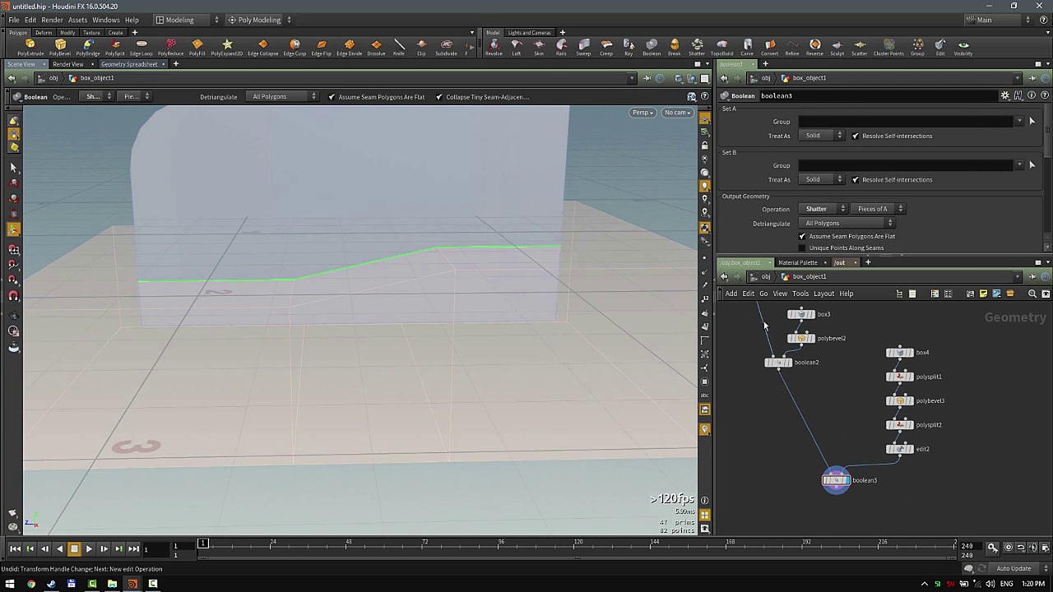
left_click(910, 449)
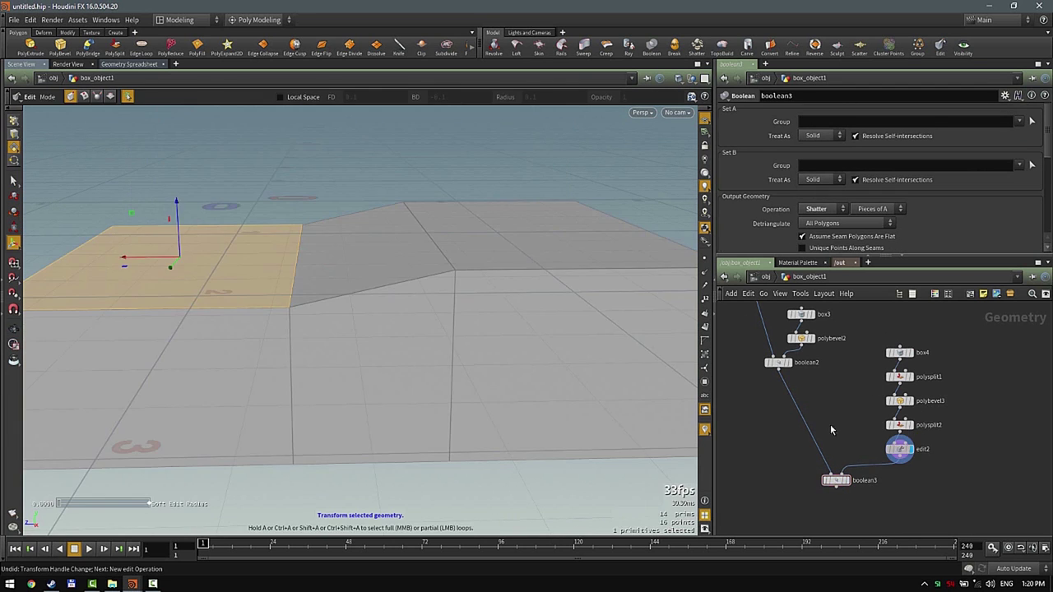
- Bevel the two edges bordering the sloped face on the cutting box's top with PolyBevel at an offset of 0.05
key("3")
left_click(431, 238)
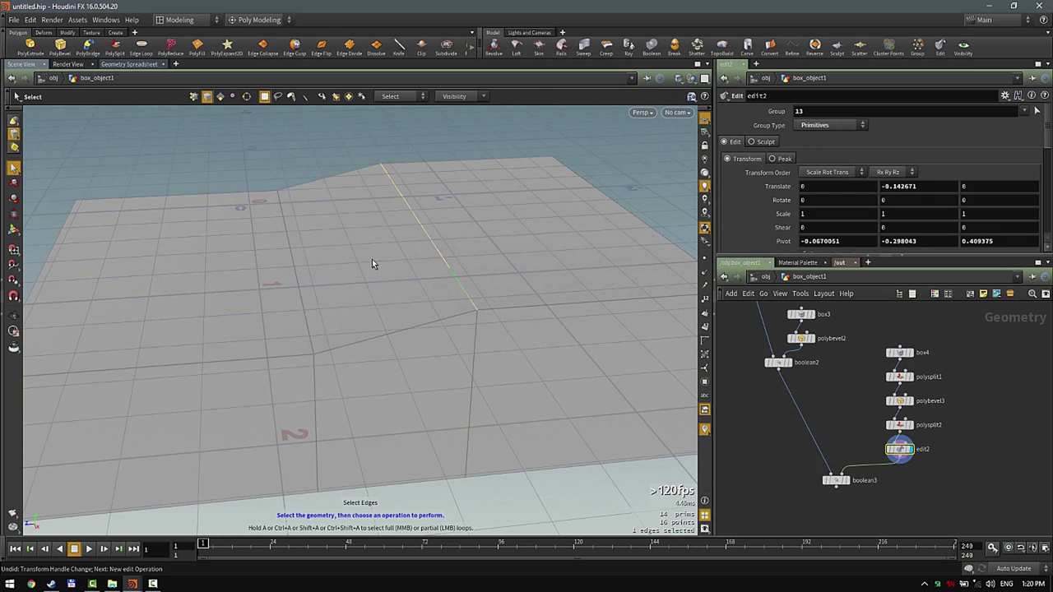
left_click(296, 274, "shift")
key("c")
left_click(261, 272)
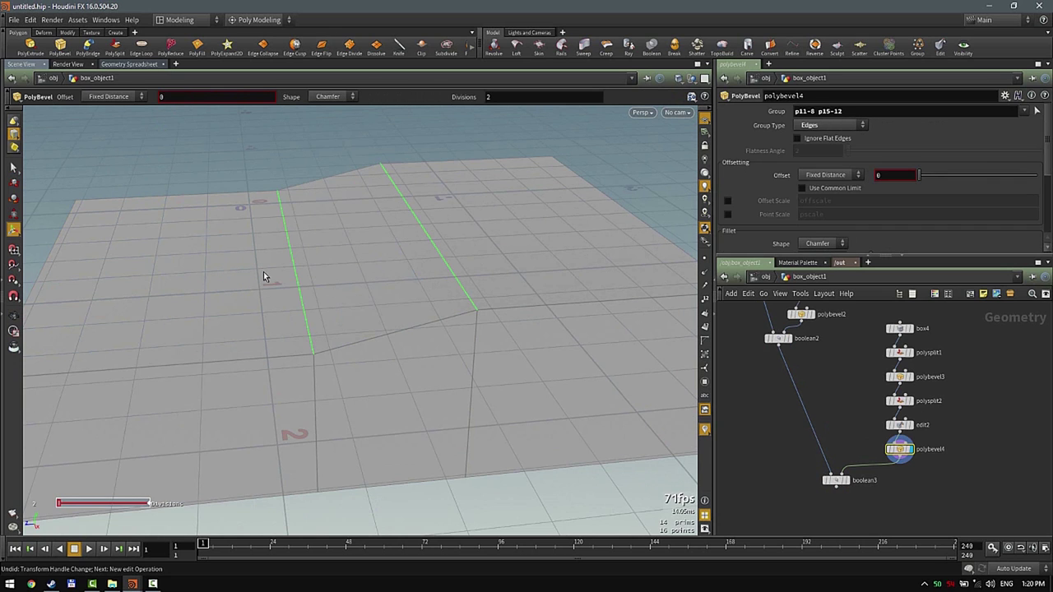
scroll(263, 273, "up", 2)
scroll(263, 272, "down", 1)
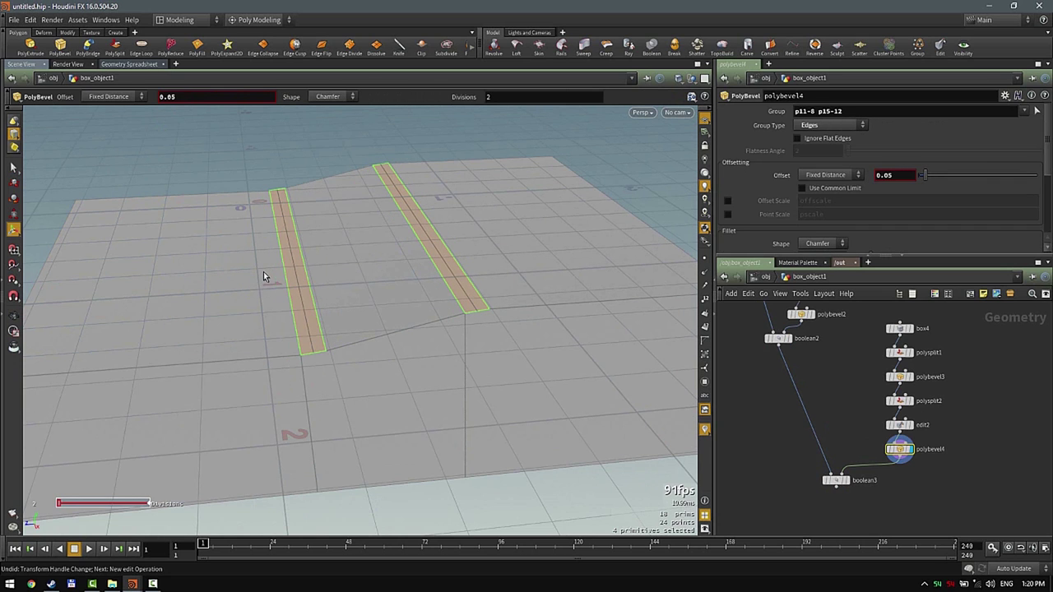
- Give the bevel on the cutting box's slope edges a Round fillet shape with 4 divisions
left_click(813, 127)
left_click(729, 143)
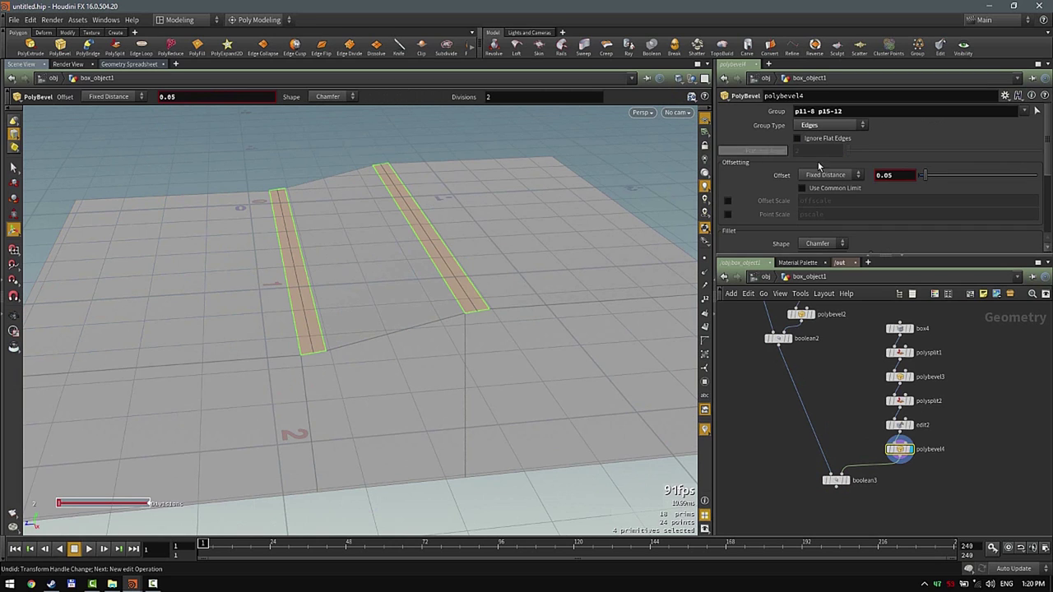
left_click(818, 243)
left_click(824, 299)
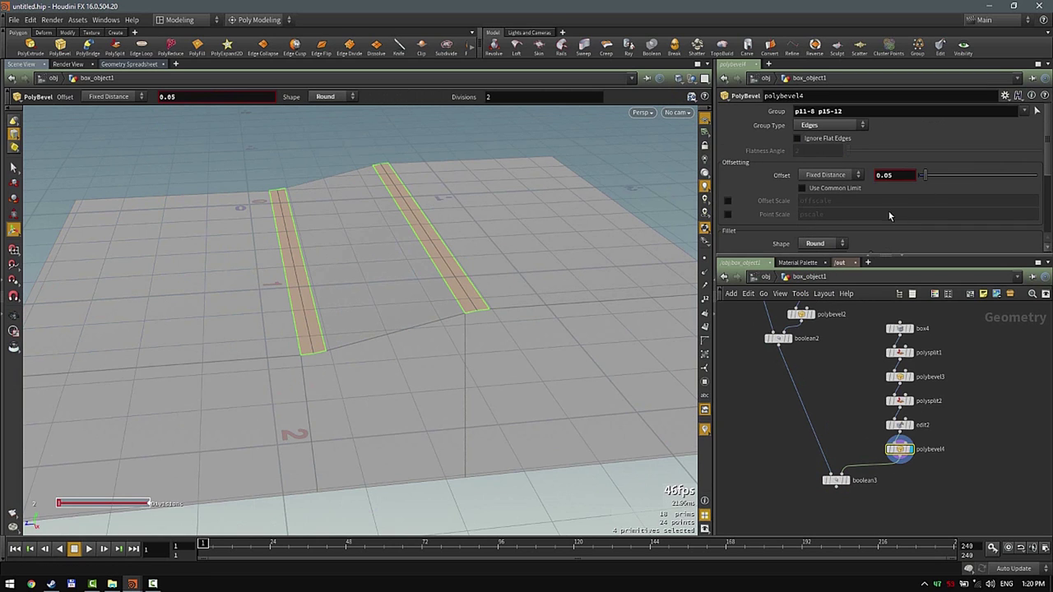
scroll(888, 216, "down", 1)
left_click_drag(878, 228, 913, 232)
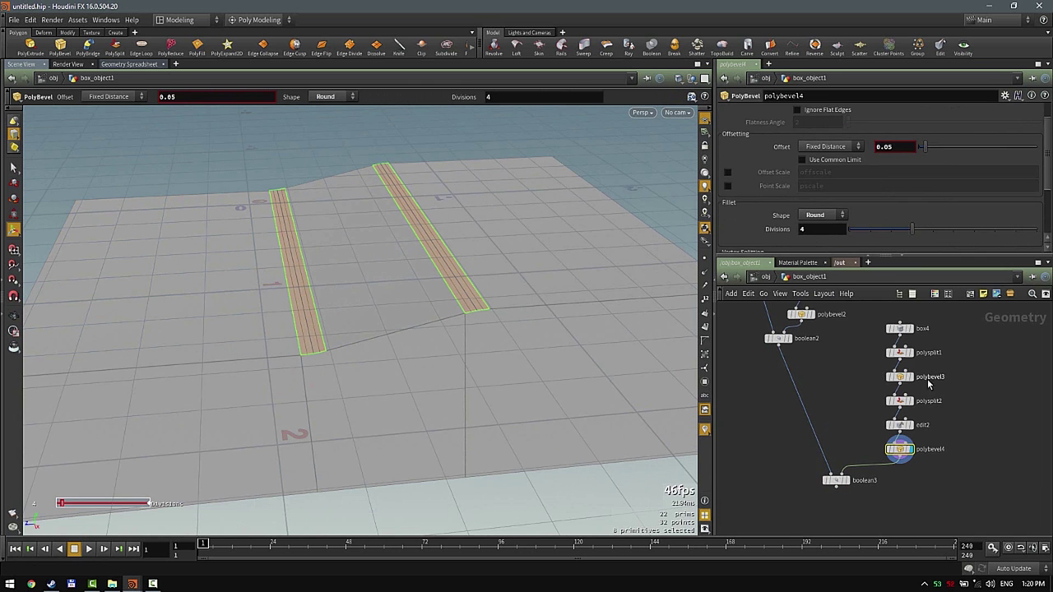
- Lower the cutting box's edit2 face to a vertical translate of about -0.19 and check the base split with boolean3 displayed
left_click(901, 426)
left_click_drag(301, 272, 185, 216, "alt")
left_click(836, 483)
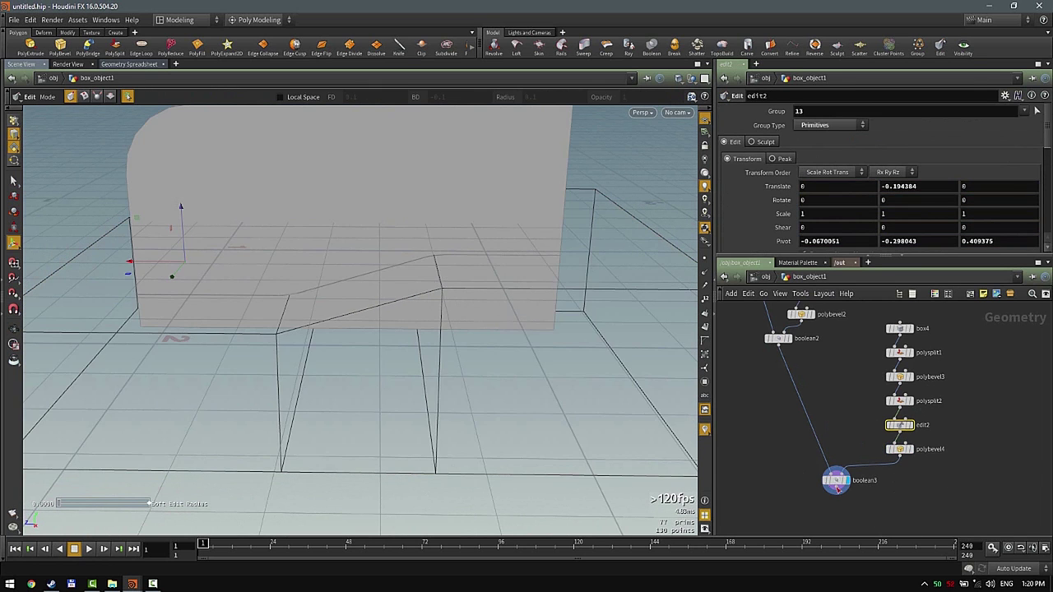
left_click_drag(571, 324, 611, 319, "alt")
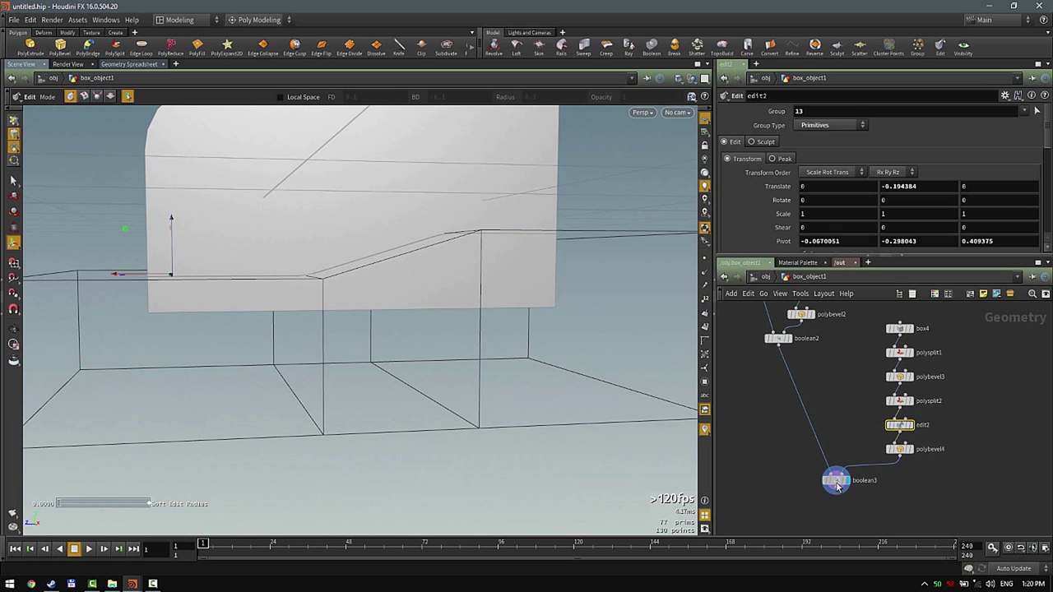
left_click(837, 484)
left_click_drag(510, 326, 576, 210, "alt")
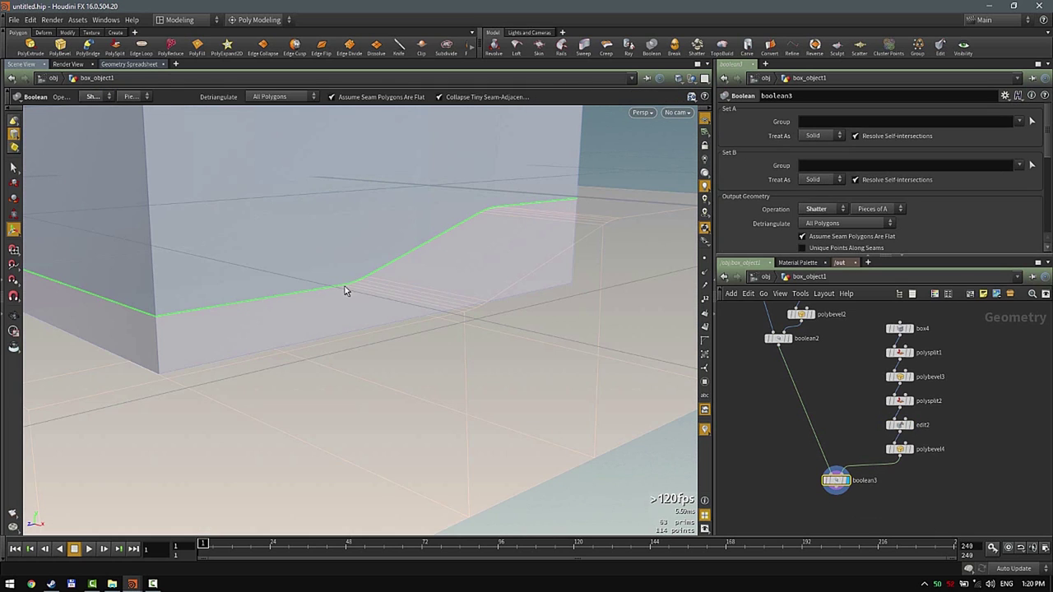
left_click_drag(98, 300, 475, 310, "alt")
scroll(428, 306, "down", 5)
scroll(397, 301, "up", 5)
left_click_drag(397, 302, 541, 289, "alt")
key("Return")
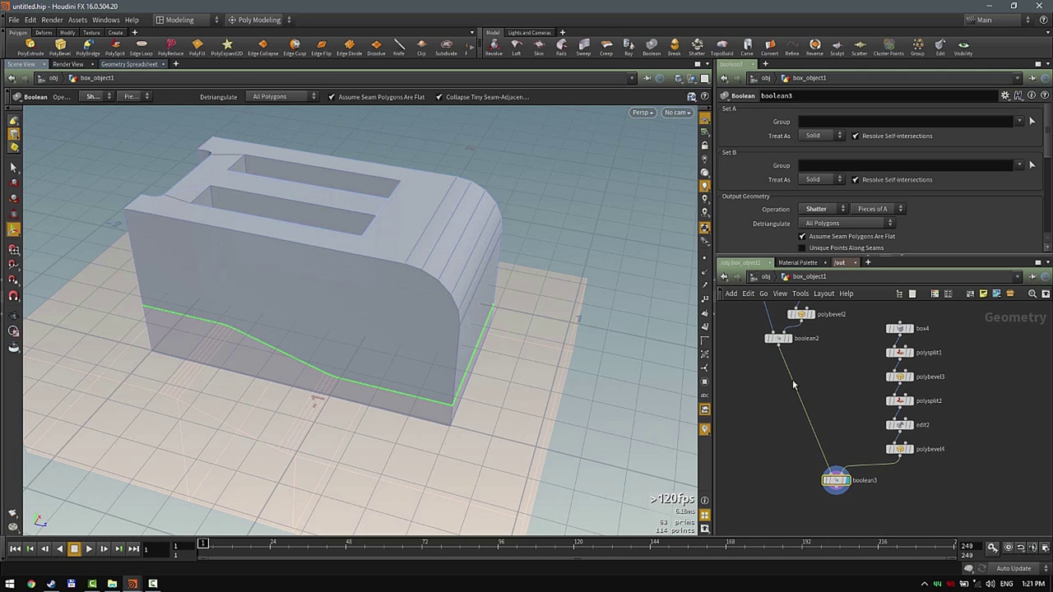
middle_click_drag(946, 488, 962, 441)
left_click_drag(852, 448, 856, 463)
key("Tab")
key("p")
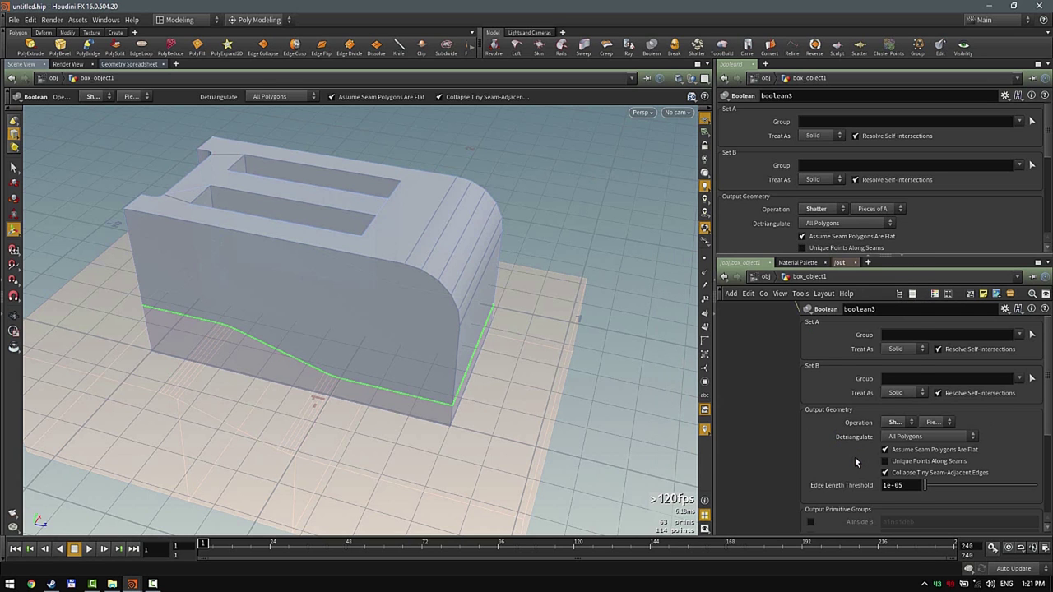
key("Tab")
type("p")
key("Escape")
key("p")
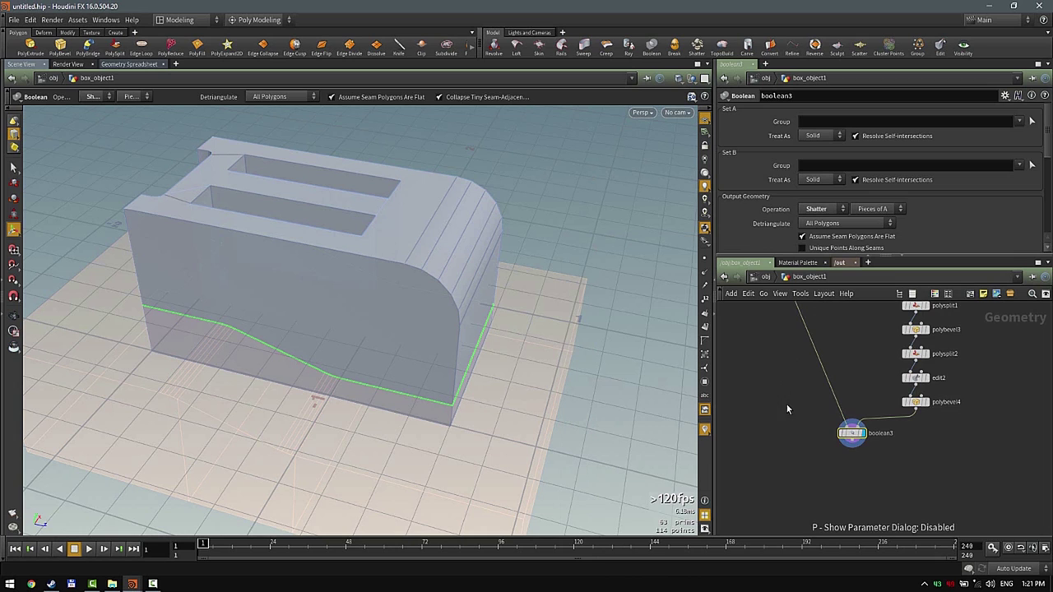
- Append a PolyBevel node to the output of boolean3 and display it
left_click(855, 449)
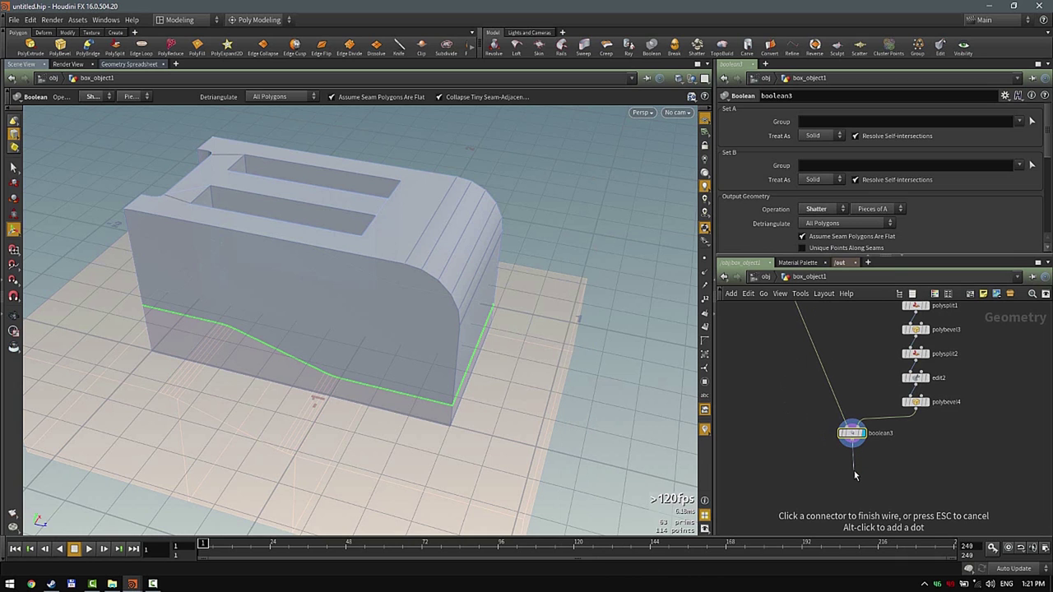
key("Tab")
type("poly")
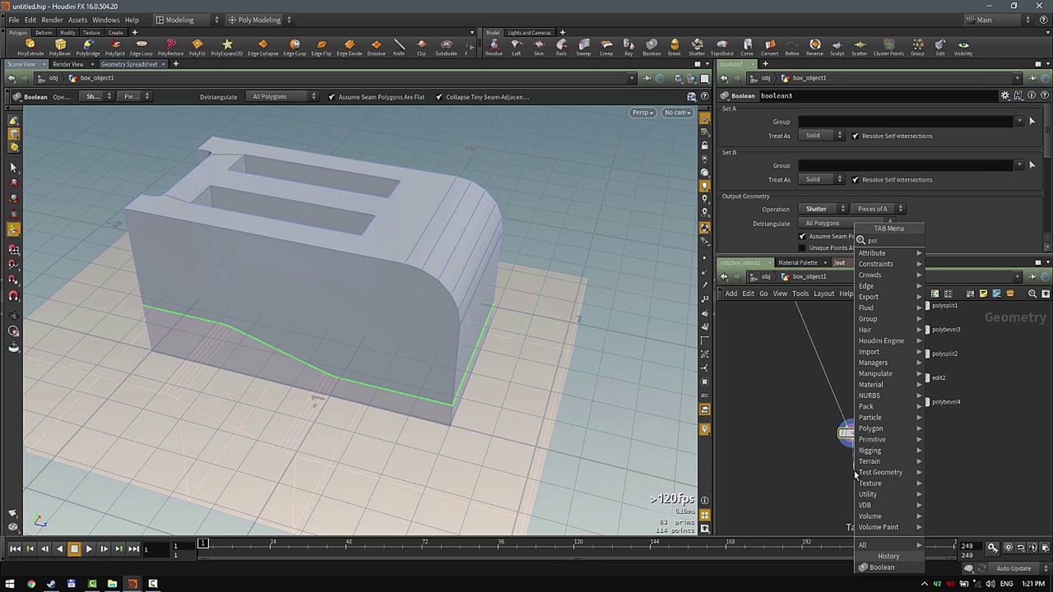
key("Return")
key("r")
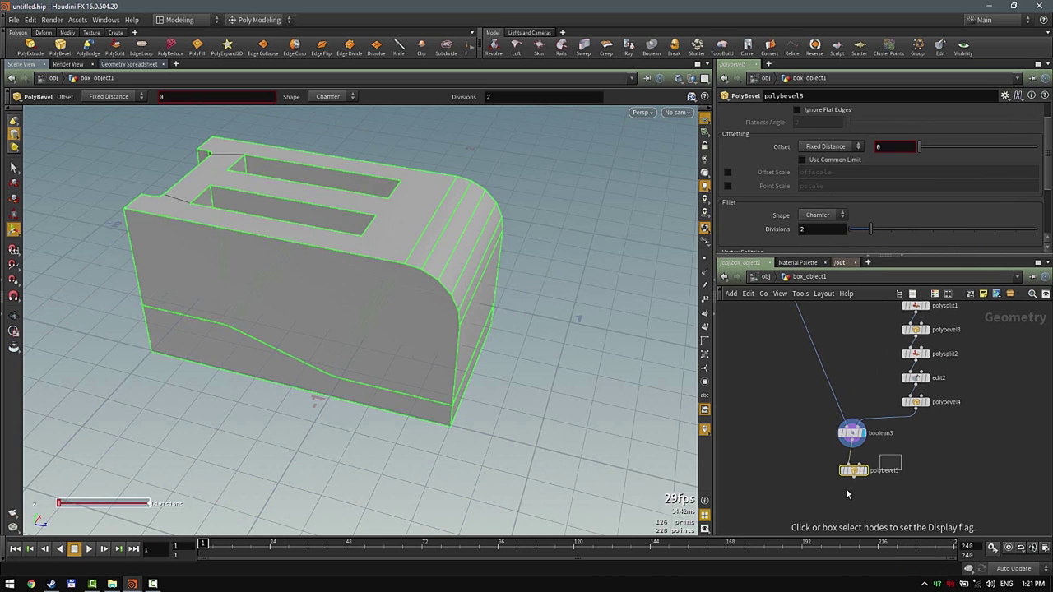
left_click(856, 472)
- Set the offset of the PolyBevel below boolean3 to 0.016
left_click_drag(531, 358, 696, 339, "alt")
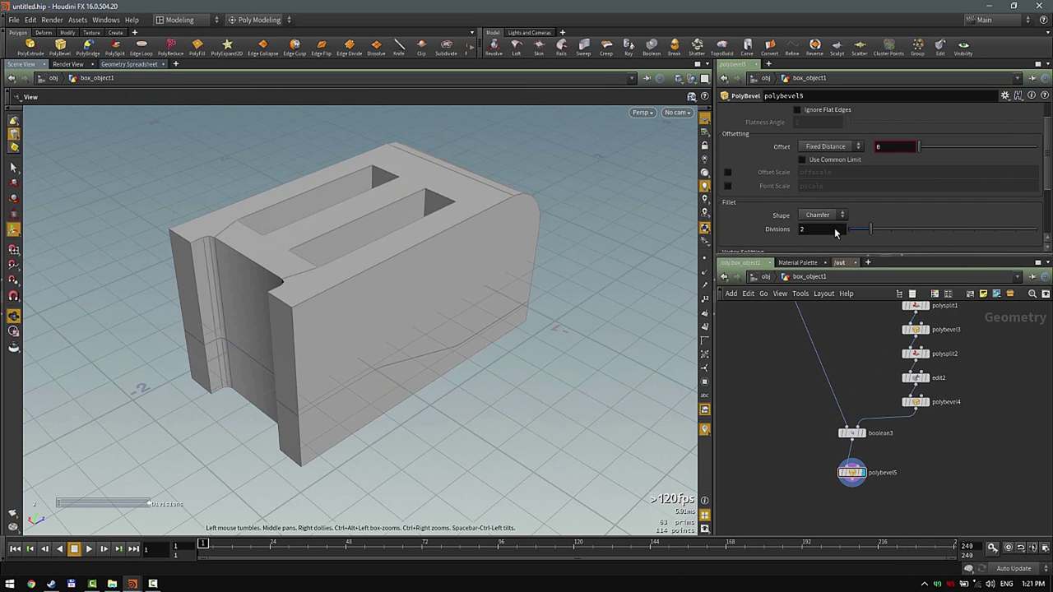
middle_click_drag(890, 148, 599, 194)
key("Escape")
left_click_drag(598, 194, 556, 231)
left_click_drag(378, 245, 494, 260, "alt")
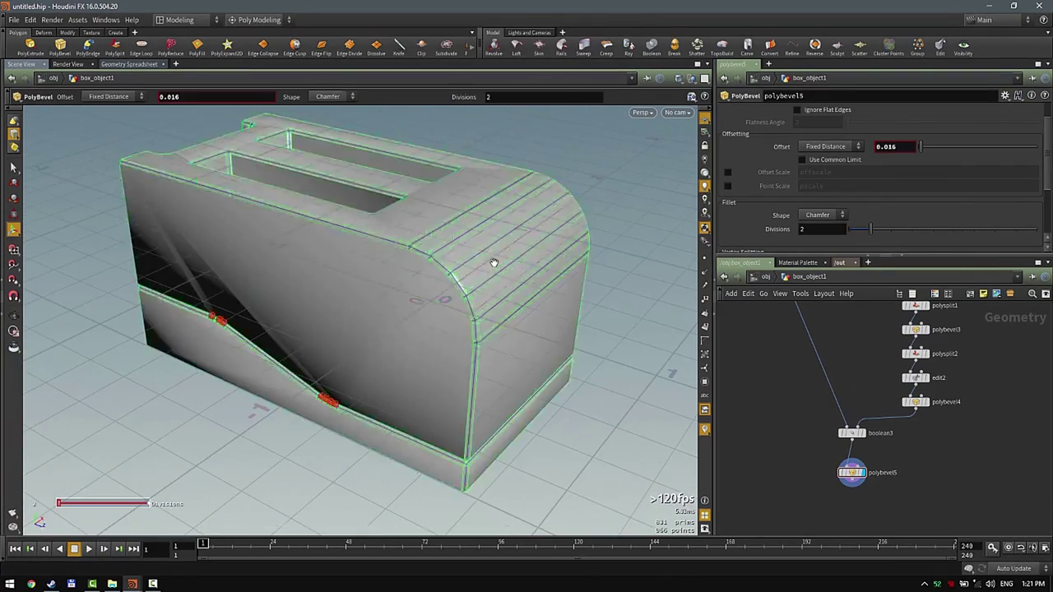
- Examine the beveled edges around the rounded end and the base seam in wireframe and shaded display
key("shift+w")
scroll(447, 289, "up", 4)
left_click_drag(447, 289, 383, 244, "alt")
key("Return")
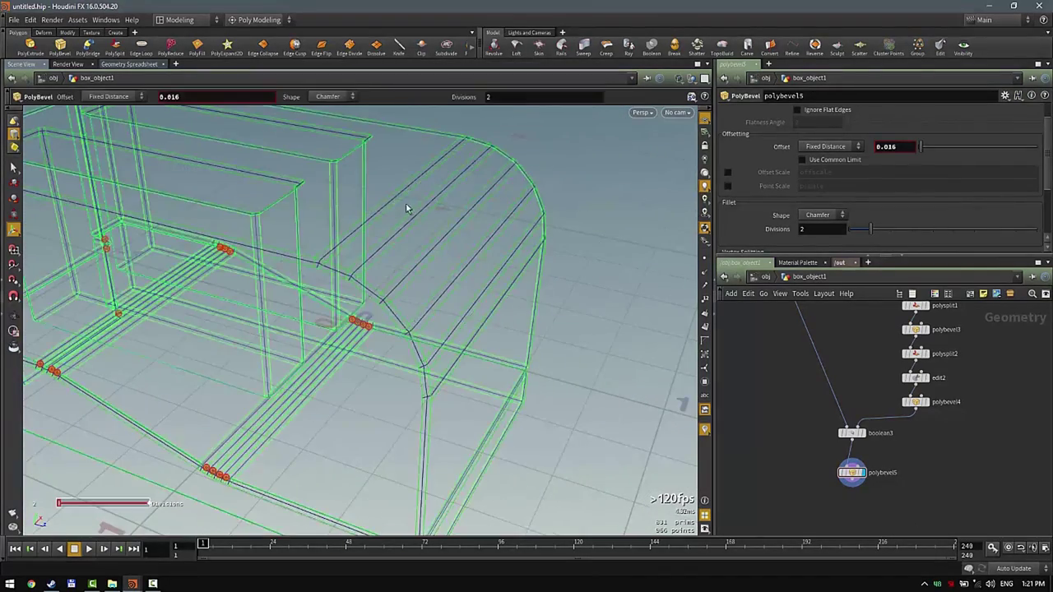
key("w")
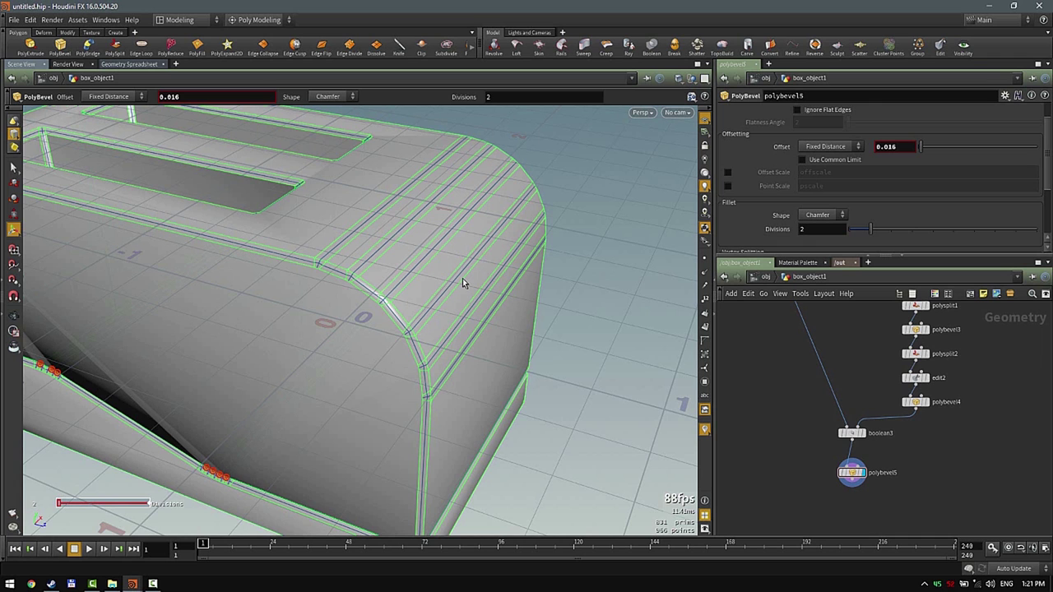
key("Escape")
left_click_drag(468, 279, 296, 267)
key("Return")
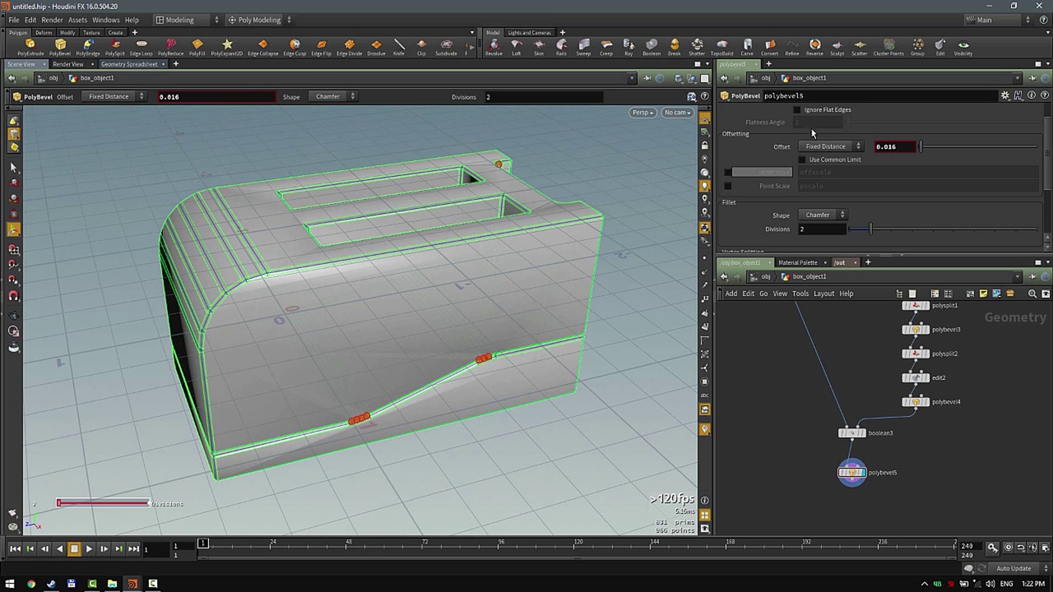
- Make the final PolyBevel ignore flat edges, with a flatness angle of 23.4
scroll(795, 119, "up", 1)
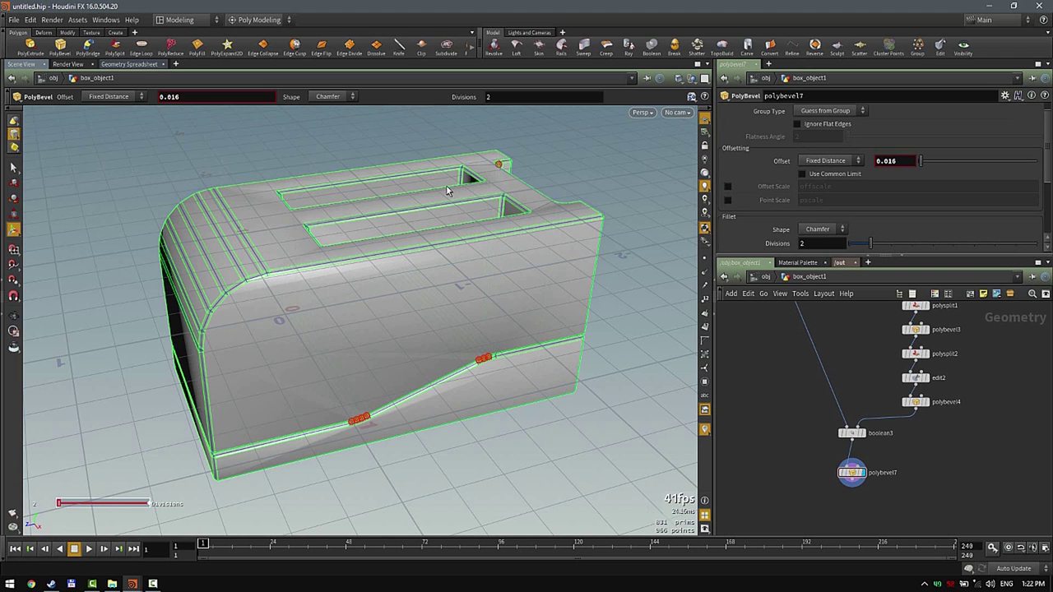
left_click(797, 123)
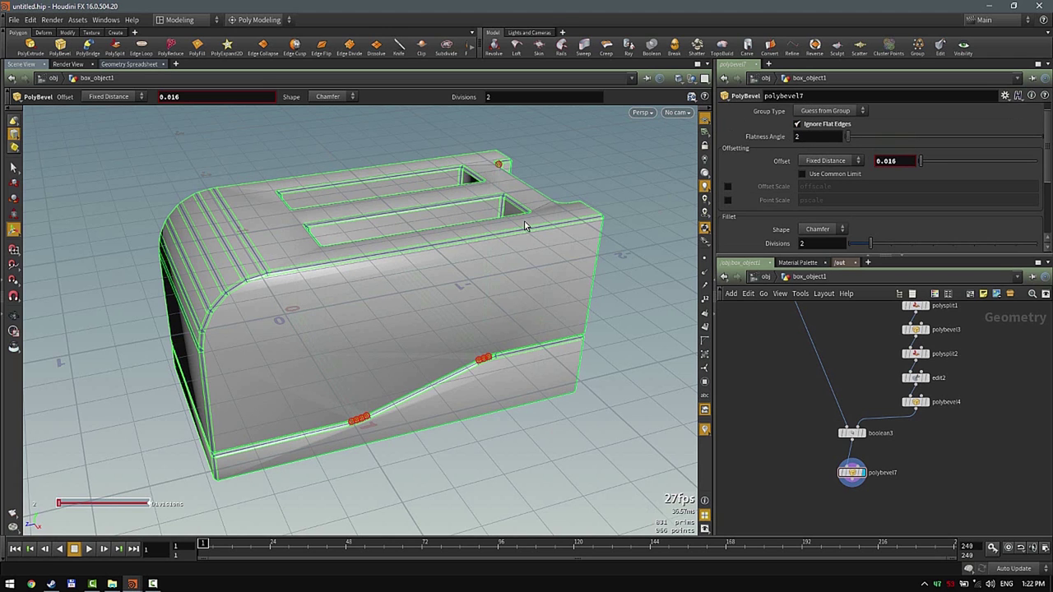
key("Escape")
left_click_drag(526, 235, 641, 179)
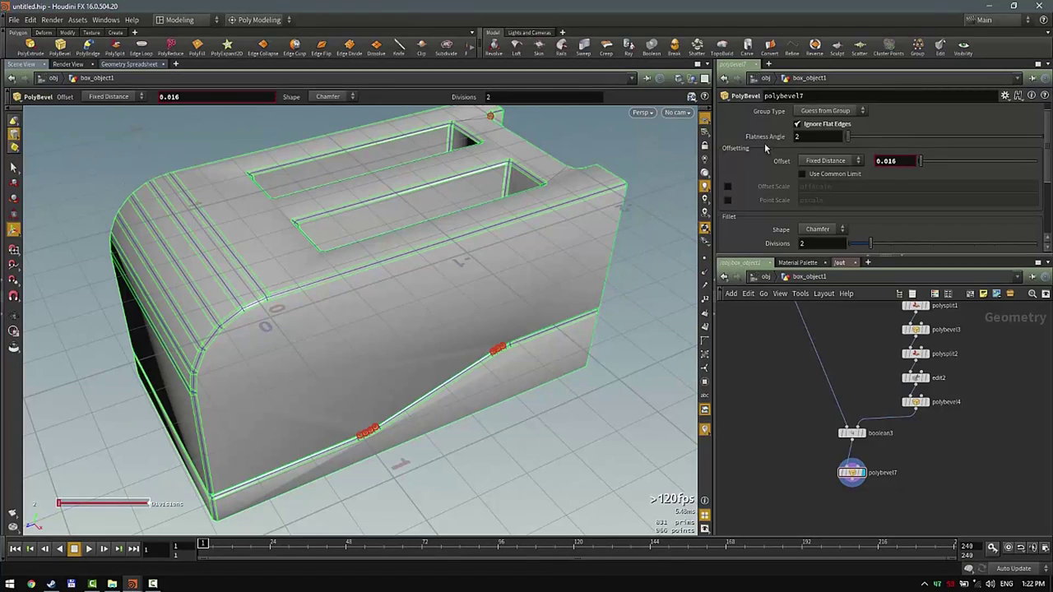
middle_click_drag(823, 136, 930, 125)
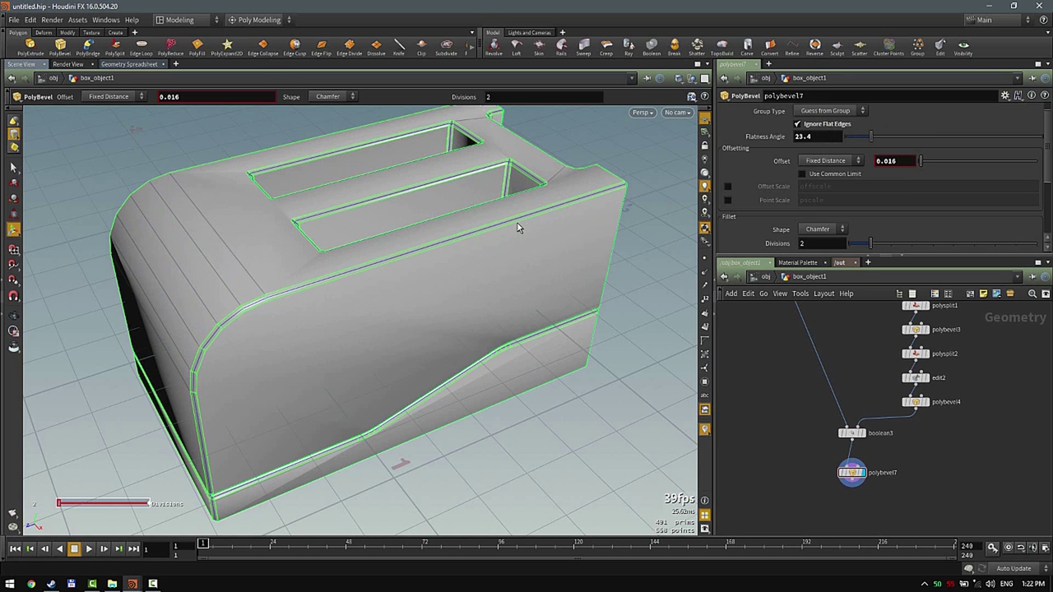
left_click_drag(518, 223, 496, 238, "alt")
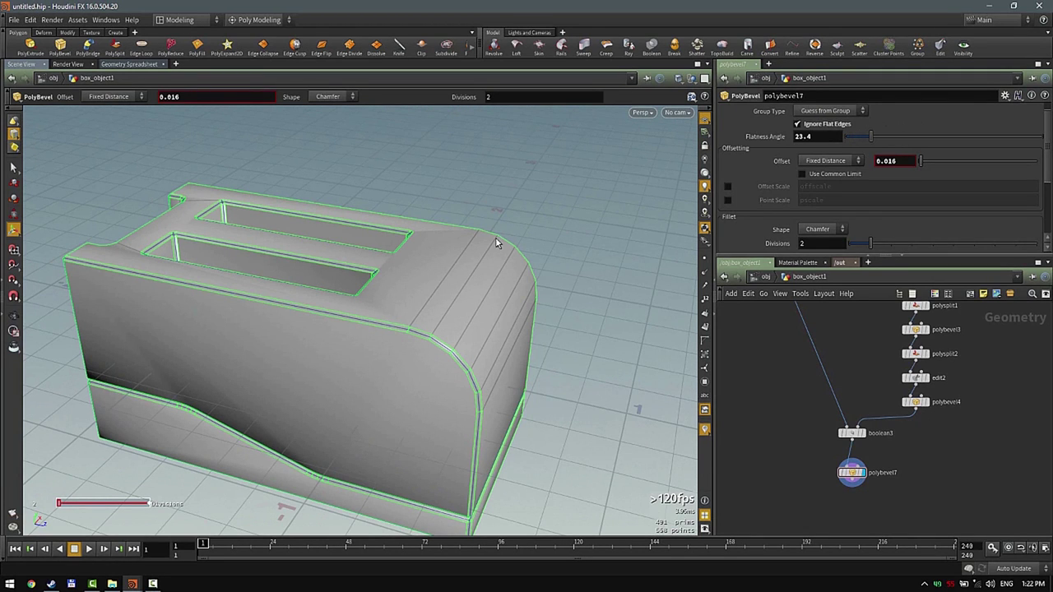
left_click_drag(495, 242, 373, 316, "alt")
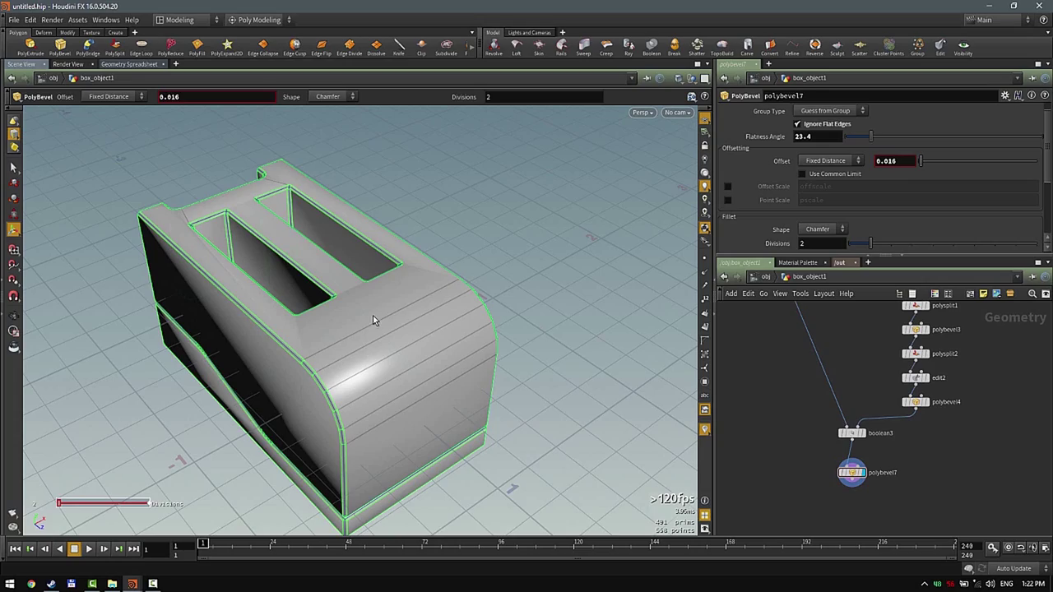
left_click_drag(373, 320, 409, 373, "alt")
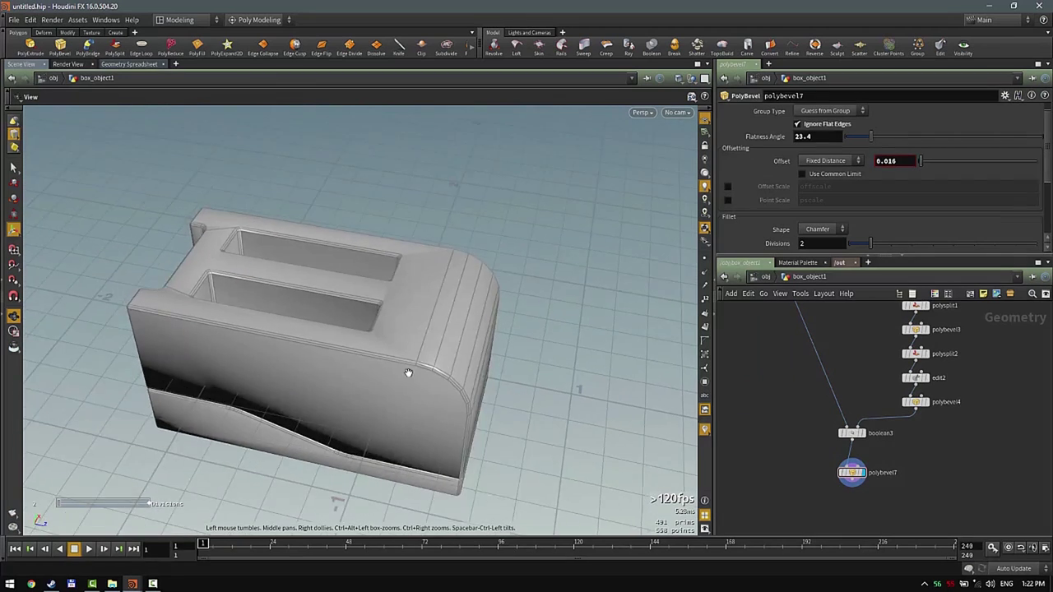
- Resize the toaster body's source box1 with its handles to about 0.93 high and 1.91 long
key("h")
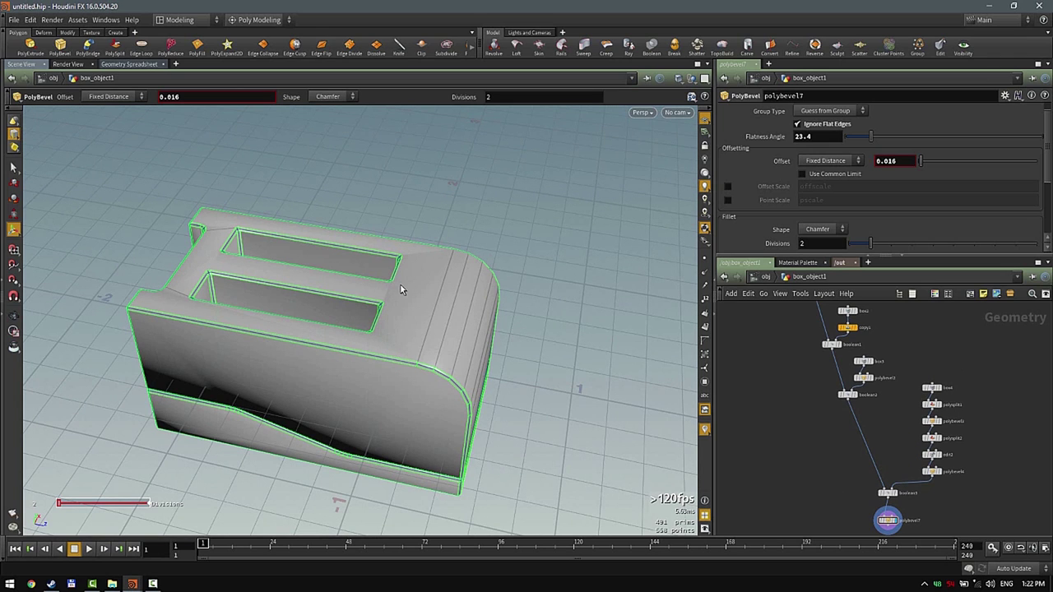
scroll(806, 407, "down", 2)
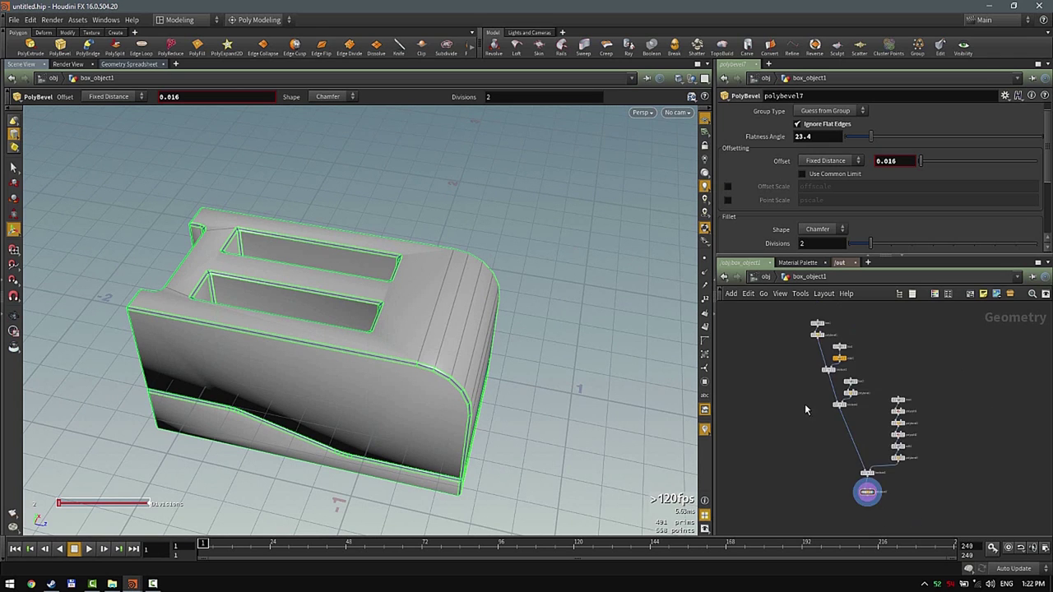
middle_click_drag(806, 408, 833, 495)
scroll(836, 388, "up", 3)
left_click(858, 431)
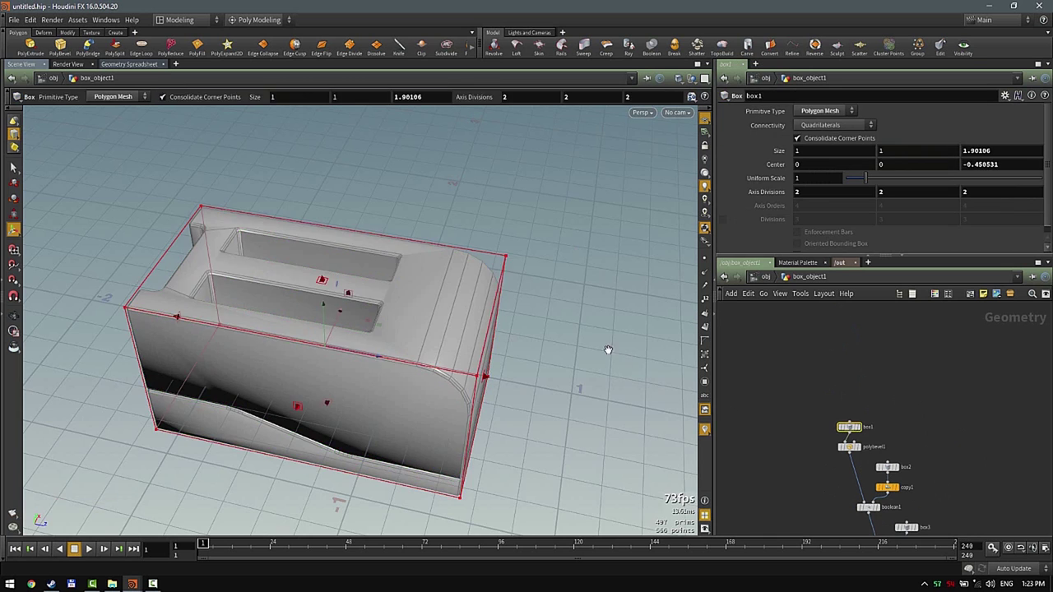
left_click_drag(483, 344, 577, 336)
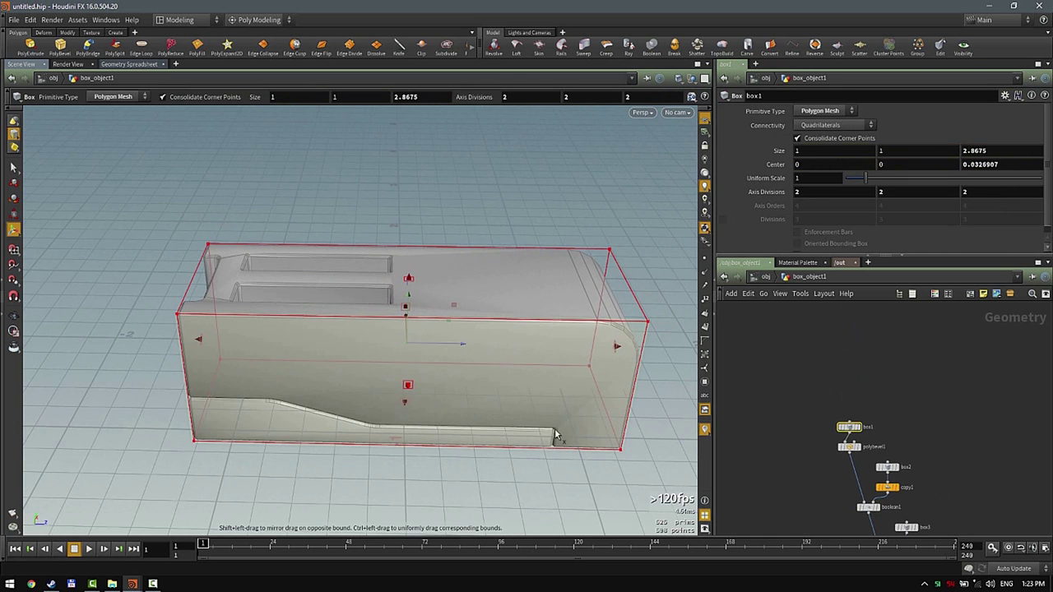
left_click_drag(619, 347, 500, 359)
mouse_move(352, 278)
left_mouse_down()
mouse_move(360, 312)
mouse_move(361, 265)
mouse_move(364, 286)
left_mouse_up()
left_click_drag(545, 349, 463, 376)
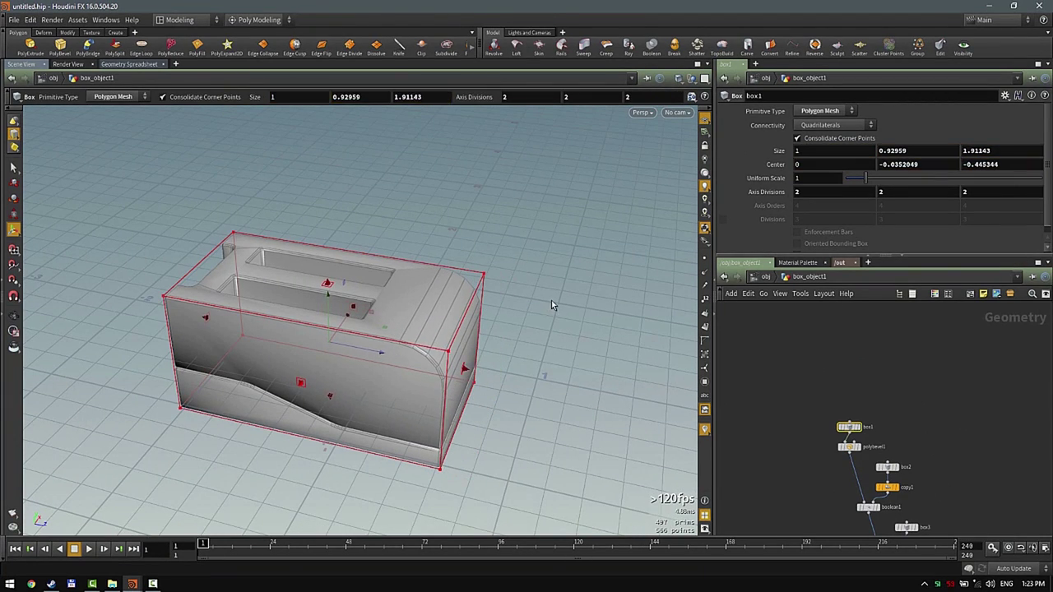
key("Escape")
left_click_drag(539, 254, 584, 344)
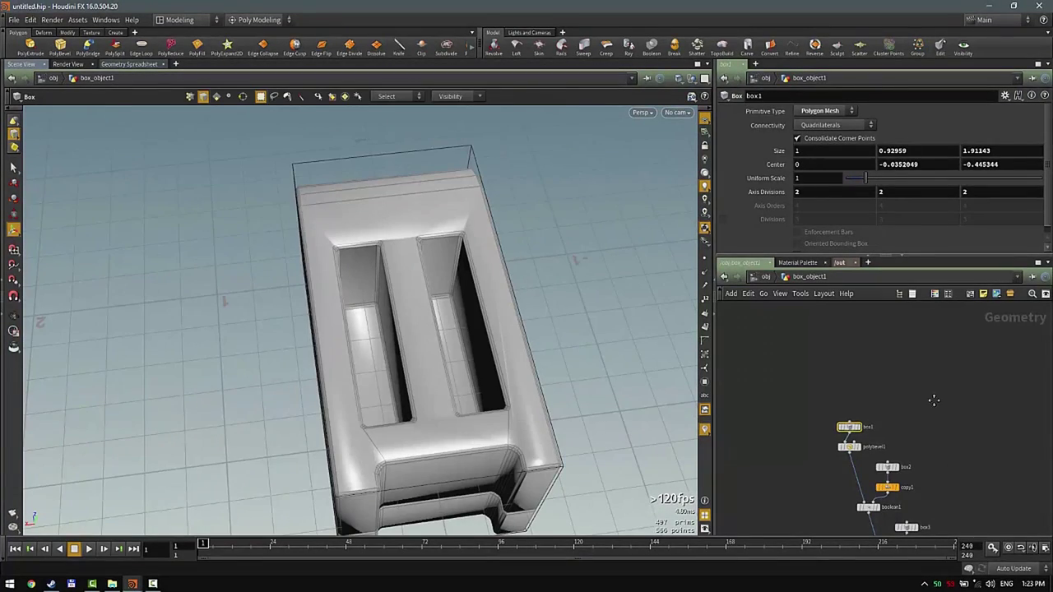
- Move the box2 node up and away from copy1 in the network, and display it
scroll(934, 401, "up", 3)
middle_click_drag(922, 527, 919, 473)
left_click_drag(864, 438, 912, 367)
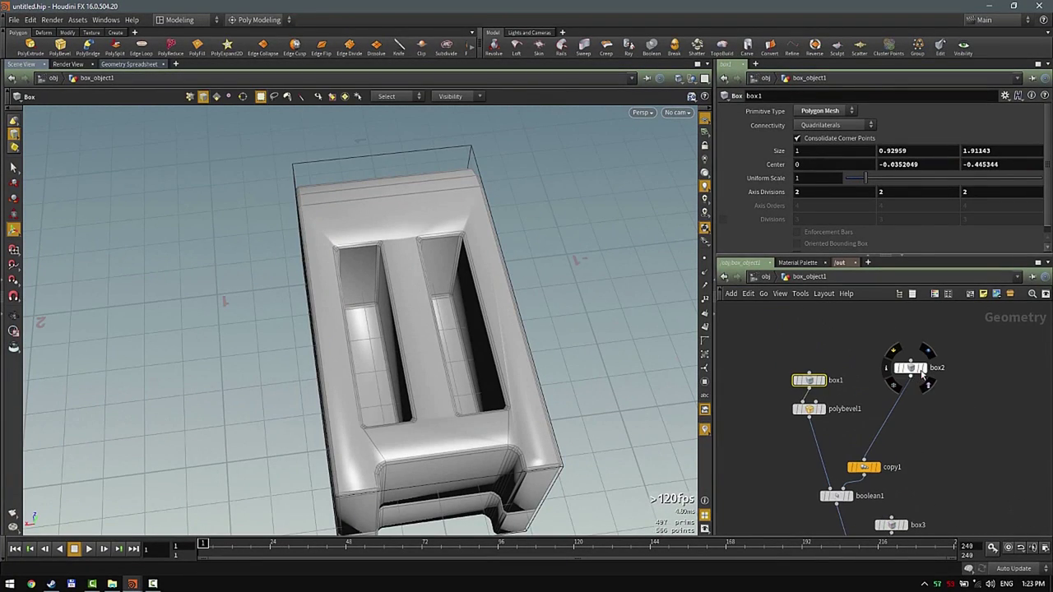
left_click(922, 367)
- Bevel the four vertical edges of box2 with a PolyBevel offset of 0.03 and 2 divisions
key("Escape")
key("s")
left_click_drag(536, 322, 89, 279)
left_click_drag(235, 261, 393, 309, "alt")
key("c")
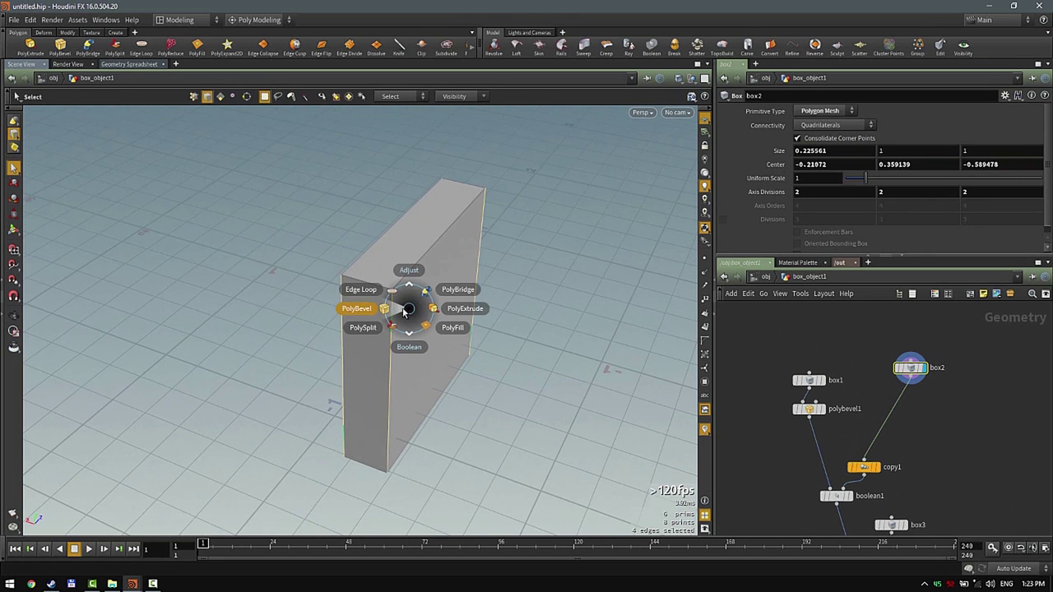
left_click(359, 308)
left_click_drag(471, 335, 488, 341)
- Display the final PolyBevel node at the end of the network and inspect the rounded slots on the toaster
scroll(958, 420, "down", 4)
middle_click_drag(957, 419, 861, 238)
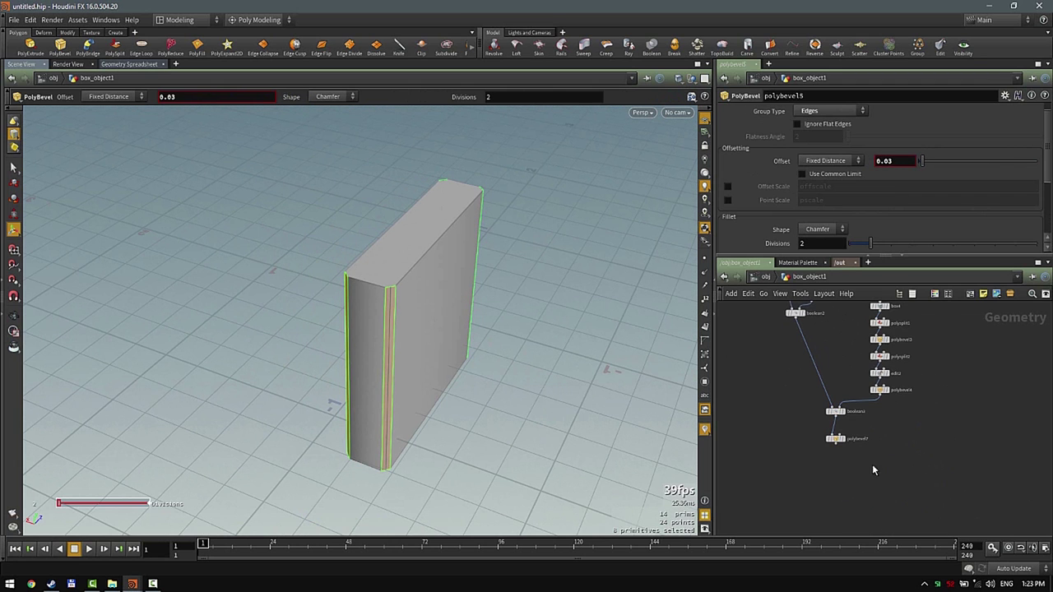
left_click(845, 439)
left_click_drag(487, 329, 415, 332, "alt")
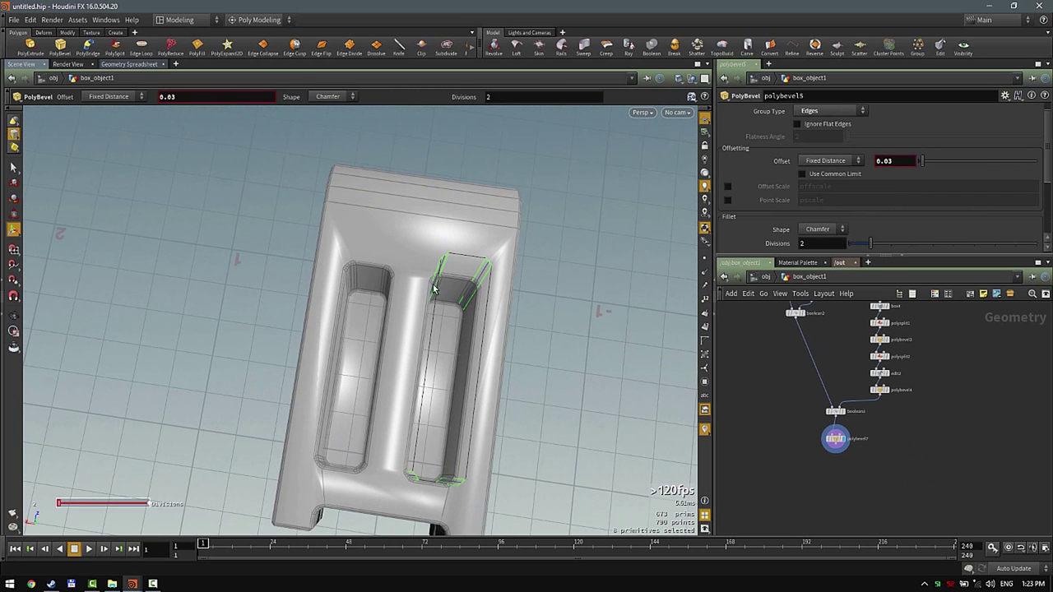
key("Escape")
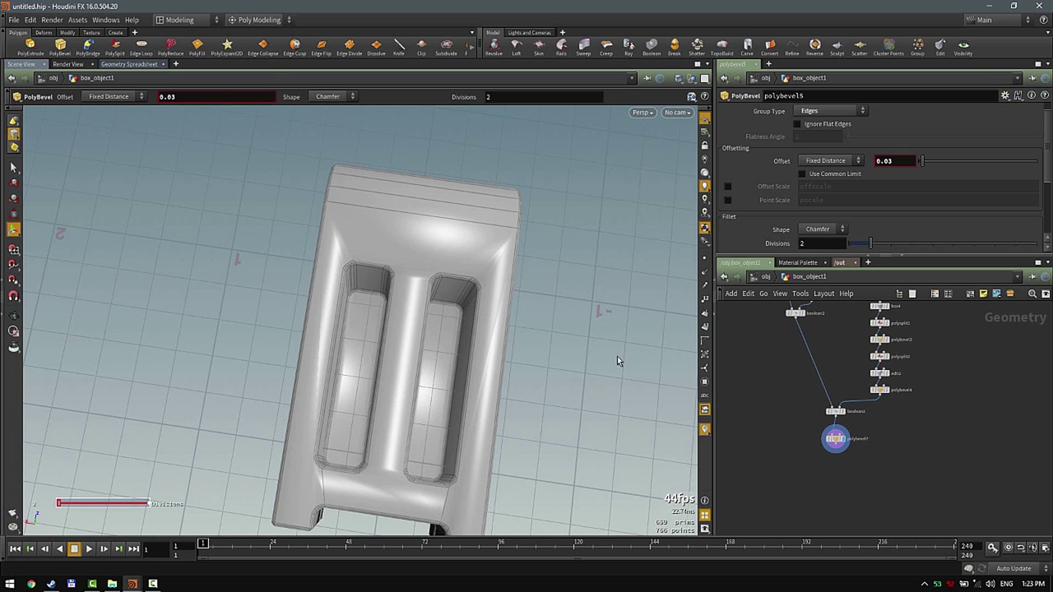
left_click_drag(618, 359, 300, 288)
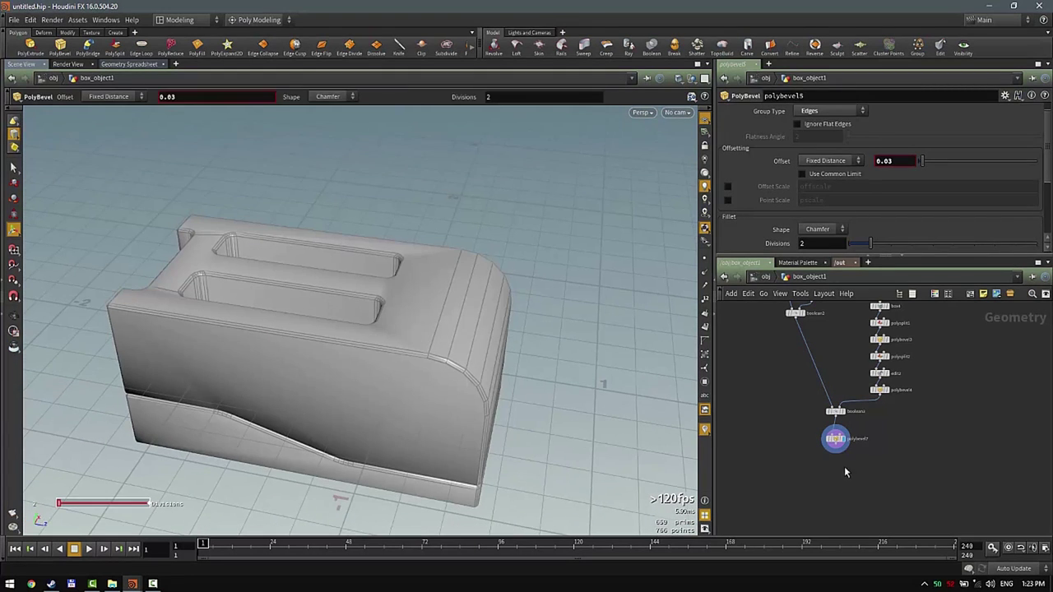
- Add a Normal node after polybevel7, display it and line it up beneath the bevel node
scroll(837, 444, "up", 4)
left_click_drag(841, 448, 858, 497)
type("normal")
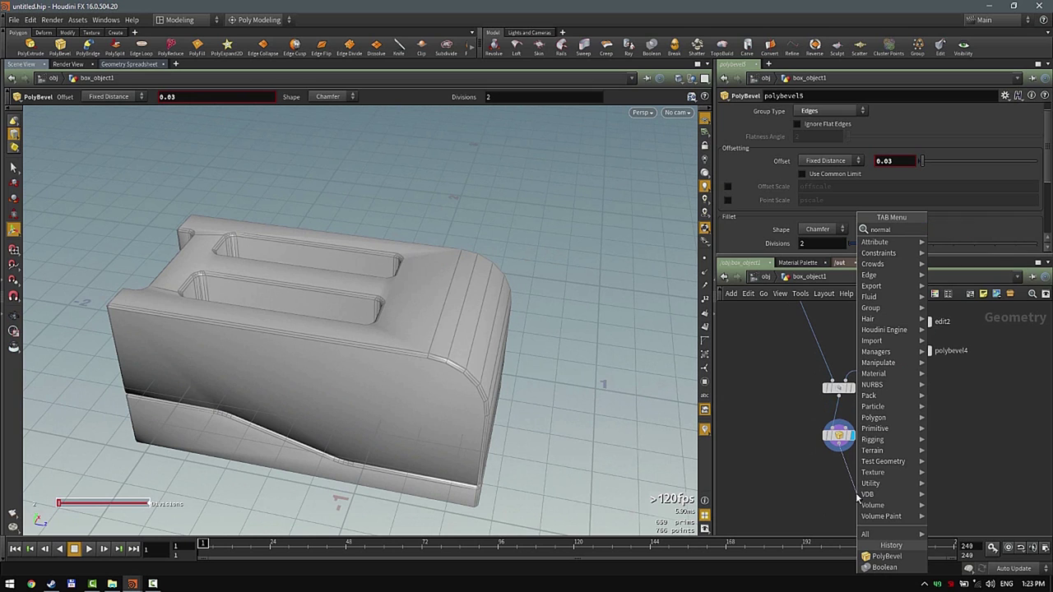
key("Return")
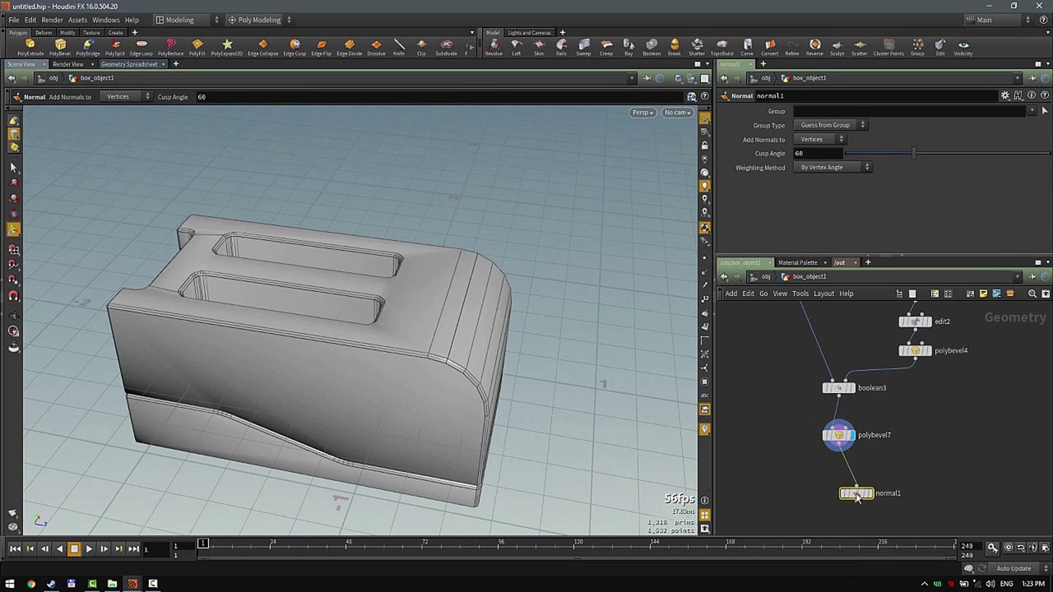
left_click(869, 494)
left_click_drag(855, 494, 839, 480)
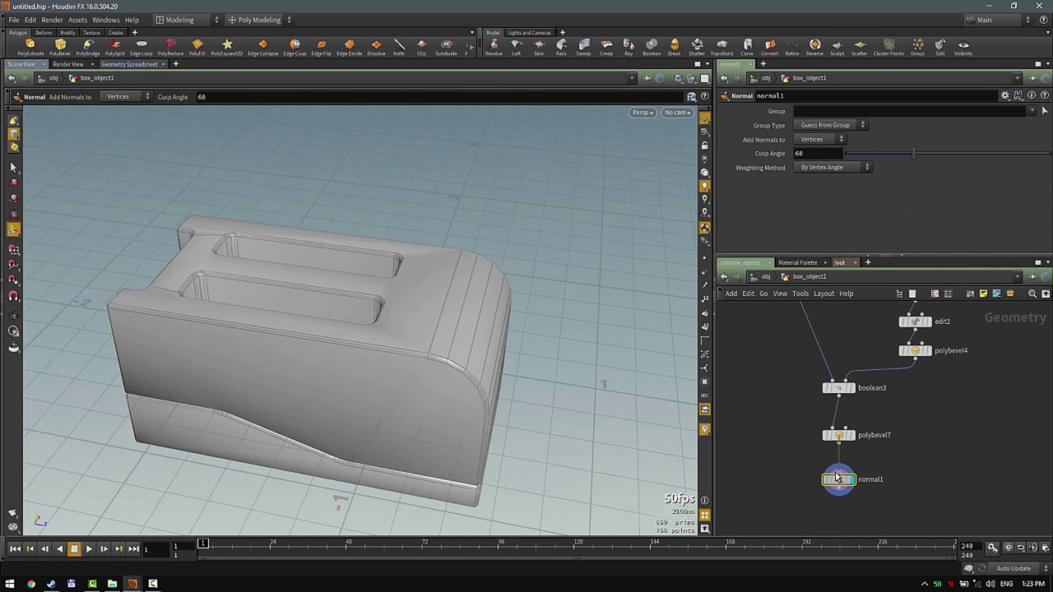
- Set the Normal node's weighting method to By Face Area and inspect the toaster's shading from several sides
left_click(827, 171)
left_click(844, 200)
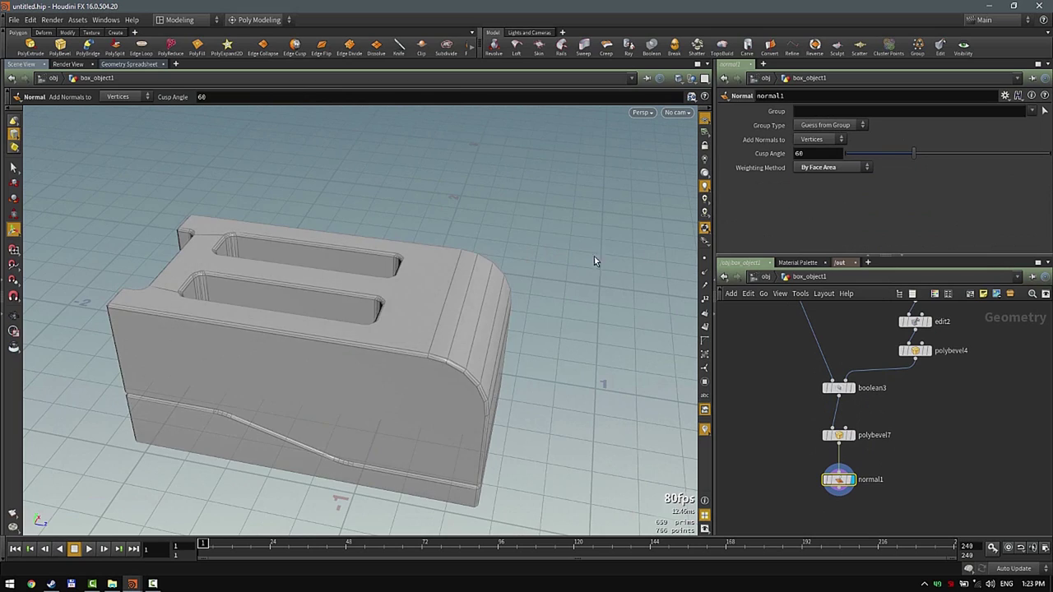
left_click_drag(595, 256, 859, 375, "alt")
right_click_drag(586, 289, 537, 304, "alt")
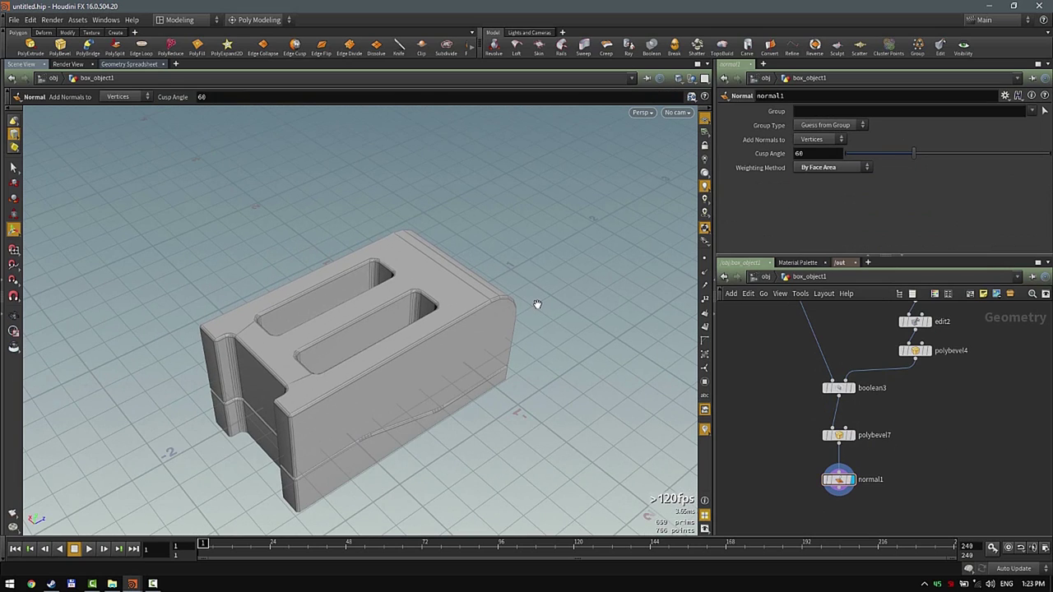
left_click_drag(538, 285, 631, 361)
- Select the slots' source node box2 and narrow it with its handles to about 0.15 wide
scroll(938, 426, "down", 4)
middle_click_drag(968, 381, 956, 443)
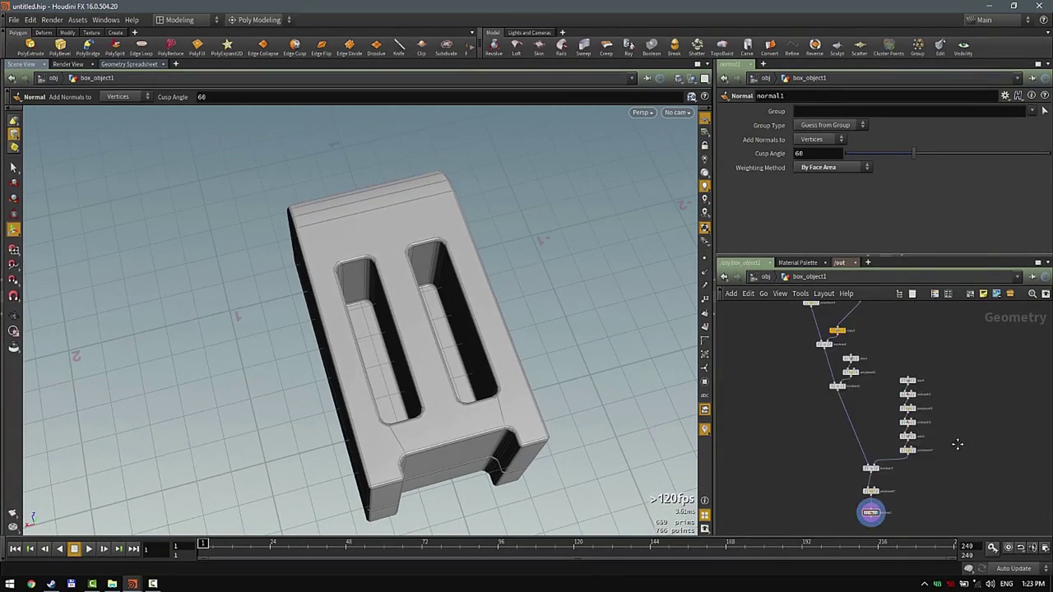
scroll(940, 379, "up", 3)
middle_click_drag(912, 343, 998, 472)
left_click(890, 340)
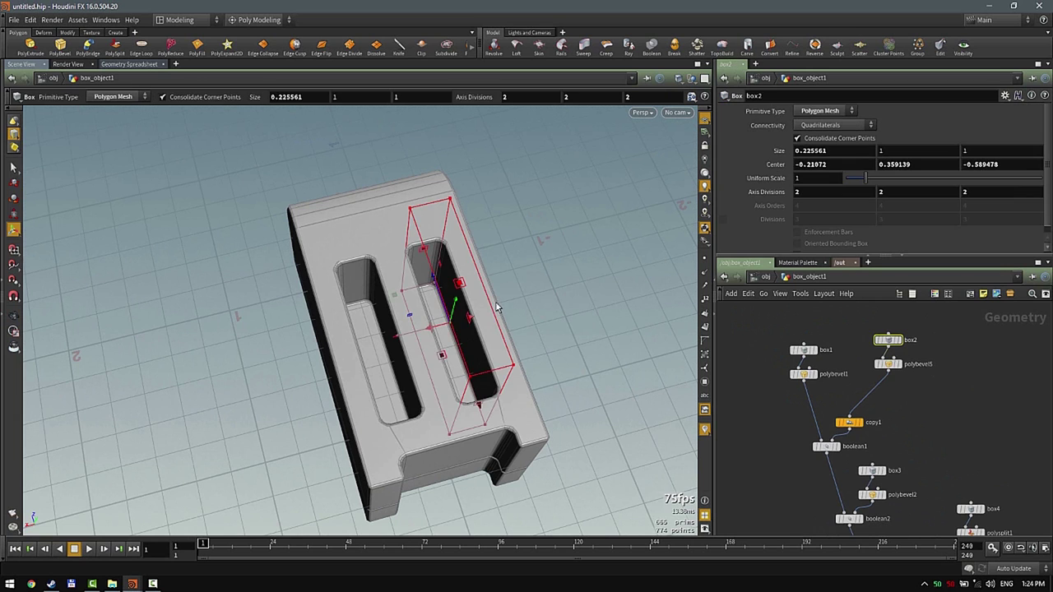
left_click_drag(429, 331, 436, 327)
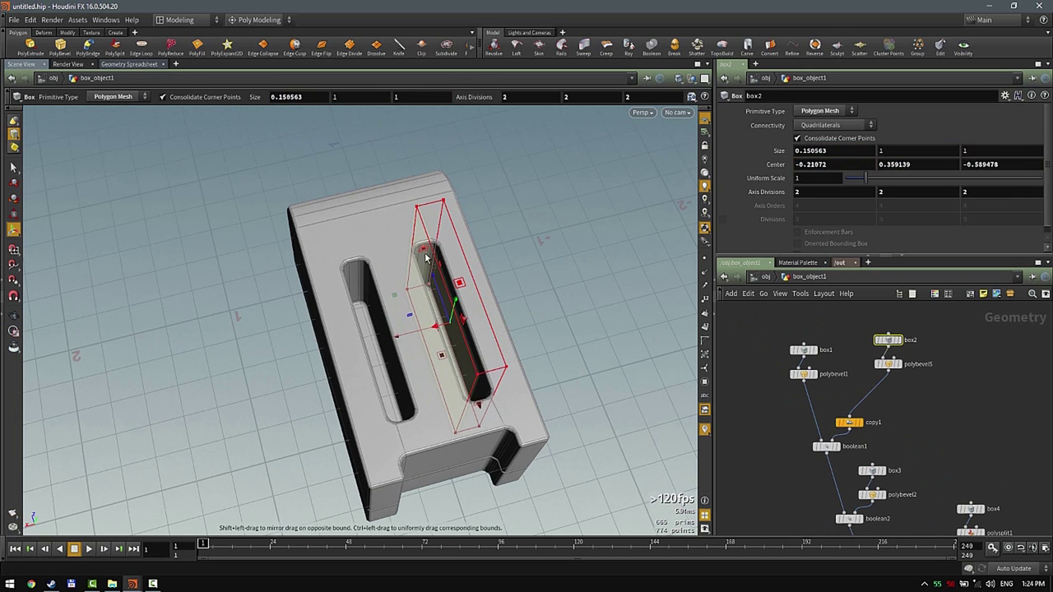
- Adjust both ends of box2 with its handles so the slots are about 0.98 long
left_click_drag(422, 249, 418, 244)
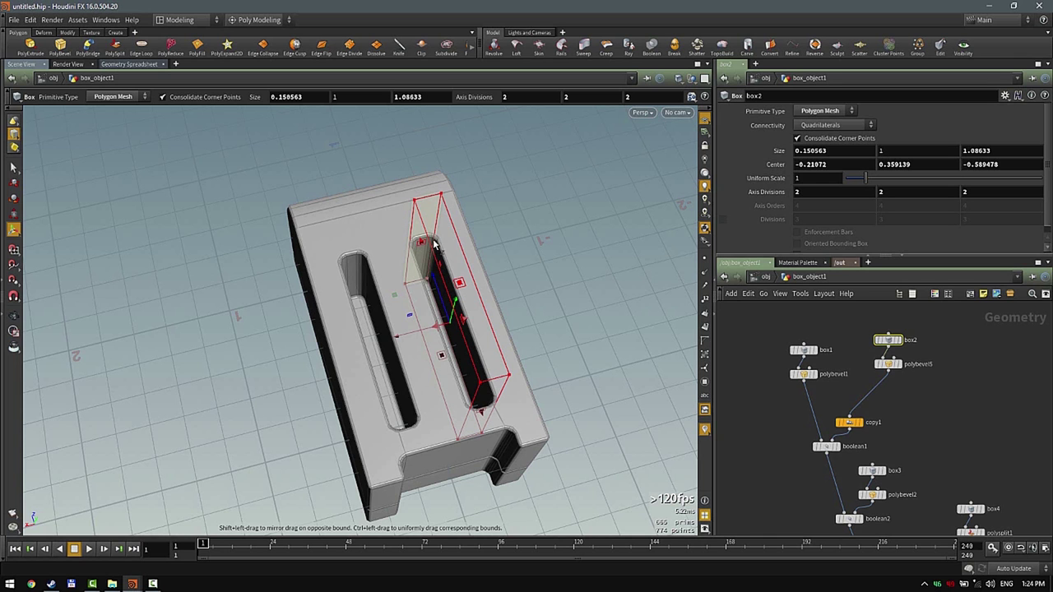
left_click_drag(483, 413, 468, 374)
left_click_drag(473, 370, 417, 374, "alt")
left_click_drag(258, 382, 236, 383)
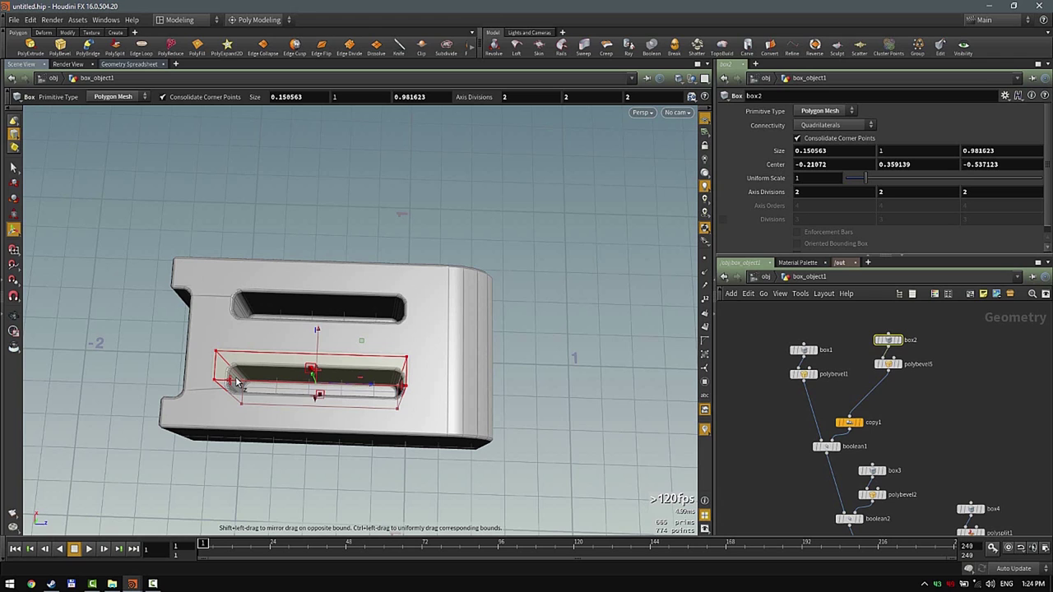
scroll(954, 393, "down", 2)
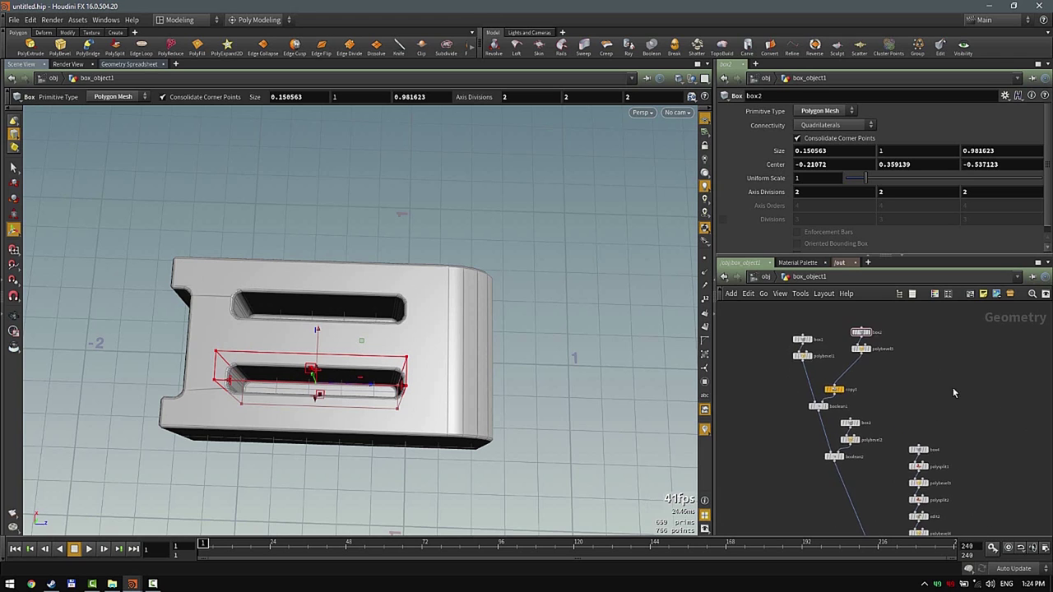
scroll(954, 394, "down", 3)
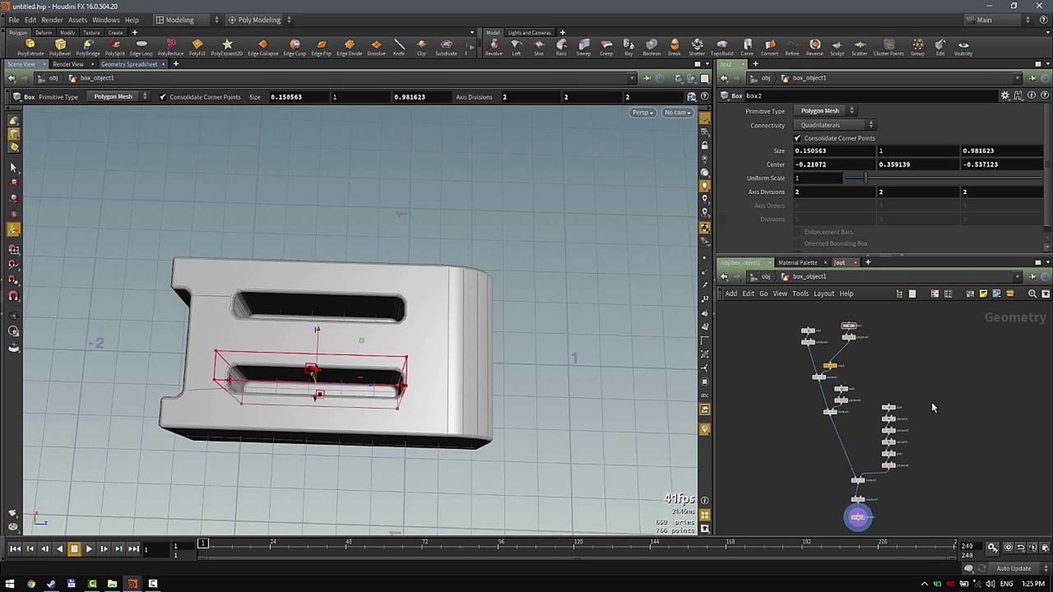
- Open Wall.hip from the houdiniday folder on the Desktop and dismiss the load warnings
left_click(12, 19)
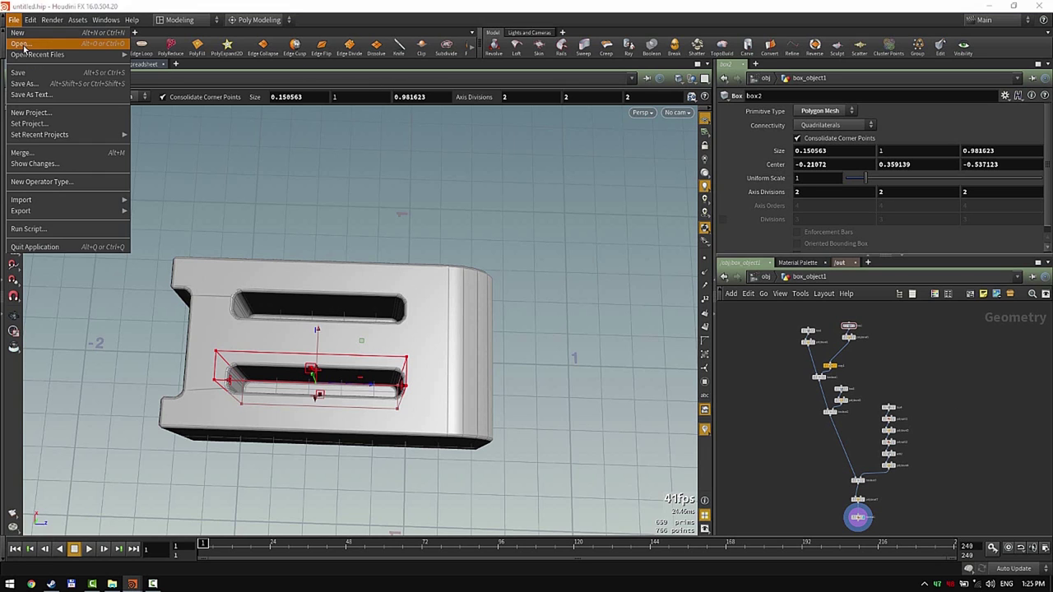
left_click(28, 41)
left_click(33, 68)
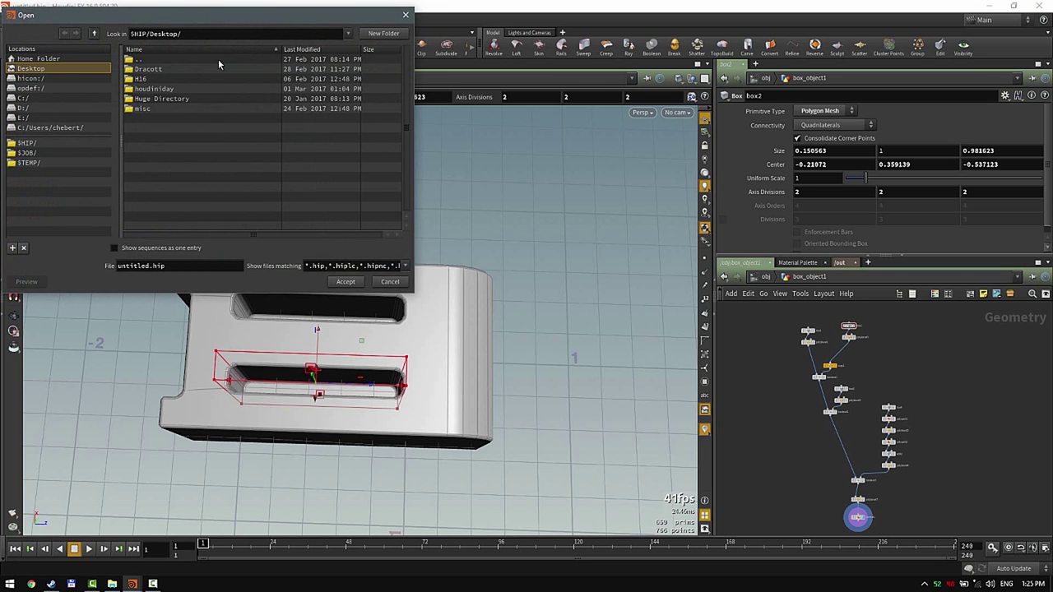
double_click(150, 88)
left_click(152, 73)
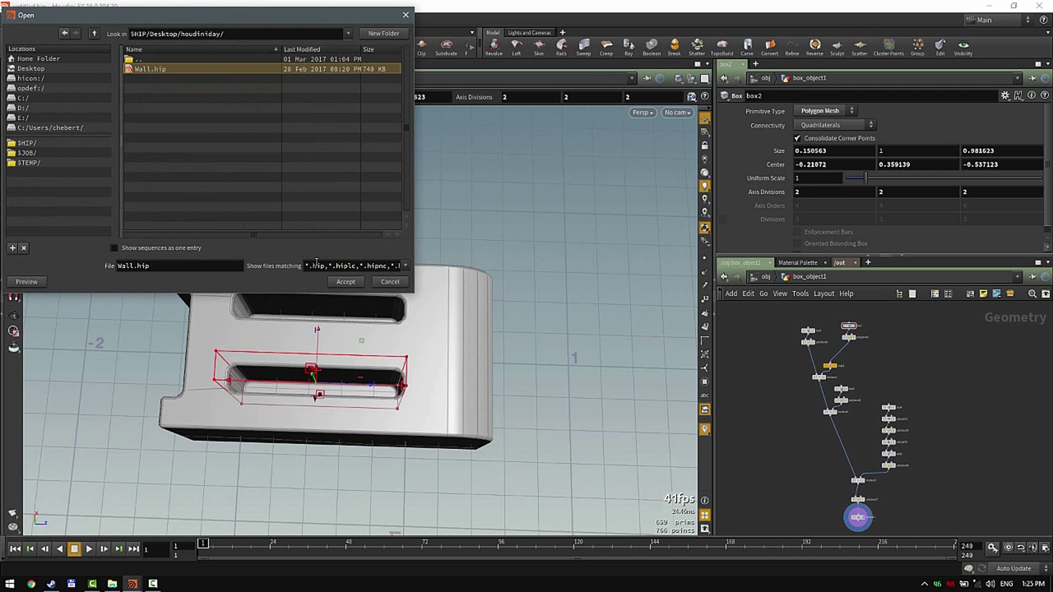
left_click(345, 282)
left_click(356, 298)
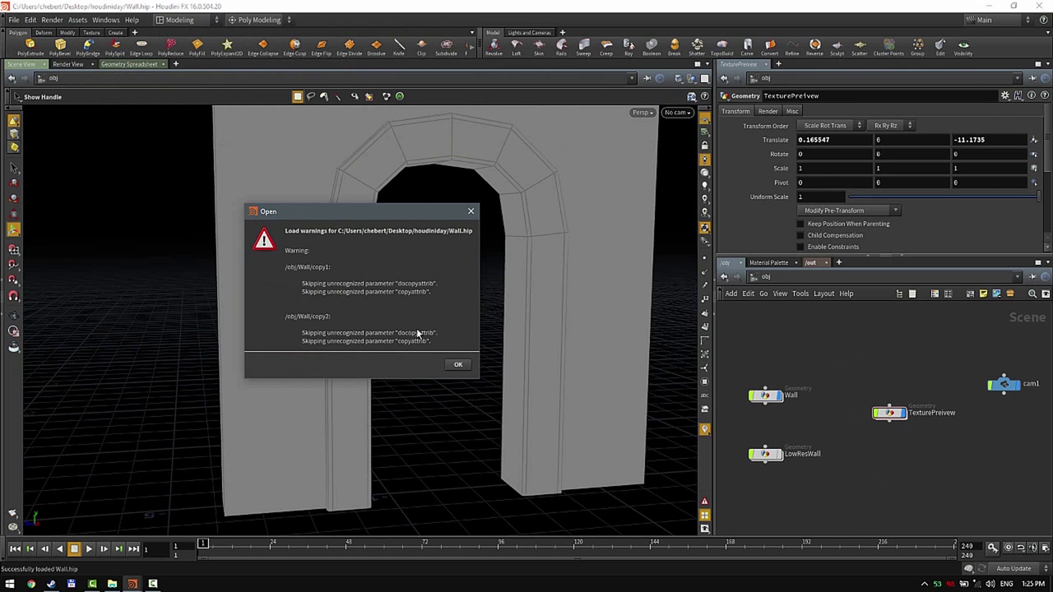
left_click(459, 366)
- Enter the Wall object's network and move the file1 node down, away from rop_geometry1
left_click_drag(480, 246, 444, 290, "alt")
scroll(785, 396, "down", 1)
middle_click_drag(796, 410, 759, 367)
double_click(760, 384)
scroll(757, 380, "down", 2)
scroll(870, 425, "up", 4)
middle_click_drag(819, 434, 915, 451)
scroll(844, 460, "up", 4)
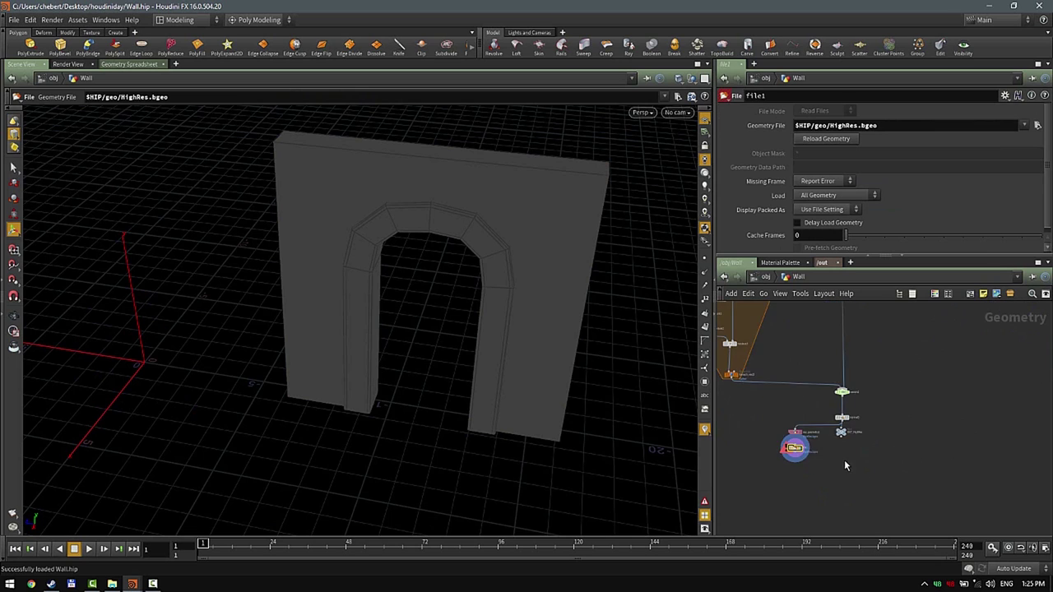
left_click_drag(762, 484, 751, 515)
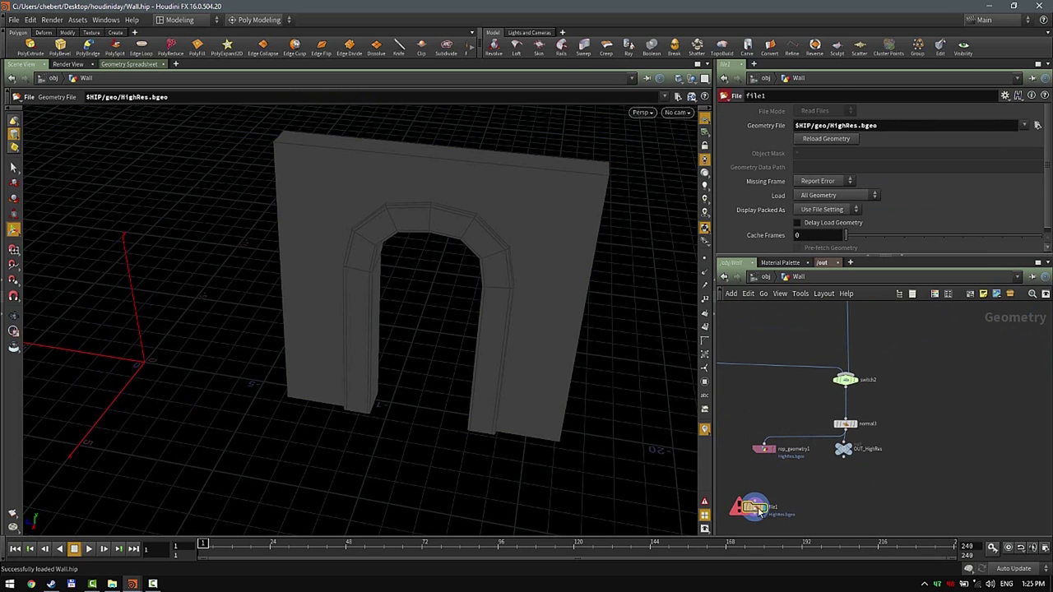
scroll(841, 469, "up", 2)
middle_click_drag(840, 467, 840, 496)
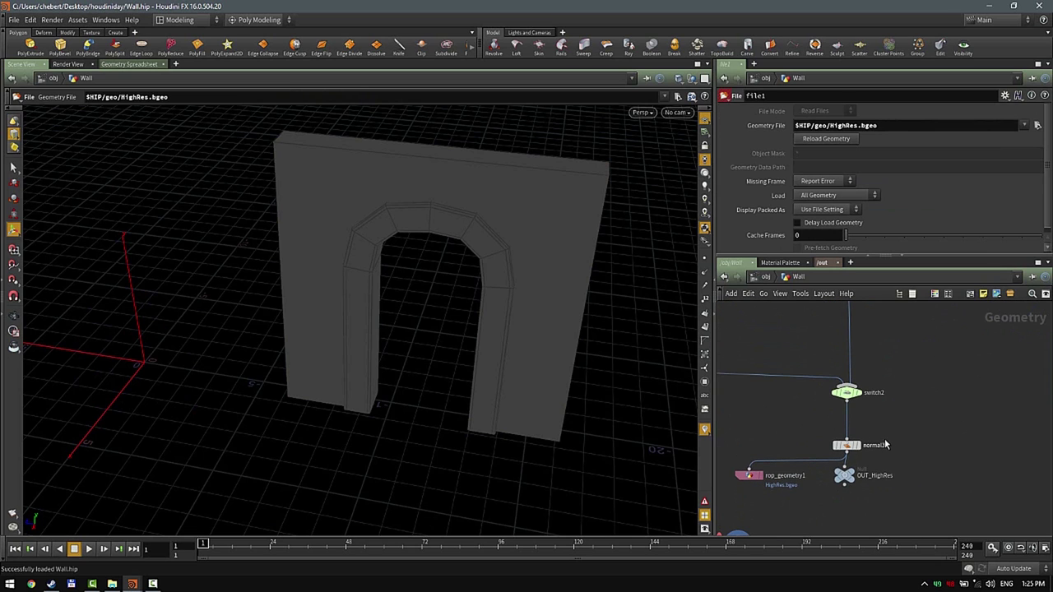
- Set switch2's Select Input to 1, then display the OUT_HighRes null and move it slightly lower
left_click(831, 395)
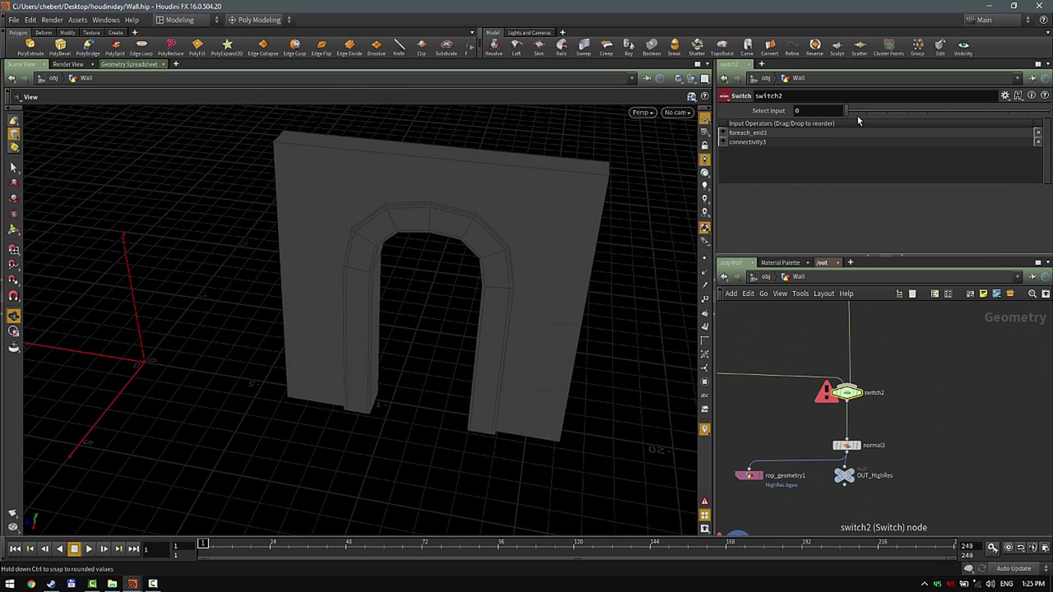
left_click_drag(859, 115, 866, 112)
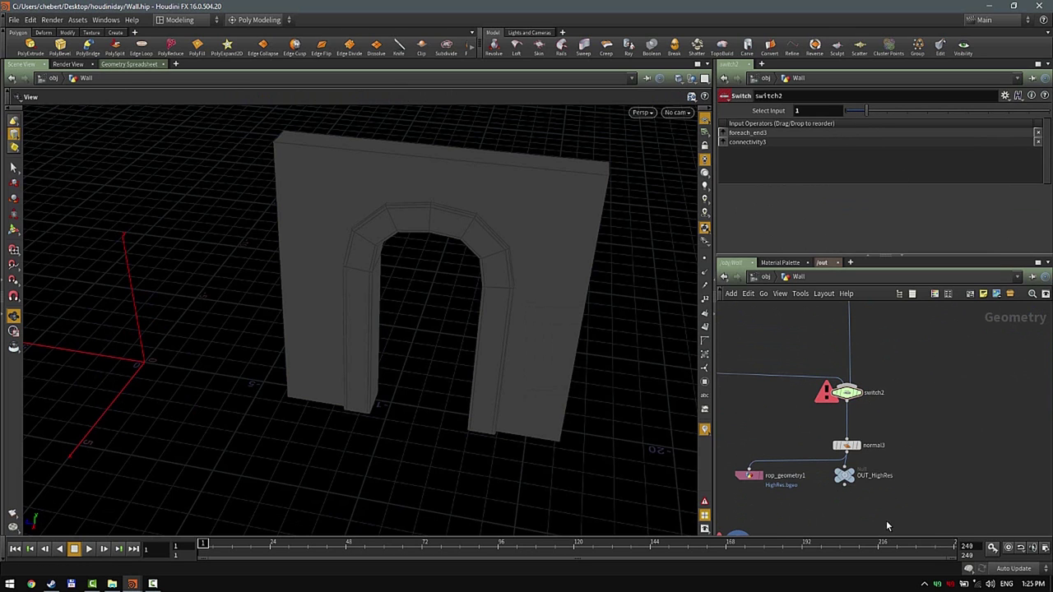
left_click(853, 476)
left_click_drag(846, 477, 858, 500)
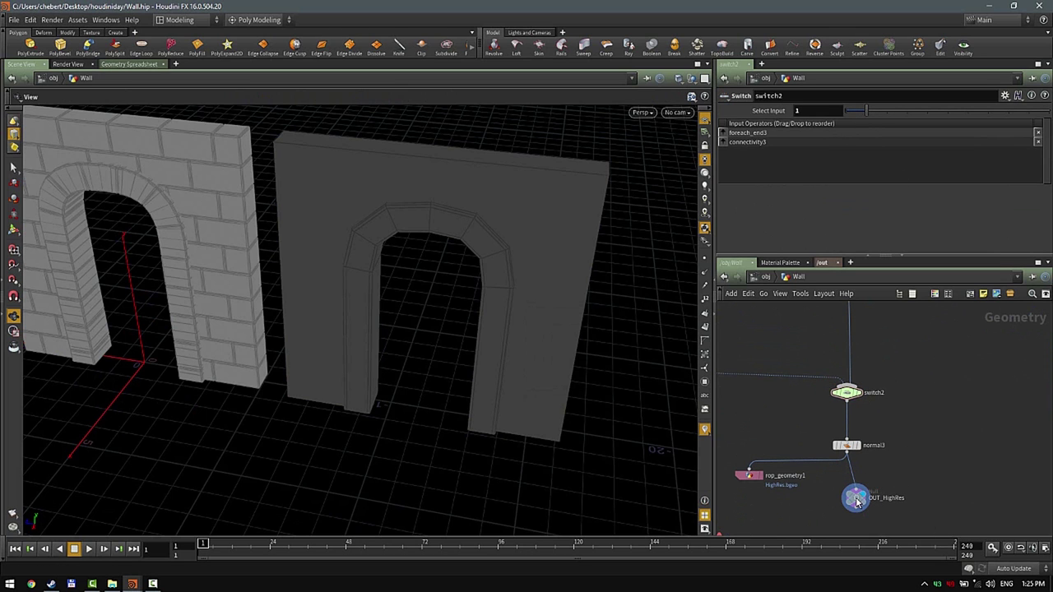
left_click(857, 502)
scroll(571, 341, "down", 1)
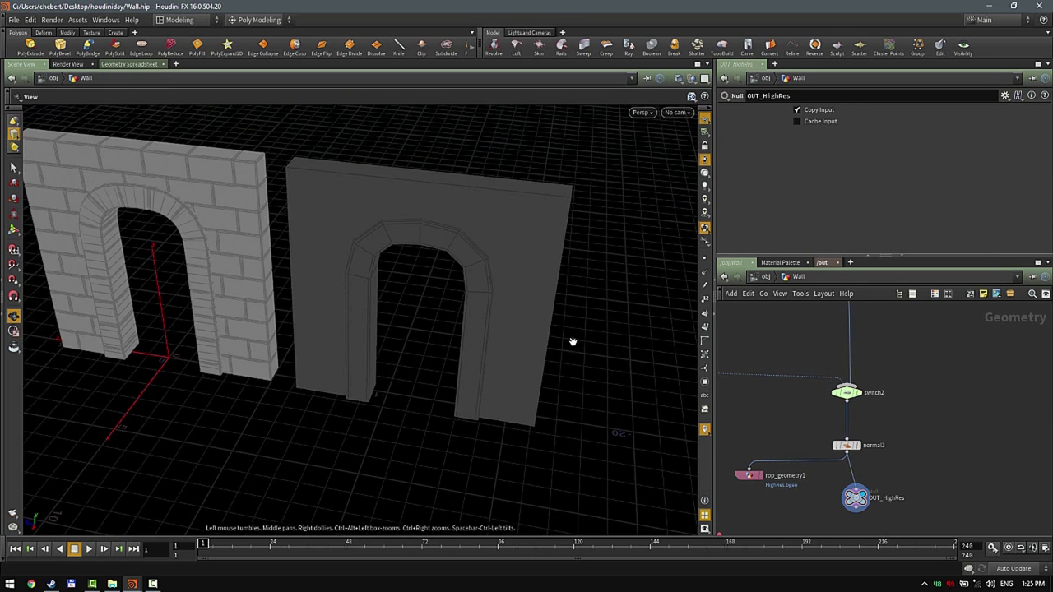
- Hide the TexturePreivew object at scene level, then re-enter the Wall network and examine the brick archway on its own
left_click(765, 277)
left_click(874, 396)
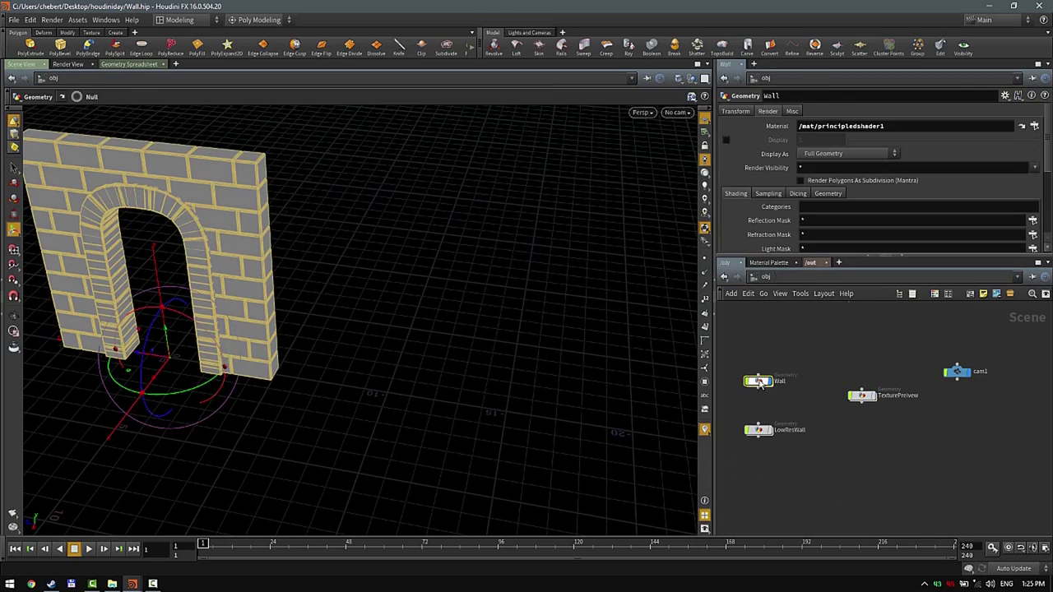
double_click(759, 382)
key("g")
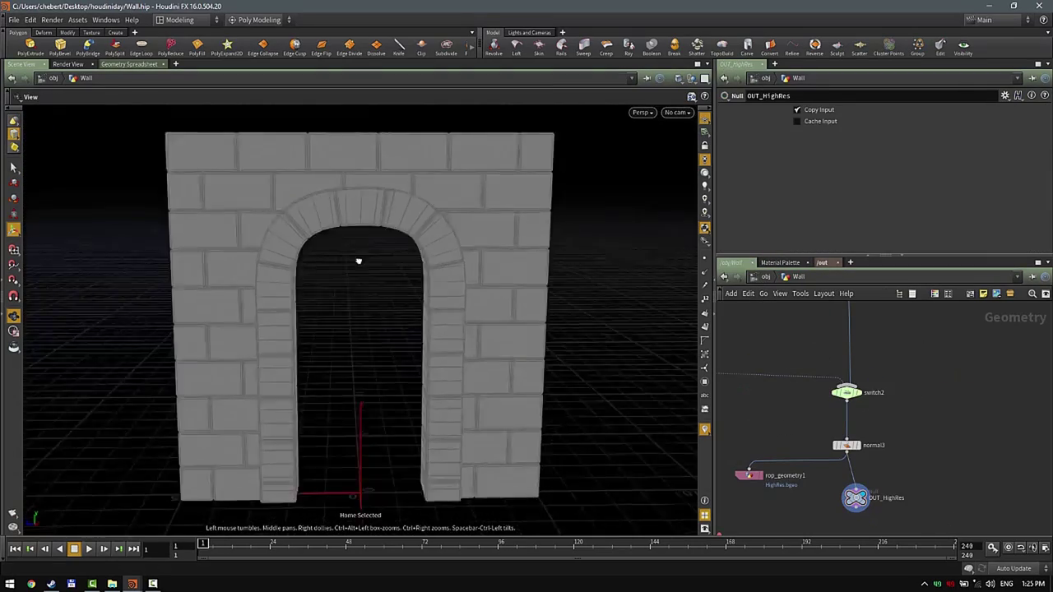
key("w")
mouse_move(359, 261)
left_mouse_down()
mouse_move(430, 277)
mouse_move(219, 275)
mouse_move(480, 278)
mouse_move(458, 307)
mouse_move(400, 299)
mouse_move(435, 286)
left_mouse_up()
key("w")
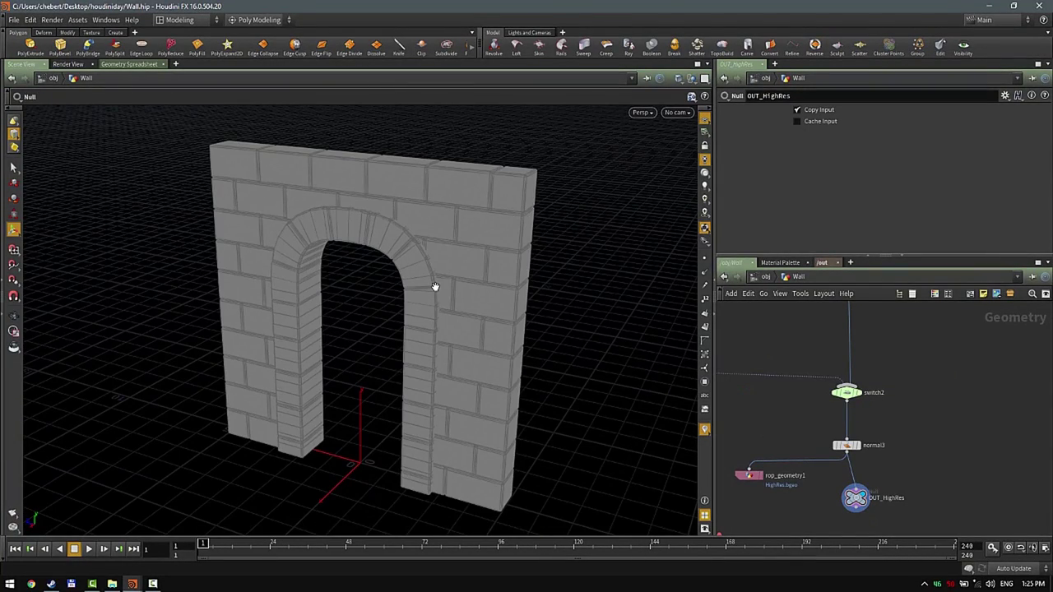
mouse_move(423, 294)
left_mouse_down()
mouse_move(390, 313)
mouse_move(419, 299)
left_mouse_up()
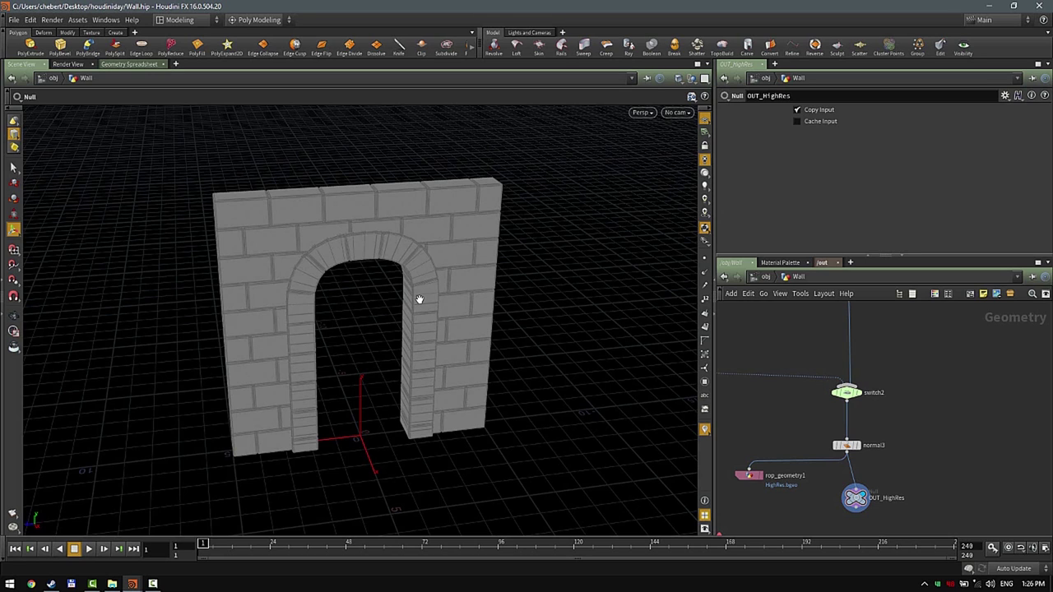
- Bring the whole Wall node network into view and enlarge the network pane upward
scroll(938, 352, "down", 5)
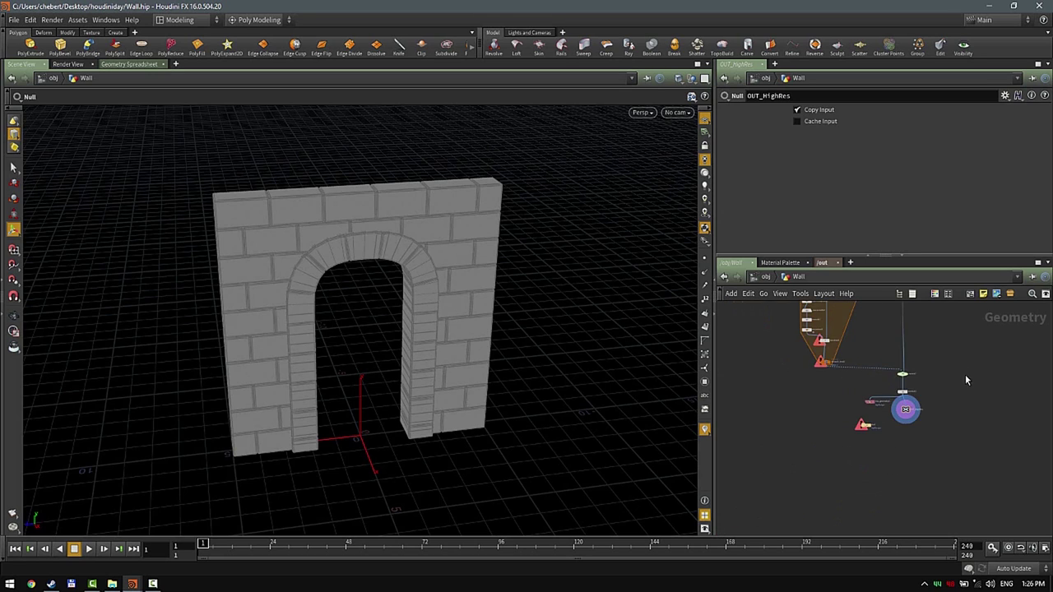
middle_click_drag(969, 319, 982, 441)
scroll(957, 472, "down", 3)
middle_click_drag(950, 472, 872, 486)
scroll(872, 485, "down", 2)
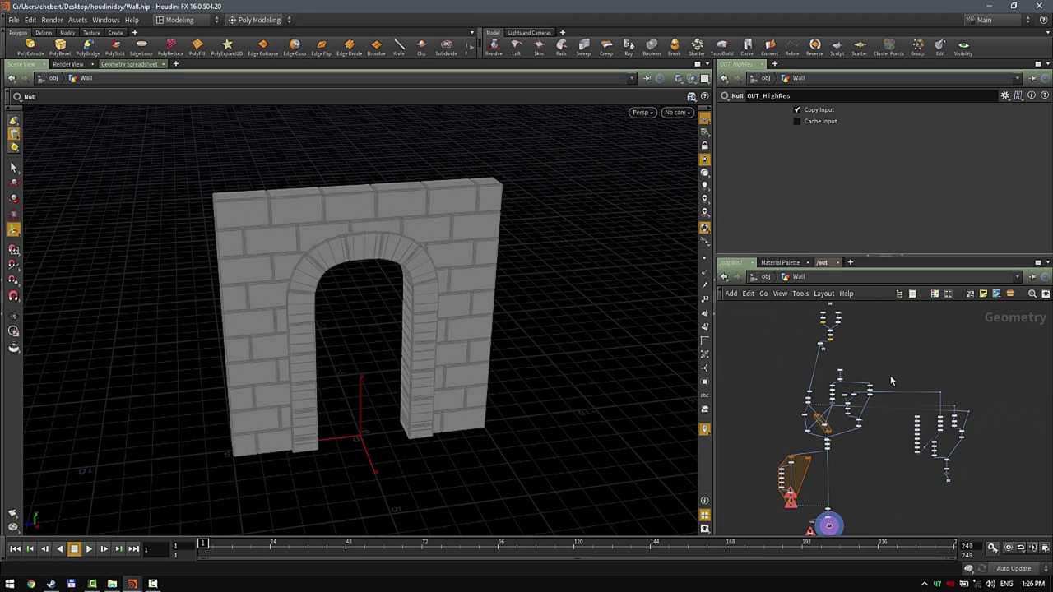
left_click_drag(914, 255, 915, 202)
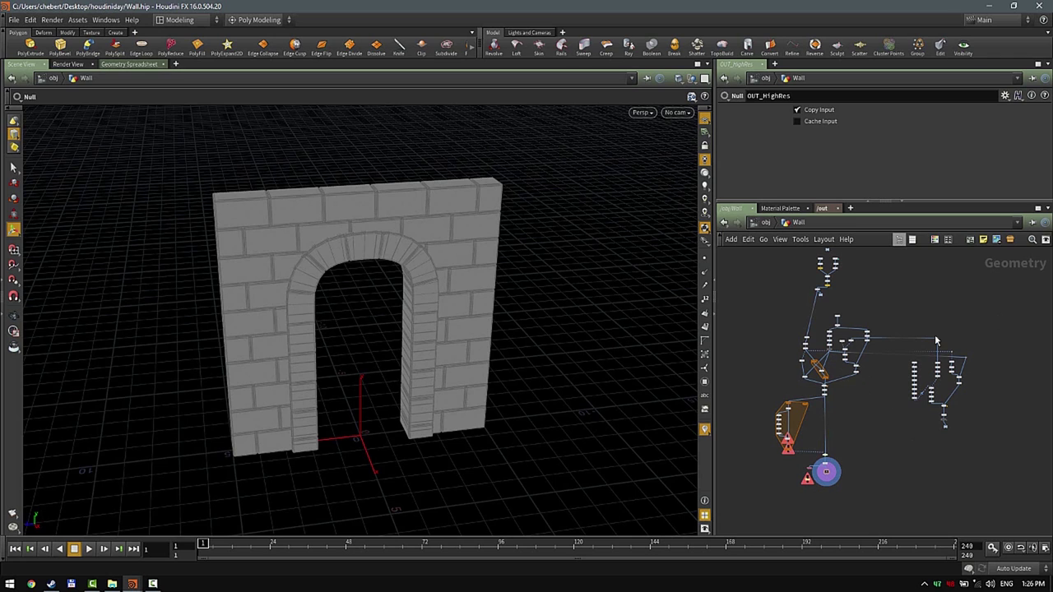
- Examine the sections of the Wall network by selecting the low-resolution branch, the null1 node and the foreach block in turn
left_click_drag(897, 310, 981, 418)
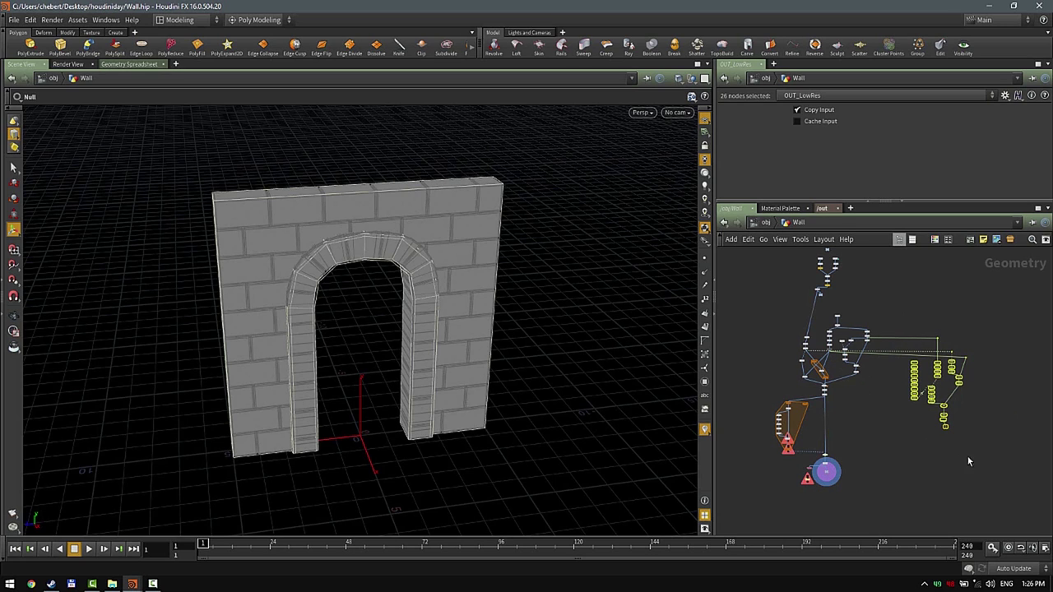
left_click(943, 309)
scroll(779, 278, "up", 1)
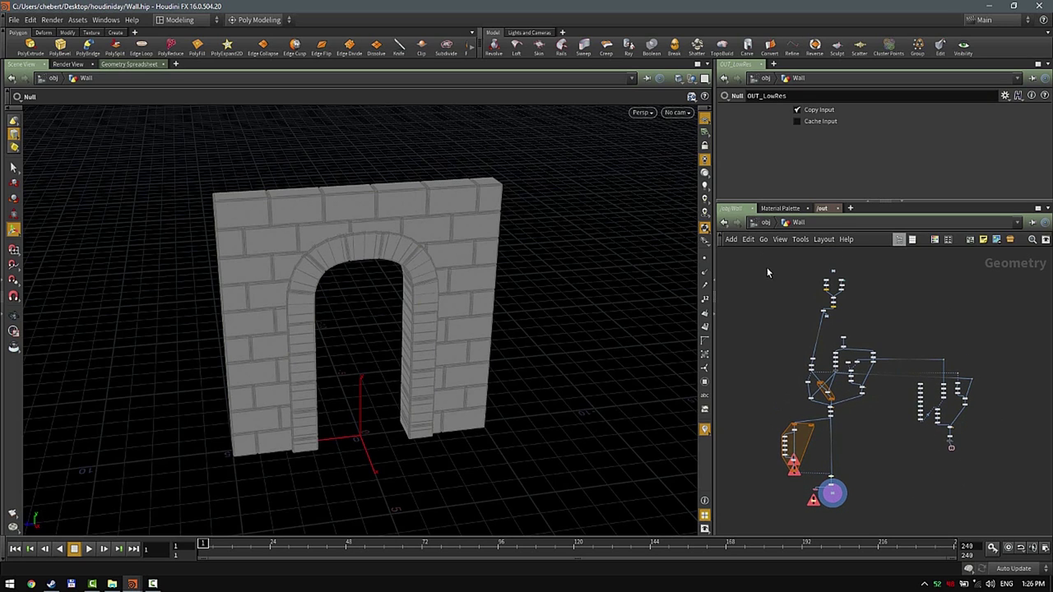
left_click_drag(767, 267, 880, 463)
left_click(877, 462)
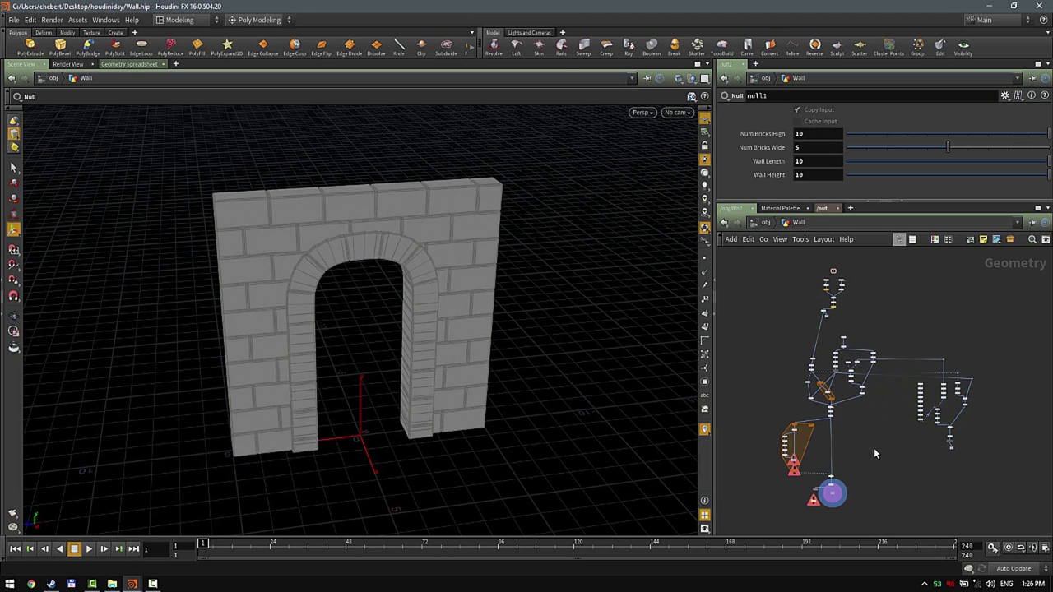
scroll(869, 443, "up", 1)
scroll(810, 454, "up", 1)
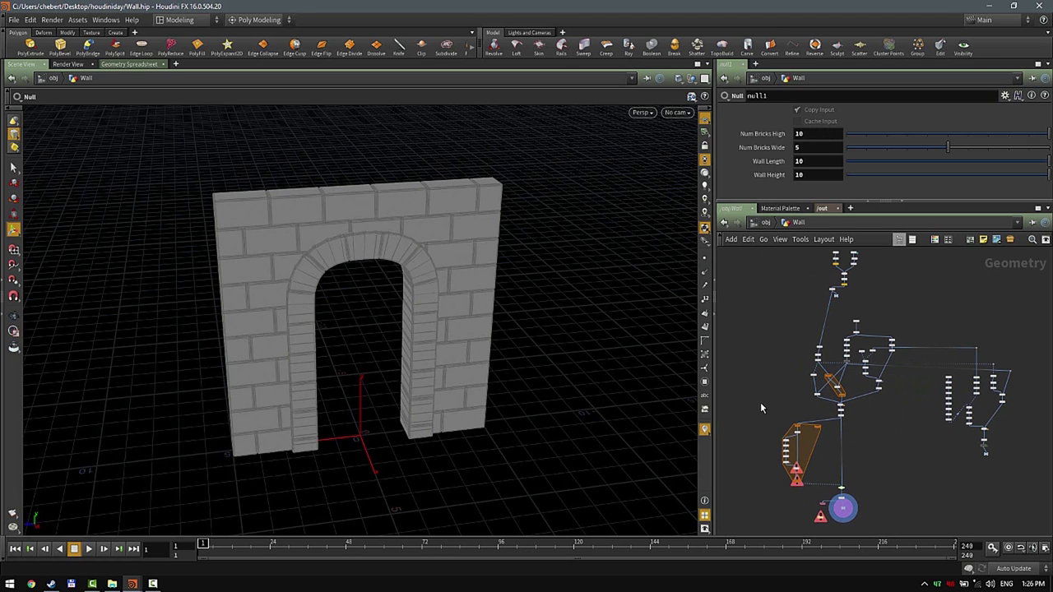
left_click_drag(760, 402, 825, 497)
left_click(879, 443)
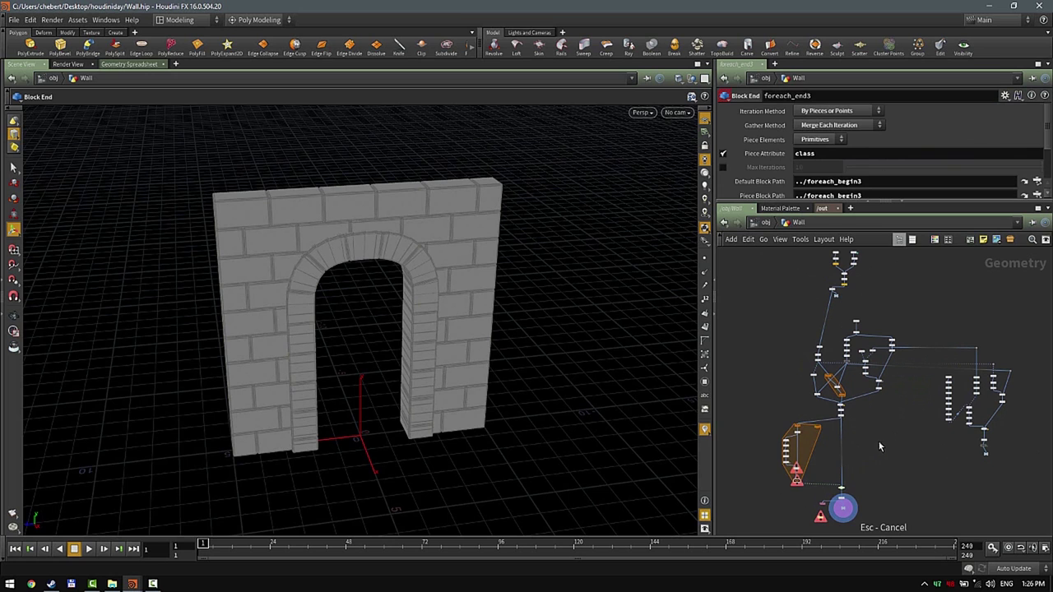
middle_click_drag(880, 439, 878, 475)
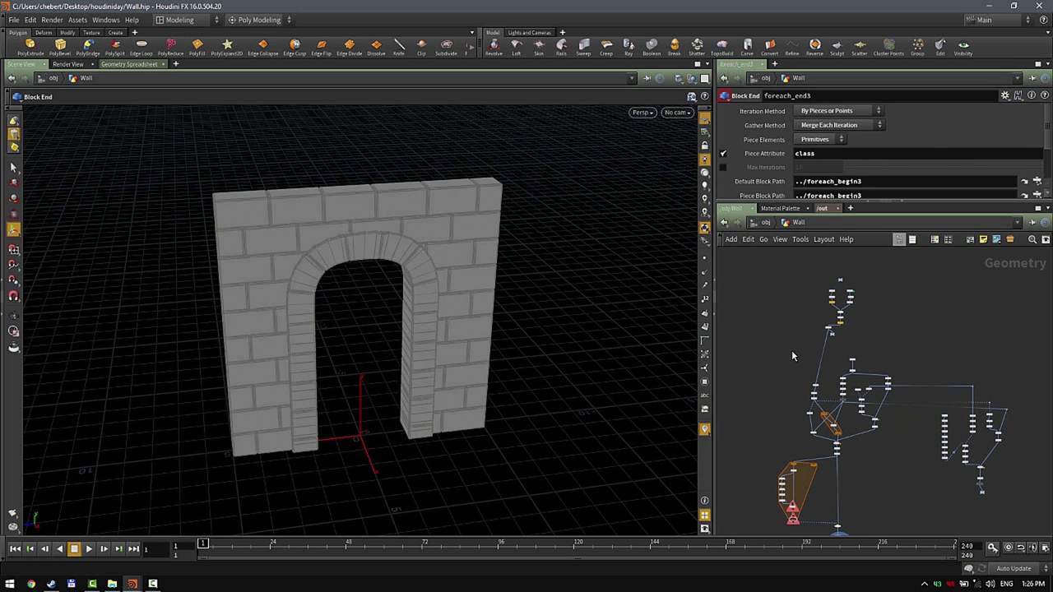
- Select the null1 node above the two box nodes and enlarge the parameter area that shows its brick and wall controls
middle_click_drag(853, 339, 869, 385)
scroll(866, 385, "up", 7)
middle_click_drag(827, 418, 933, 406)
mouse_move(655, 405)
left_mouse_down("alt")
mouse_move(588, 356)
mouse_move(644, 409)
left_mouse_up("alt")
scroll(623, 389, "down", 2)
middle_click_drag(798, 361, 767, 453)
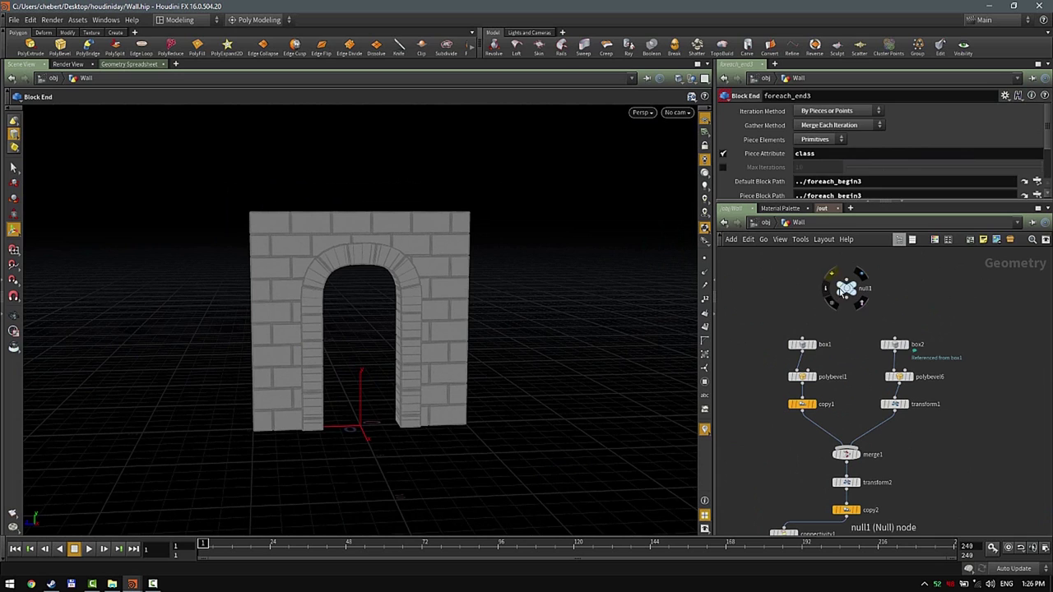
left_click(848, 289)
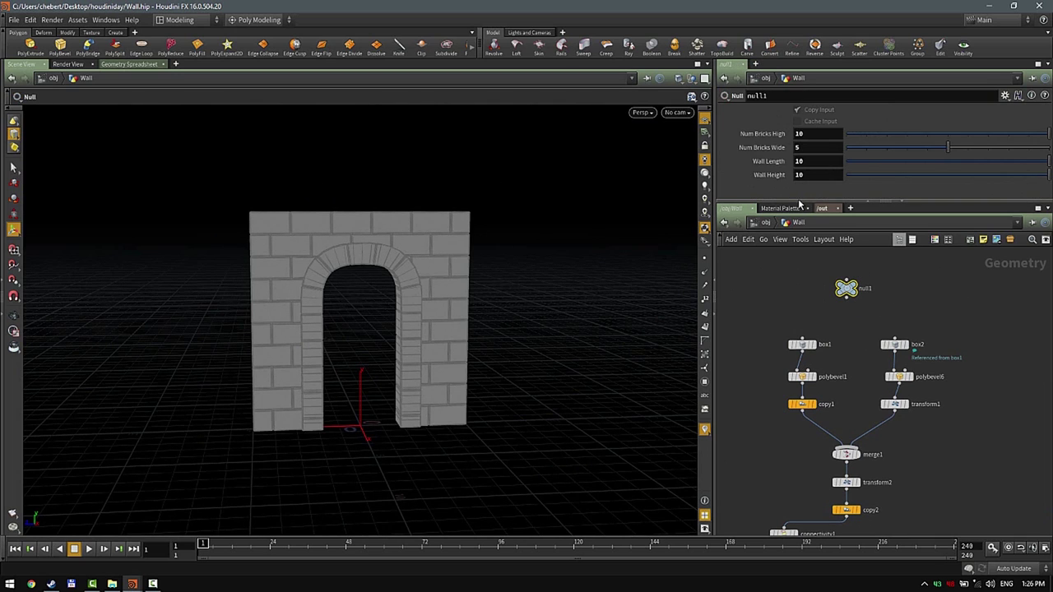
left_click_drag(799, 203, 799, 229)
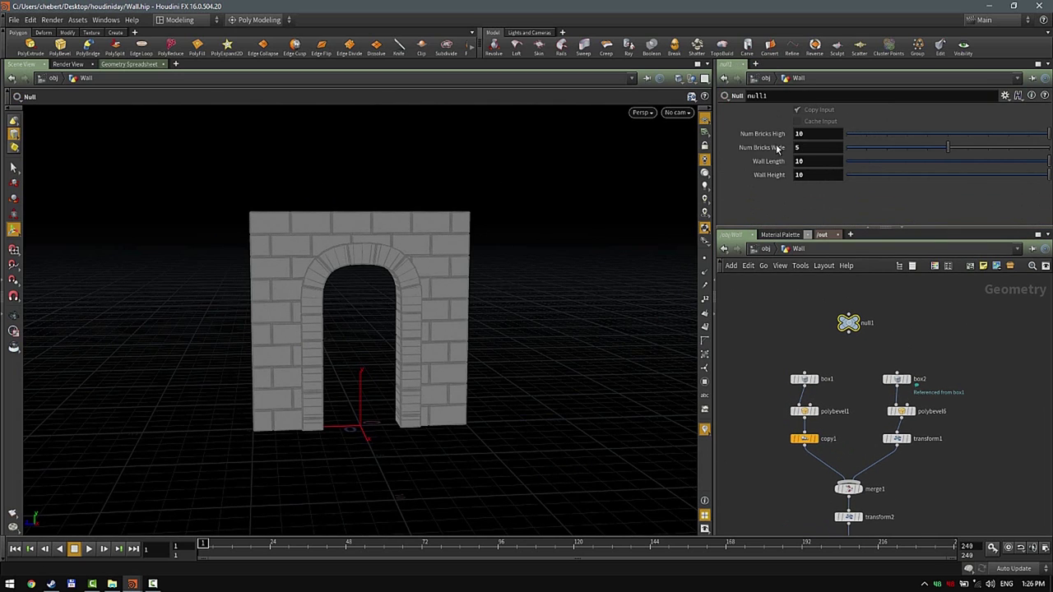
- Vary the brick counts on null1, finishing with Num Bricks High at 10 and Num Bricks Wide at 8
left_click_drag(499, 215, 481, 245, "alt")
scroll(482, 245, "up", 2)
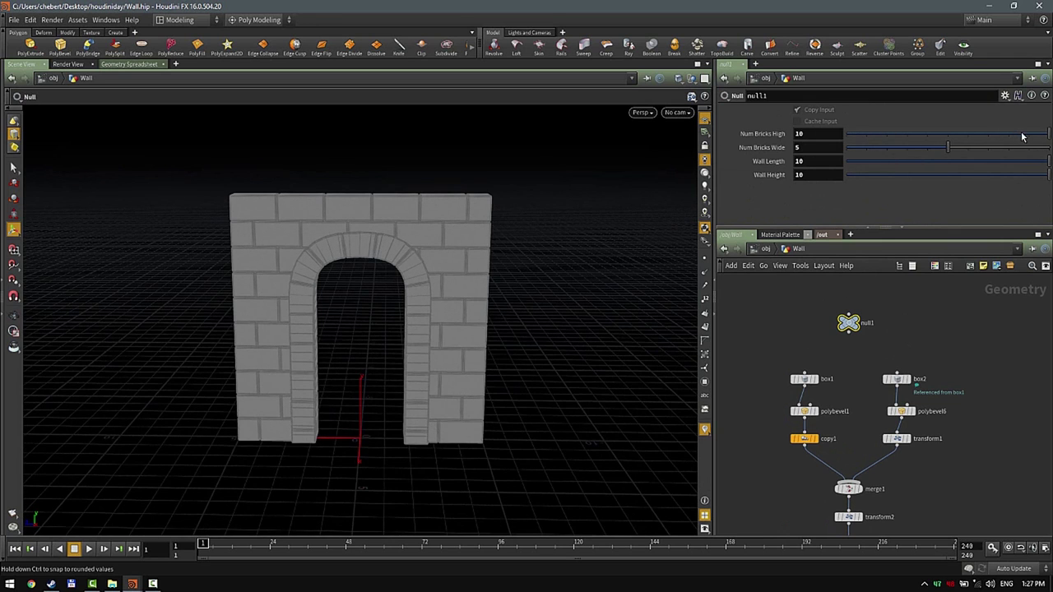
left_click_drag(990, 141, 1047, 148)
left_click_drag(971, 146, 1013, 149)
left_click_drag(939, 133, 1008, 135)
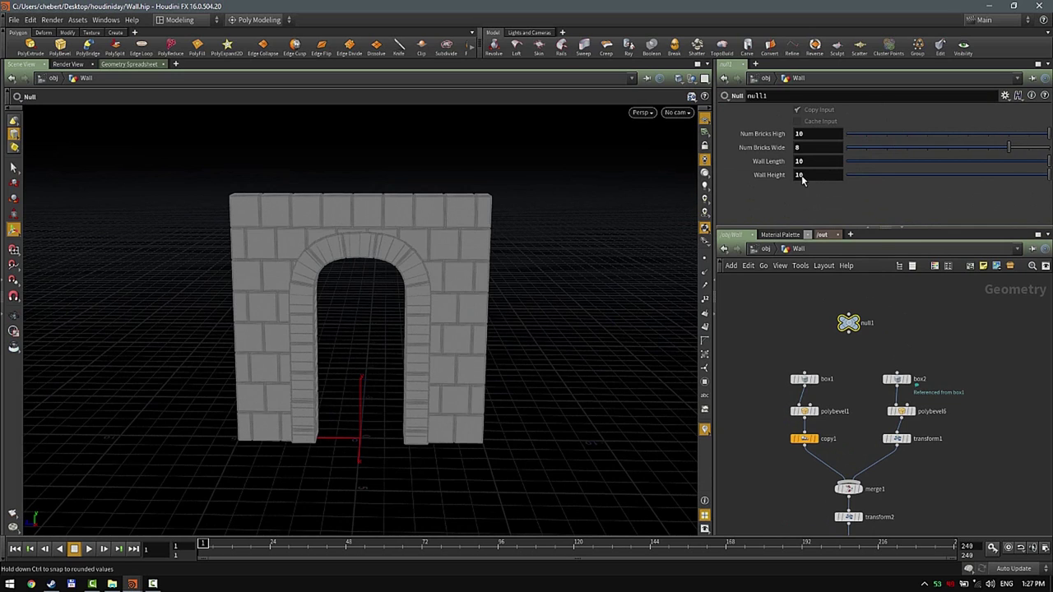
- Examine the beveled brick joints above the arch up close, and the whole shaded archway from several angles
right_click_drag(658, 191, 617, 202, "alt")
left_click_drag(616, 202, 587, 172, "alt")
right_click_drag(588, 172, 435, 282, "alt")
left_click_drag(436, 282, 398, 346, "alt")
right_click_drag(398, 345, 524, 245, "alt")
left_click_drag(525, 245, 486, 257, "alt")
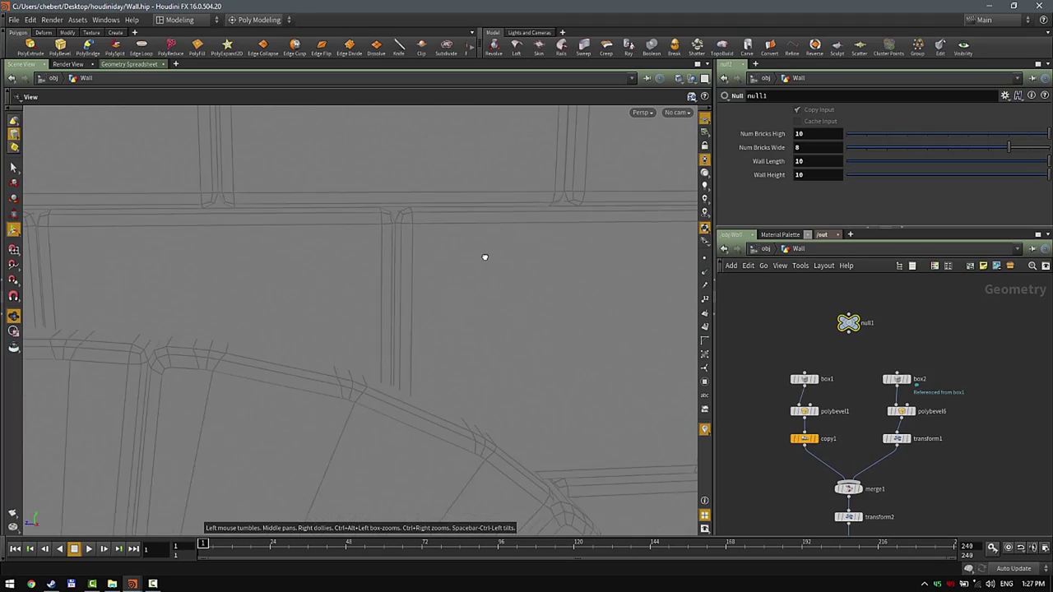
right_click_drag(486, 258, 496, 353, "alt")
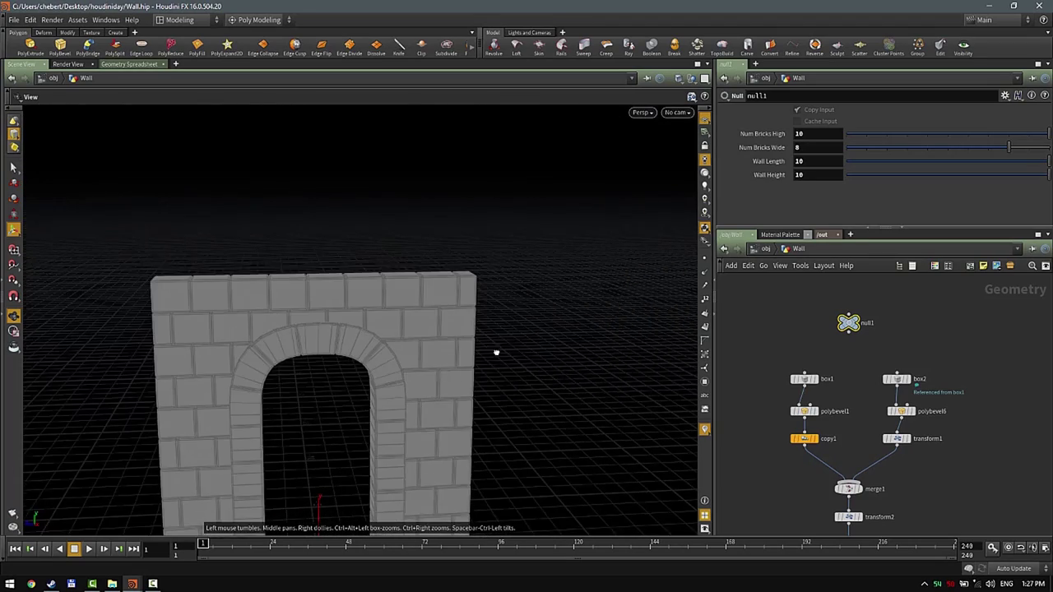
left_click_drag(496, 352, 621, 216)
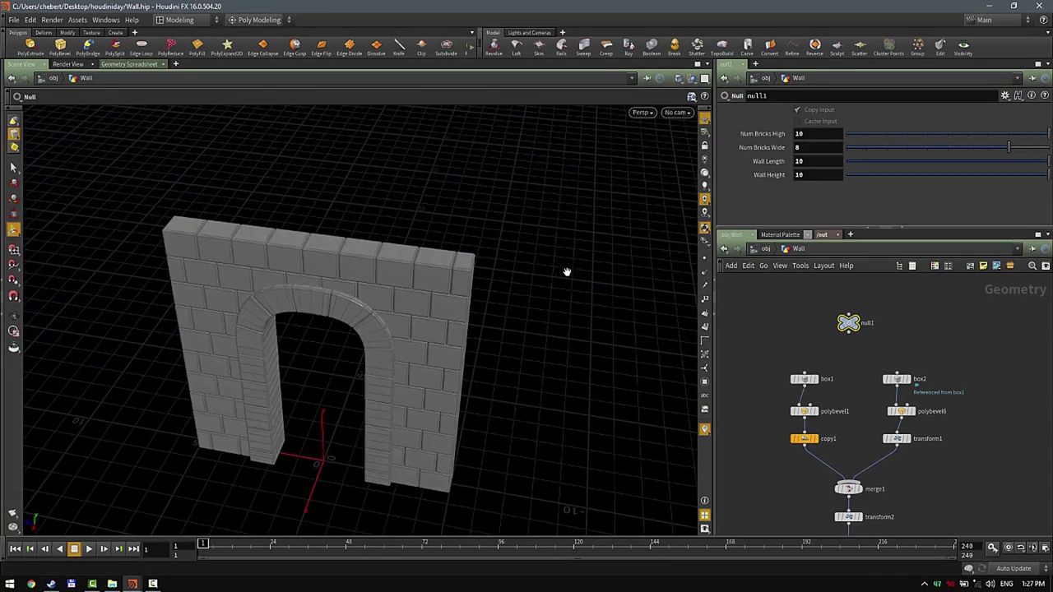
left_click_drag(567, 271, 593, 200)
right_click_drag(592, 200, 483, 280)
left_click_drag(482, 280, 474, 209)
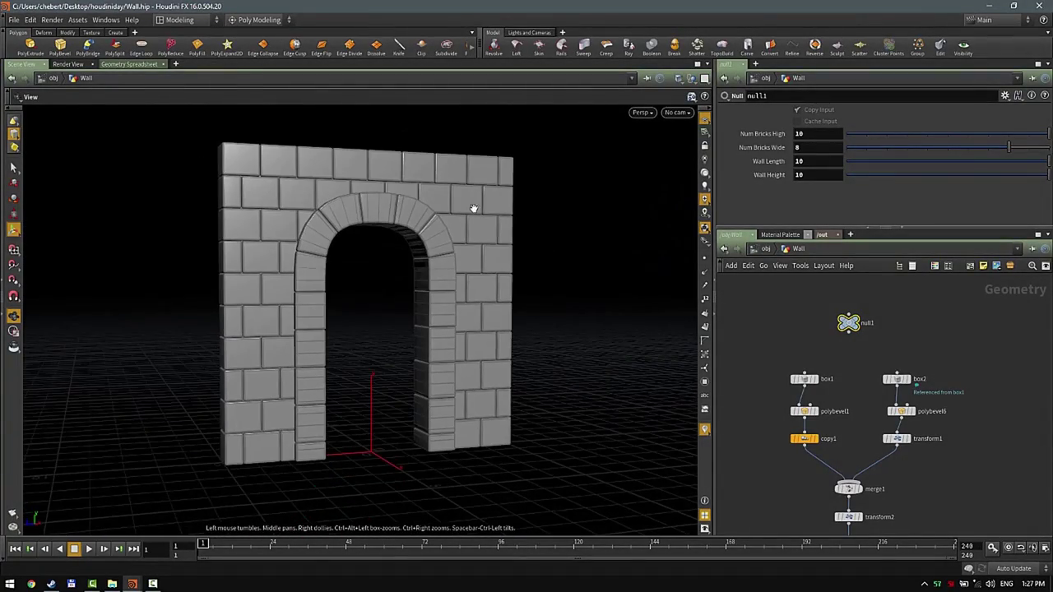
left_click_drag(402, 302, 448, 298)
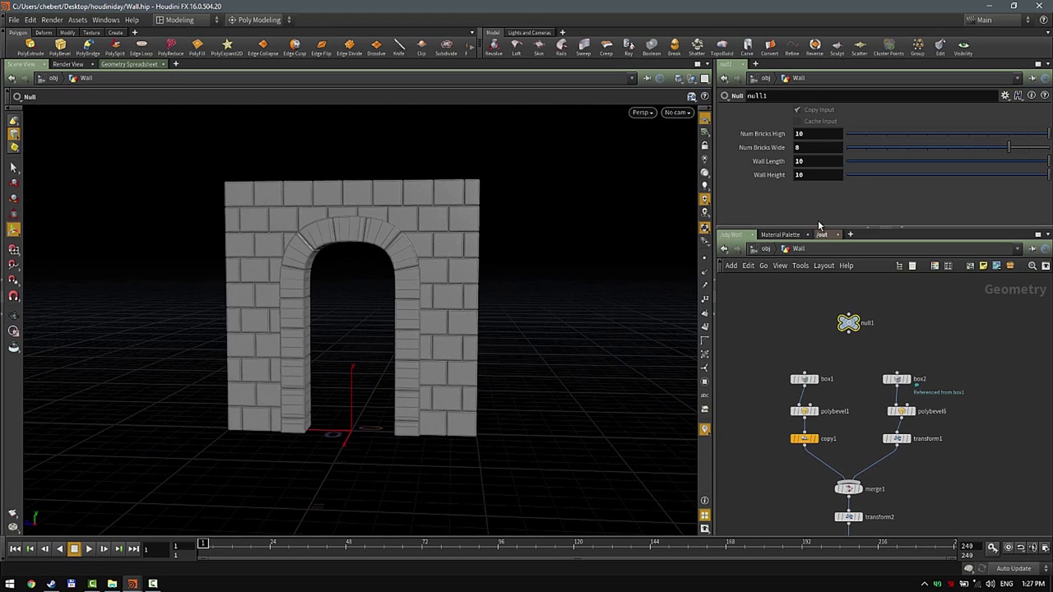
- Try another Wall Height and undo it, then set Num Bricks High to 6 and Num Bricks Wide to 5
mouse_move(822, 175)
middle_mouse_down()
mouse_move(822, 150)
mouse_move(844, 151)
mouse_move(816, 177)
mouse_move(886, 160)
mouse_move(822, 162)
middle_mouse_up()
key("ctrl+z")
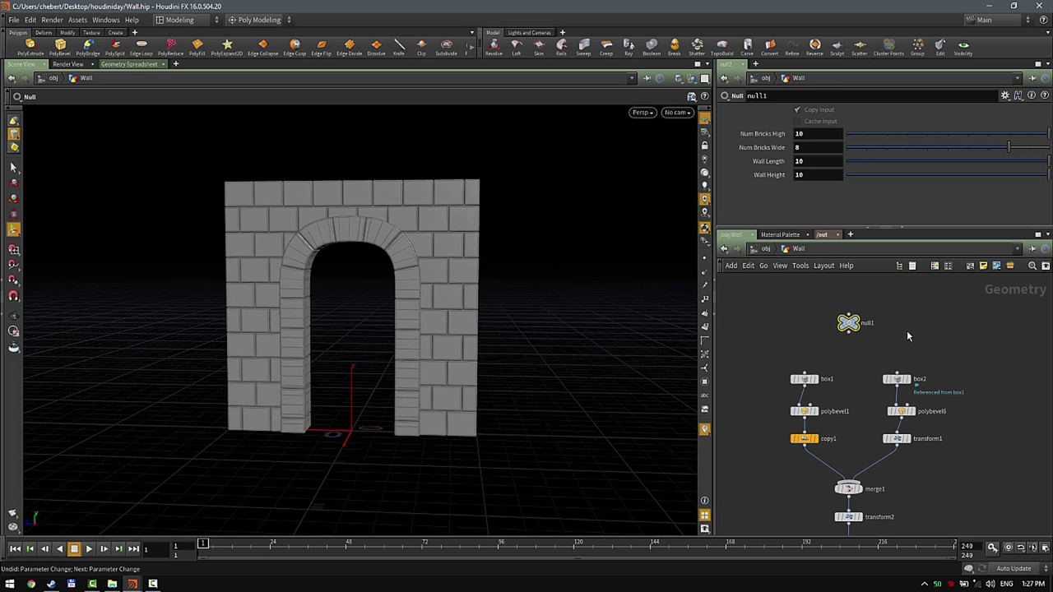
left_click(981, 149)
left_click(970, 135)
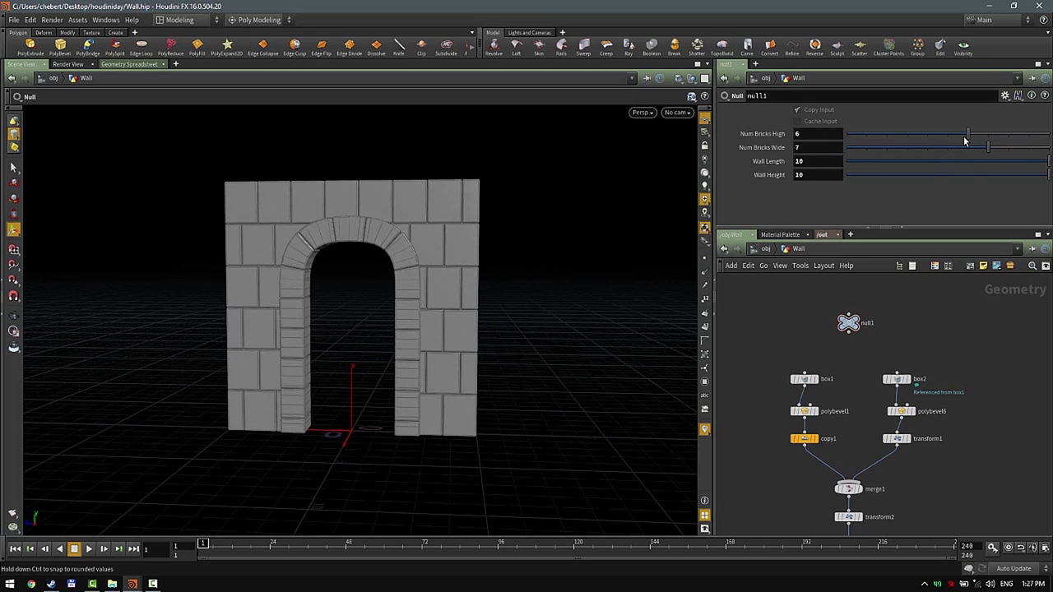
left_click(951, 149)
mouse_move(601, 268)
left_mouse_down("alt")
mouse_move(653, 278)
mouse_move(603, 282)
left_mouse_up("alt")
- Select the grid1 node at the start of the arch branch to show its parameters and viewport handles
scroll(920, 337, "down", 2)
middle_click_drag(978, 432, 891, 319)
middle_click_drag(844, 479, 921, 364)
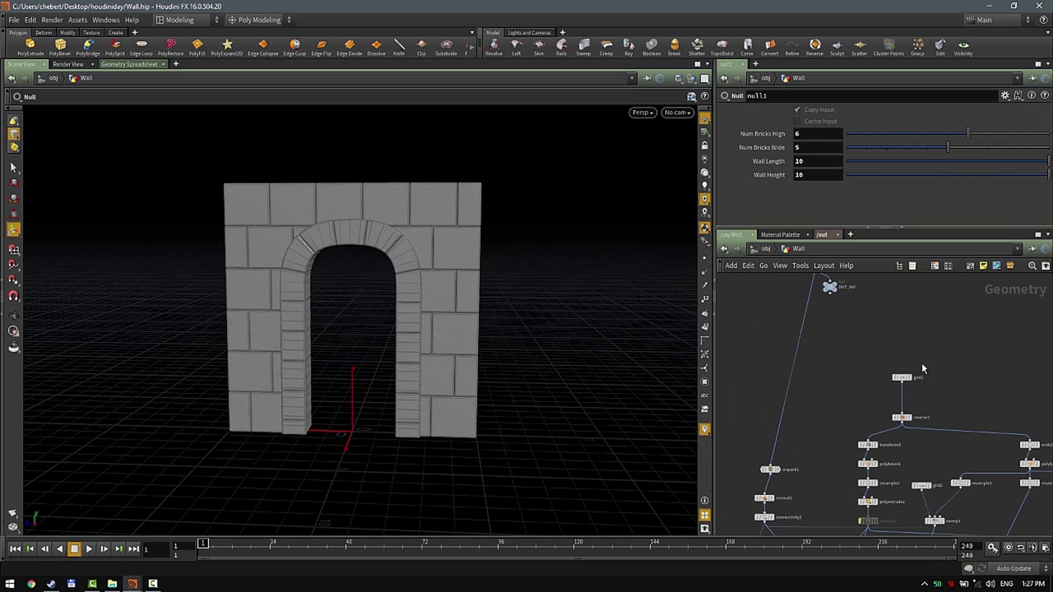
left_click_drag(932, 356, 875, 390)
mouse_move(911, 381)
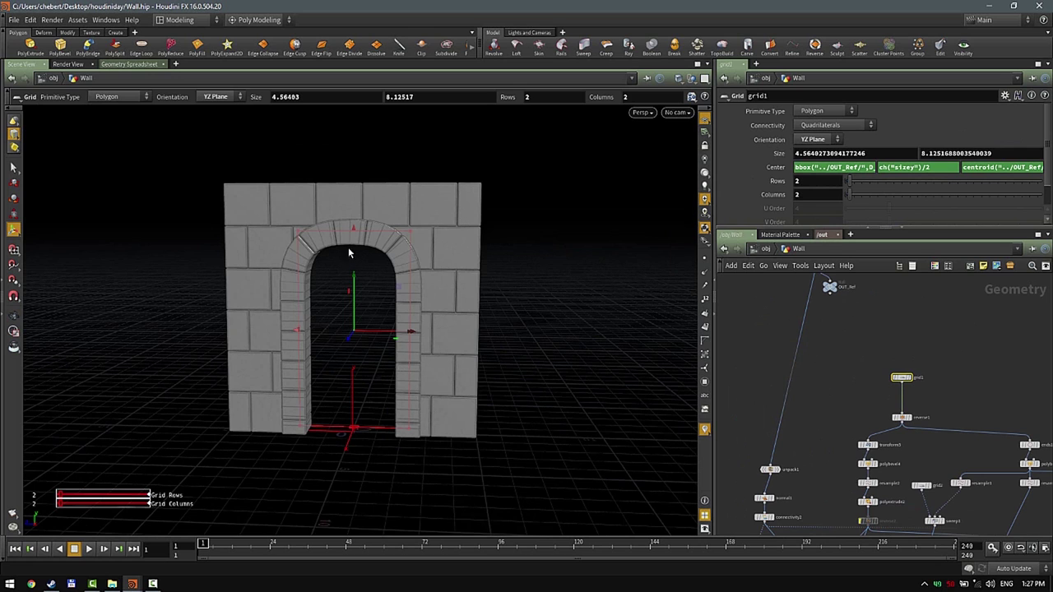
- Resize the doorway grid in the viewport to about 5.79 wide and 8.43 high, then examine the arch in perspective
left_click_drag(350, 228, 445, 333)
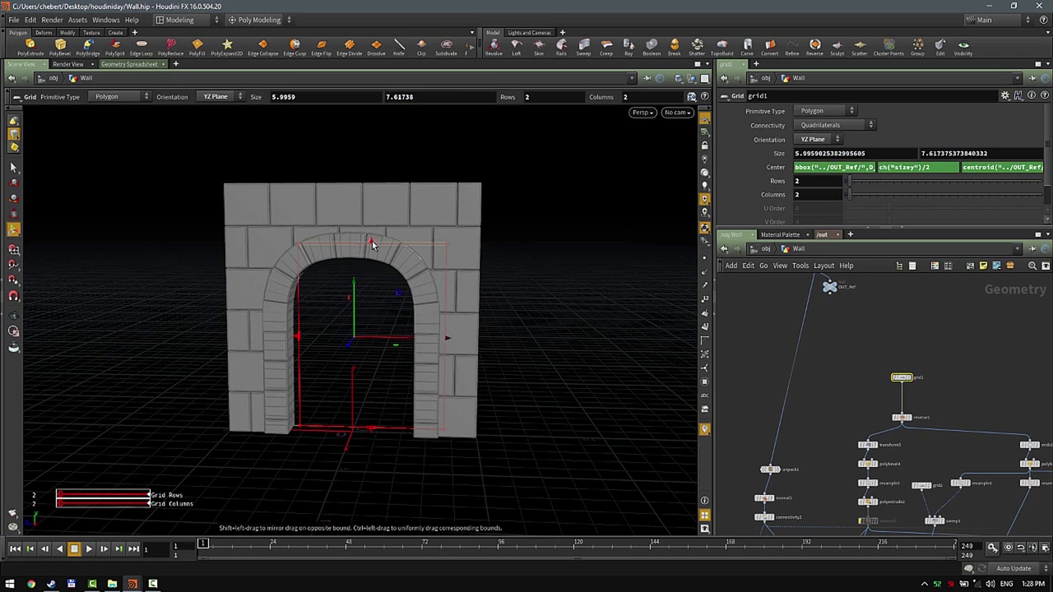
left_click_drag(371, 244, 380, 349)
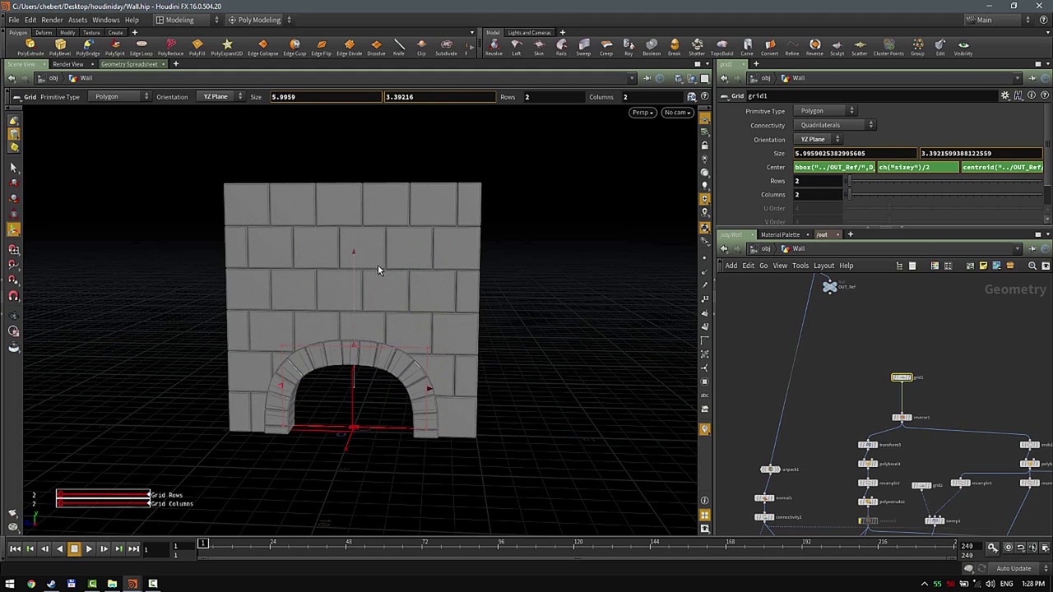
left_click_drag(348, 266, 366, 227)
mouse_move(430, 332)
left_mouse_down()
mouse_move(407, 326)
mouse_move(425, 325)
left_mouse_up()
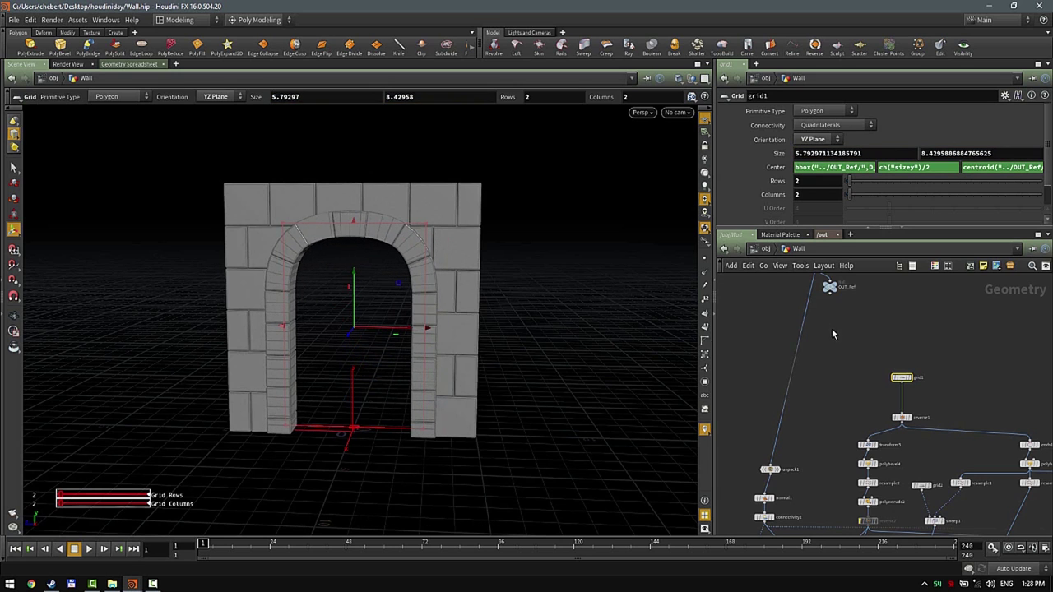
key("Escape")
left_click_drag(548, 299, 413, 310)
scroll(422, 322, "up", 3, "alt")
scroll(543, 282, "down", 3, "alt")
scroll(482, 289, "up", 3, "alt")
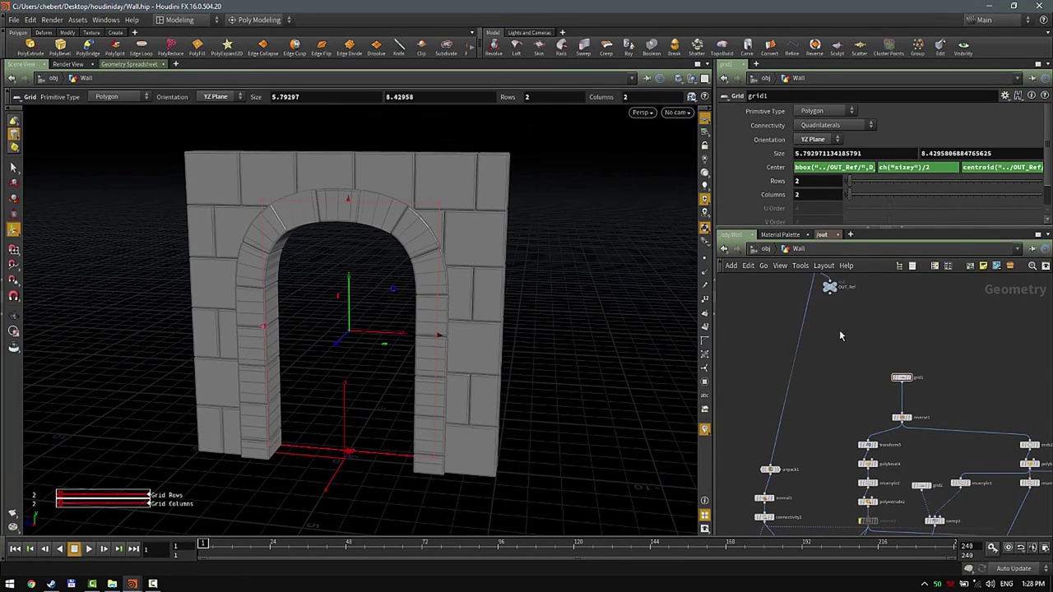
- Display the copy2 node's full brick wall and examine it in both wireframe and shaded modes
scroll(904, 346, "down", 2)
middle_click_drag(906, 346, 890, 463)
scroll(873, 399, "up", 5)
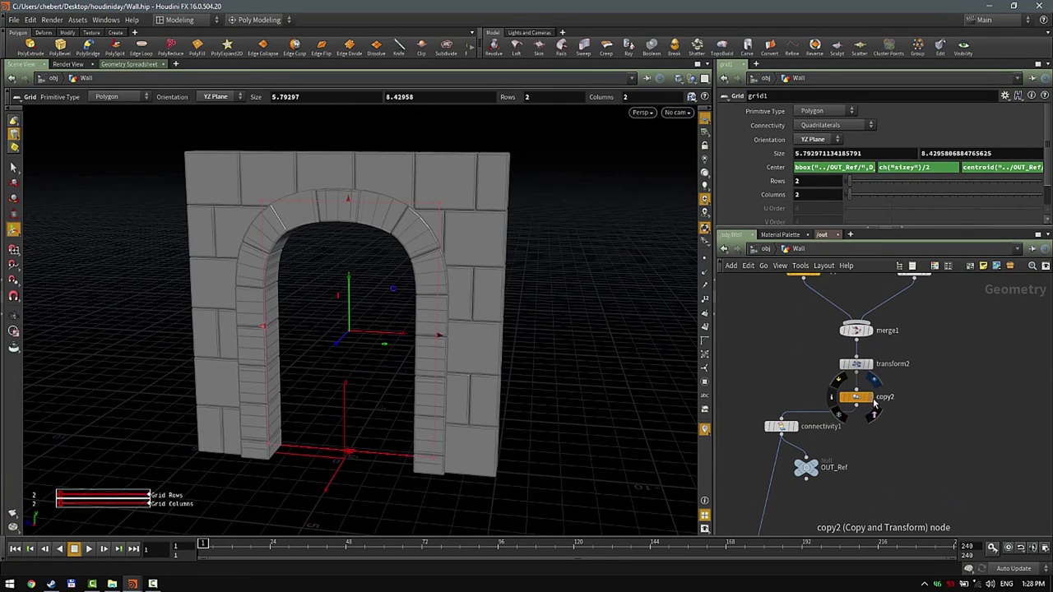
left_click(869, 397)
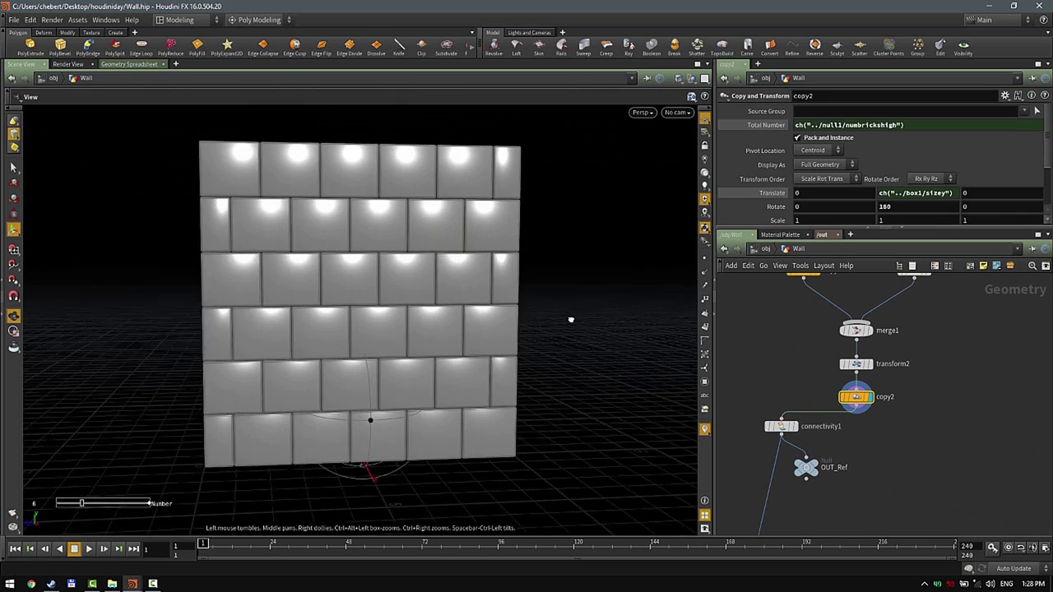
mouse_move(571, 319)
left_mouse_down("alt")
mouse_move(513, 182)
mouse_move(315, 327)
mouse_move(291, 383)
mouse_move(455, 358)
left_mouse_up("alt")
key("shift+w")
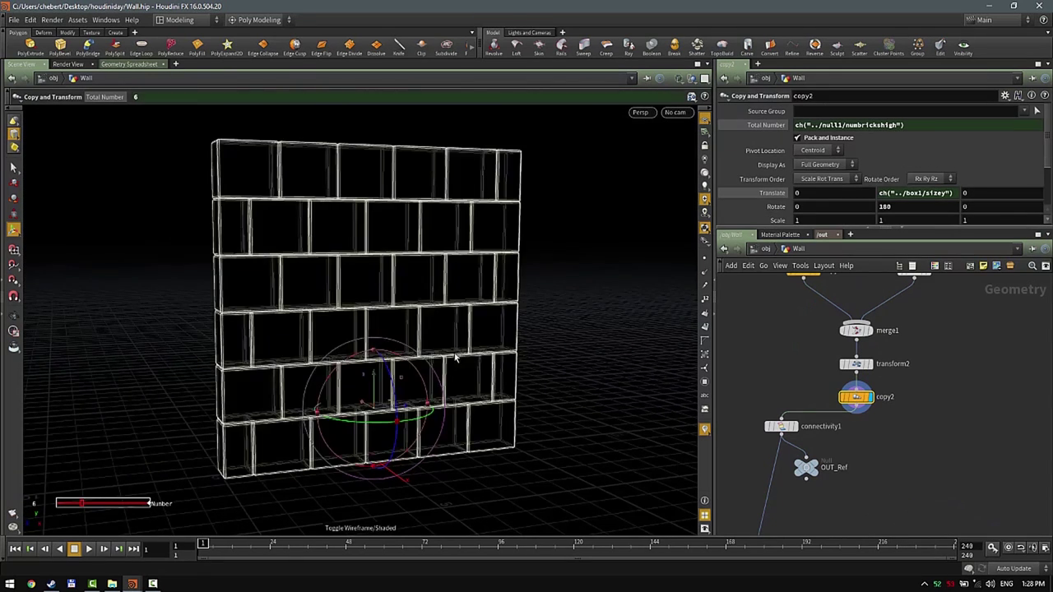
key("w")
scroll(889, 416, "down", 5)
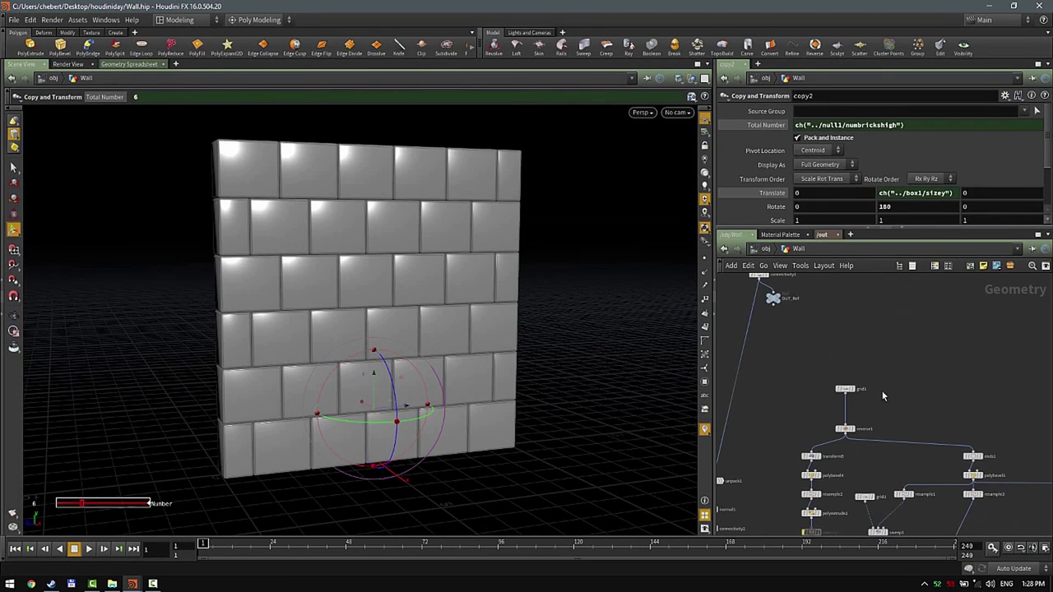
- Display the grid1 node on its own and view the doorway's base rectangle
scroll(913, 370, "up", 3)
left_click(915, 337)
left_click(903, 337)
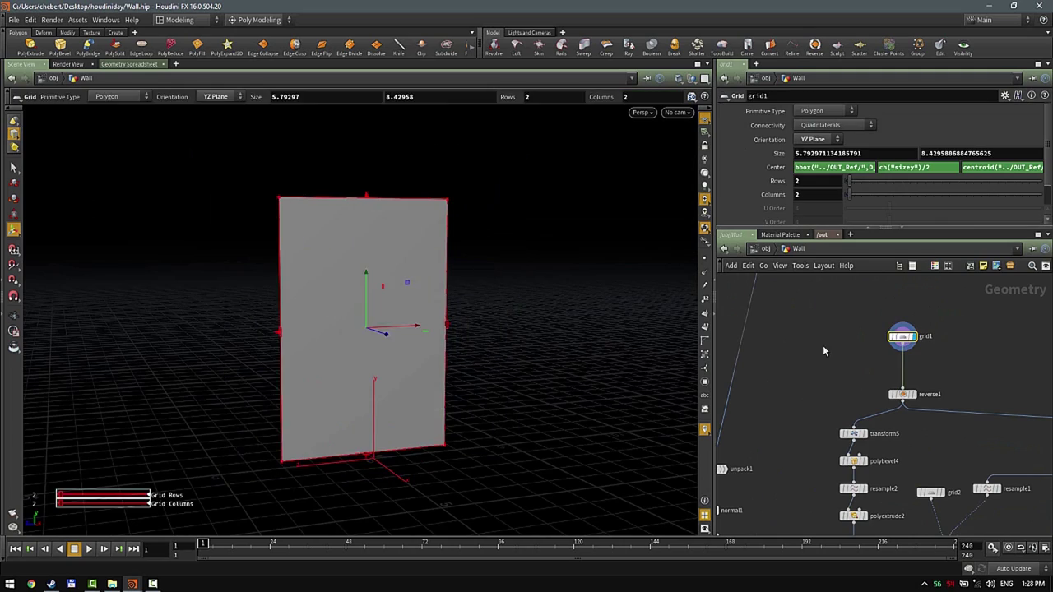
left_click_drag(502, 353, 560, 317, "alt")
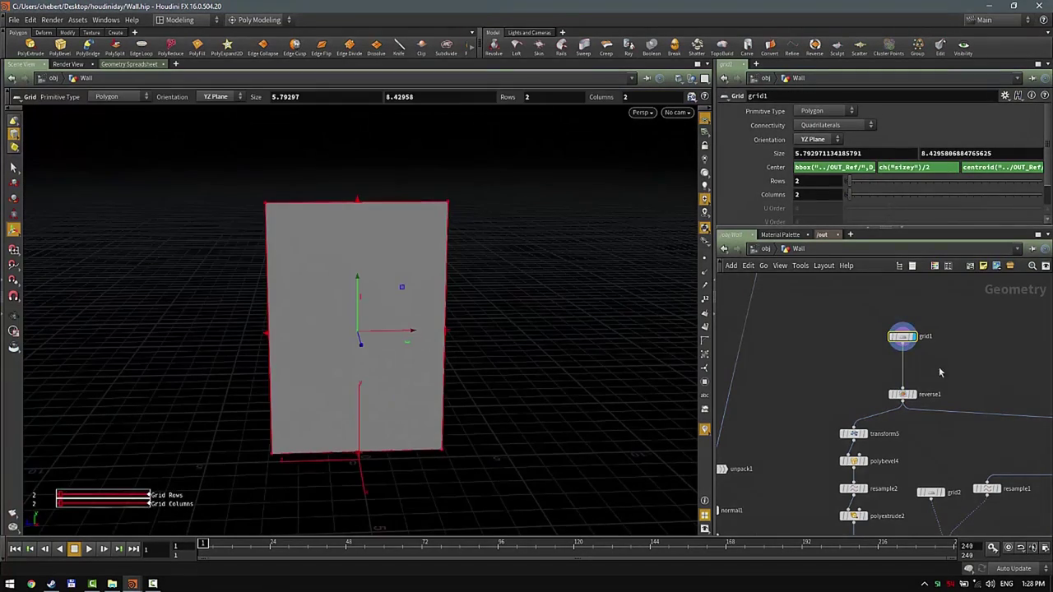
- Display the polyextrude2 node to view the extruded doorway cutter shape
scroll(940, 369, "down", 2)
middle_click_drag(956, 375, 932, 291)
scroll(901, 407, "up", 4)
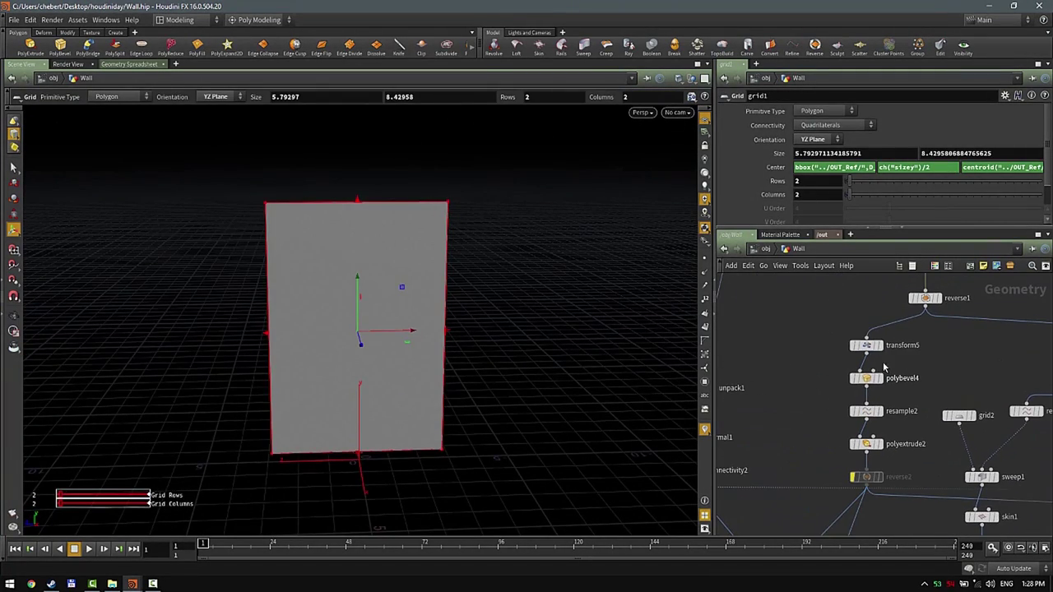
left_click(879, 444)
key("Return")
left_click_drag(488, 353, 865, 359)
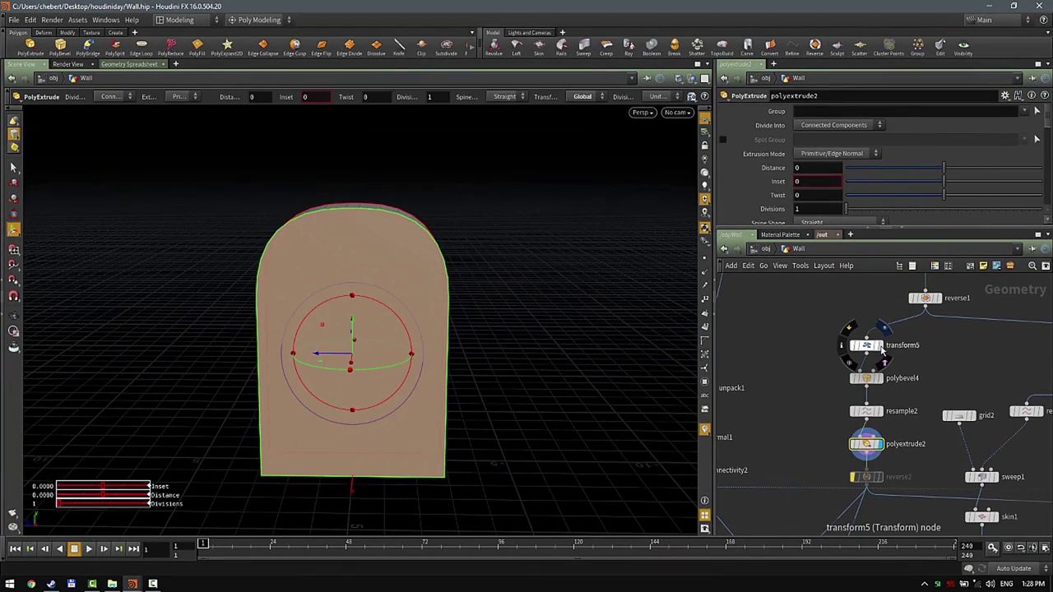
- Display the transform5 and polybevel4 nodes in turn to examine the offset rectangle and its rounded upper corners
left_click(883, 329)
left_click(870, 347)
left_click_drag(508, 426, 394, 466)
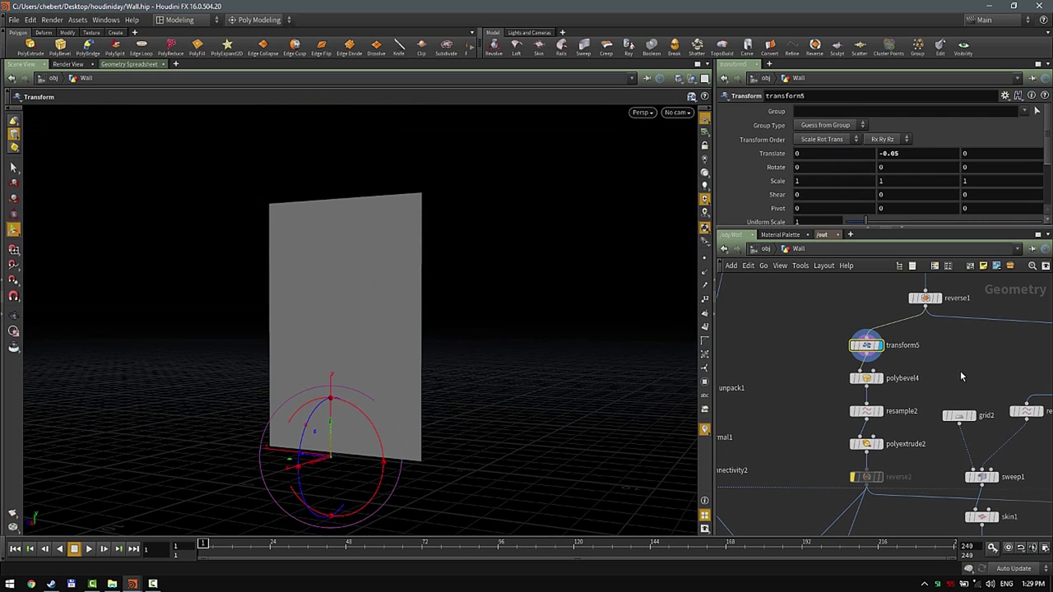
left_click(880, 380)
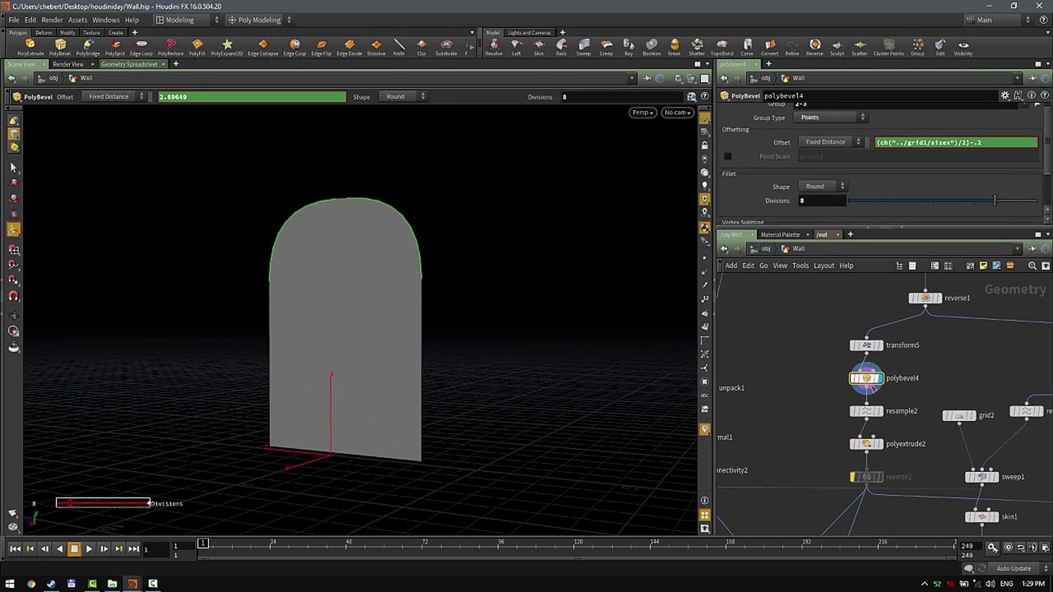
- Display the resample2 node with point markers on and wireframe shading to examine the arch outline's segments
left_click(870, 411)
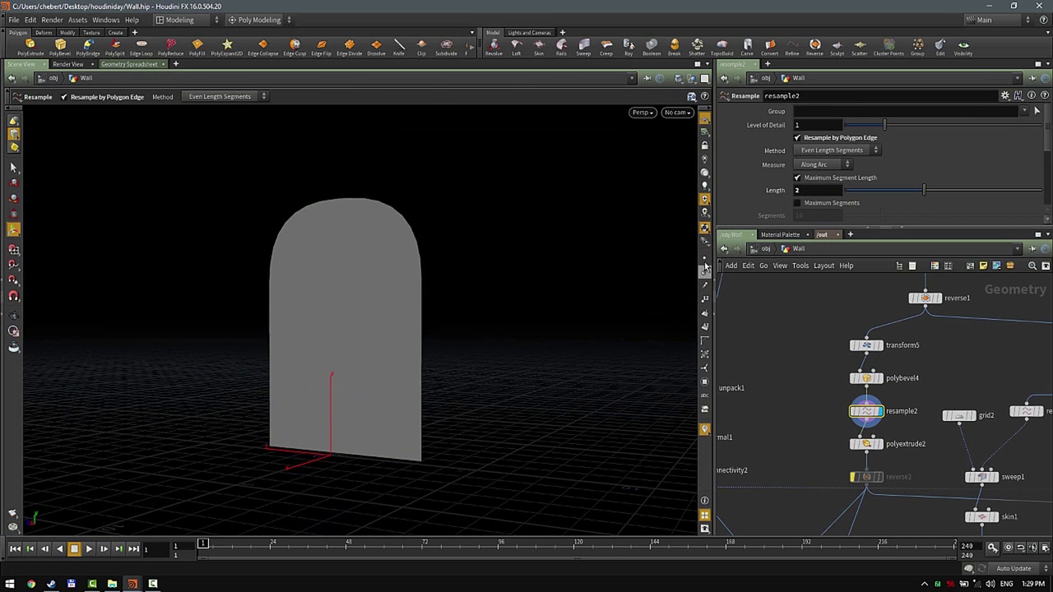
left_click(705, 260)
key("shift+w")
mouse_move(539, 305)
left_mouse_down("alt")
mouse_move(517, 322)
mouse_move(296, 347)
left_mouse_up("alt")
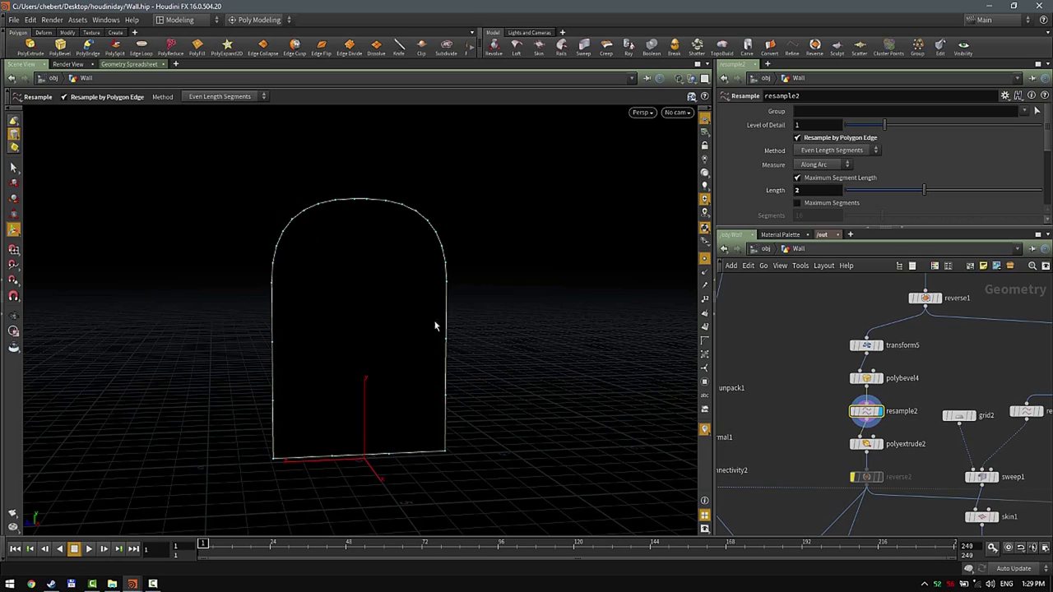
- Display and select the polyextrude2 node to examine the extruded arch cutter in wireframe
middle_click_drag(793, 372, 808, 292)
left_click(897, 365)
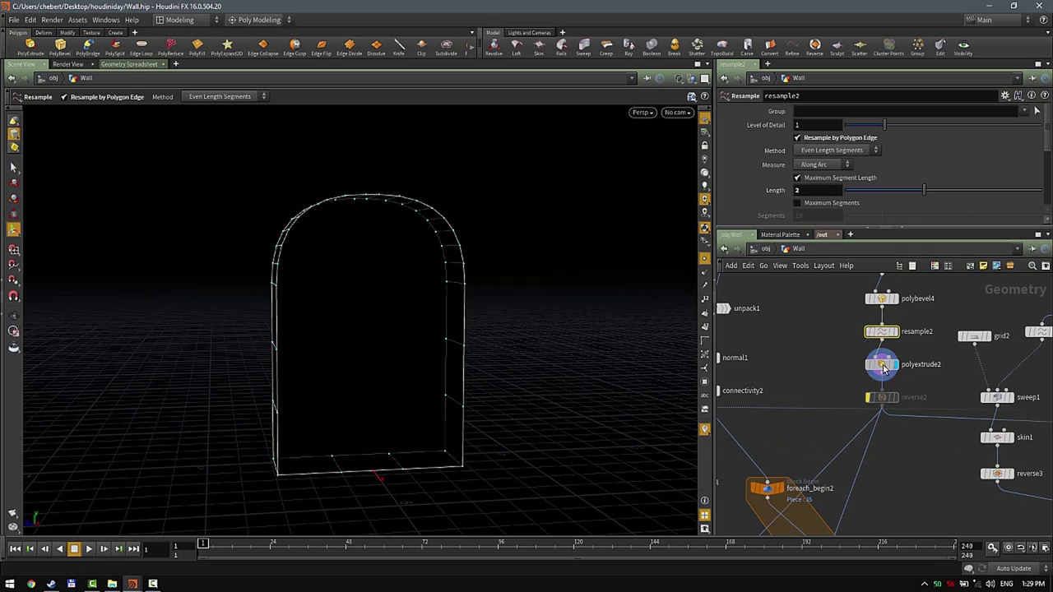
left_click(884, 365)
left_click_drag(494, 290, 630, 362, "alt")
- Display and select the boolean5 node to examine the arch being subtracted from the wall's bounding box
scroll(767, 182, "down", 1)
middle_click_drag(853, 344, 882, 226)
scroll(893, 430, "up", 1)
middle_click_drag(964, 392, 993, 345)
scroll(957, 404, "down", 2)
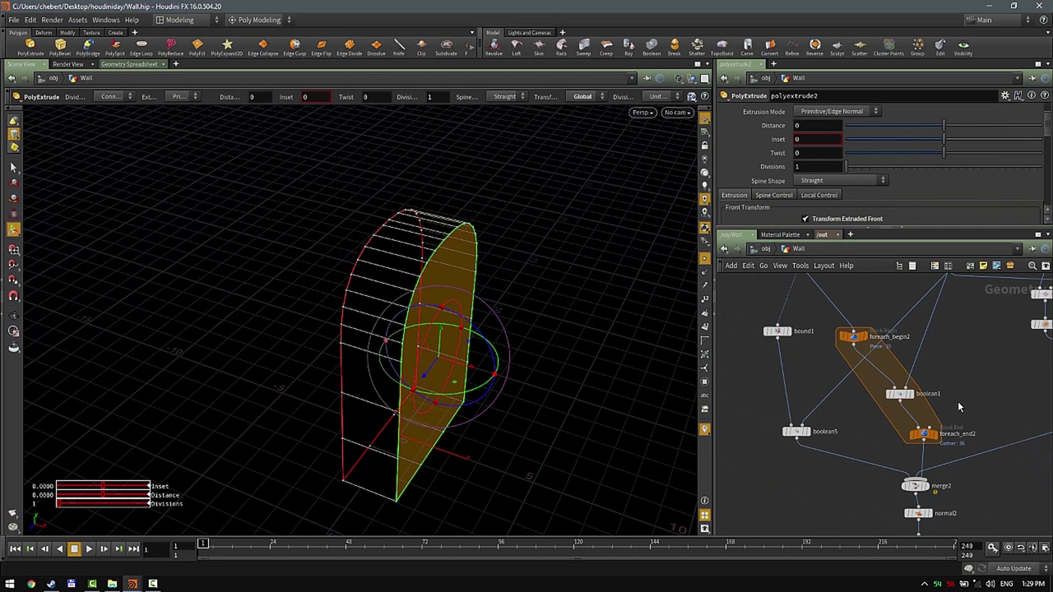
left_click(809, 432)
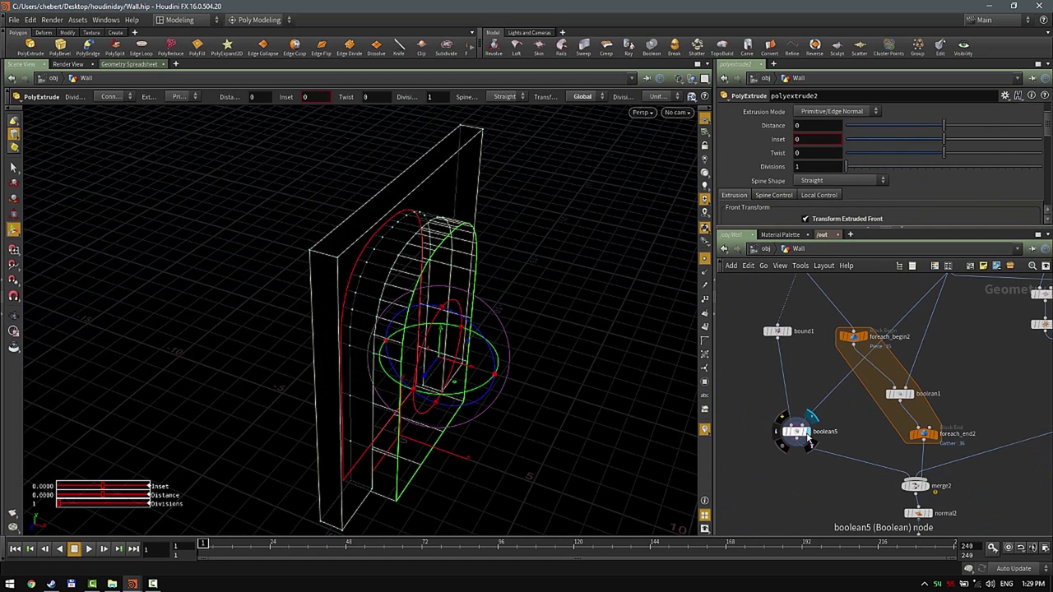
left_click(798, 432)
left_click_drag(502, 346, 277, 296, "alt")
key("Return")
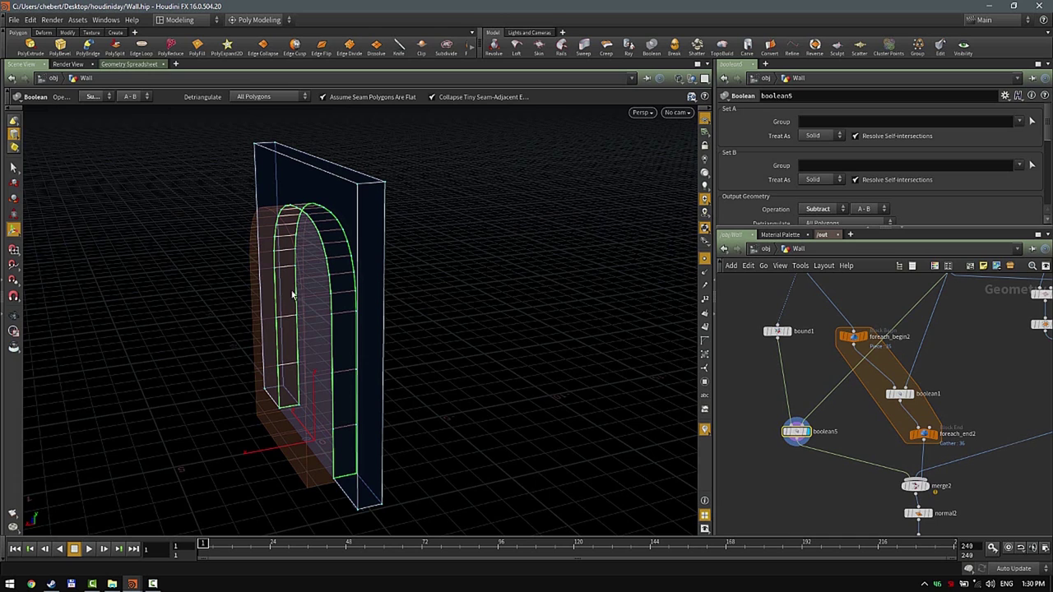
- Select grid1 and lower the doorway grid's height to about 8.18 while keeping boolean5 displayed
scroll(957, 346, "down", 2)
scroll(952, 329, "down", 3)
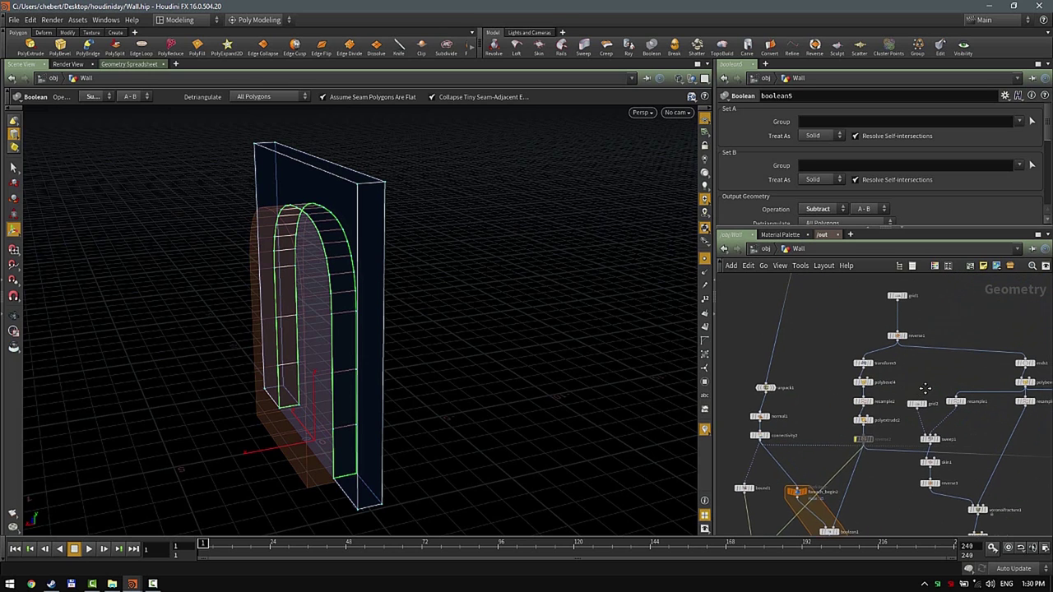
left_click(882, 308)
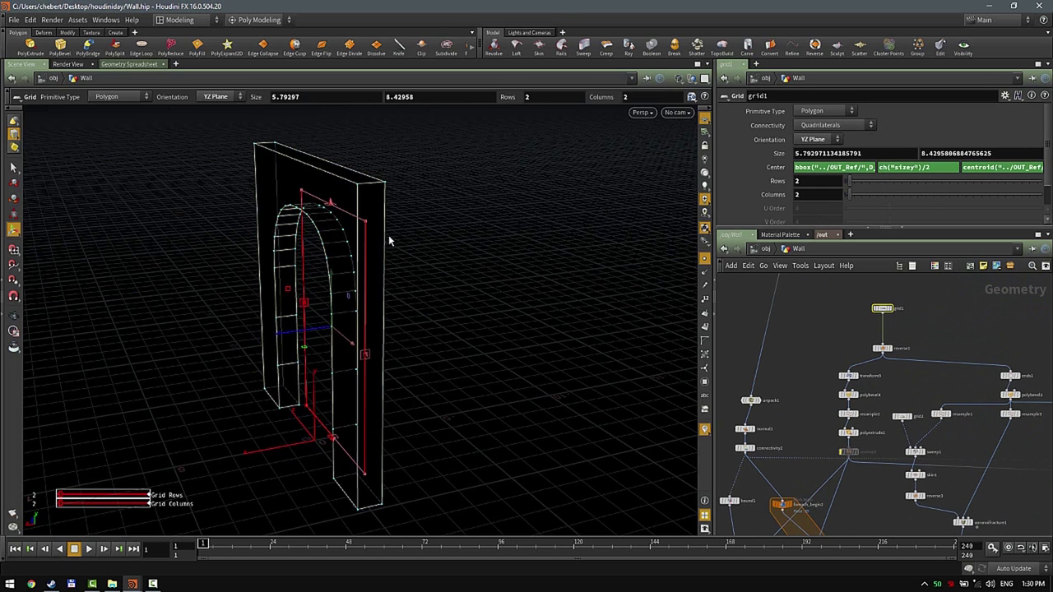
mouse_move(331, 205)
left_mouse_down()
mouse_move(353, 307)
mouse_move(362, 234)
mouse_move(347, 209)
mouse_move(348, 353)
mouse_move(337, 244)
mouse_move(327, 261)
mouse_move(316, 188)
mouse_move(317, 294)
mouse_move(312, 209)
mouse_move(318, 215)
left_mouse_up()
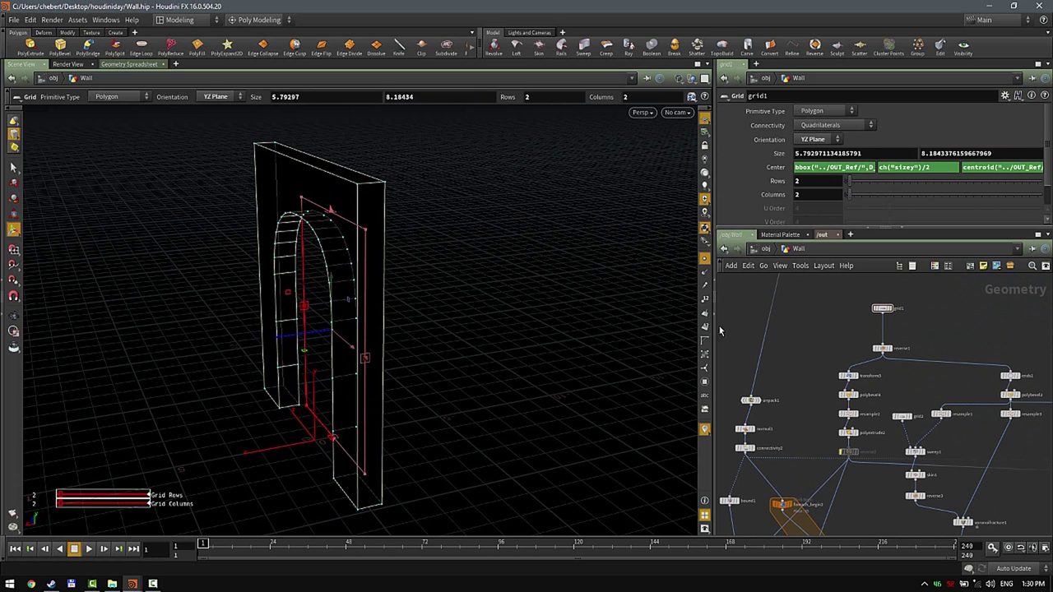
left_click_drag(437, 292, 527, 307, "alt")
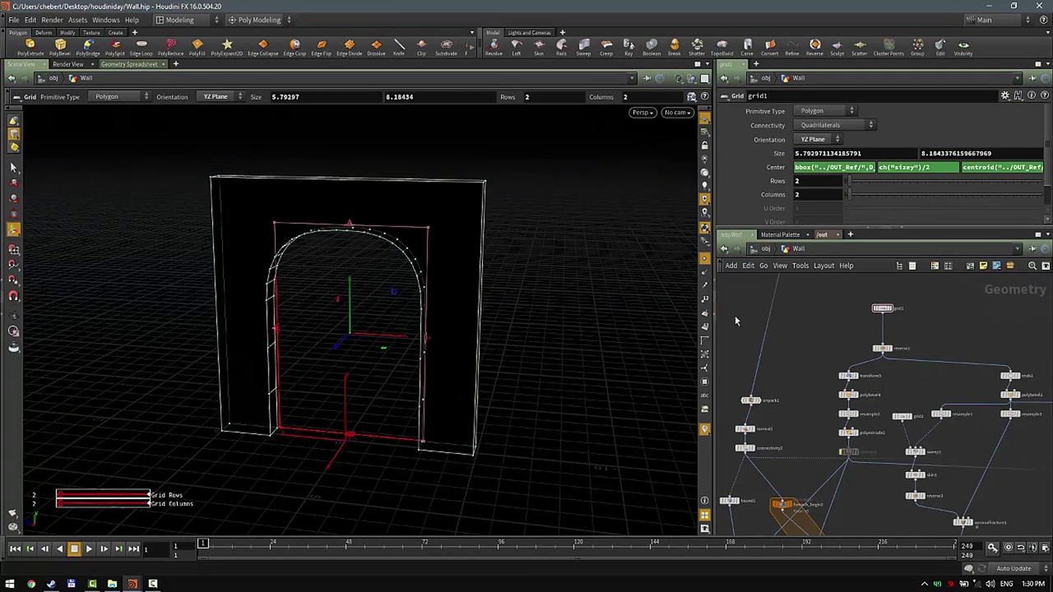
- Display the resample3 node to examine the resampled open arch curve
middle_click_drag(812, 346, 766, 312)
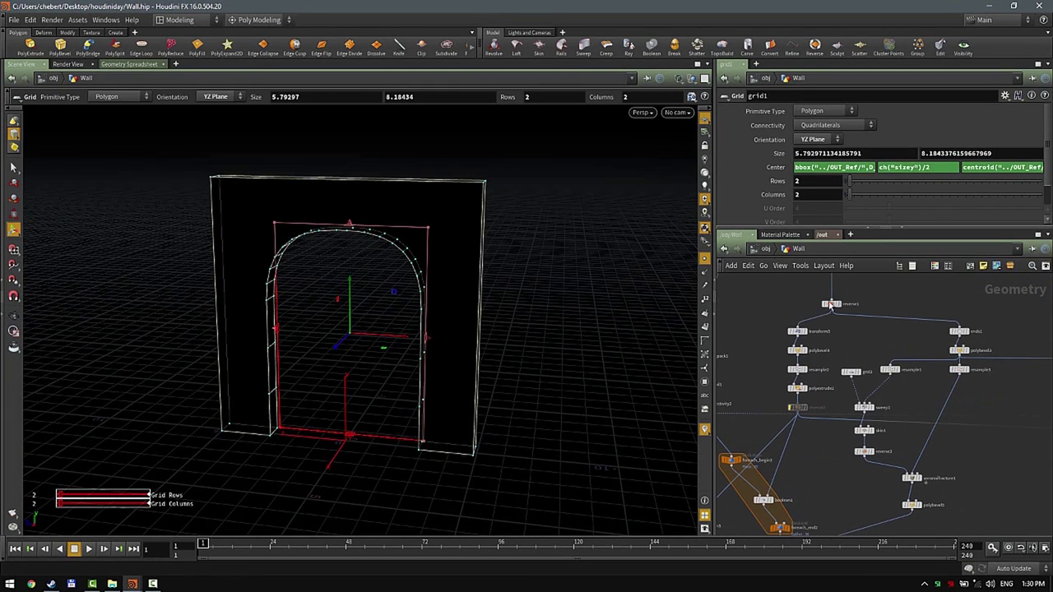
scroll(964, 339, "down", 3)
middle_click_drag(920, 324, 942, 346)
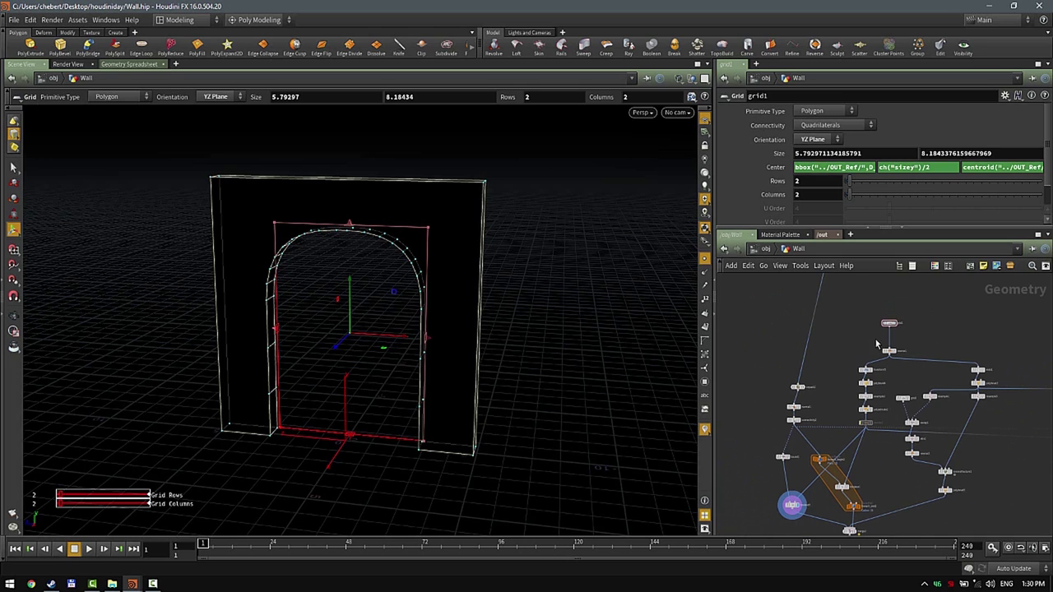
mouse_move(896, 340)
scroll(906, 347, "up", 3)
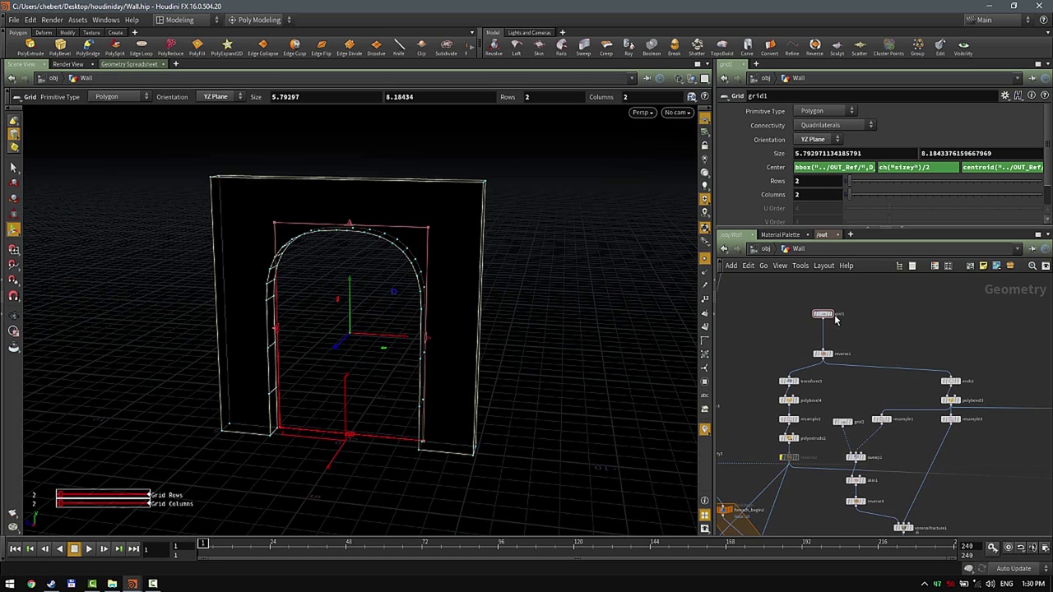
scroll(968, 380, "up", 1)
left_click(952, 428)
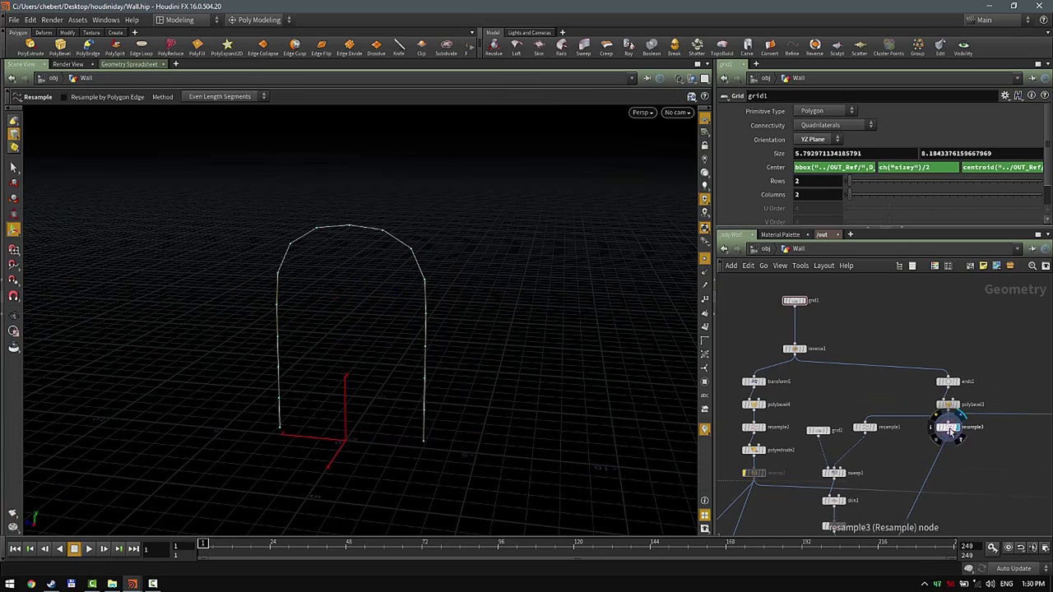
left_click_drag(570, 367, 695, 363)
- Display and select the sweep1 node to examine the cross-sections placed along the arch curve
middle_click_drag(975, 417, 977, 374)
middle_click_drag(959, 441, 958, 378)
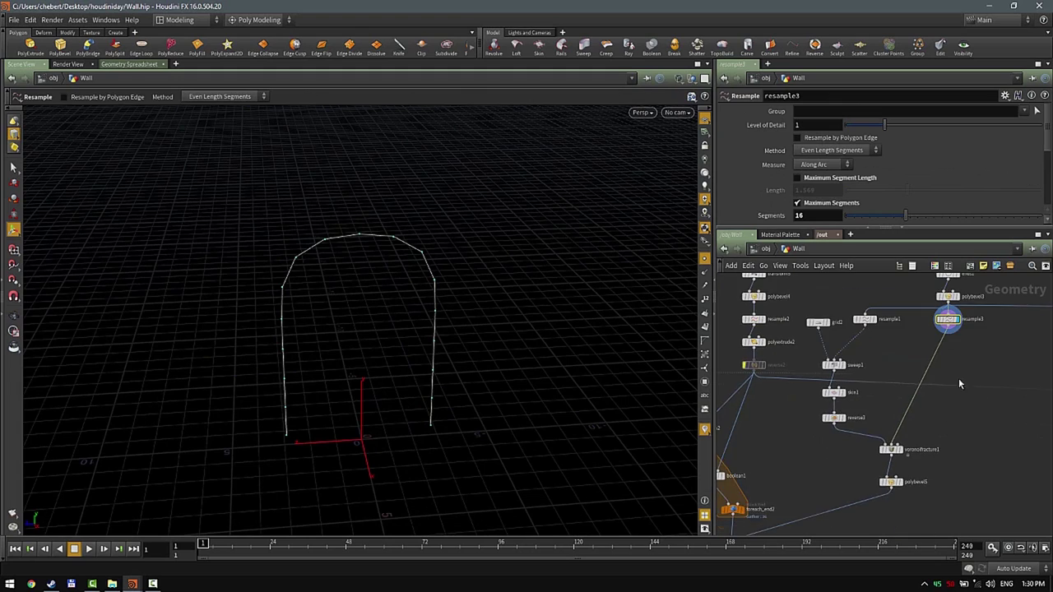
scroll(883, 339, "up", 2)
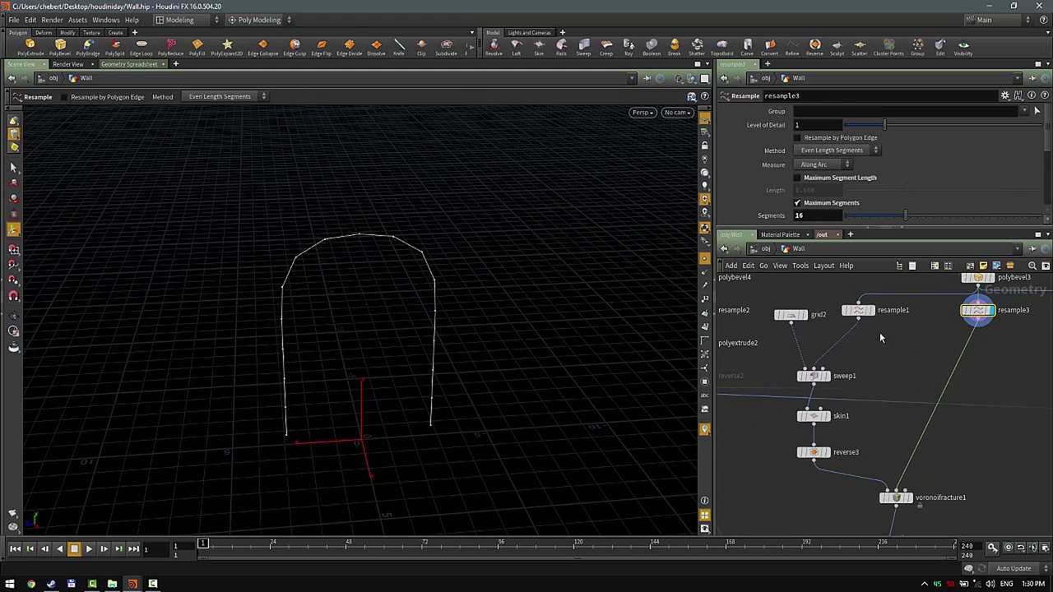
left_click(815, 380)
left_click(815, 380)
left_click_drag(529, 348, 515, 301)
key("Return")
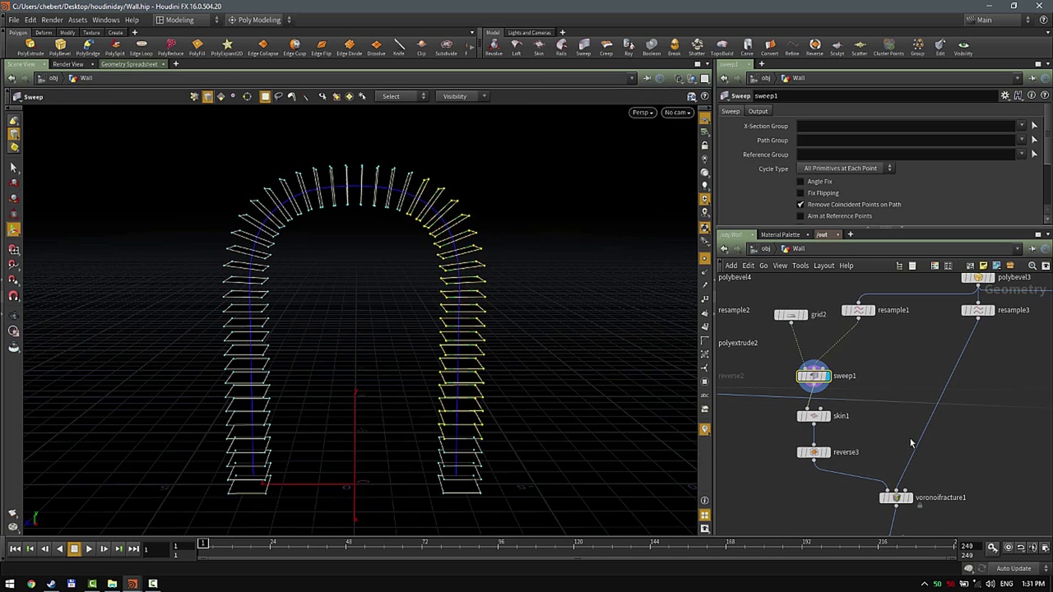
- Display and select the reverse3 node and view the skinned arch surface in shaded mode
middle_click_drag(884, 443, 875, 350)
left_click_drag(874, 350, 913, 435)
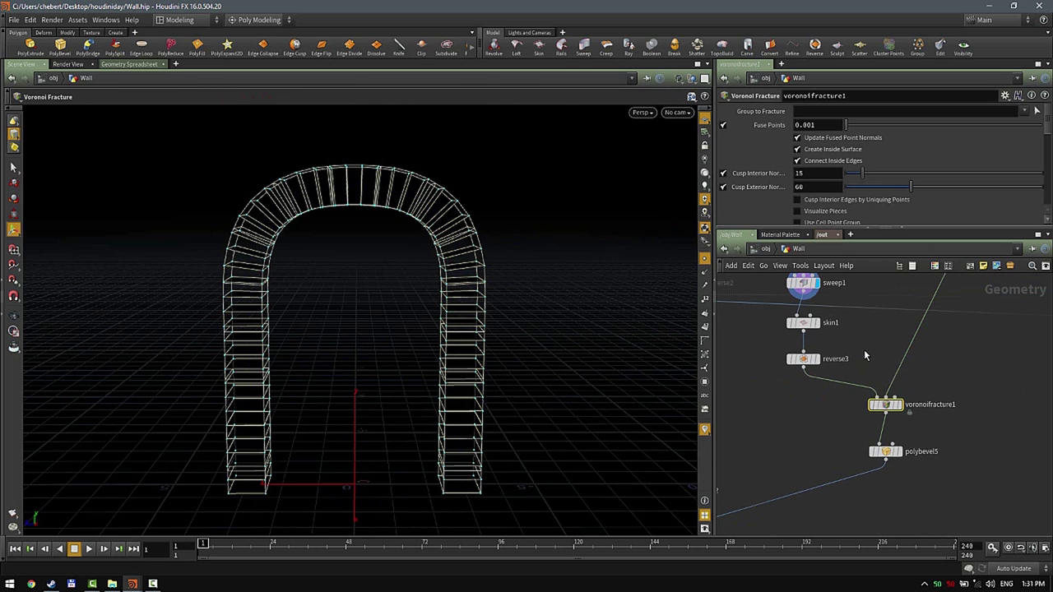
left_click(817, 360)
left_click(801, 360)
mouse_move(543, 323)
left_mouse_down("alt")
mouse_move(301, 341)
mouse_move(497, 264)
mouse_move(611, 338)
mouse_move(277, 353)
mouse_move(367, 289)
mouse_move(553, 340)
mouse_move(535, 375)
left_mouse_up("alt")
key("shift+w")
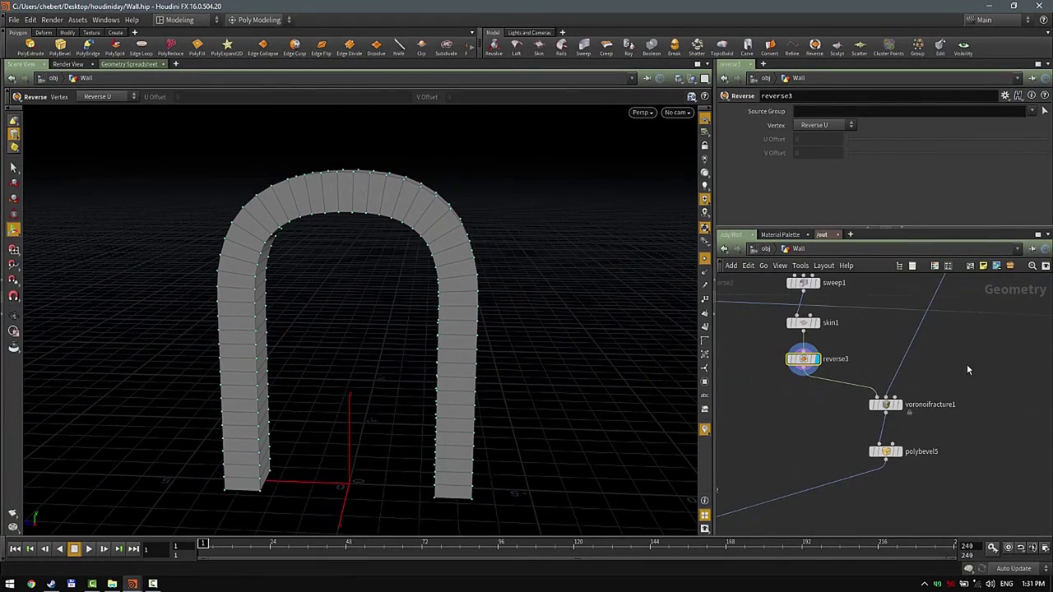
- Display and select voronoifracture1 and examine the fractured arch in wireframe
middle_click_drag(966, 370, 950, 384)
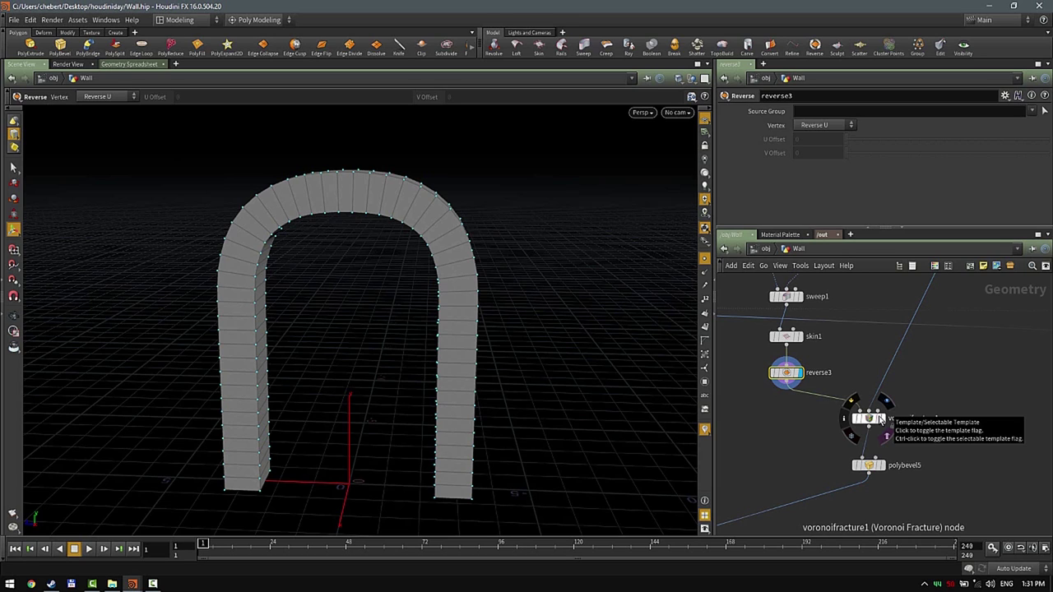
middle_click_drag(934, 390, 925, 406)
key("r")
left_click_drag(909, 408, 863, 447)
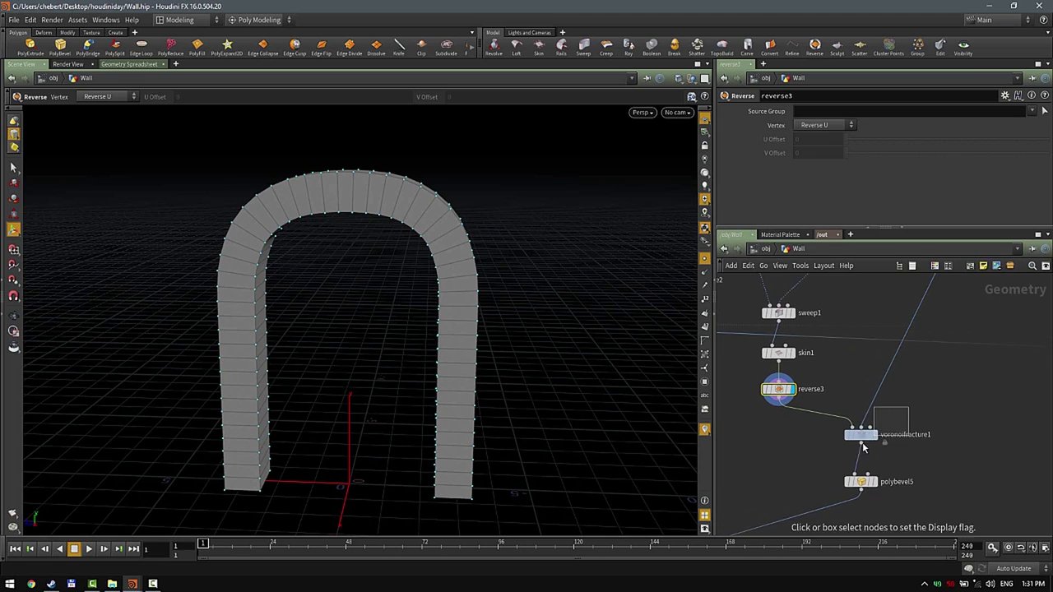
left_click(863, 434)
key("w")
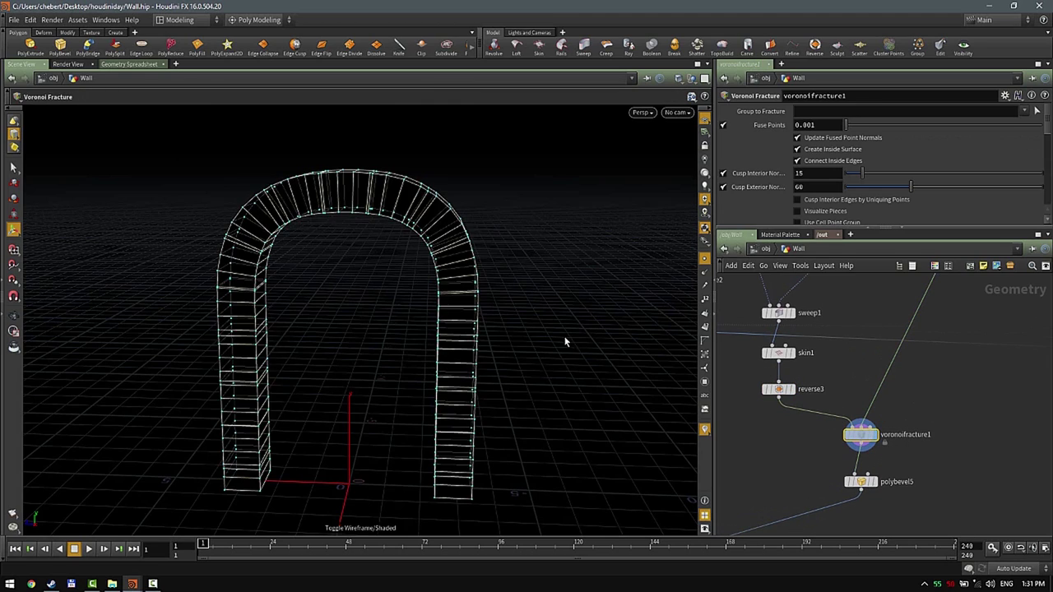
left_click_drag(546, 331, 600, 340, "alt")
scroll(815, 172, "down", 1)
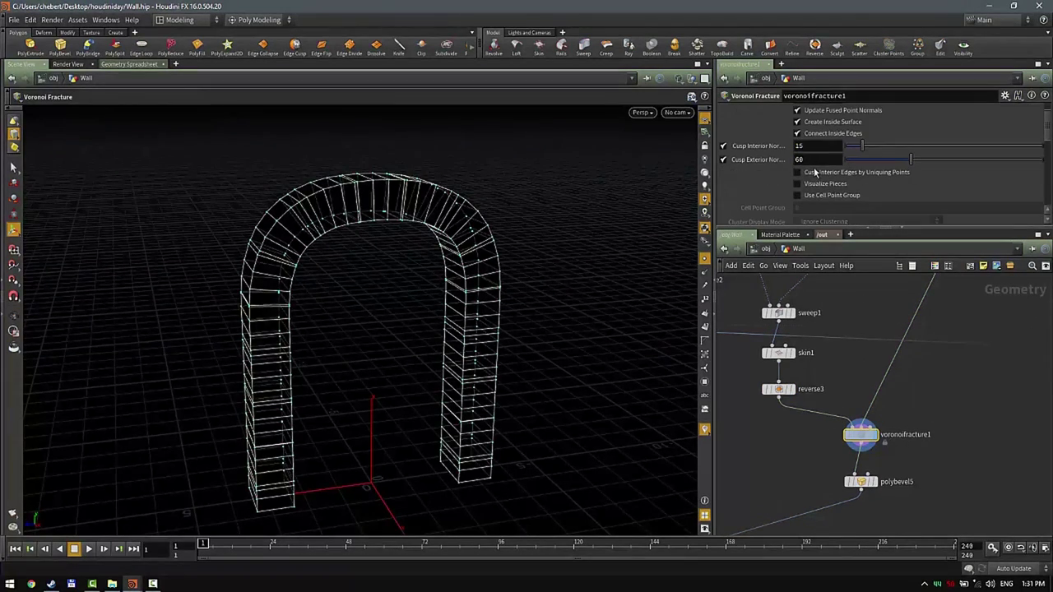
- Enable Visualize Pieces on voronoifracture1 and view the coloured arch stones in shaded mode
left_click(797, 184)
key("w")
mouse_move(587, 228)
left_mouse_down("alt")
mouse_move(610, 241)
mouse_move(231, 278)
mouse_move(430, 313)
mouse_move(595, 290)
mouse_move(543, 292)
mouse_move(551, 285)
mouse_move(473, 457)
left_mouse_up("alt")
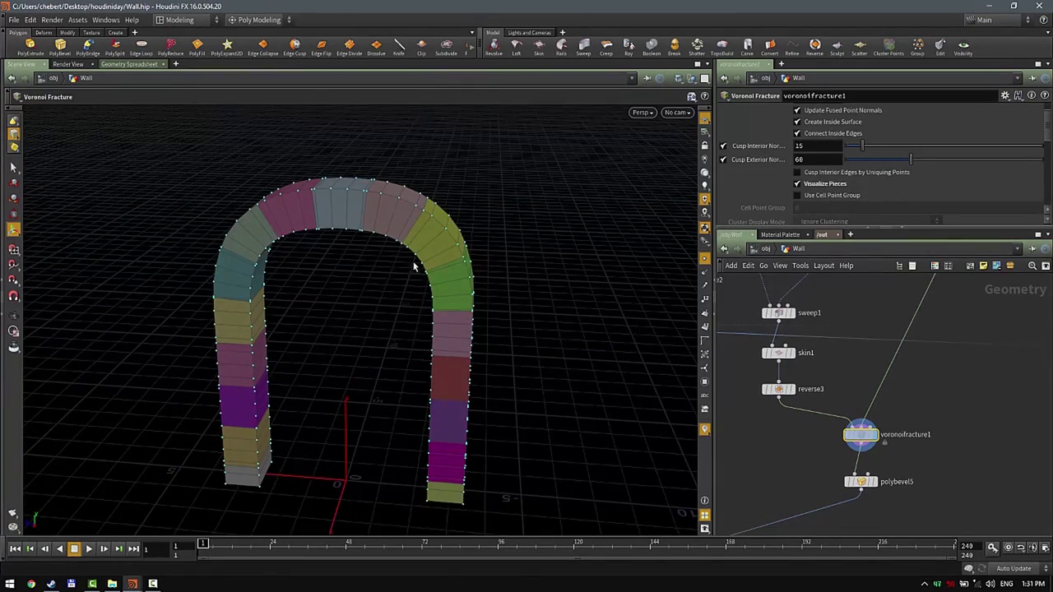
- Display resample3 to examine the curve points driving the fracture, and return the display to voronoifracture1
scroll(953, 390, "down", 5)
scroll(901, 381, "up", 5)
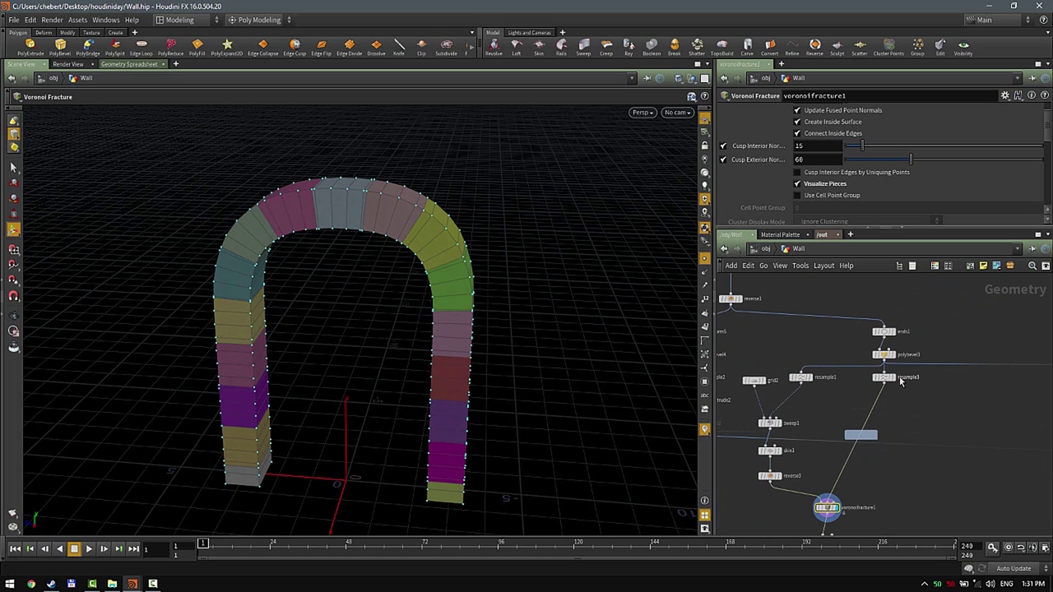
left_click(899, 378)
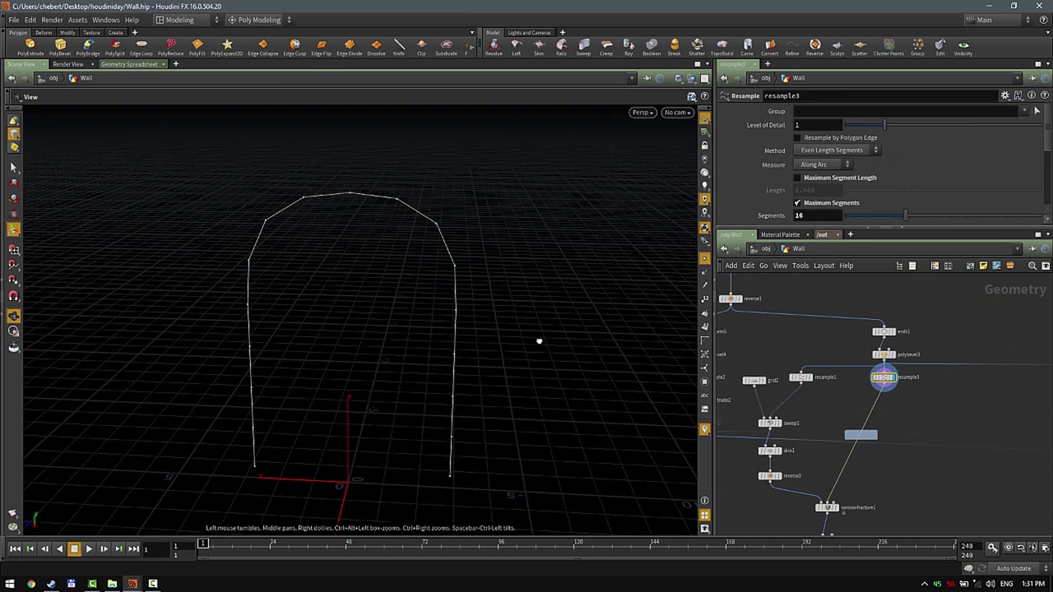
left_click_drag(539, 340, 465, 455)
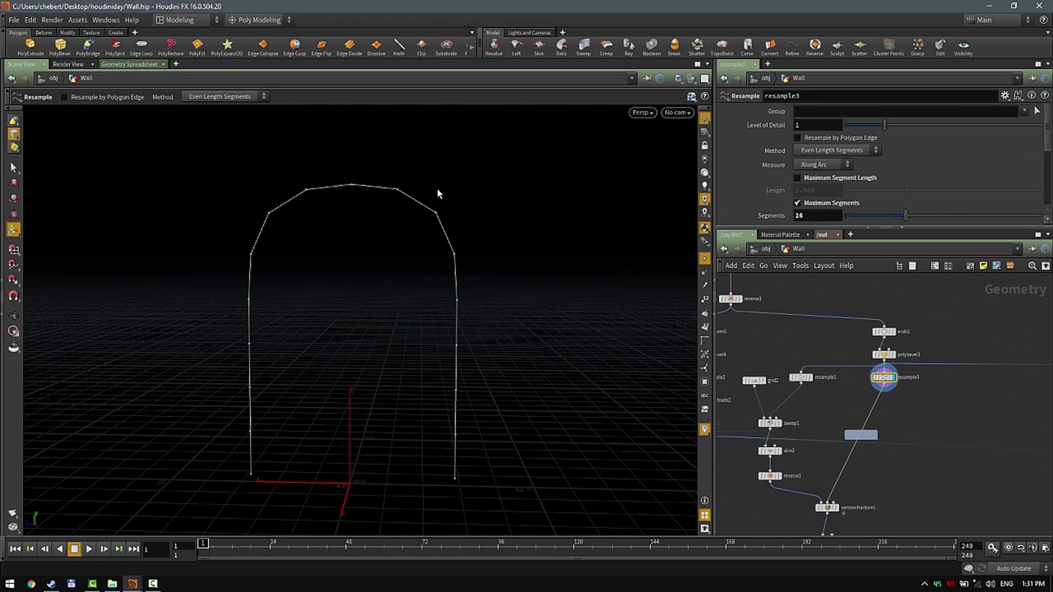
left_click(837, 508)
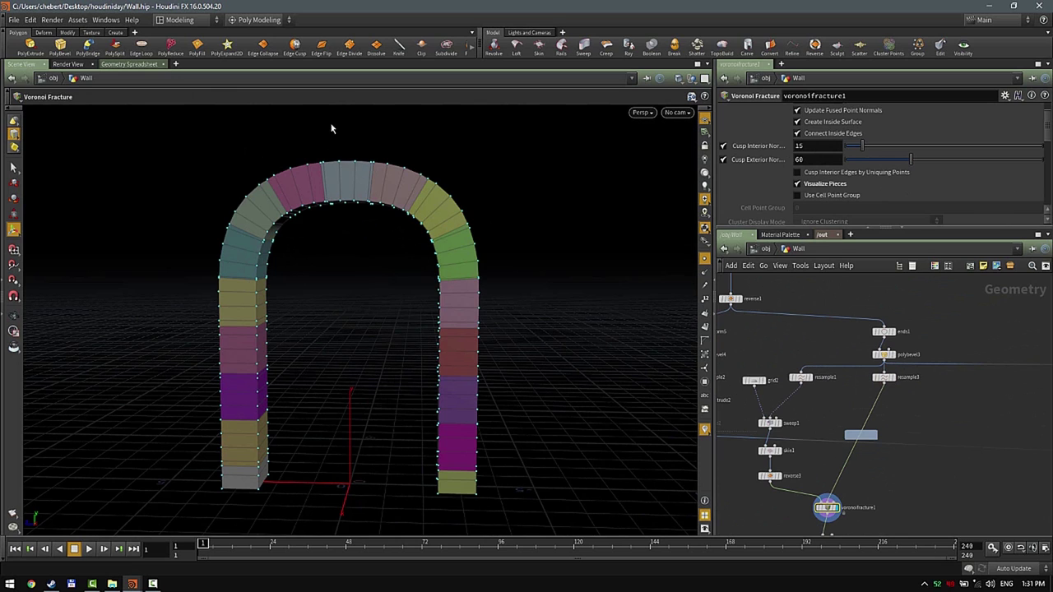
- Insert an Edit node after resample3 and move points 11-12 by about -0.25 in Y and 0.20 in Z, keeping the fractured arch displayed
left_click(884, 378)
key("s")
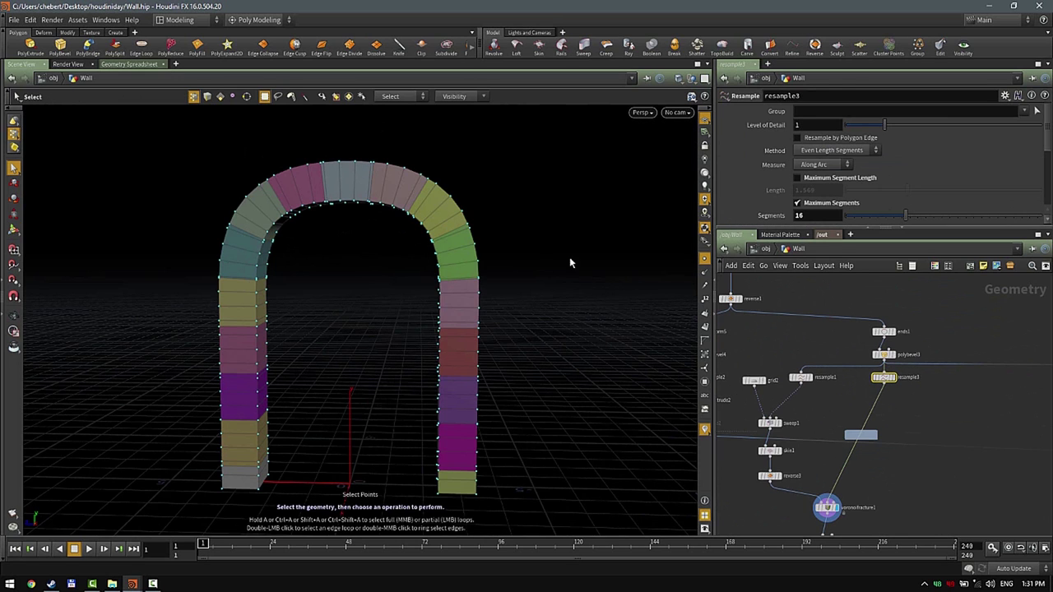
left_click_drag(538, 227, 421, 301)
key("t")
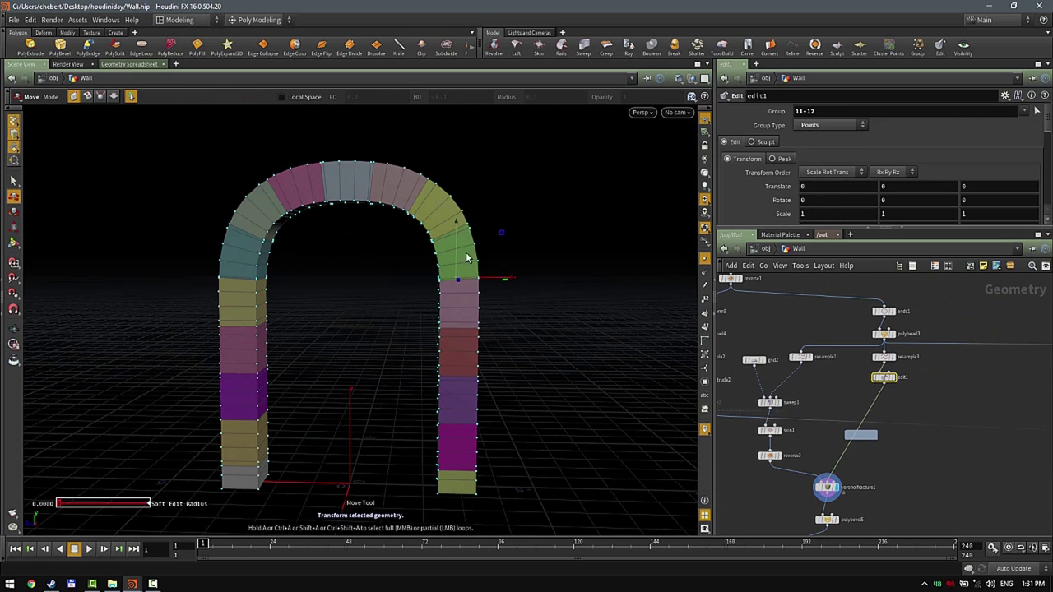
mouse_move(502, 236)
left_mouse_down()
mouse_move(504, 266)
mouse_move(494, 207)
mouse_move(527, 242)
mouse_move(485, 241)
mouse_move(499, 275)
mouse_move(551, 228)
mouse_move(502, 206)
mouse_move(482, 228)
mouse_move(508, 271)
mouse_move(505, 236)
mouse_move(498, 254)
left_mouse_up()
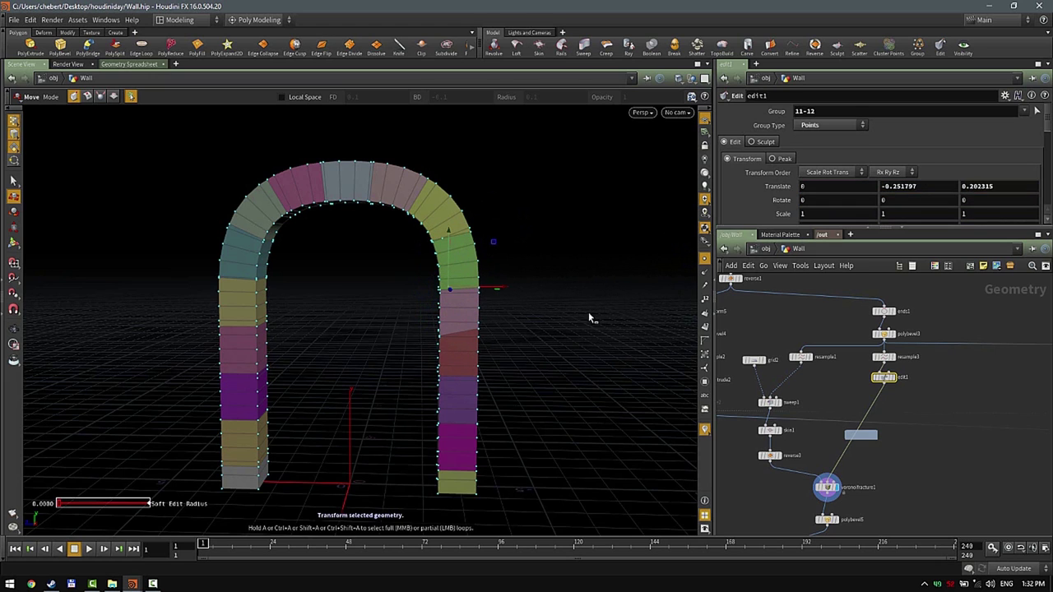
- Undo the point move and delete the edit1 node below resample3
key("ctrl+z")
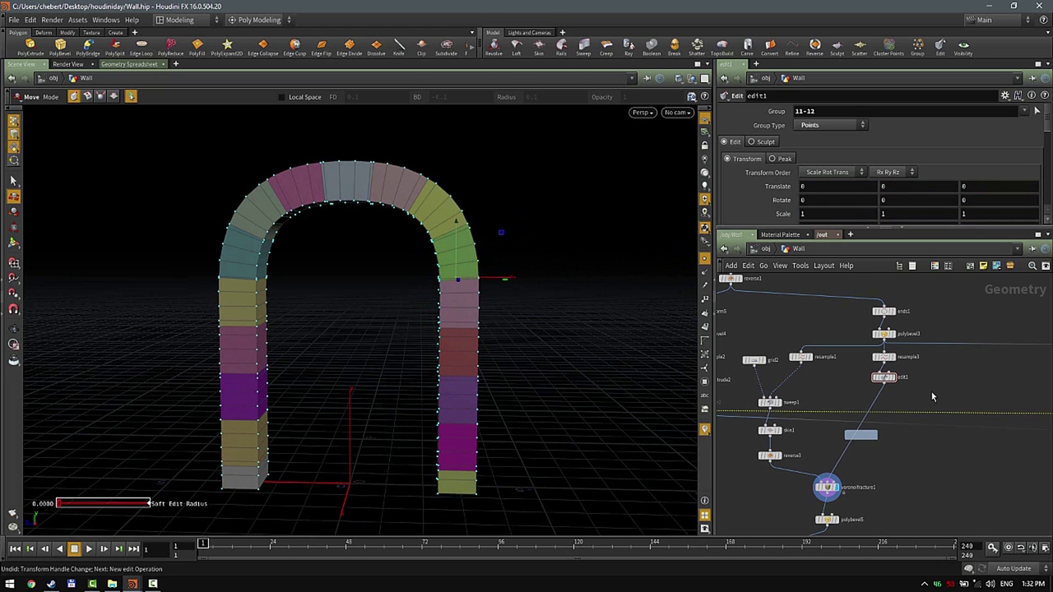
left_click(885, 378)
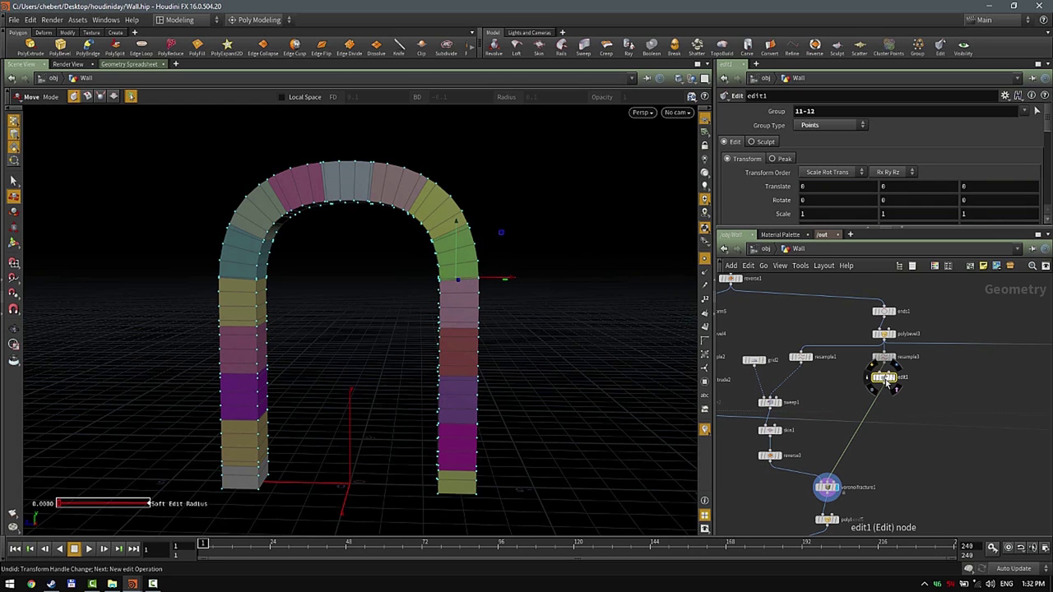
key("Delete")
- Display and select polybevel5 and examine the bevelled arch stones without point markers
left_click_drag(576, 336, 456, 374)
middle_click_drag(863, 531, 921, 443)
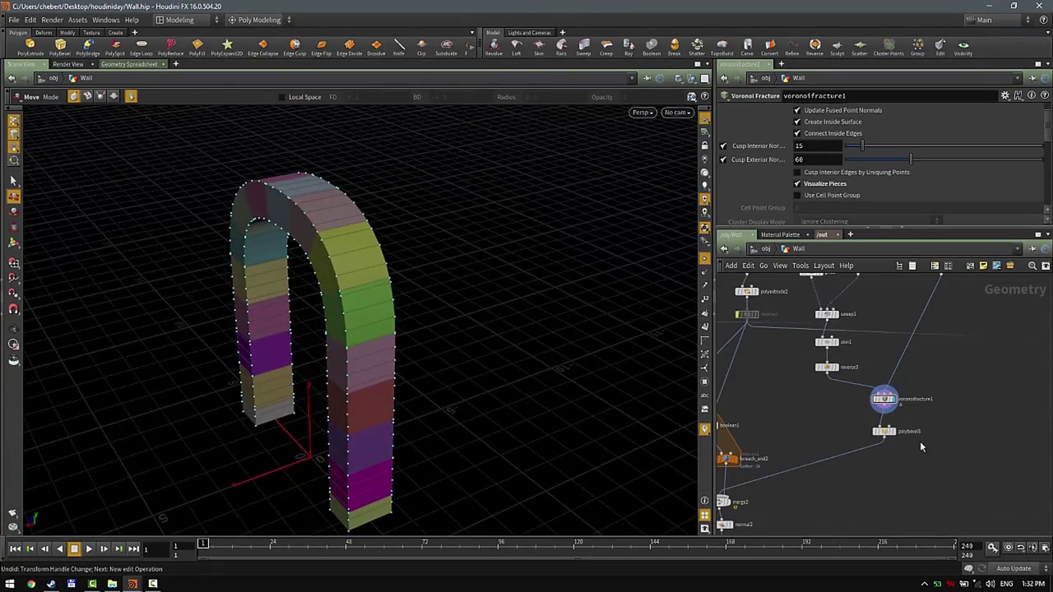
key("r")
left_click_drag(913, 449, 862, 423)
left_click(888, 435)
left_click_drag(509, 345, 482, 336, "alt")
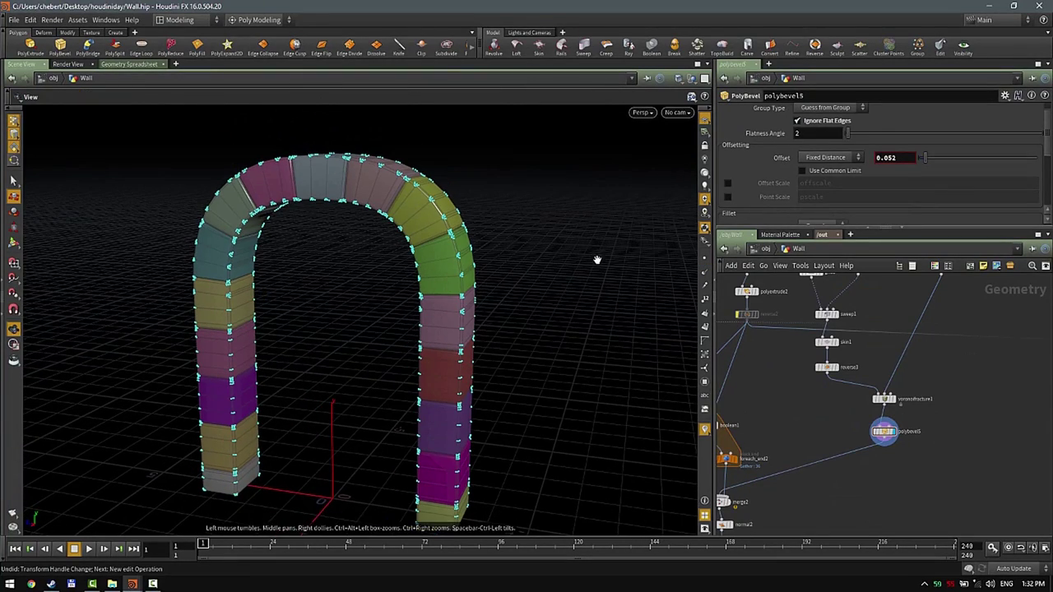
key("t")
key("Escape")
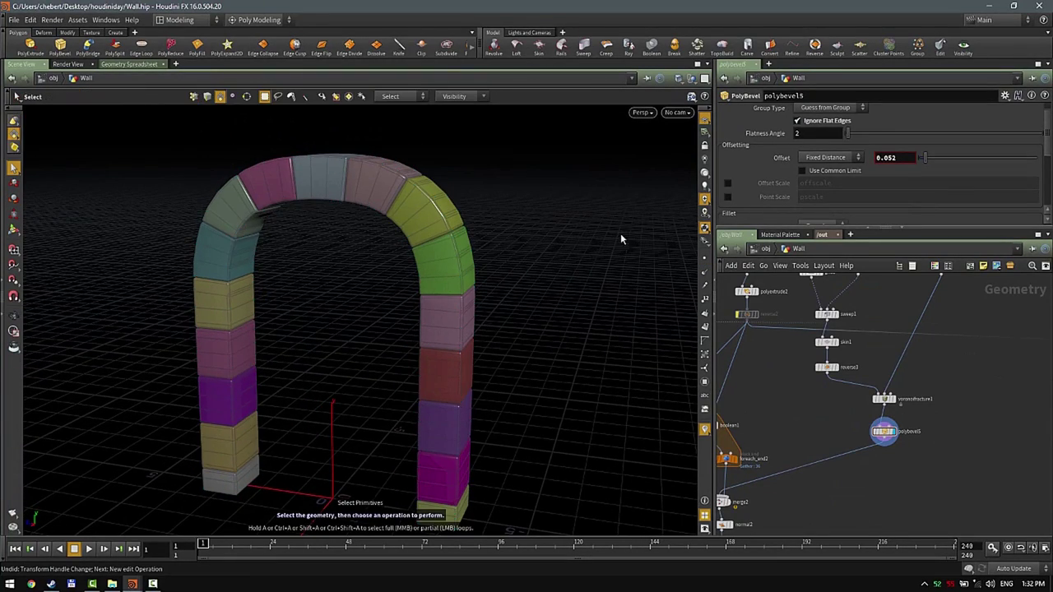
left_click_drag(620, 233, 490, 291)
- Display and select connectivity3 below merge2 and examine the wall combined with the arch trim
scroll(836, 436, "down", 3)
middle_click_drag(848, 479, 953, 441)
scroll(951, 439, "up", 5)
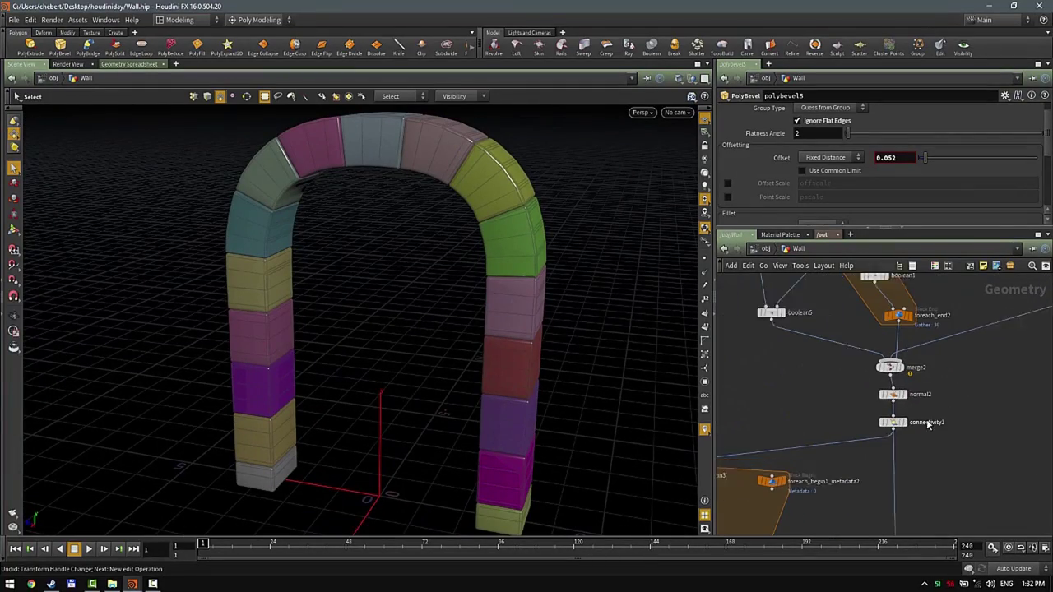
left_click(900, 423)
left_click(878, 425)
left_click_drag(528, 330, 554, 320)
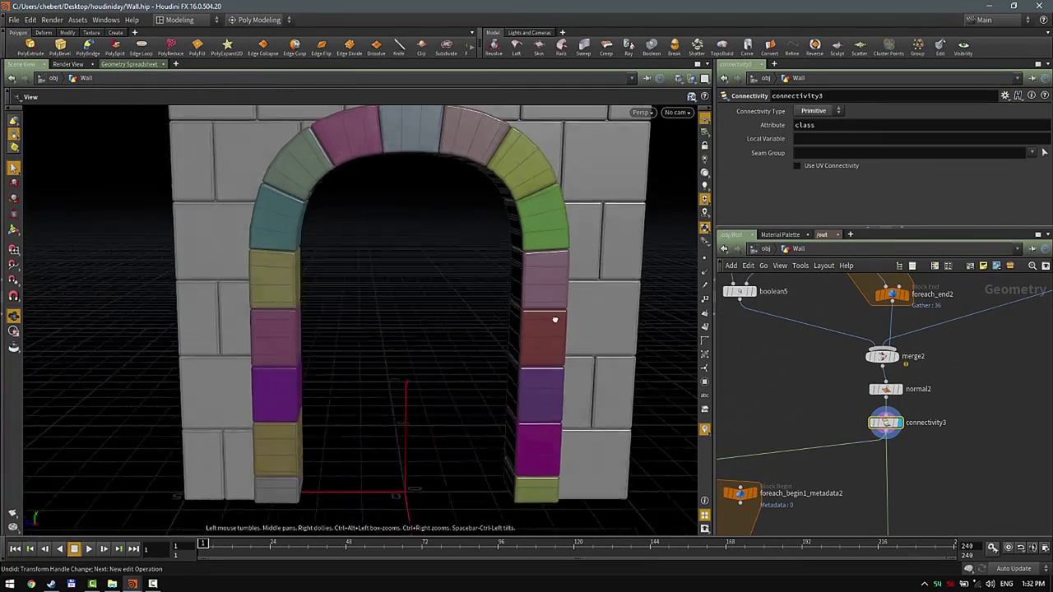
right_click_drag(555, 320, 489, 343)
left_click_drag(489, 343, 454, 341)
- Select the whole group of wall and arch nodes down to connectivity3 to review that part of the network
scroll(800, 408, "down", 5)
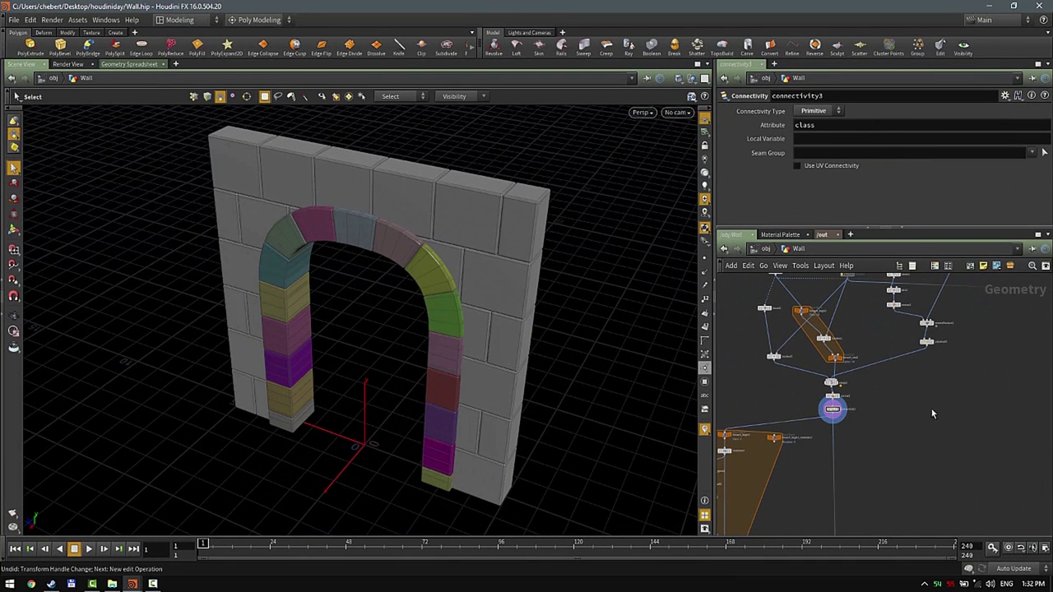
scroll(848, 410, "down", 5)
left_click_drag(815, 293, 947, 475)
left_click_drag(566, 386, 658, 350, "alt")
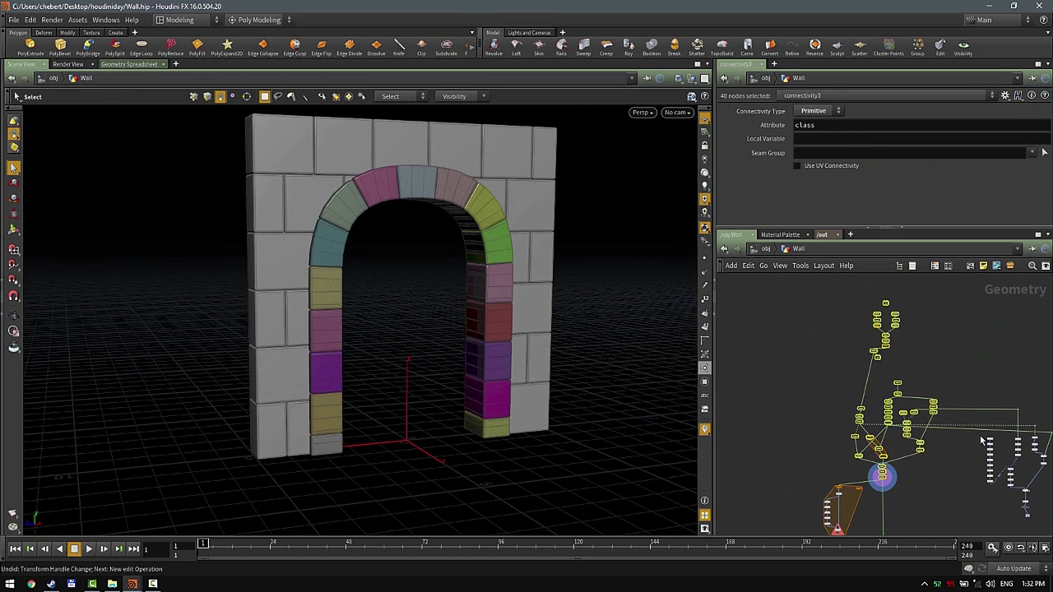
- Turn off Visualize Pieces on voronoifracture1 while the connectivity3 result stays displayed
scroll(942, 431, "up", 6)
left_click(919, 465)
scroll(872, 458, "up", 2)
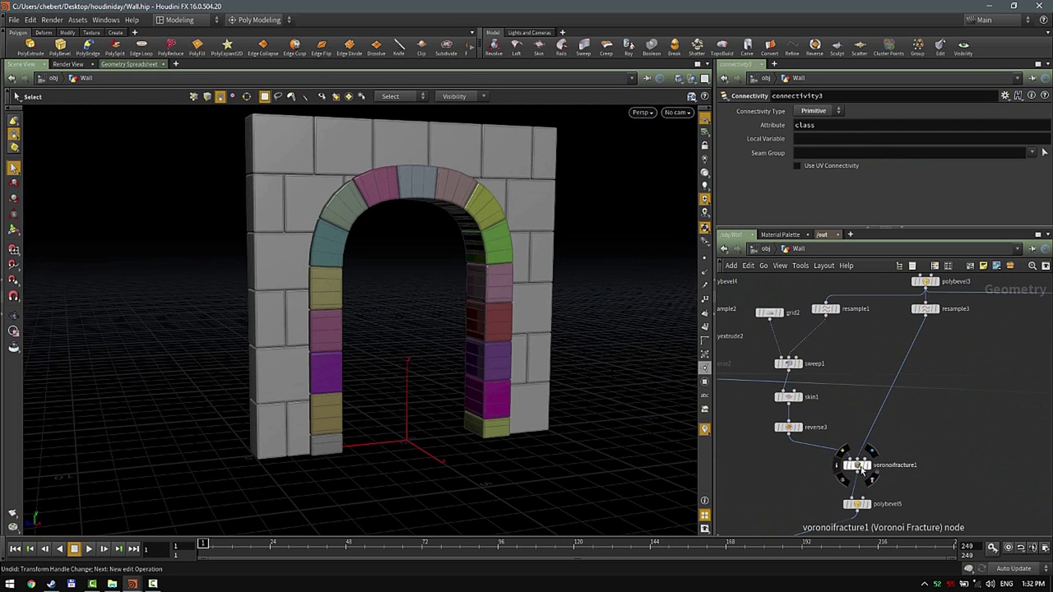
left_click(860, 465)
left_click(803, 185)
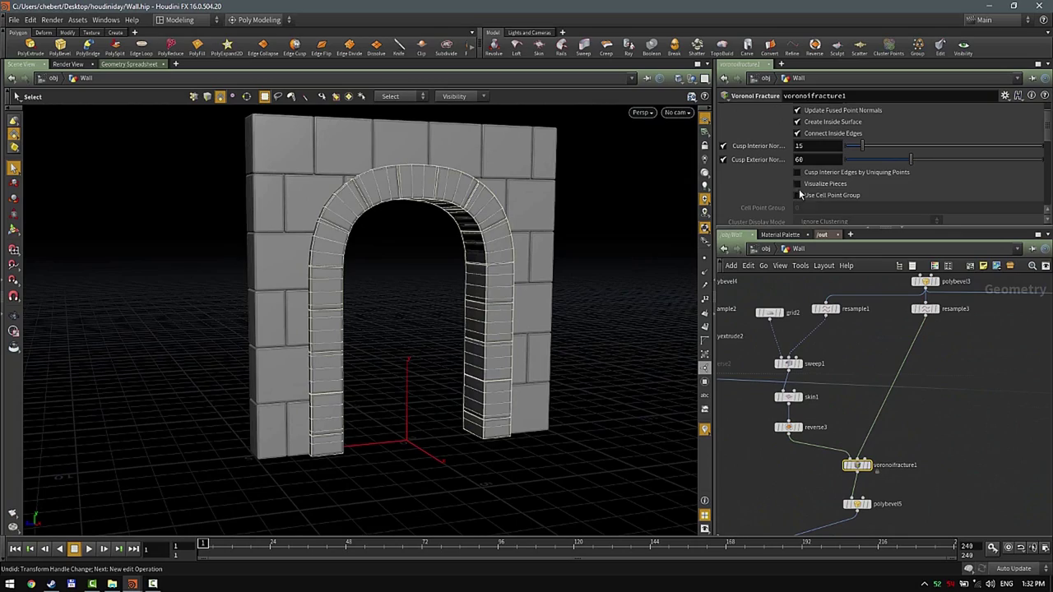
left_click(936, 425)
- Examine the uncoloured brick wall and its stone arch from several angles and distances
right_click_drag(602, 302, 468, 353, "alt")
left_click_drag(469, 353, 432, 379, "alt")
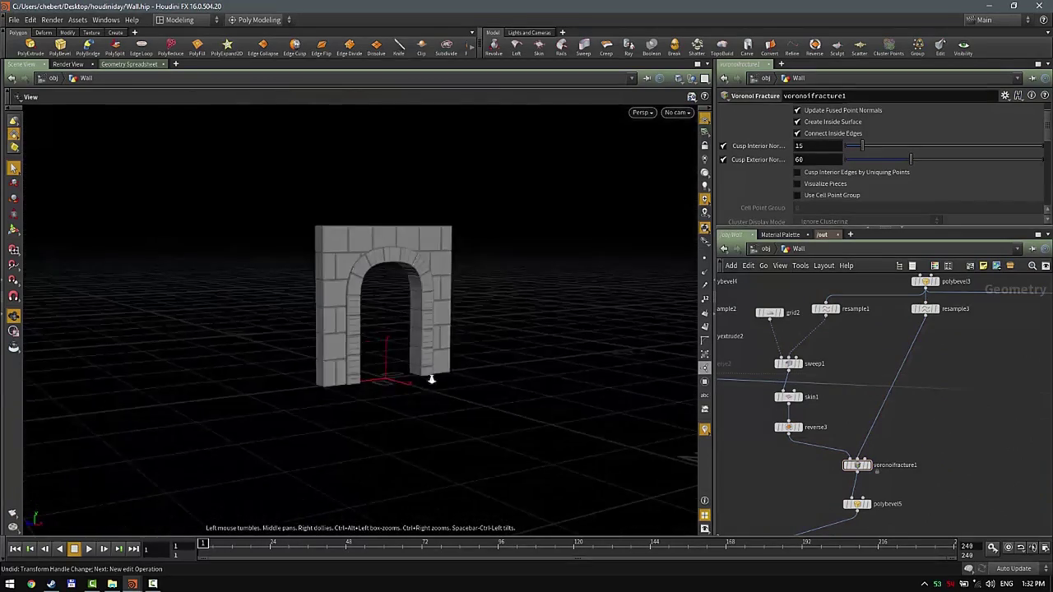
right_click_drag(432, 379, 477, 288, "alt")
left_click_drag(478, 288, 464, 341, "alt")
middle_click_drag(401, 359, 350, 341, "alt")
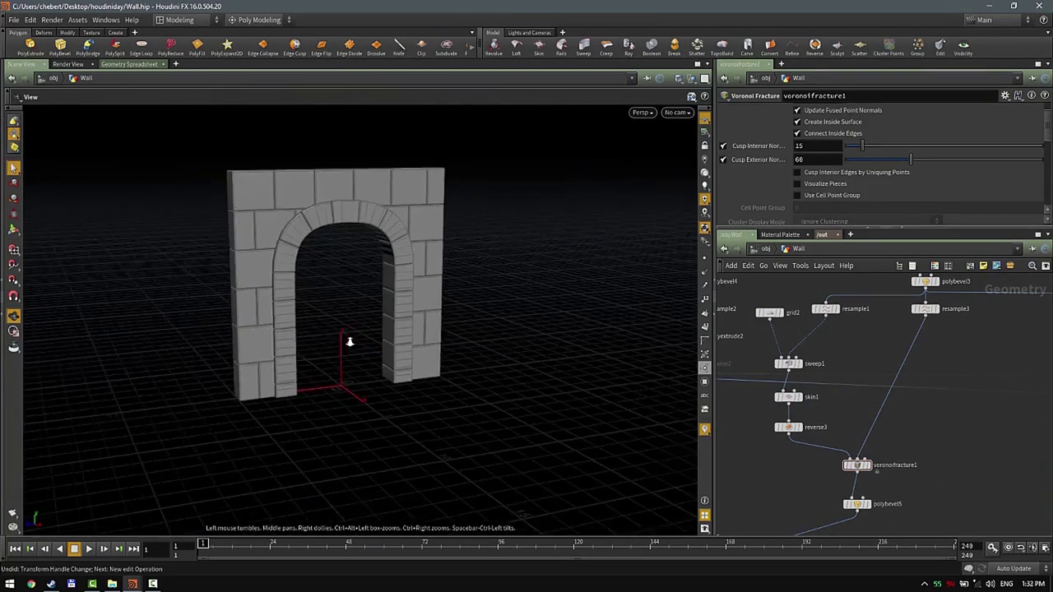
scroll(381, 293, "up", 4)
key("s")
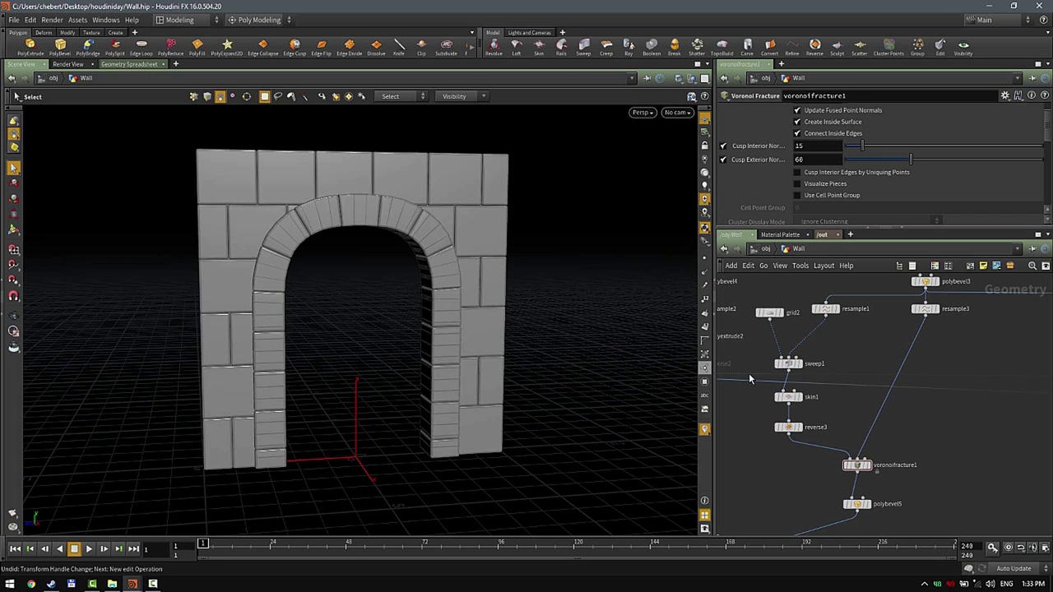
- Display and select facet2 in the separate branch beside grid3 and examine its simplified arch curve
scroll(988, 386, "down", 5)
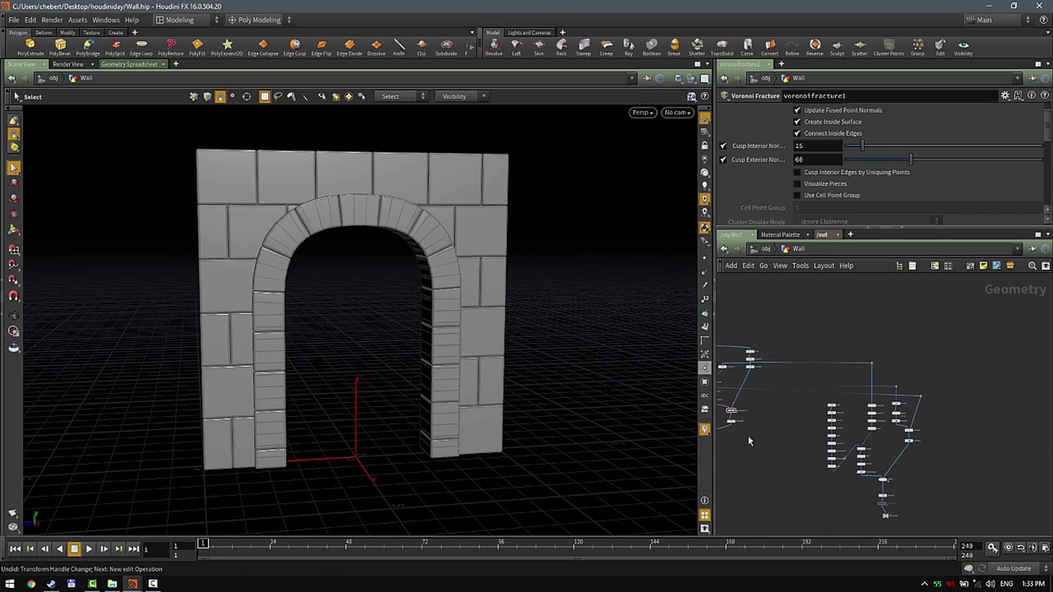
middle_click_drag(821, 413, 892, 402)
scroll(992, 389, "up", 6)
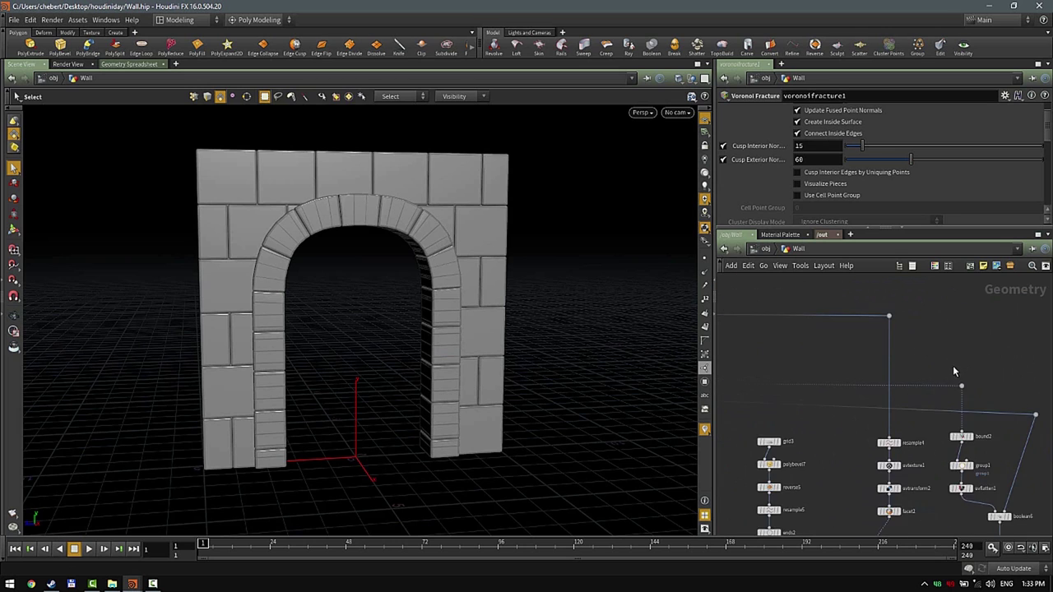
scroll(862, 458, "down", 4)
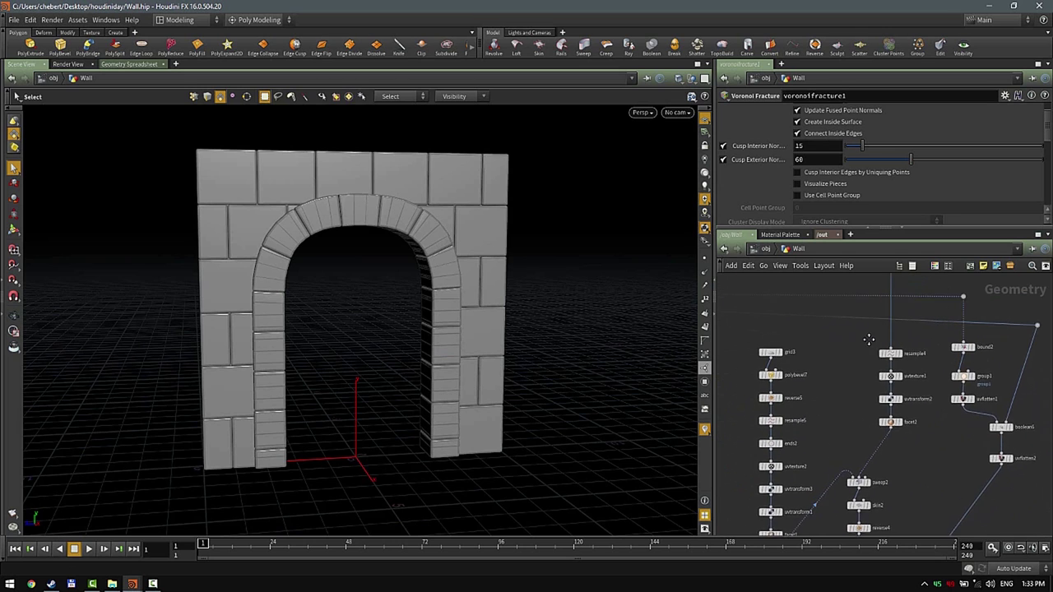
scroll(794, 425, "up", 2)
middle_click_drag(794, 425, 729, 486)
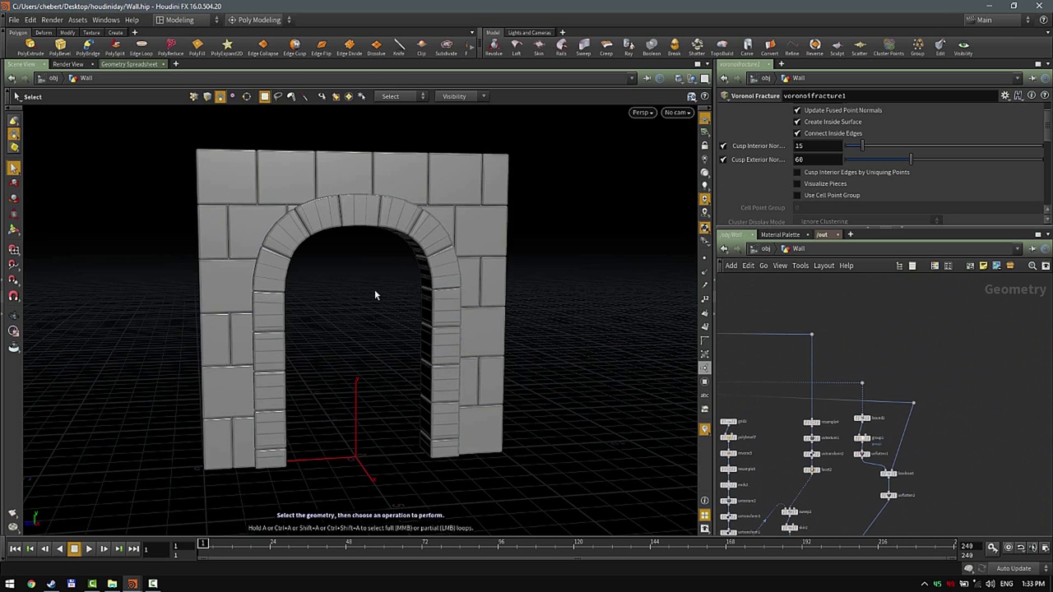
scroll(930, 350, "up", 3)
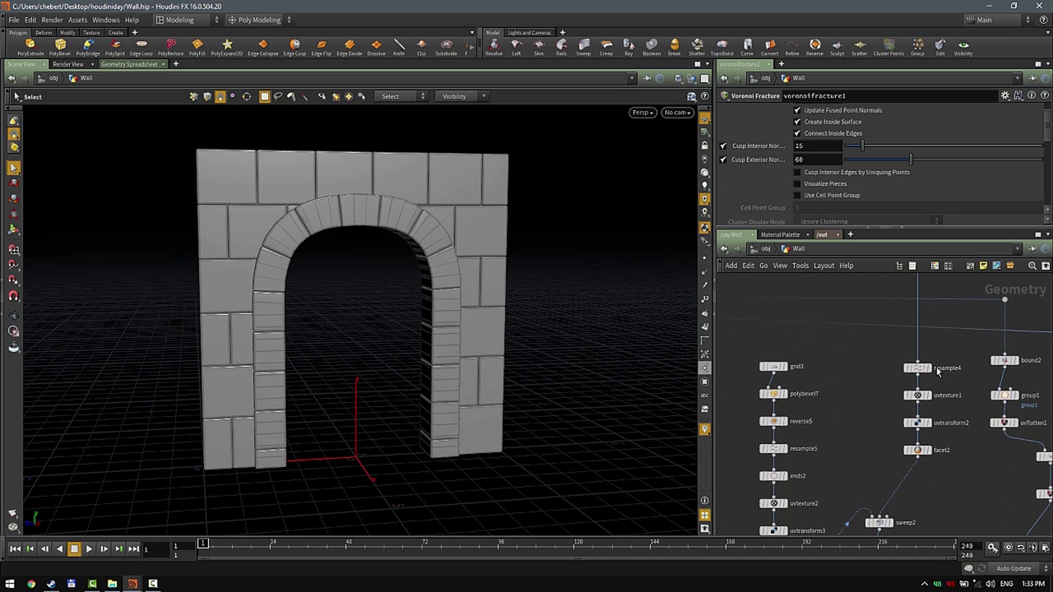
left_click(927, 450)
left_click_drag(591, 334, 529, 336, "alt")
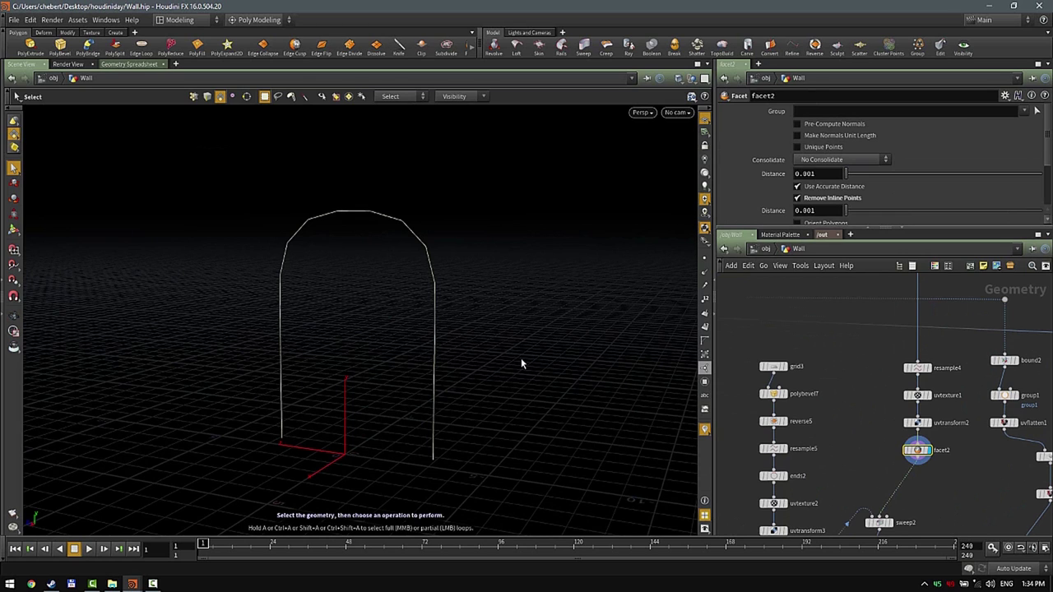
- Display and select resample4 at the start of that branch to examine its resampling of the arch curve
middle_click_drag(853, 365, 845, 390)
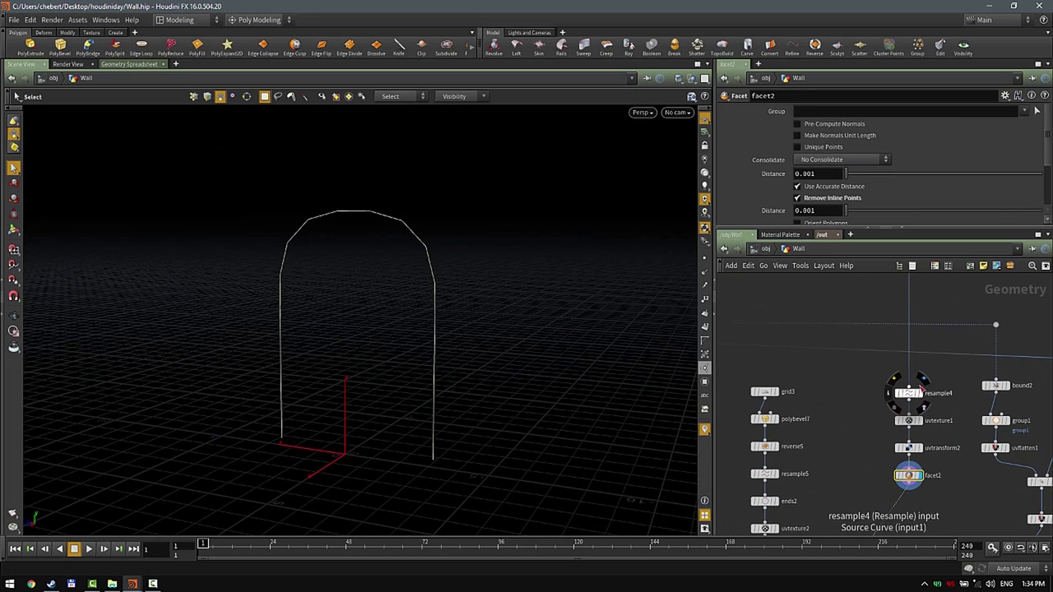
left_click(921, 387)
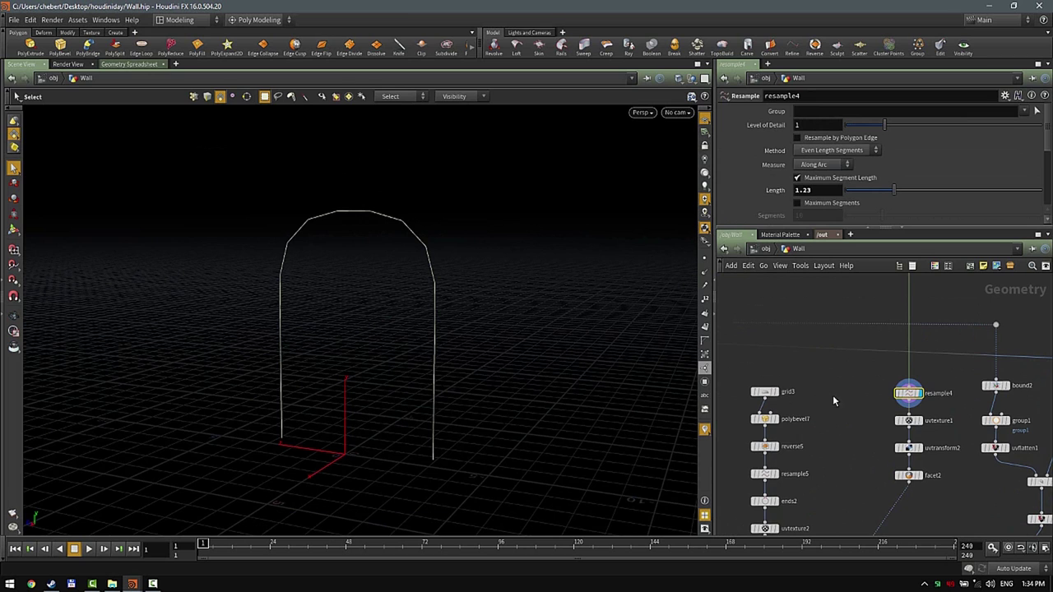
middle_click_drag(852, 412, 839, 385)
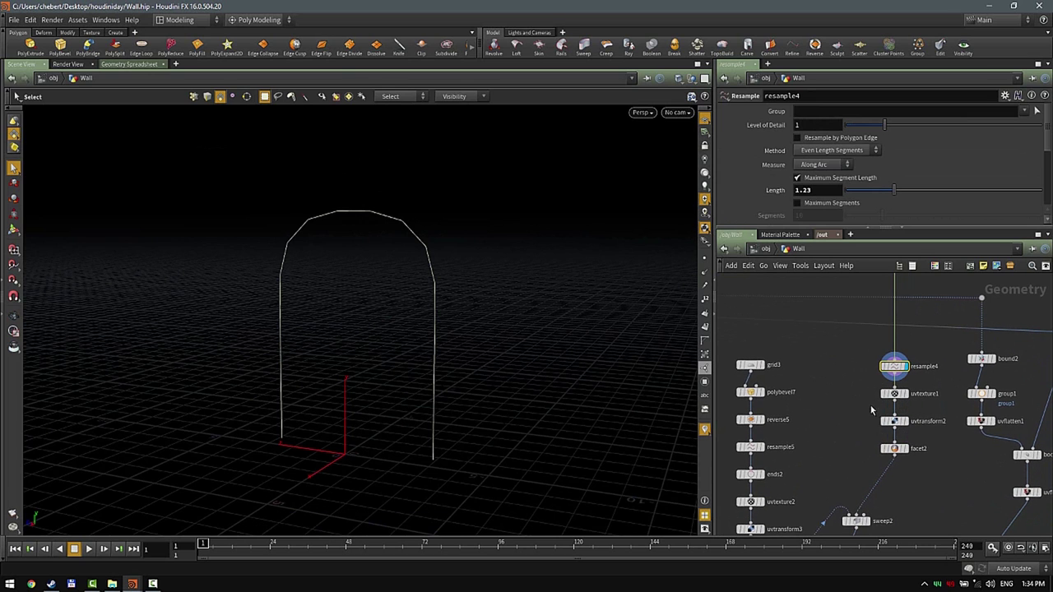
- Display and select facet2 at the end of the resample4 chain and examine the points along the simplified arch curve
left_click(911, 437)
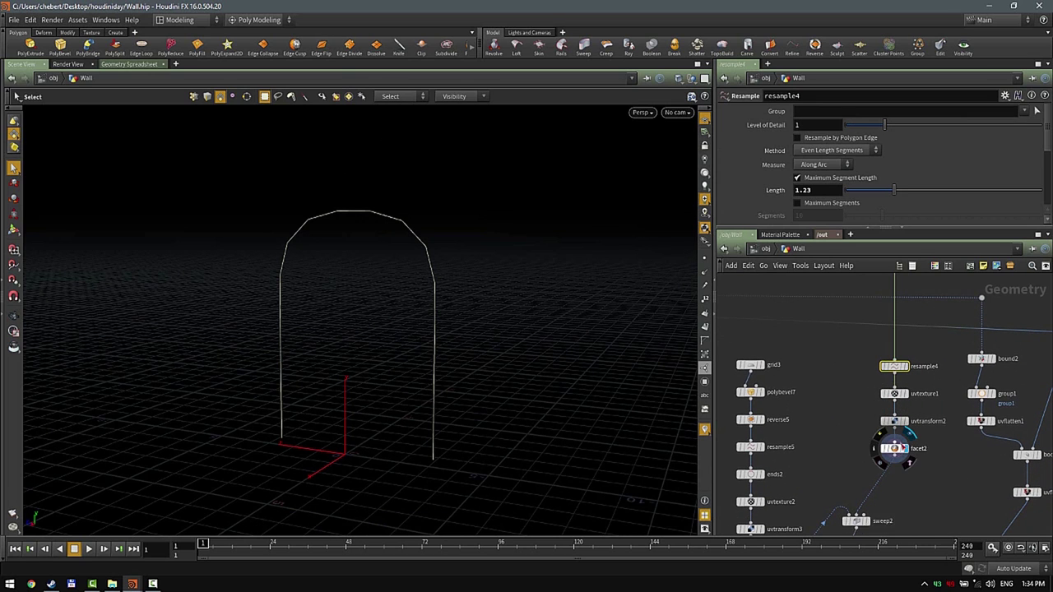
left_click(901, 450)
scroll(647, 273, "up", 5)
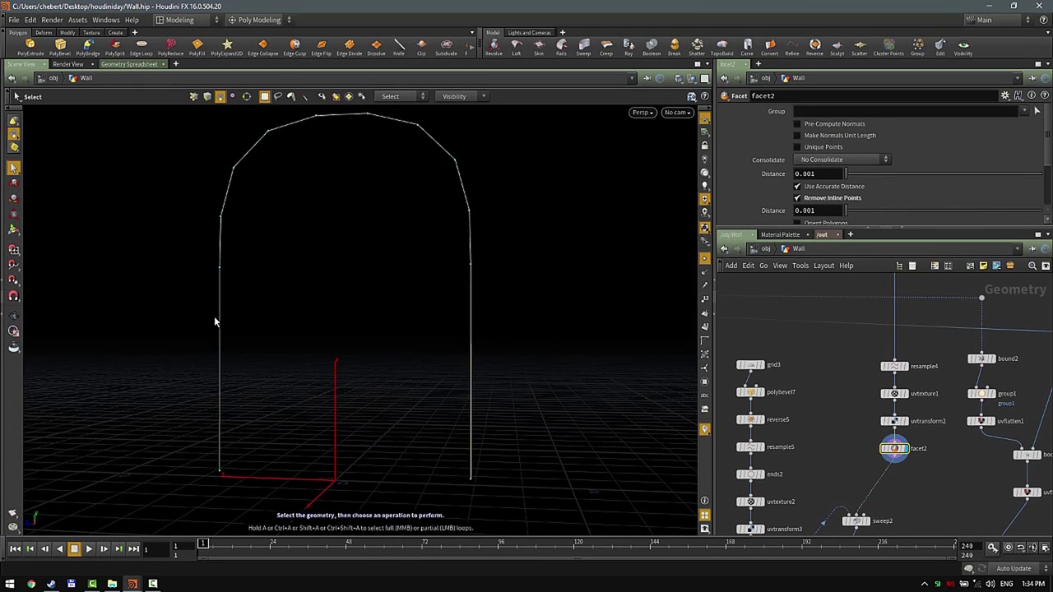
left_click(469, 367)
- Display and select sweep2 to examine the cross-sections placed along the arch curve
middle_click_drag(807, 406, 826, 304)
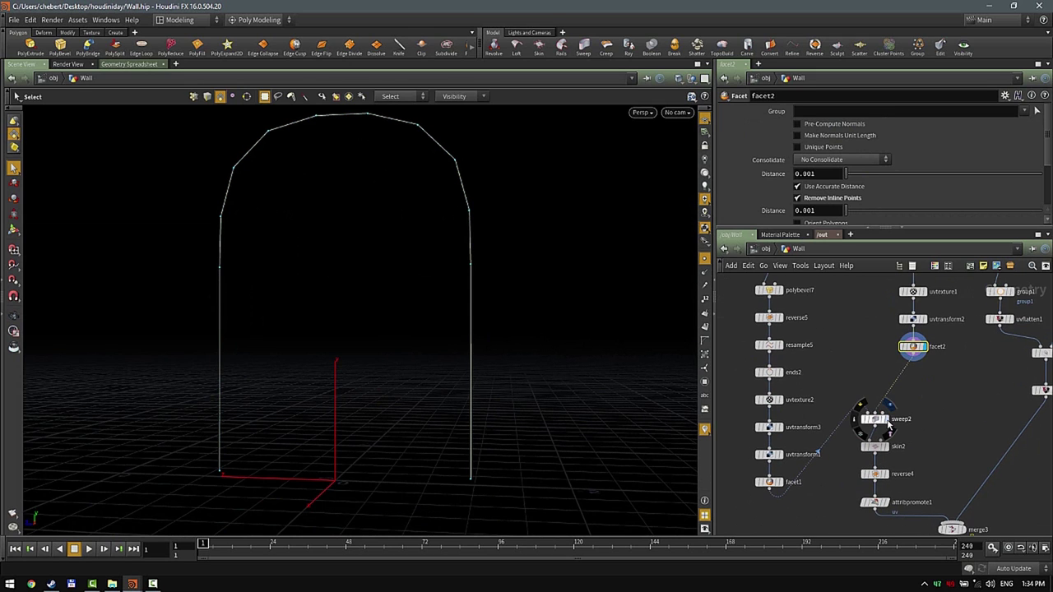
left_click(889, 404)
left_click(876, 422)
middle_click_drag(909, 470, 904, 437)
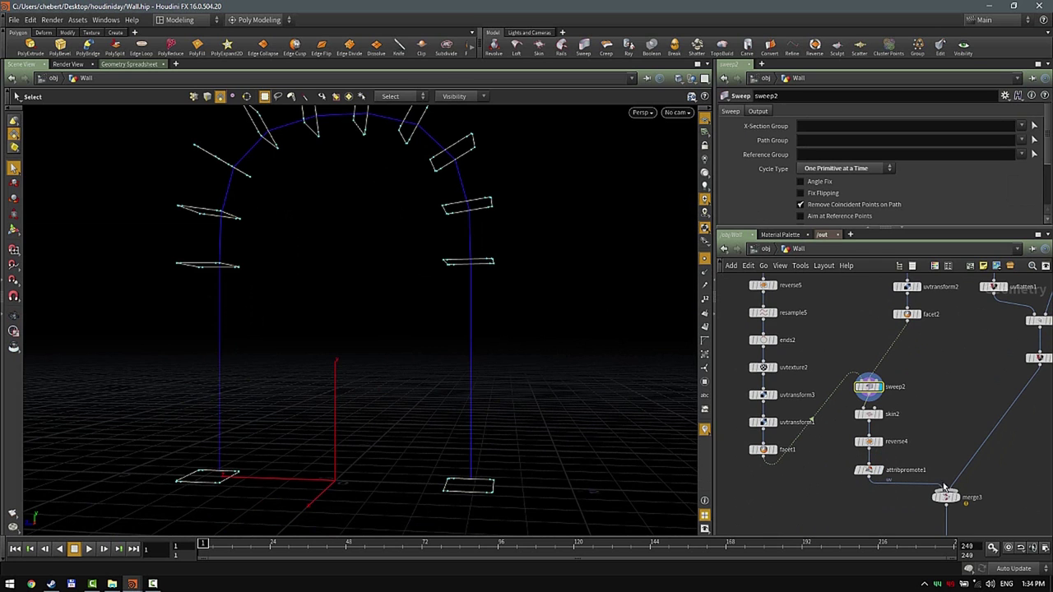
- Display and select attribpromote1 and examine the low-poly arch trim in both wireframe and shaded mode
left_click(878, 471)
left_click(869, 470)
left_click_drag(607, 335, 376, 250, "alt")
key("w")
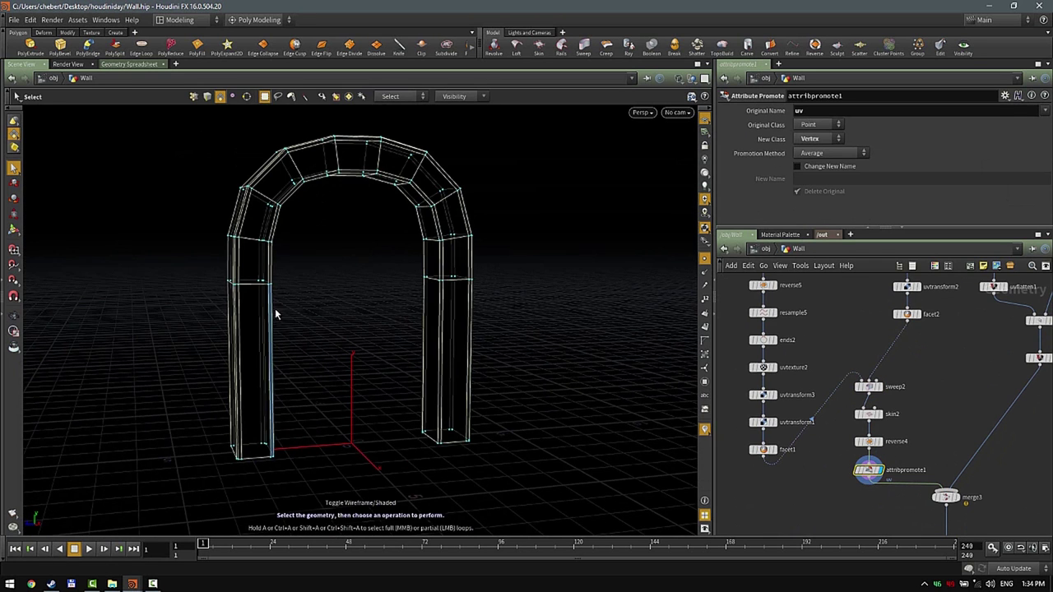
mouse_move(434, 216)
left_mouse_down("alt")
mouse_move(384, 206)
mouse_move(428, 247)
left_mouse_up("alt")
key("w")
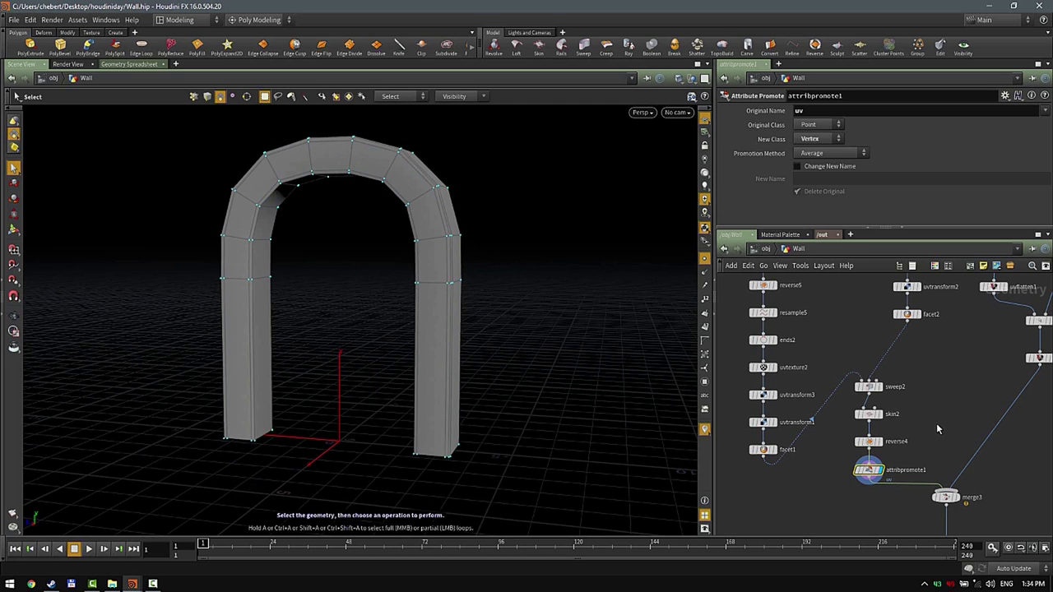
- Display and select reverse3 in the high-resolution branch to compare its denser arch with the low-poly trim
scroll(948, 418, "down", 6)
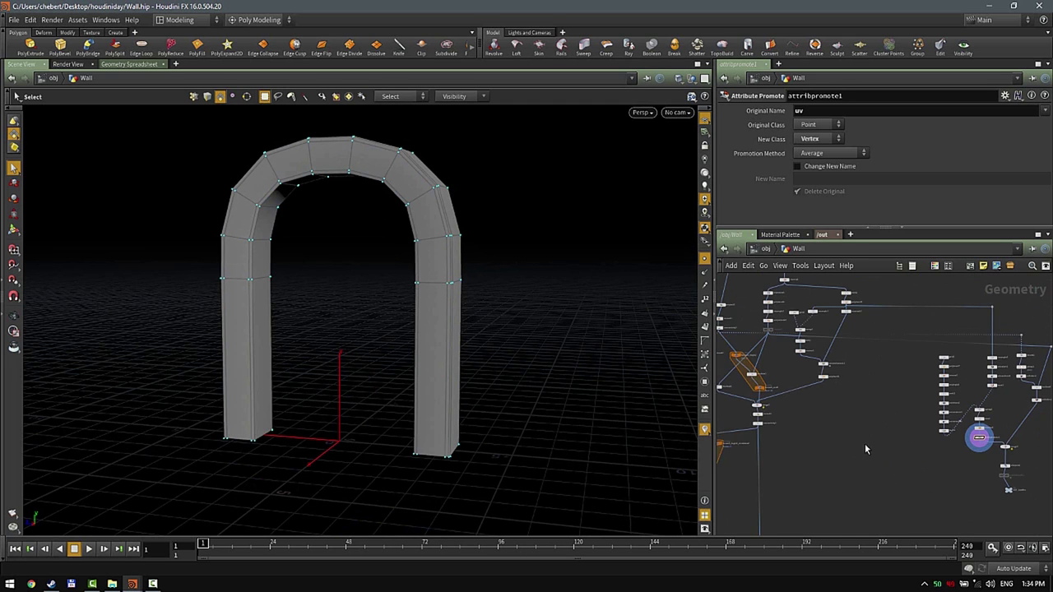
scroll(865, 449, "up", 6)
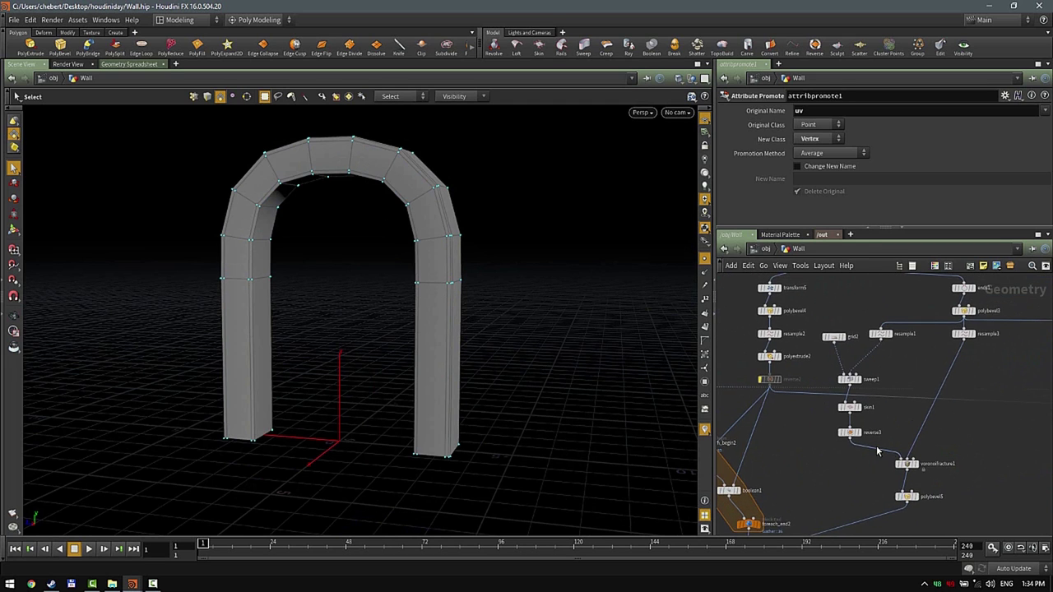
scroll(874, 445, "up", 3)
left_click(845, 431)
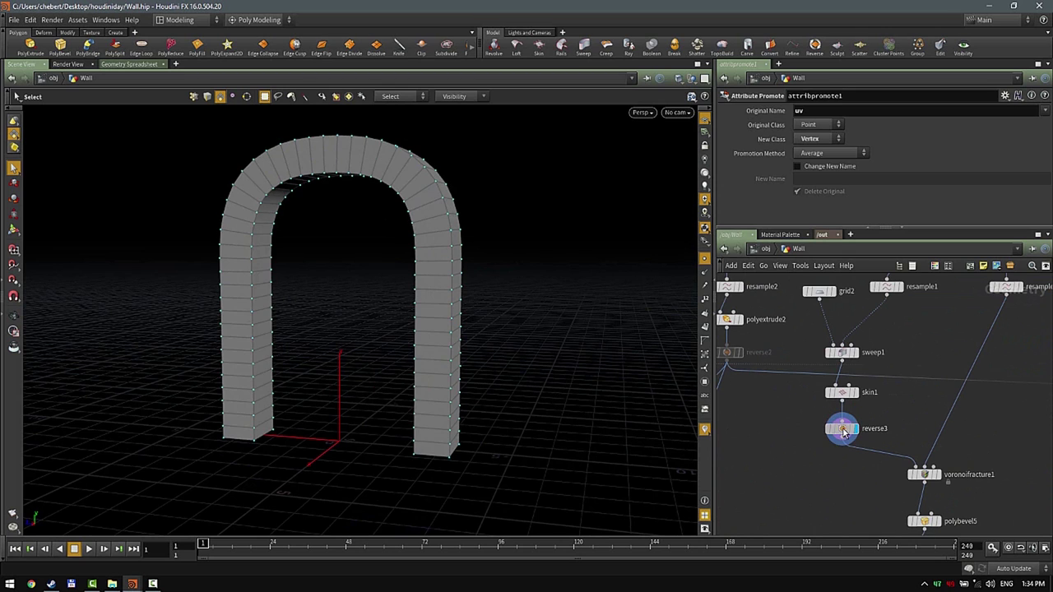
- Display and select uvflatten1 below group1 and examine the simple bounding block of the wall
scroll(920, 426, "down", 5)
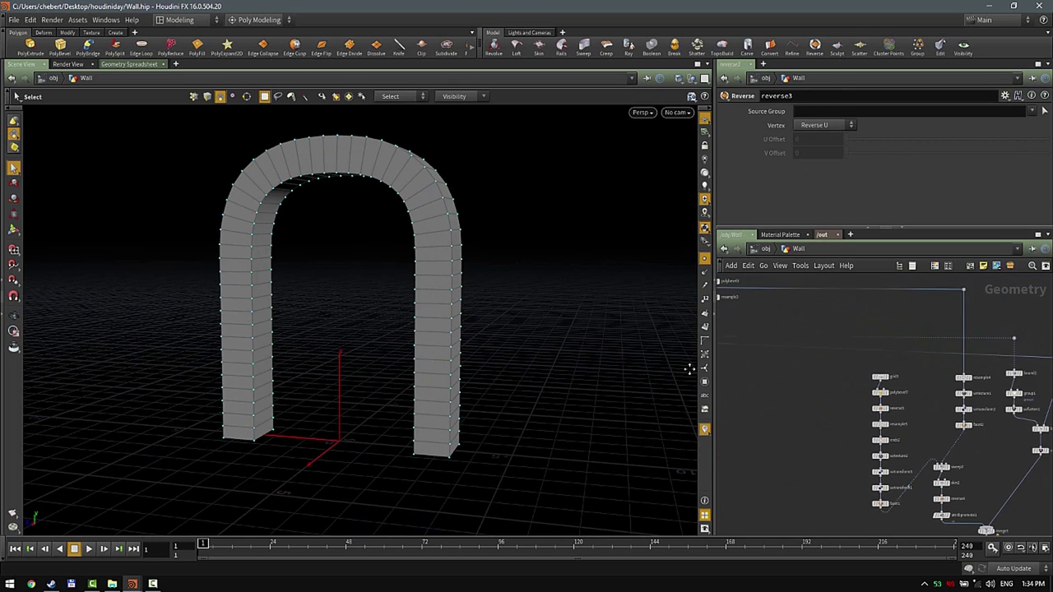
middle_click_drag(689, 370, 665, 362)
scroll(955, 452, "up", 3)
middle_click_drag(948, 458, 847, 400)
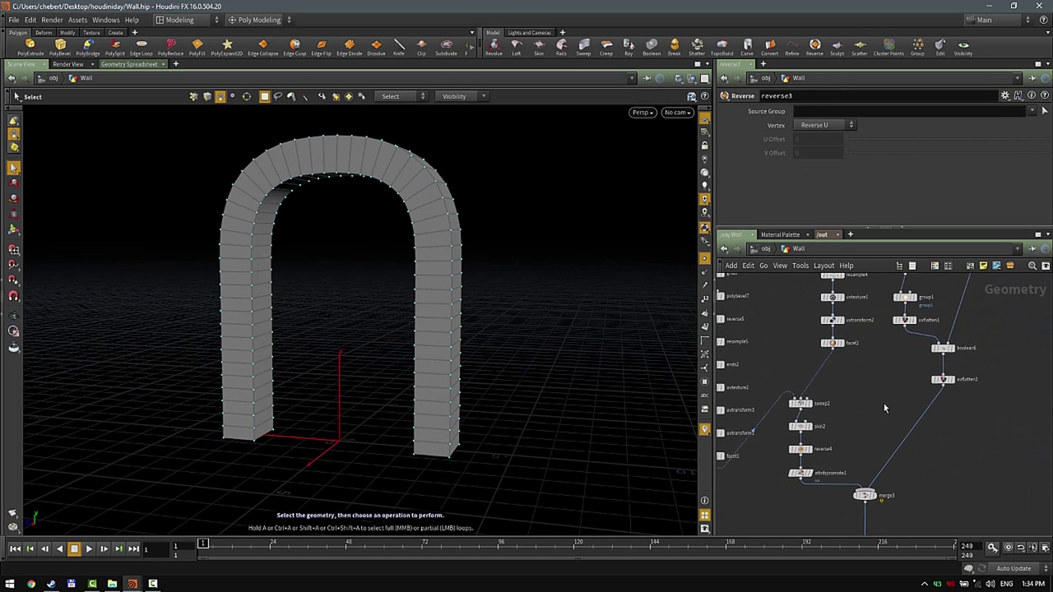
middle_click_drag(903, 310, 857, 439)
left_click_drag(841, 467, 876, 445)
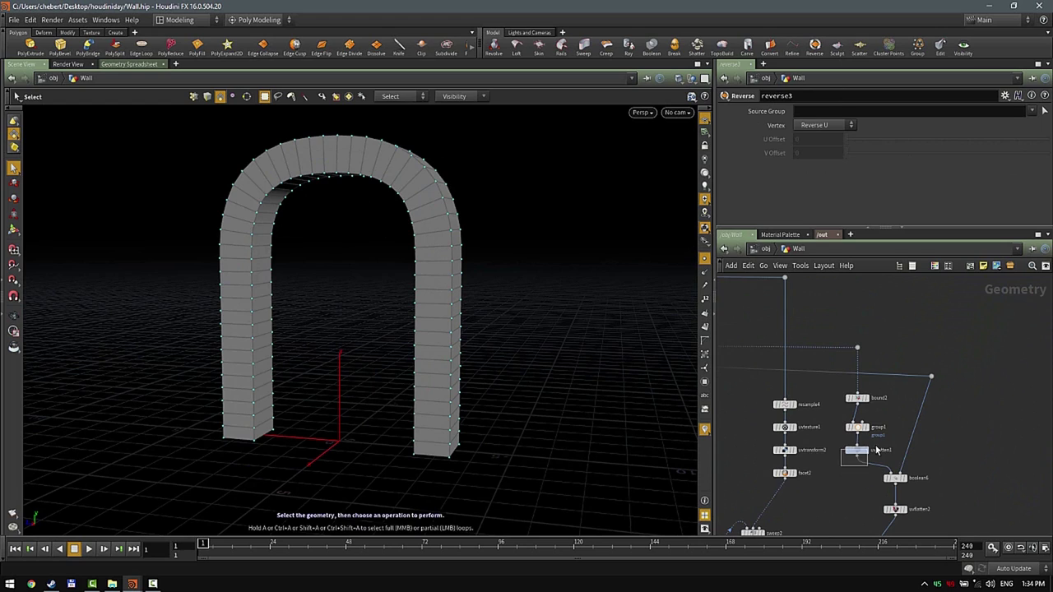
left_click(858, 450)
left_click(866, 450)
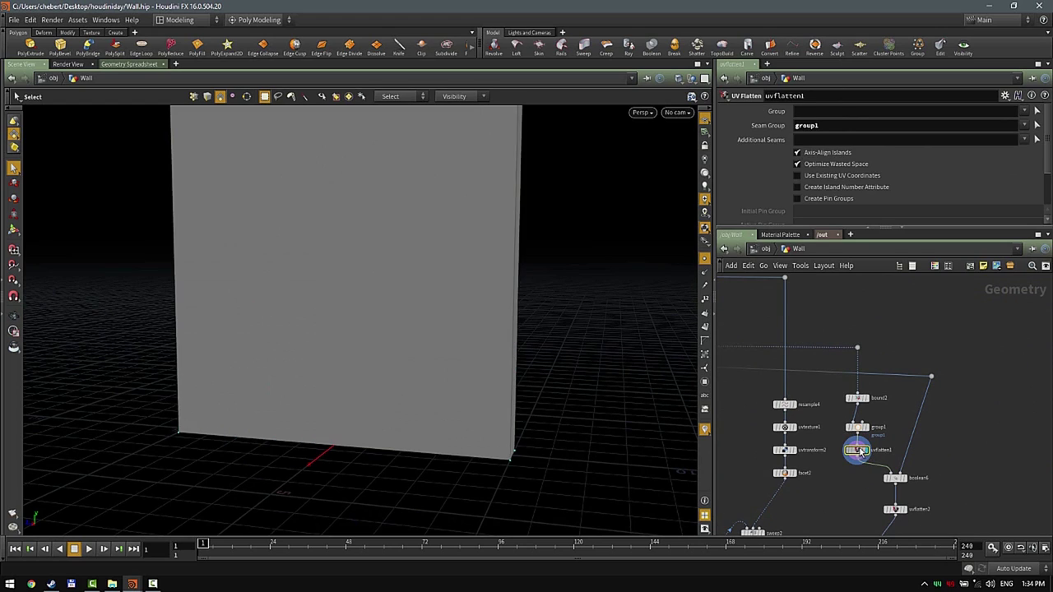
scroll(505, 398, "down", 3)
left_click_drag(506, 397, 562, 414, "alt")
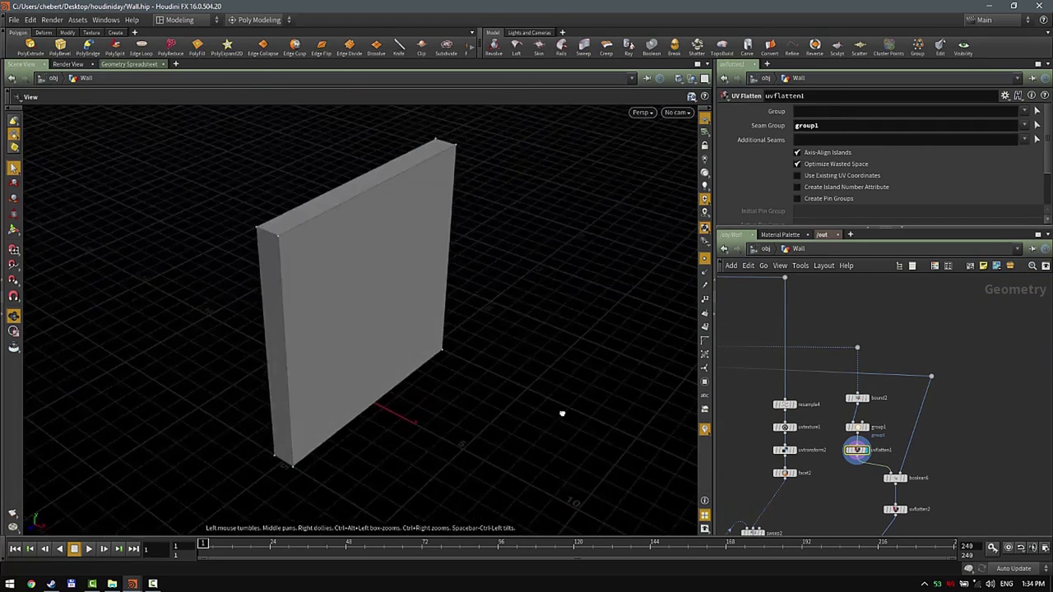
scroll(893, 447, "up", 3)
- Display and select boolean6 to examine the arch cut-out, and trace its cutter input back to the polyextrude2 branch
left_click(873, 460)
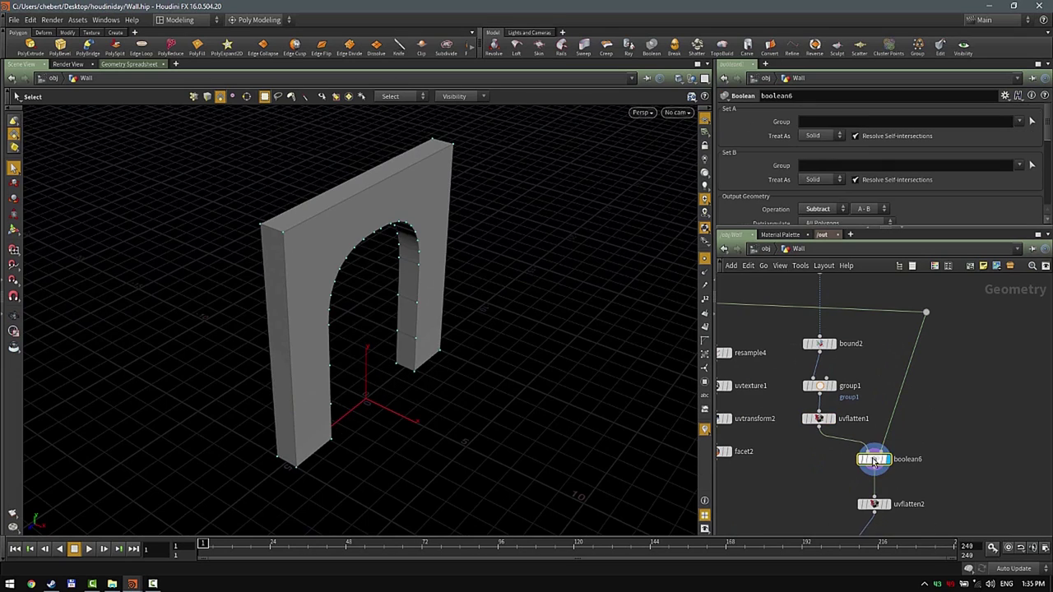
mouse_move(870, 461)
scroll(905, 332, "down", 3)
scroll(904, 332, "down", 1)
middle_click_drag(827, 311, 1013, 329)
middle_click_drag(727, 354, 926, 364)
scroll(841, 342, "up", 3)
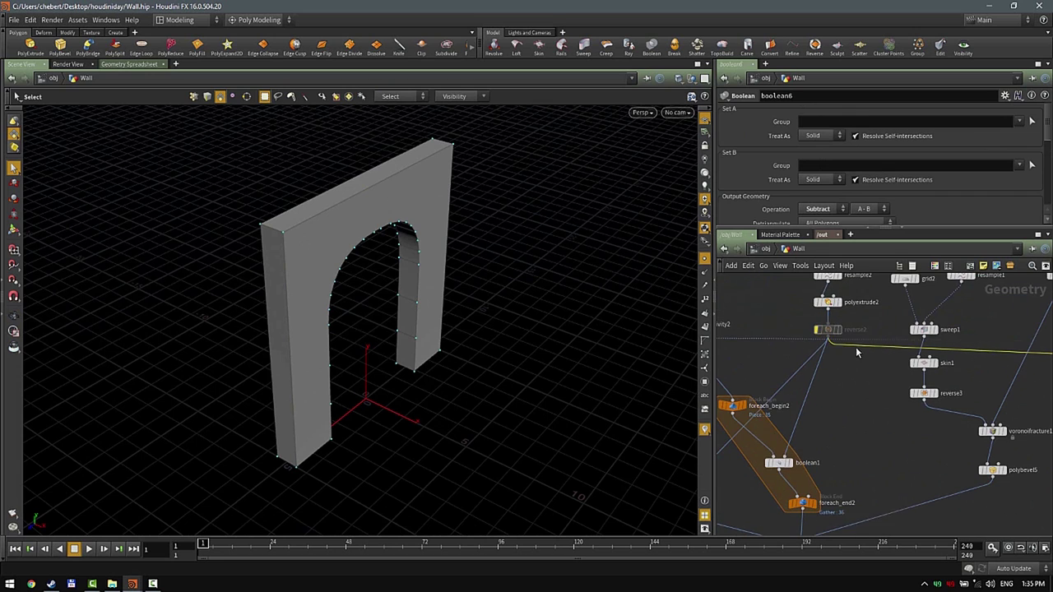
scroll(870, 416, "down", 5)
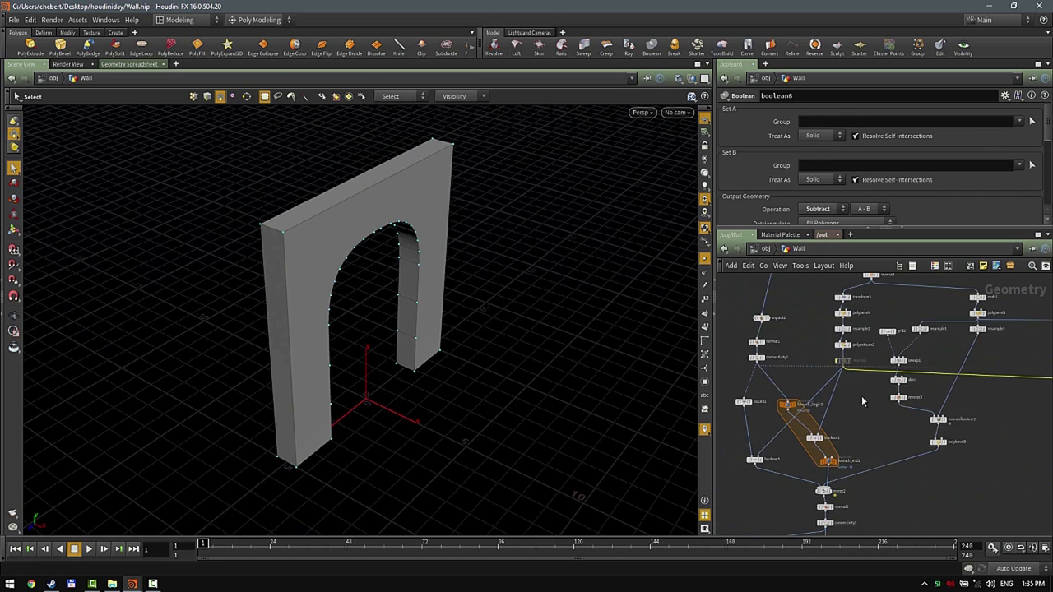
middle_click_drag(906, 411, 987, 410)
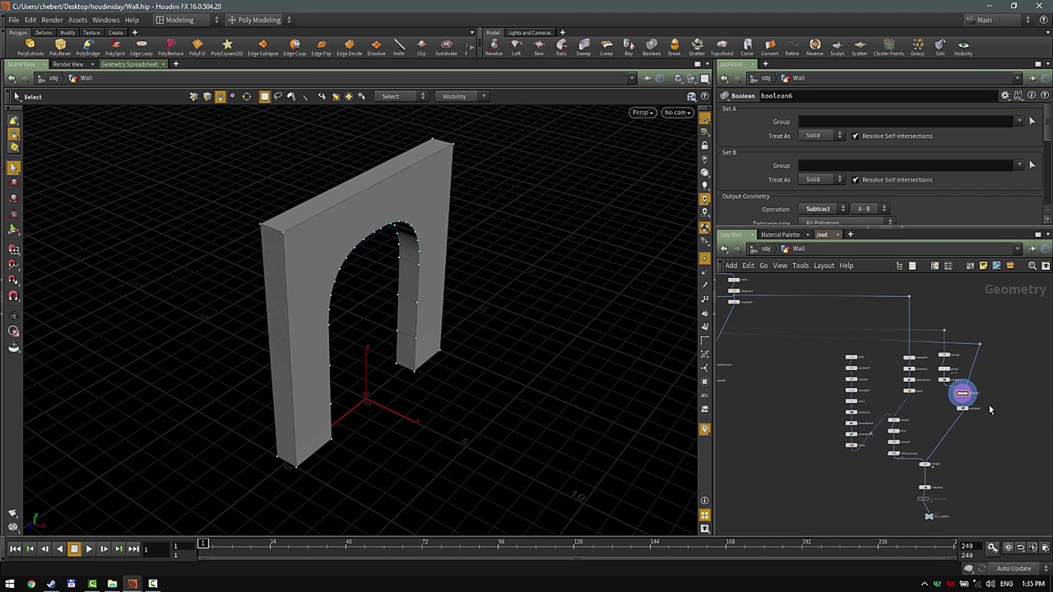
scroll(986, 445, "up", 3)
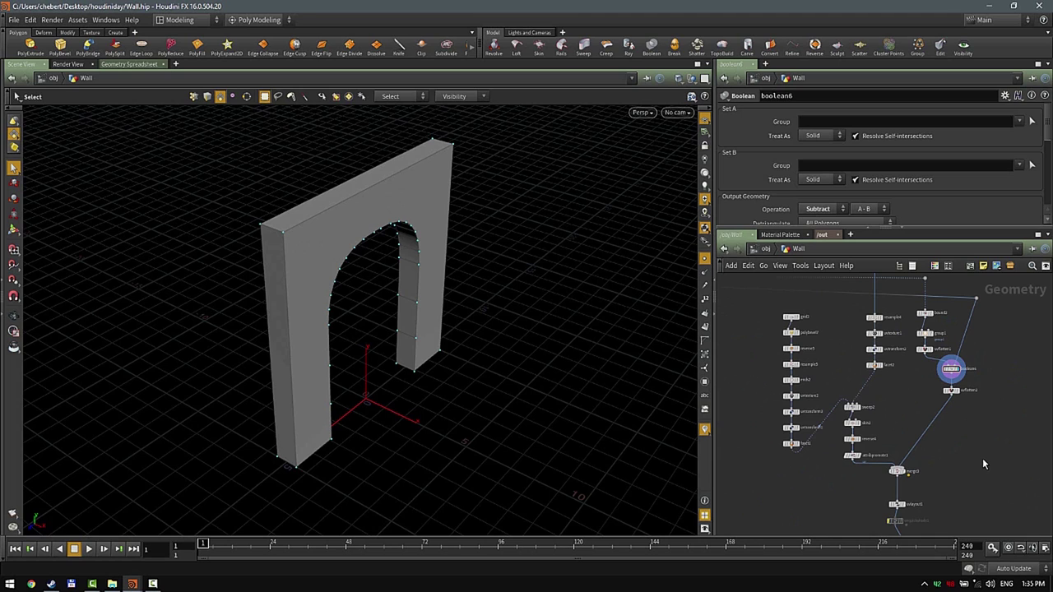
scroll(983, 450, "up", 3)
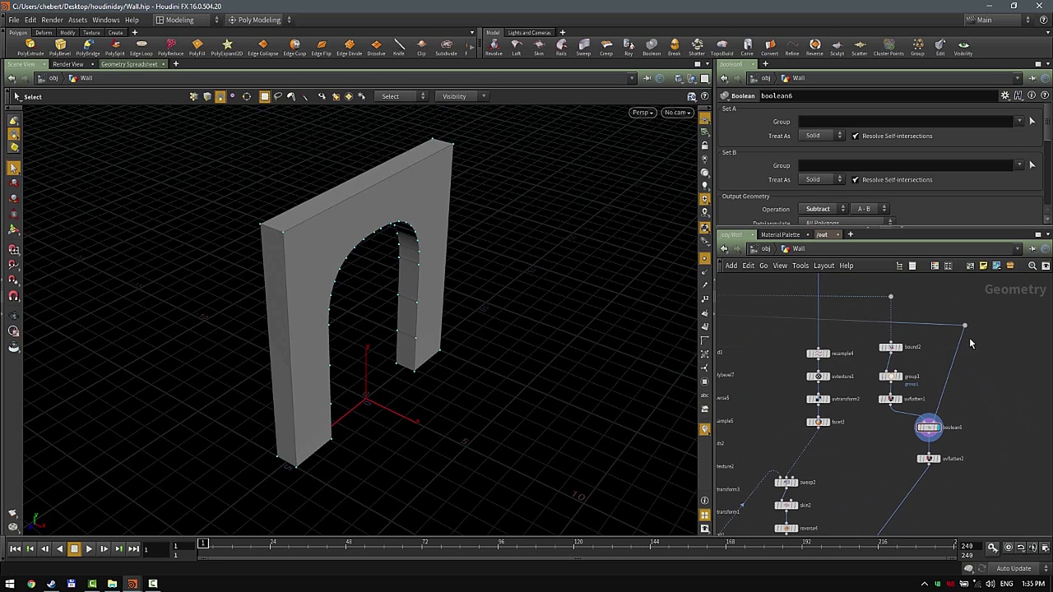
- Reposition the dot on boolean6's cutter wire so that the wire runs straight down into the node
left_click_drag(949, 313, 984, 371)
left_click(992, 365)
left_click_drag(967, 330, 935, 324)
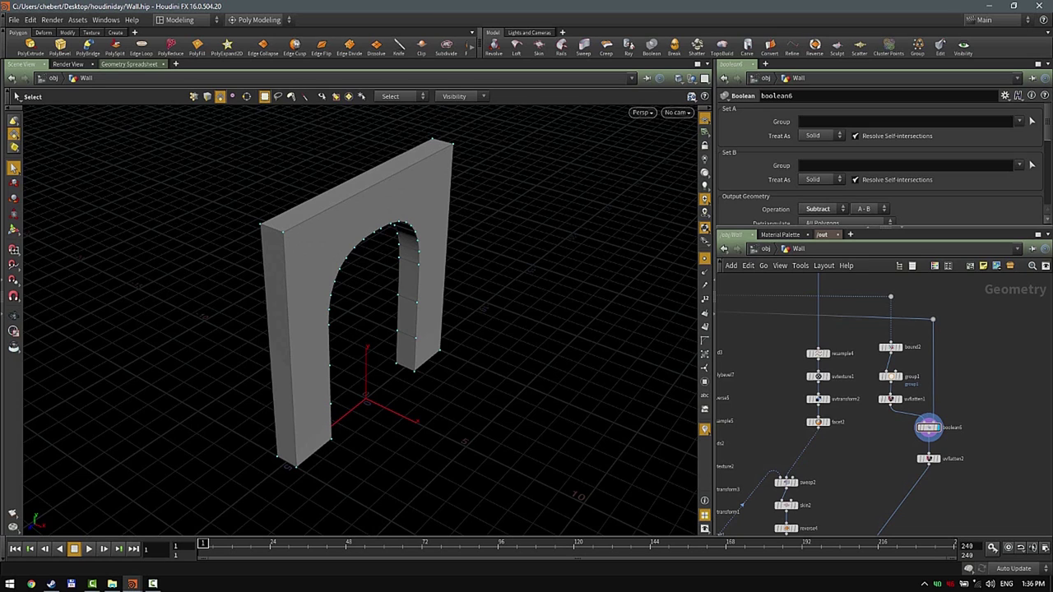
- Display OUT_LowRes and examine the merged low-poly wall and arch trim from several angles, including in wireframe
scroll(985, 420, "down", 3)
middle_click_drag(1006, 477, 1049, 362)
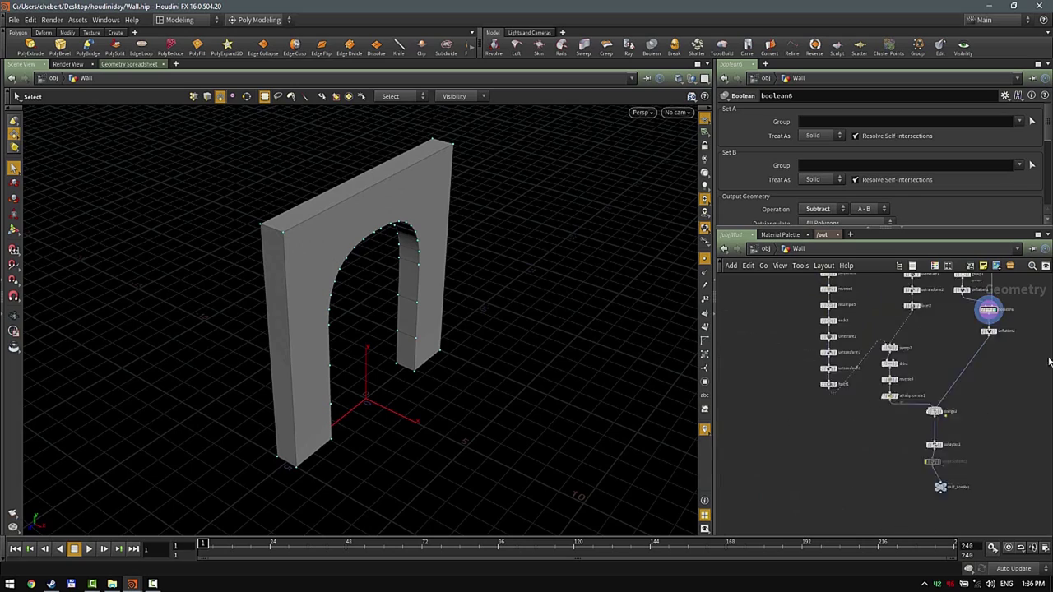
scroll(982, 452, "up", 3)
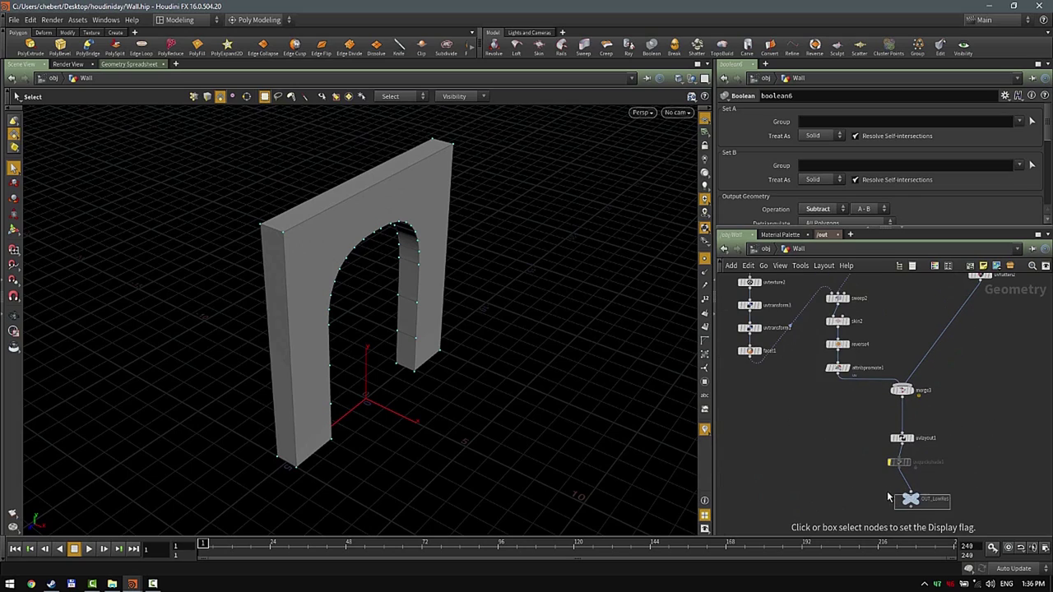
left_click(920, 497)
left_click_drag(605, 317, 461, 287, "alt")
right_click_drag(461, 287, 475, 242, "alt")
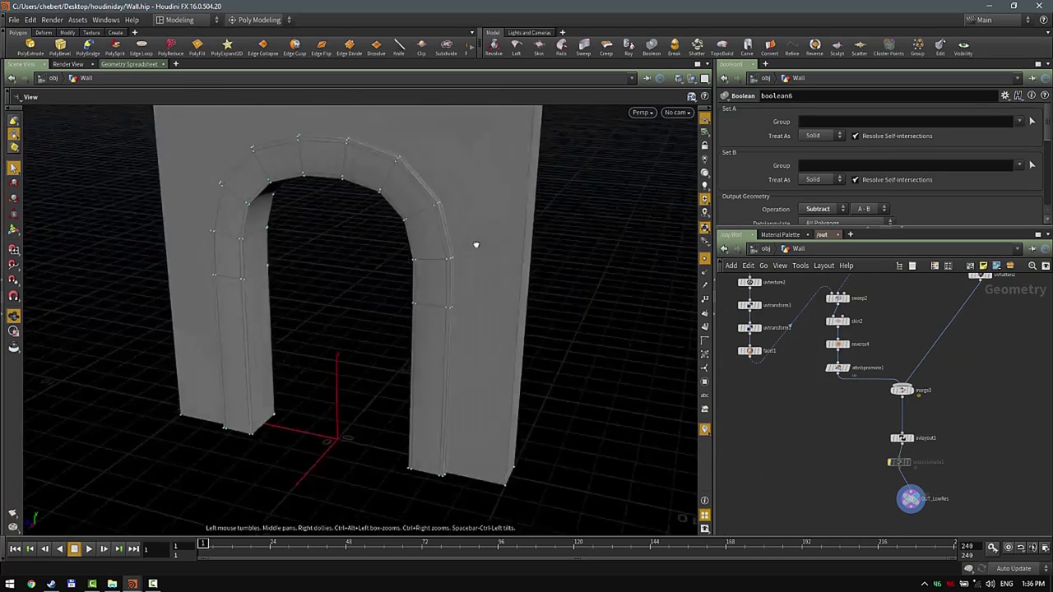
mouse_move(475, 242)
left_mouse_down("alt")
mouse_move(439, 259)
mouse_move(643, 248)
mouse_move(364, 275)
mouse_move(369, 263)
mouse_move(612, 233)
mouse_move(538, 268)
left_mouse_up("alt")
key("shift+w")
key("s")
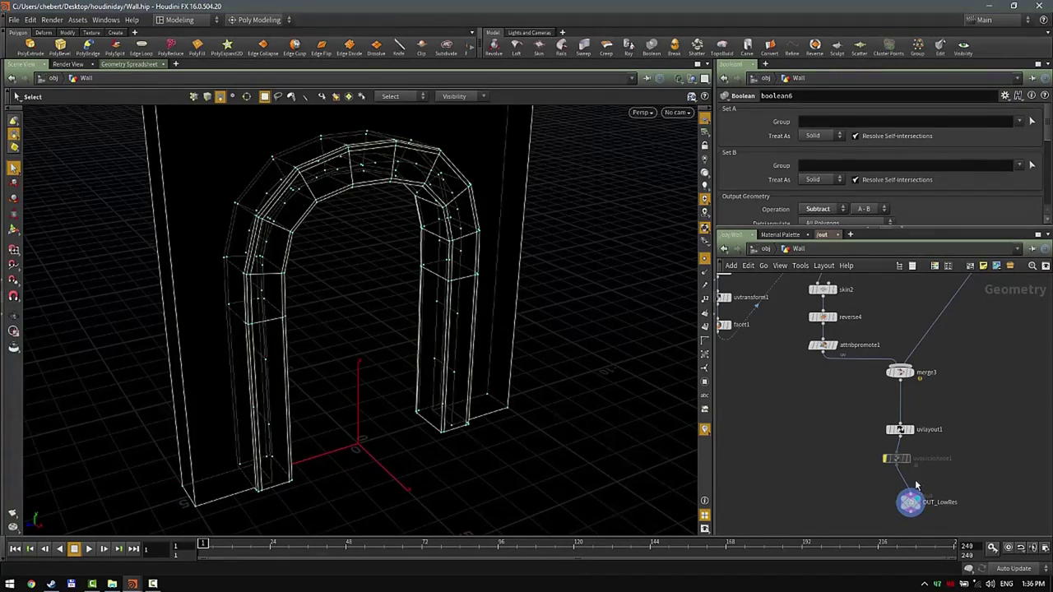
- Check the polygon count in OUT_LowRes's node information and close the information window
scroll(911, 490, "up", 1)
right_click(913, 502)
key("Escape")
right_click(914, 502)
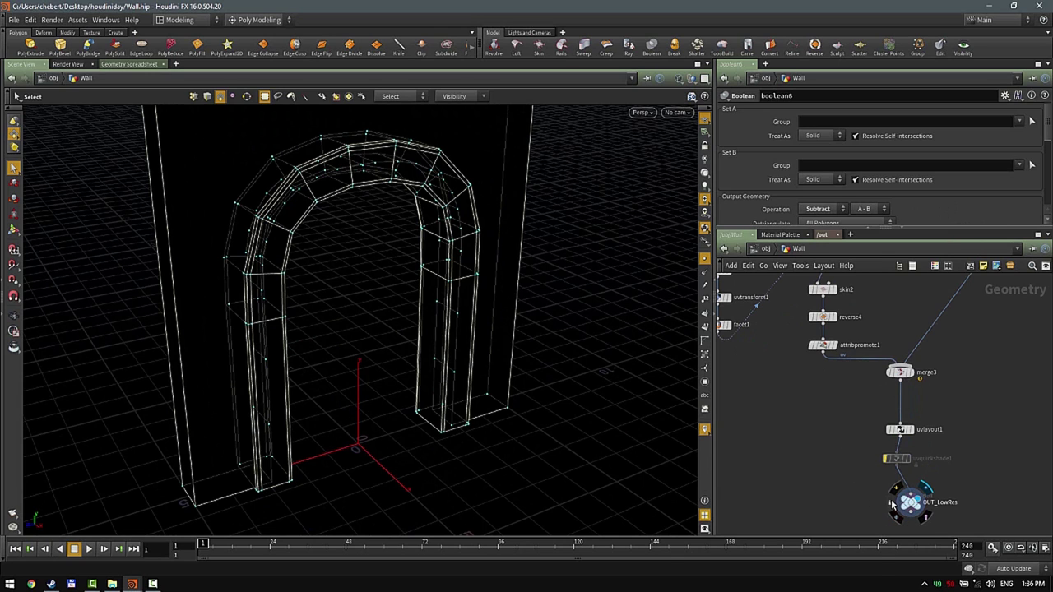
middle_click(910, 502)
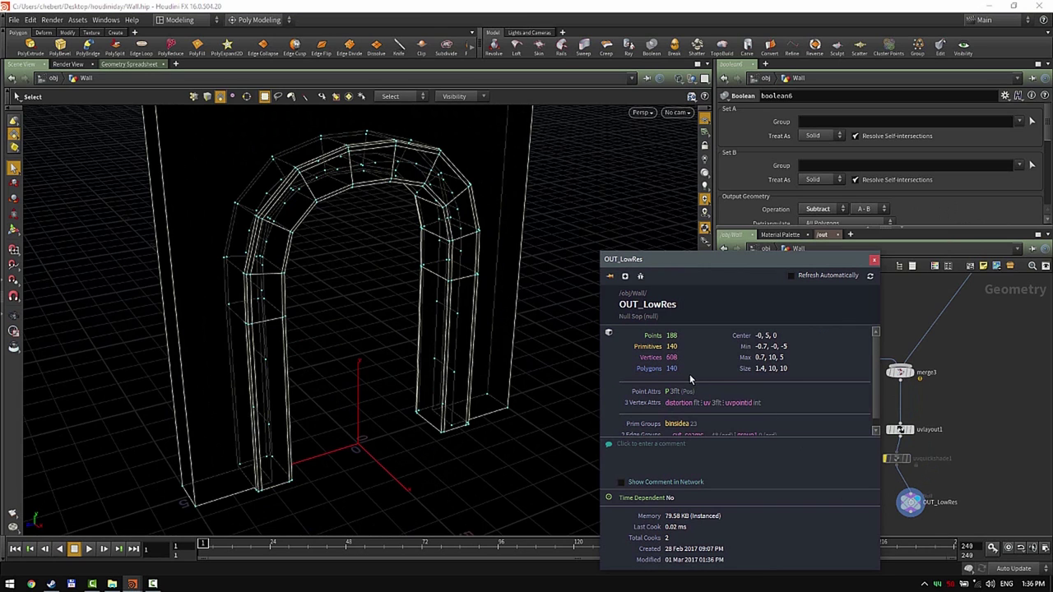
left_click(874, 260)
- Check the polygon count in OUT_HighRes's node information for comparison and close the information window
scroll(893, 444, "down", 8)
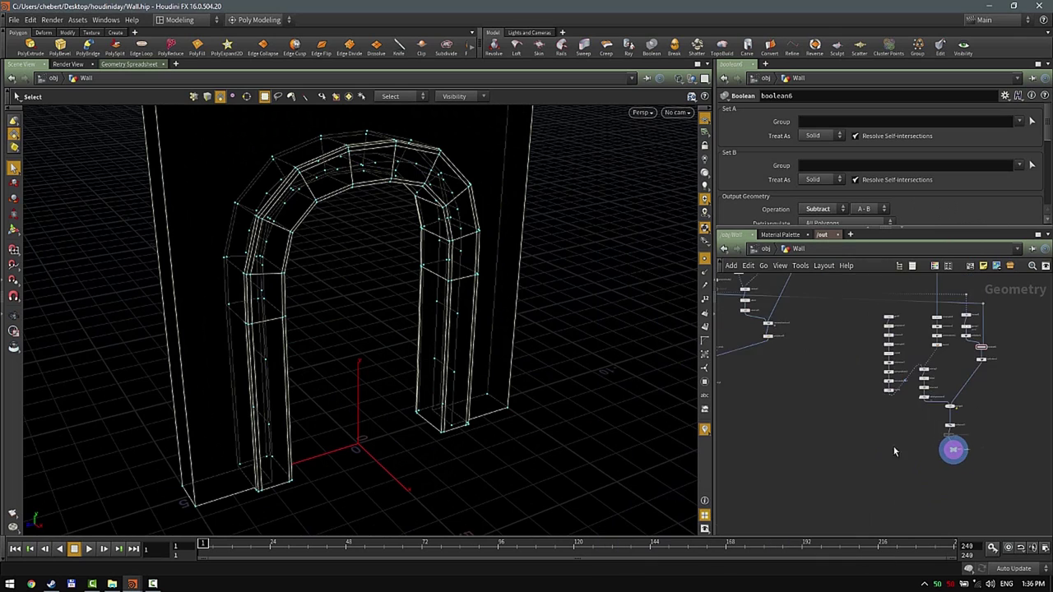
middle_click_drag(894, 446, 933, 404)
scroll(909, 430, "up", 10)
scroll(916, 432, "up", 2)
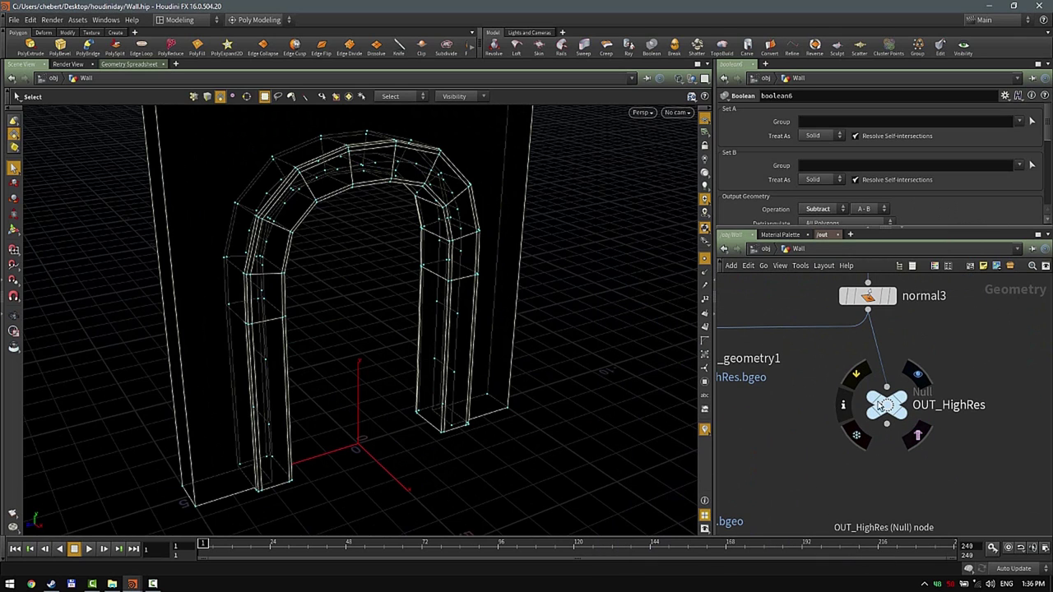
left_click(844, 406)
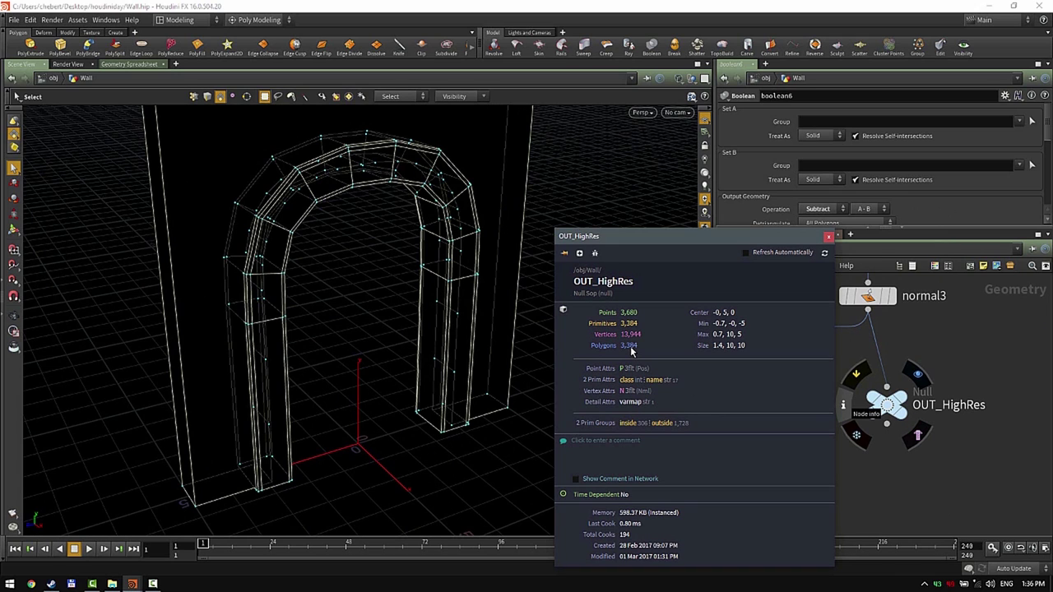
left_click(831, 237)
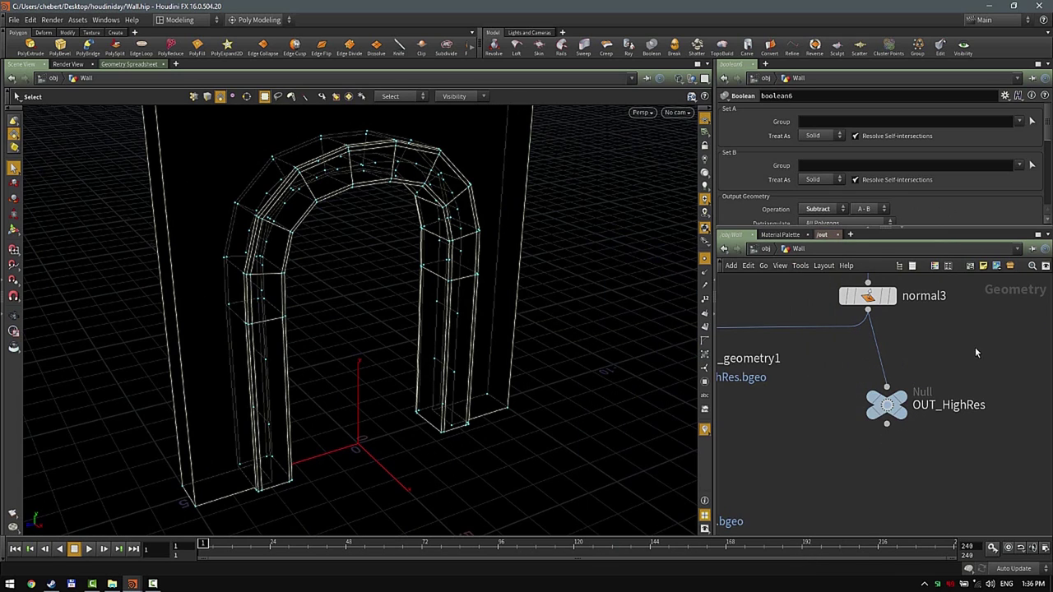
- Return to the OUT_LowRes branch, restore the wall's shaded display and turn off the bypass on uvquickshade1
scroll(975, 347, "down", 6)
scroll(945, 458, "down", 3)
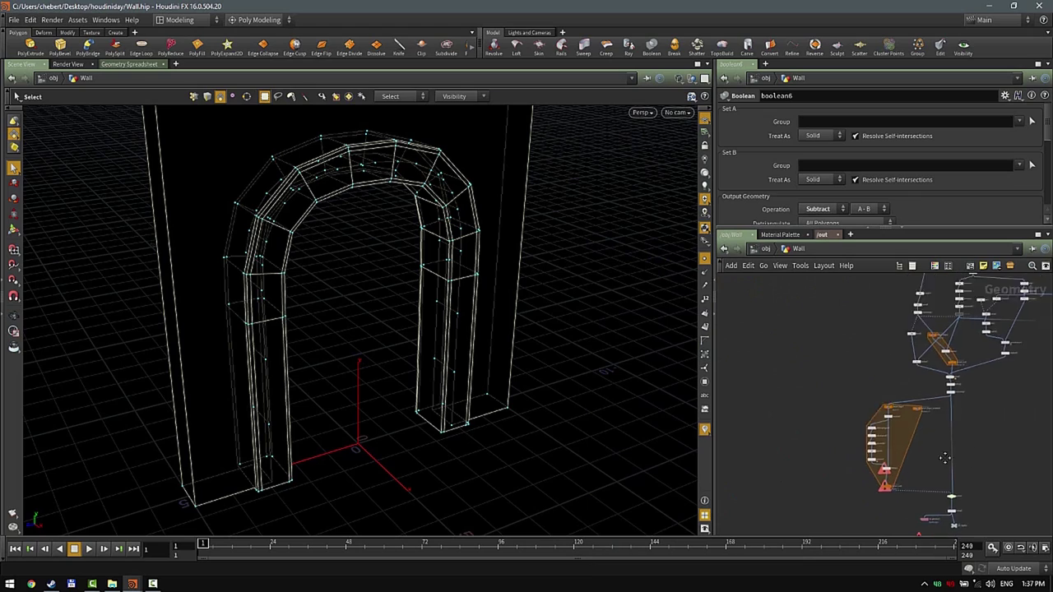
middle_click_drag(990, 393, 875, 444)
middle_click_drag(1001, 496, 878, 461)
scroll(878, 461, "up", 2)
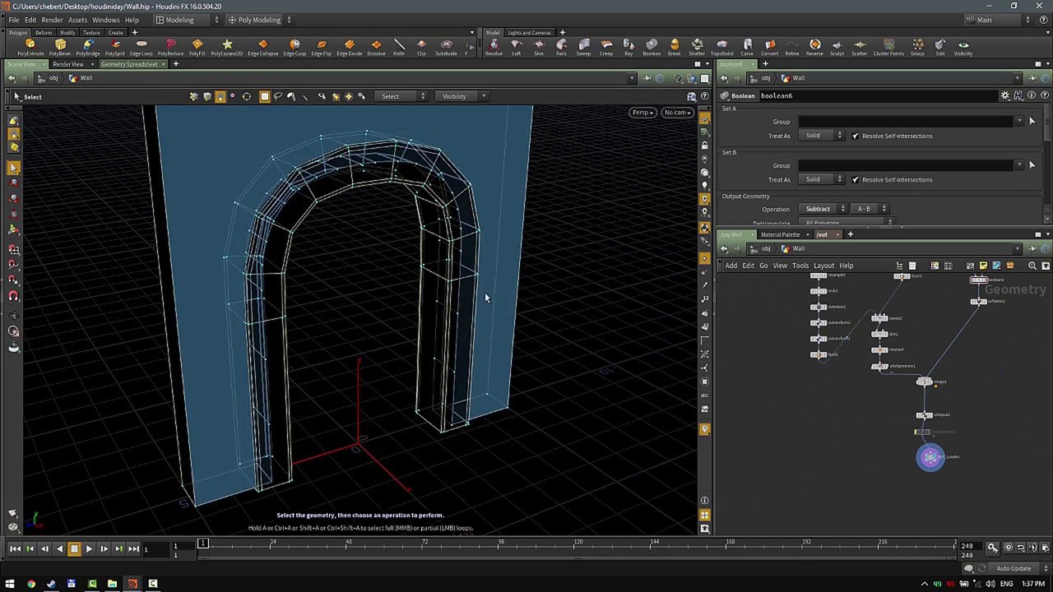
key("shift+w")
right_click_drag(548, 255, 494, 280, "alt")
mouse_move(494, 280)
left_mouse_down("alt")
mouse_move(388, 267)
mouse_move(312, 280)
mouse_move(565, 301)
left_mouse_up("alt")
key("s")
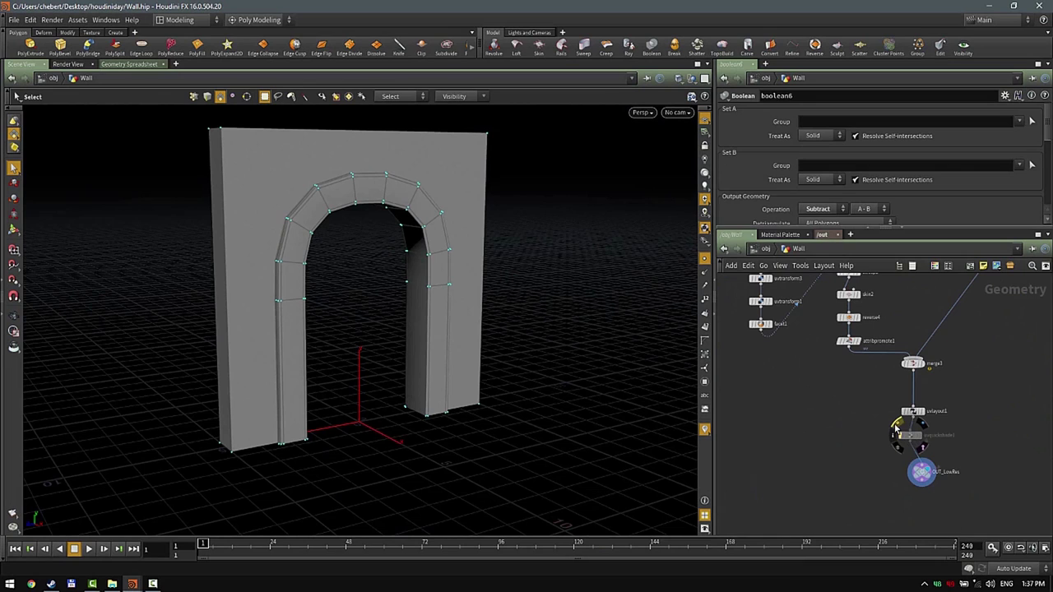
scroll(909, 436, "up", 1)
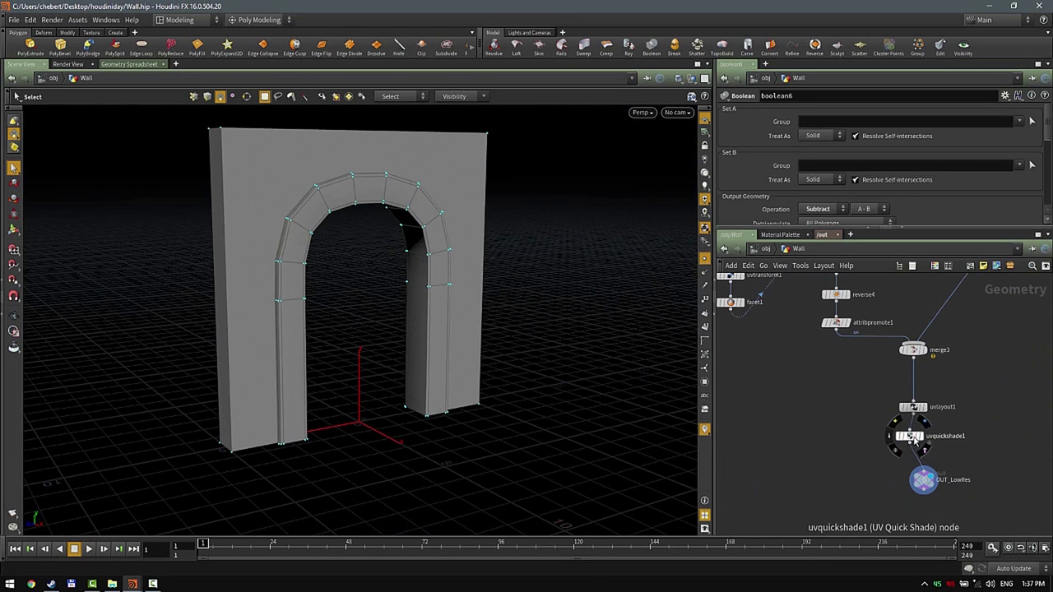
- Display uvquickshade1 and inspect the checker texture on the low-poly wall and arch trim
left_click(923, 480)
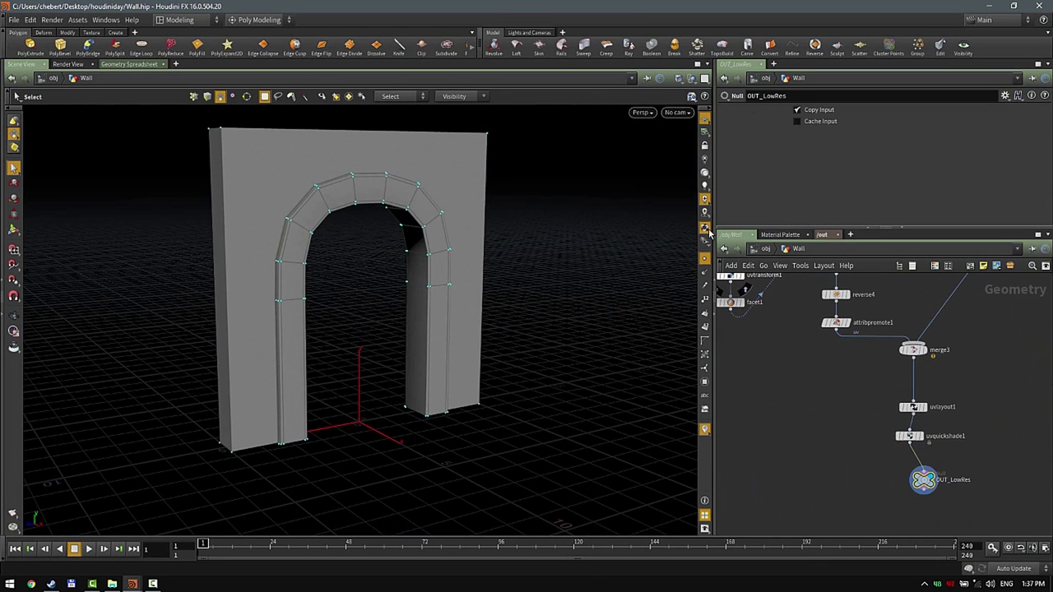
scroll(921, 435, "up", 1)
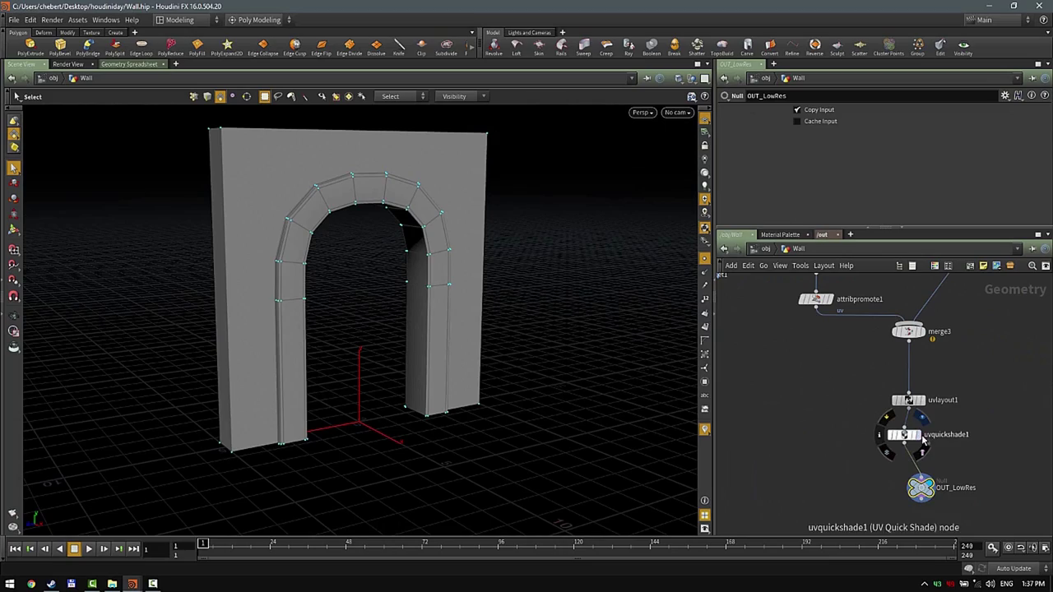
left_click(920, 435)
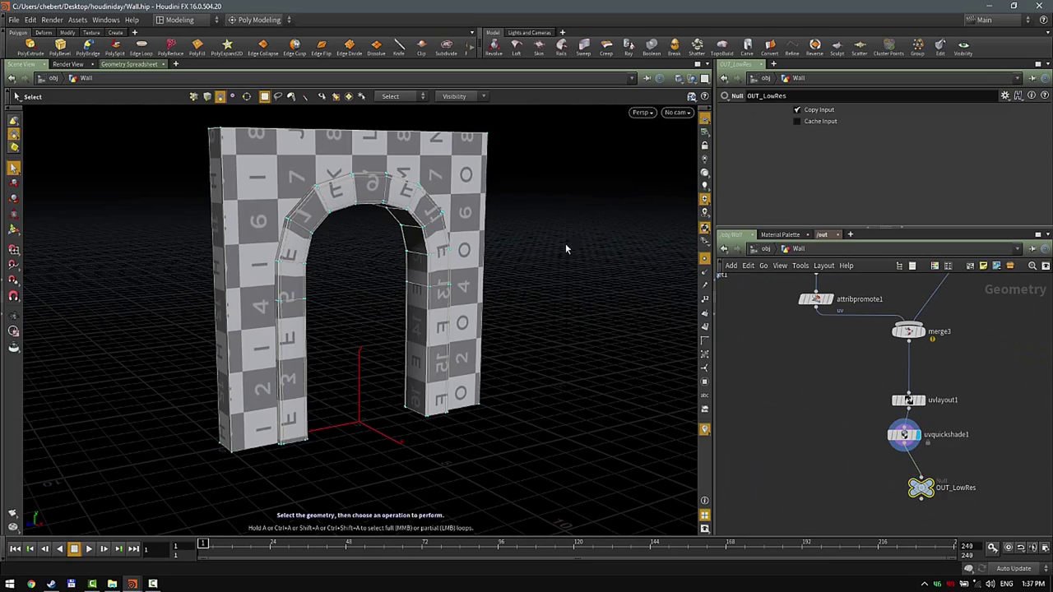
left_click_drag(506, 227, 494, 272, "alt")
- Resize grid1 interactively in the viewport to about 4.52 by 7.68 to make the arch narrower and lower
scroll(819, 353, "down", 5)
middle_click_drag(810, 376, 849, 470)
middle_click_drag(945, 350, 1003, 416)
middle_click_drag(953, 330, 1025, 354)
scroll(931, 329, "down", 1)
mouse_move(790, 296)
middle_mouse_down()
mouse_move(931, 329)
mouse_move(912, 388)
middle_mouse_up()
scroll(912, 388, "up", 2)
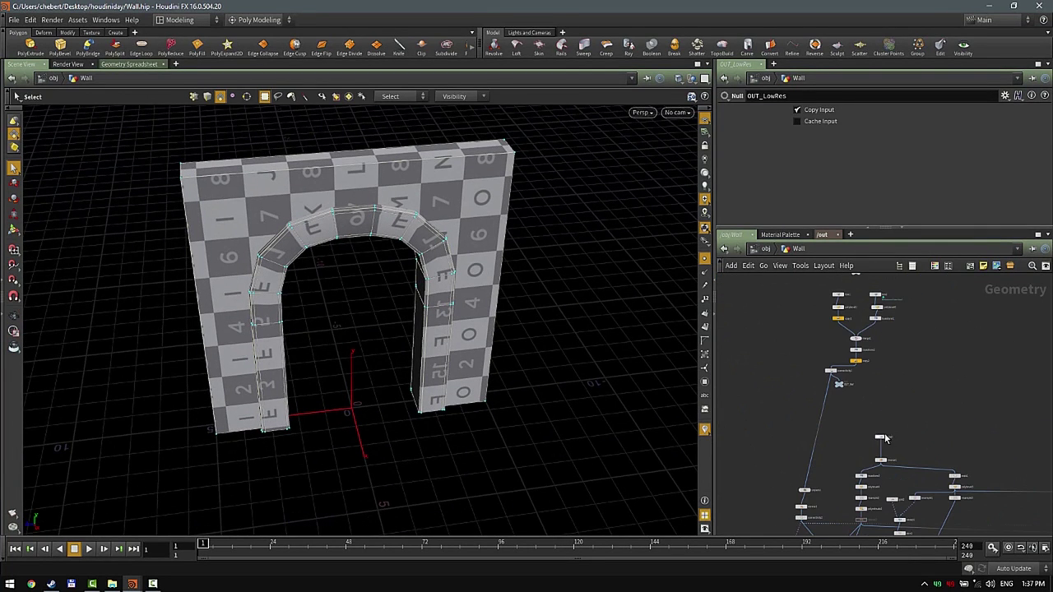
left_click_drag(875, 445, 877, 443)
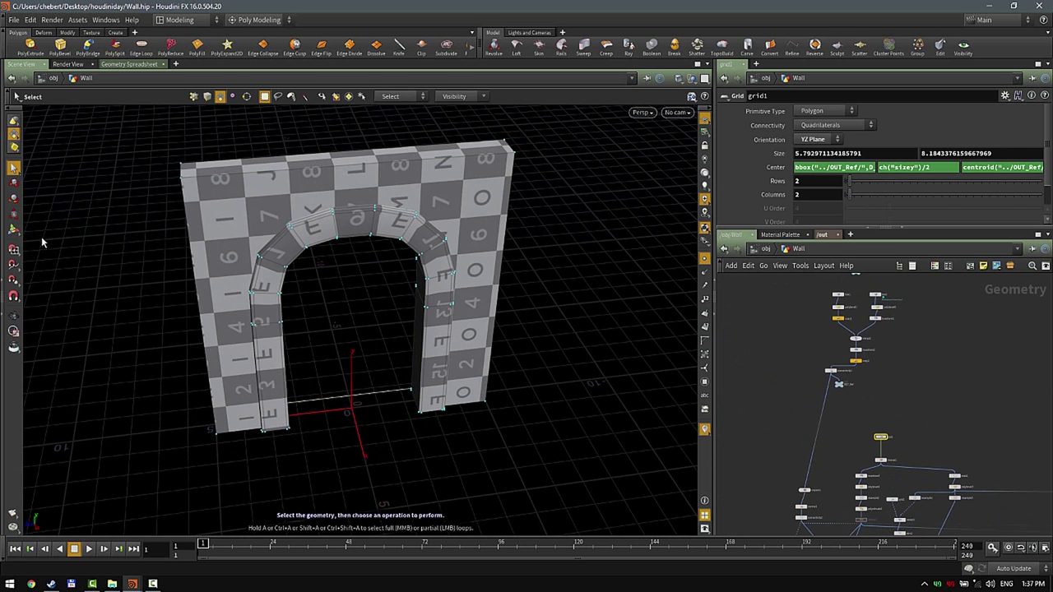
left_click(13, 233)
left_click_drag(265, 320, 306, 332)
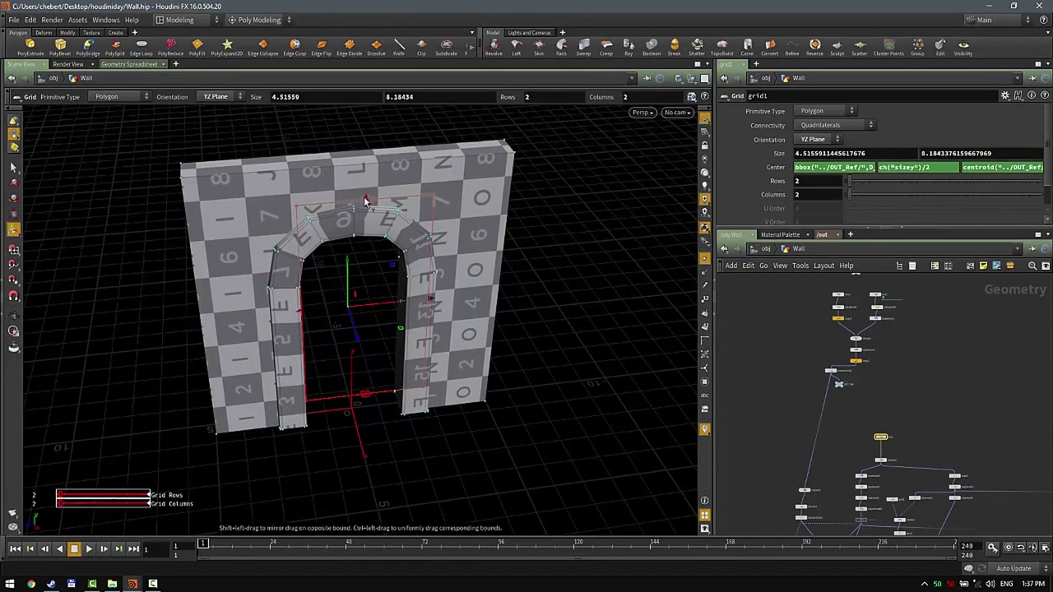
left_click_drag(368, 200, 354, 221)
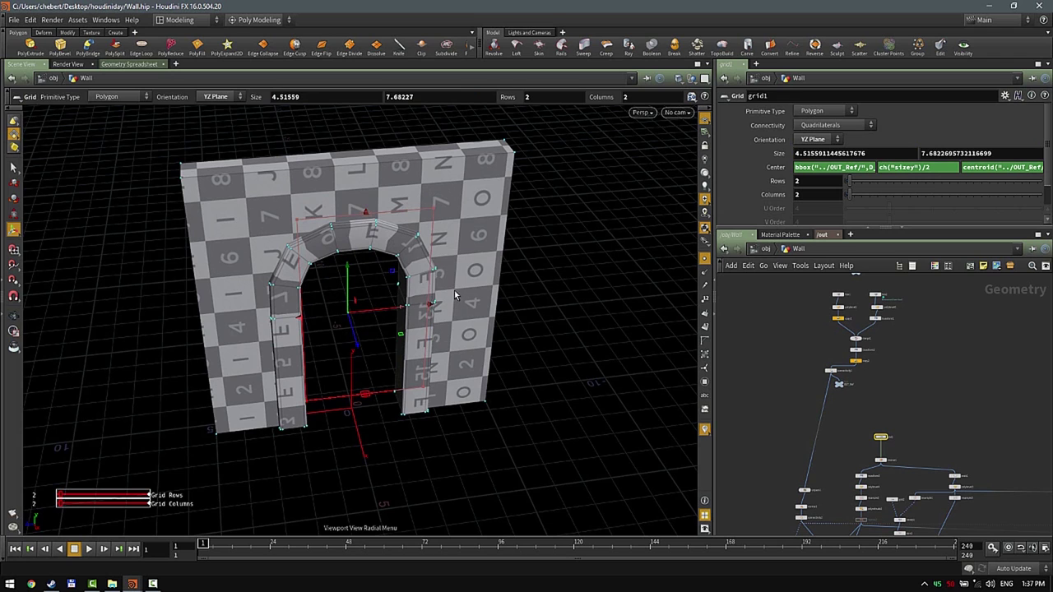
- Show the wall's UV layout from uvquickshade1 in the UV view
key("space+5")
scroll(486, 287, "down", 3)
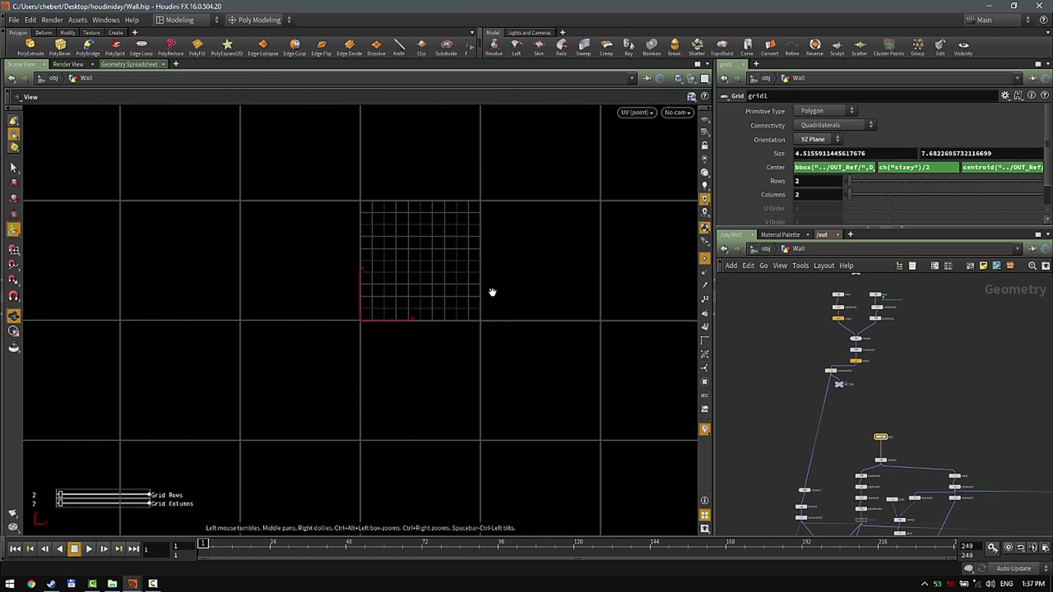
middle_click_drag(492, 291, 480, 304)
scroll(935, 370, "down", 2)
middle_click_drag(936, 370, 816, 251)
scroll(955, 469, "up", 5)
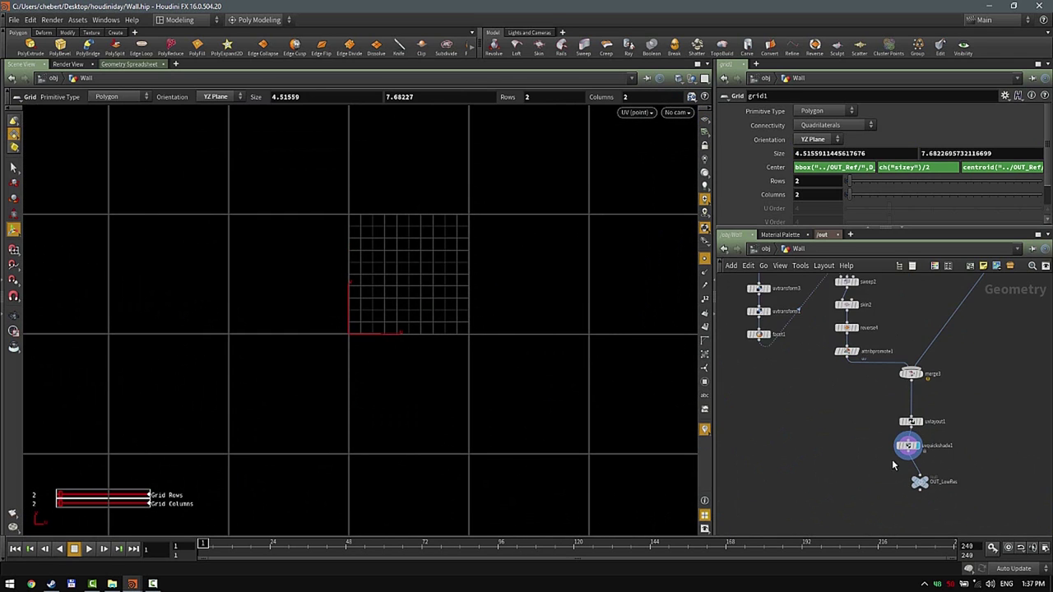
left_click(915, 440)
key("s")
scroll(519, 303, "up", 4)
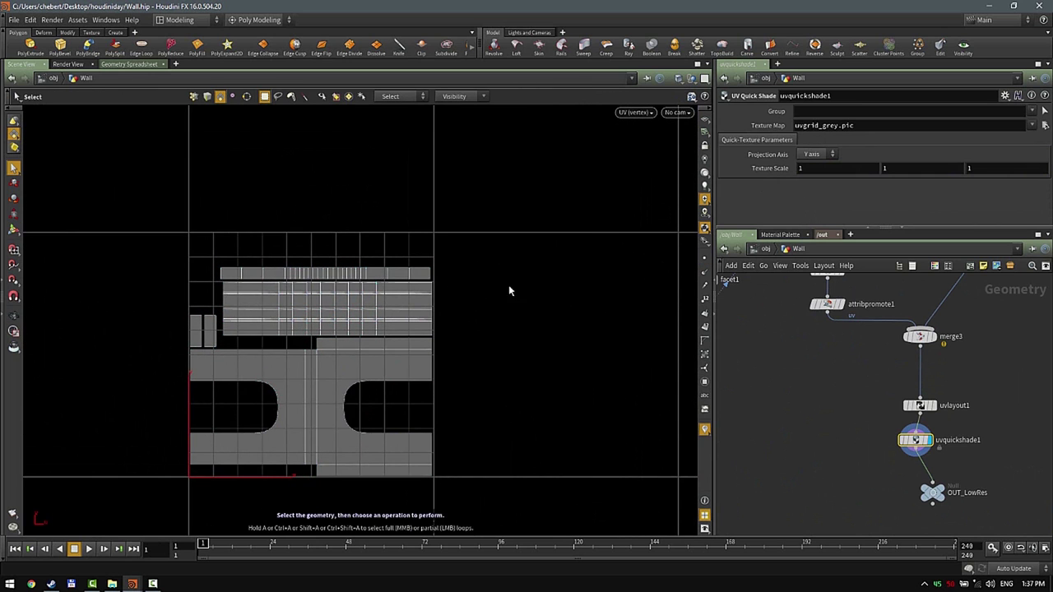
- Try interactive size changes on grid1 while watching the UV layout, and undo the last change
scroll(771, 416, "down", 4)
middle_click_drag(772, 413, 853, 549)
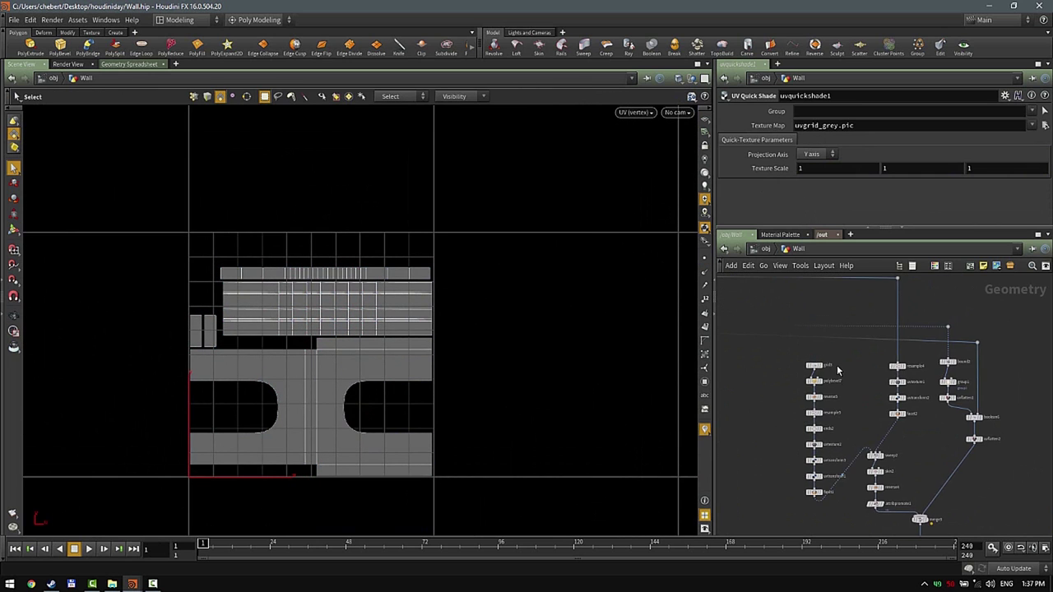
middle_click_drag(883, 346, 1013, 458)
middle_click_drag(801, 336, 1005, 372)
scroll(882, 354, "up", 2)
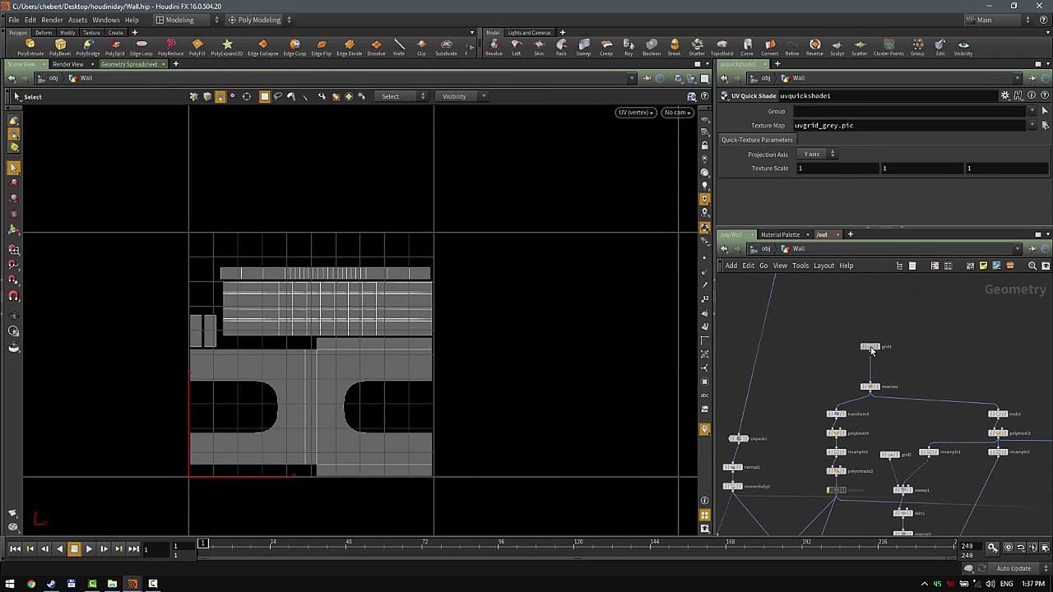
left_click(871, 347)
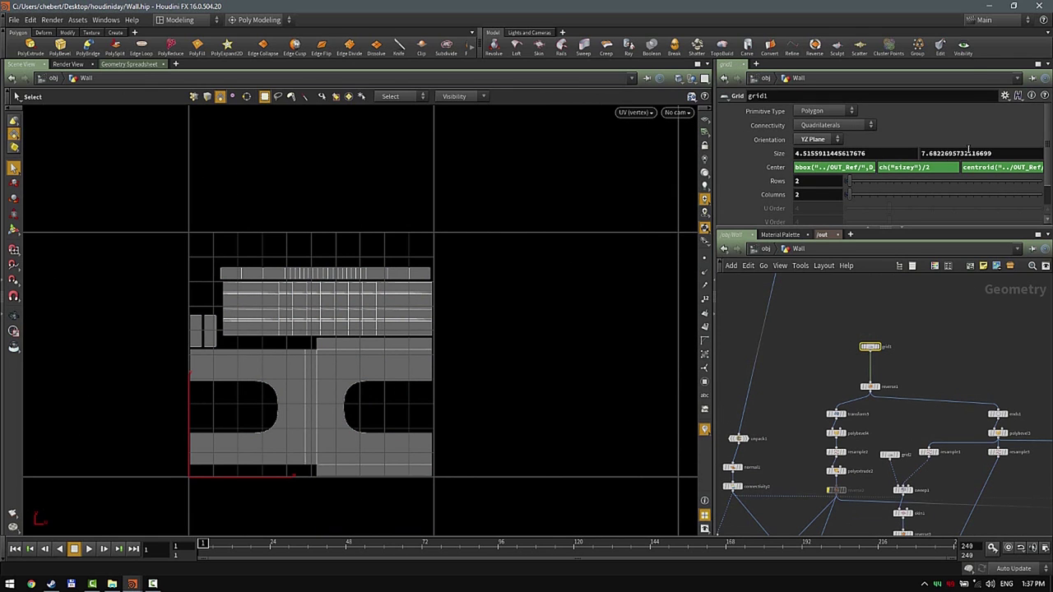
middle_click(969, 153)
mouse_move(886, 153)
middle_mouse_down()
mouse_move(886, 133)
mouse_move(852, 136)
mouse_move(885, 133)
mouse_move(859, 132)
mouse_move(874, 127)
mouse_move(878, 140)
middle_mouse_up()
key("ctrl+z")
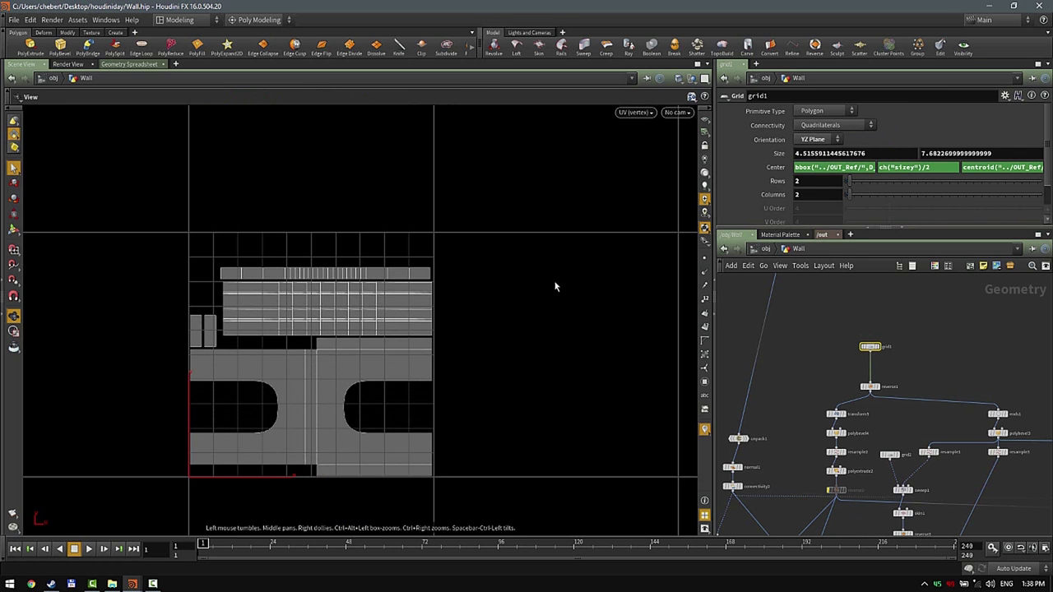
- Return the viewport to the perspective view and widen the parameter and network area
key("space+1")
right_click_drag(552, 287, 486, 306)
scroll(915, 344, "down", 1)
middle_click_drag(914, 344, 895, 287)
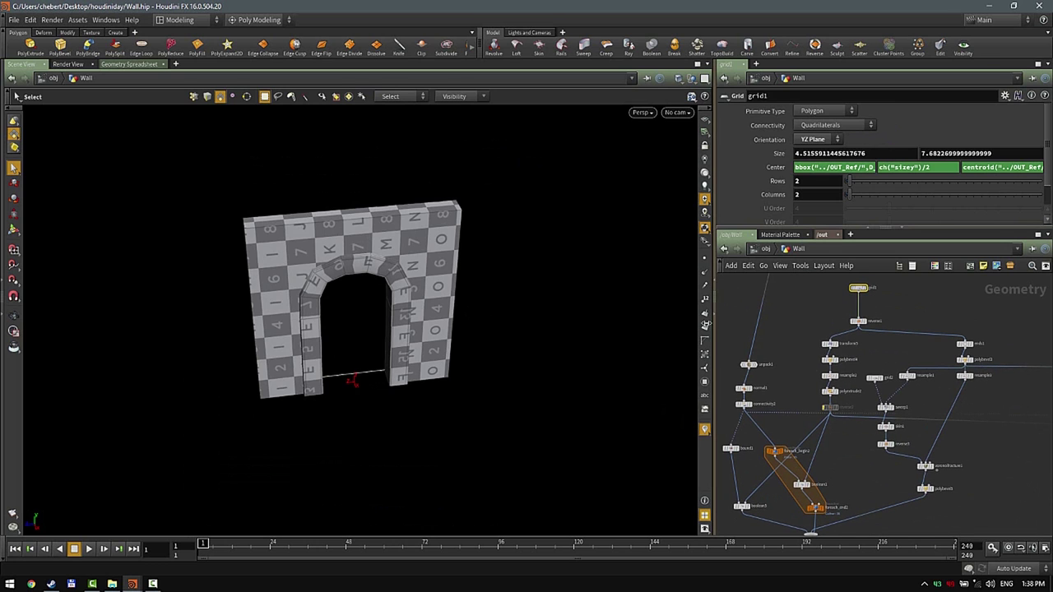
left_click_drag(716, 327, 586, 327)
scroll(906, 336, "up", 2)
middle_click_drag(906, 336, 917, 306)
scroll(751, 362, "up", 3)
- Display ends2 in the grid3 branch and frame the open trim cross-section in the viewport
mouse_move(796, 355)
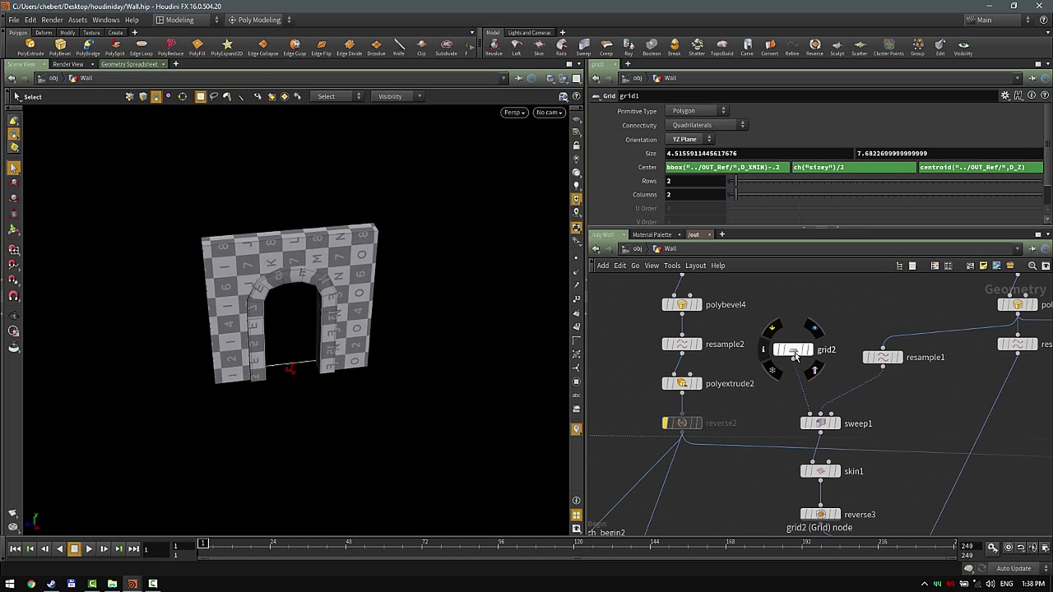
scroll(796, 355, "down", 3)
scroll(807, 385, "up", 1)
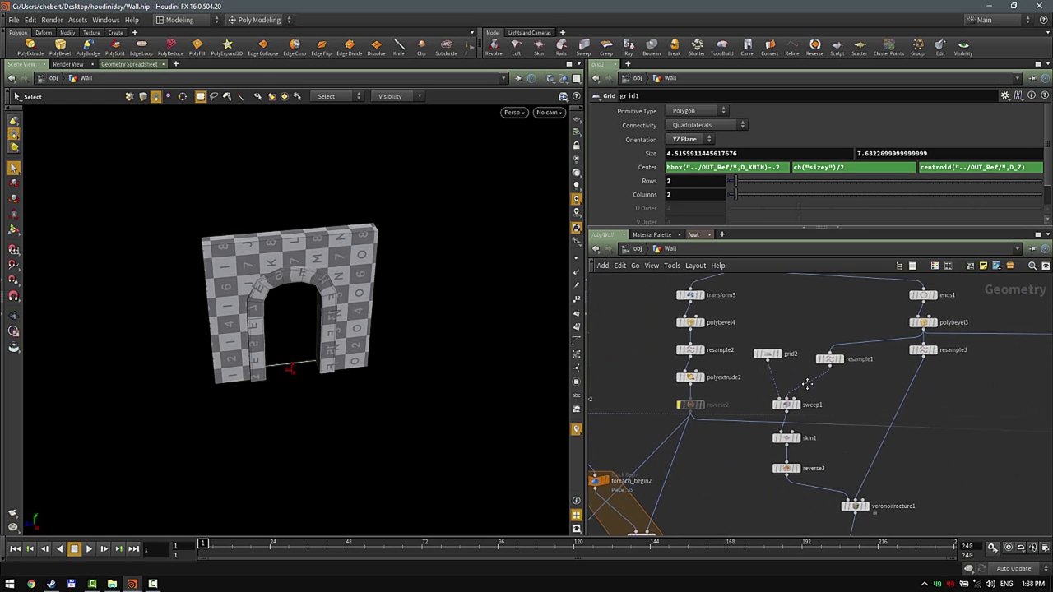
scroll(807, 384, "down", 3)
middle_click_drag(940, 422, 715, 359)
scroll(717, 360, "up", 3)
middle_click_drag(811, 385, 639, 372)
middle_click_drag(796, 339, 890, 286)
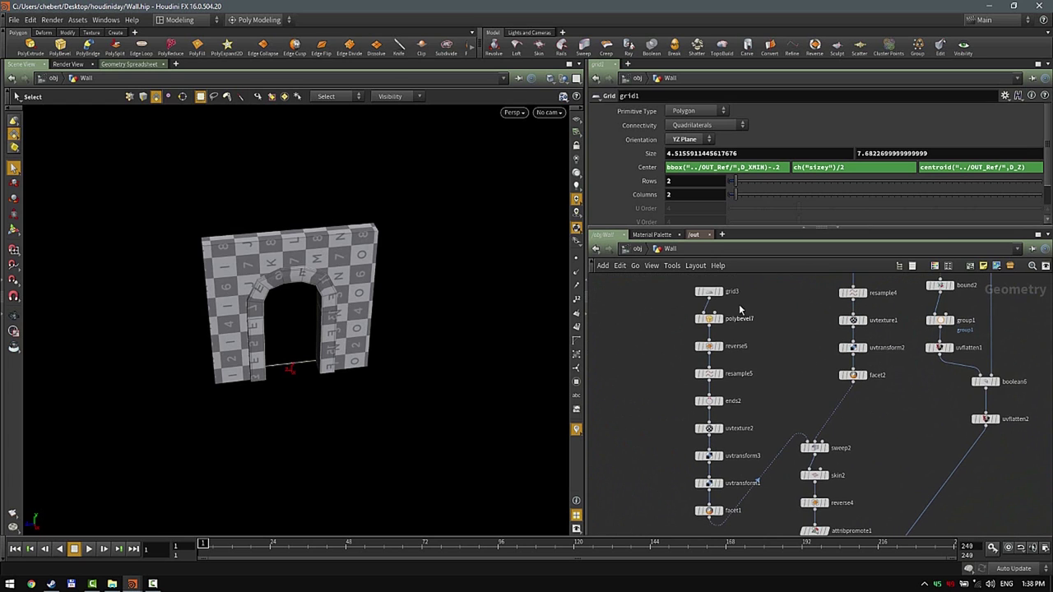
mouse_move(724, 298)
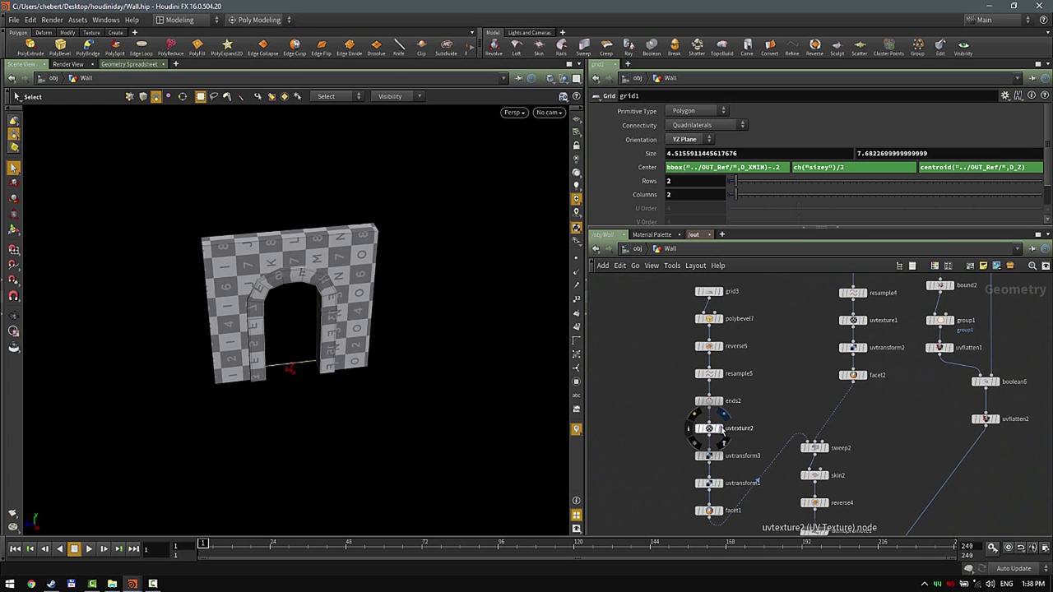
left_click(722, 402)
left_click(706, 402)
left_click_drag(350, 275, 409, 273)
key("space+g")
left_click_drag(395, 329, 461, 280)
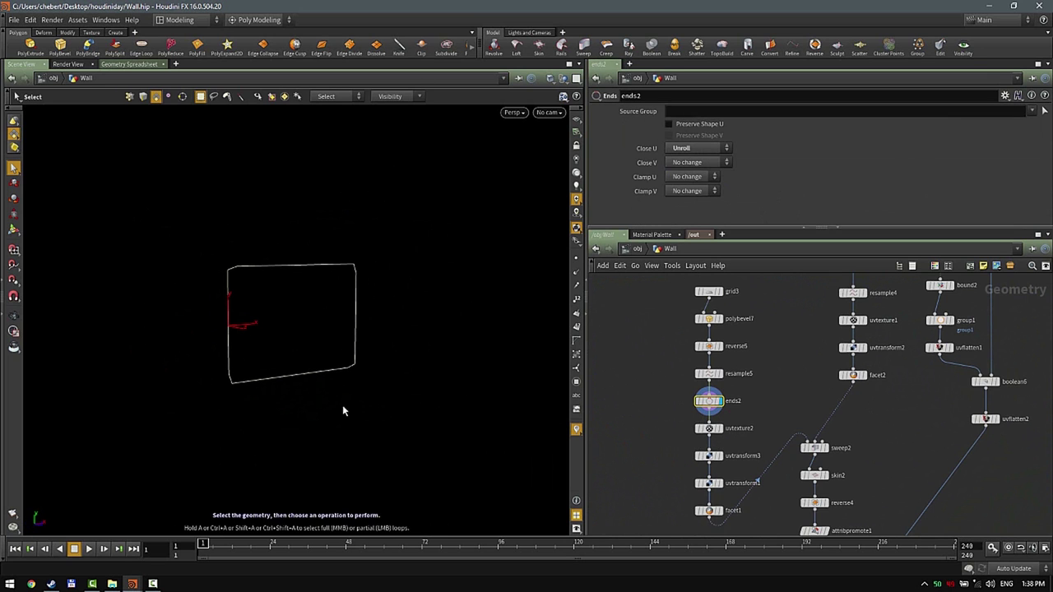
- Display sweep2 and examine the cross-sections placed along the arch path
mouse_move(815, 442)
left_click(823, 426)
left_click(813, 438)
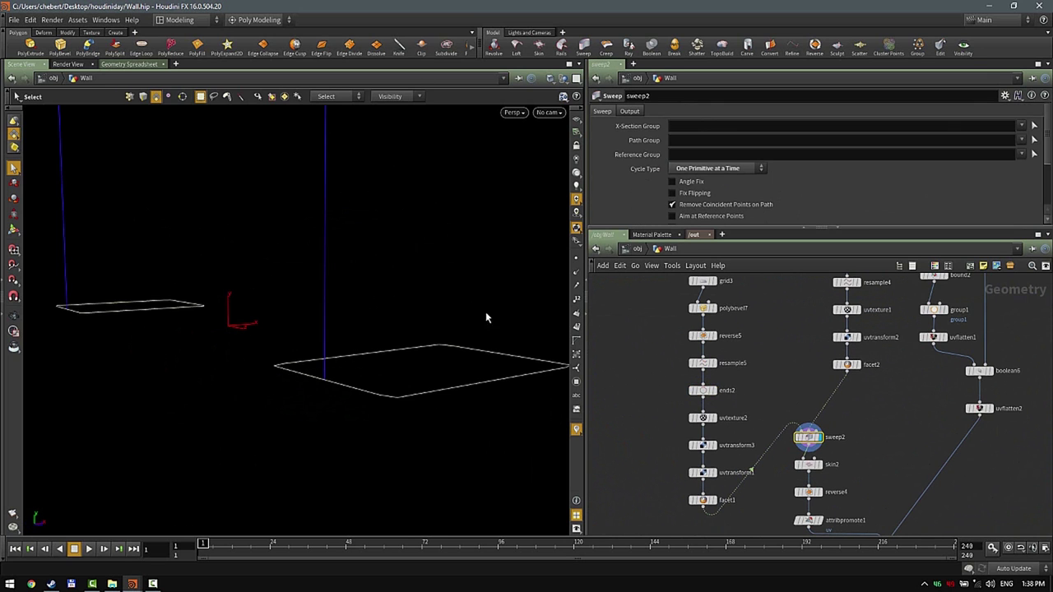
right_click_drag(489, 318, 335, 375)
key("space")
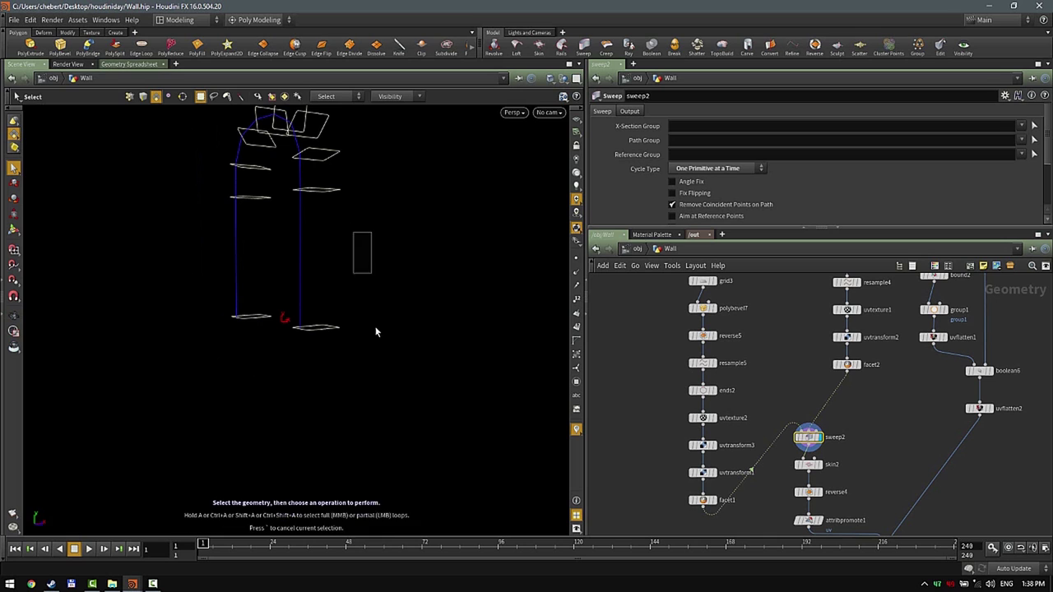
middle_click_drag(369, 255, 406, 316)
left_click_drag(405, 316, 414, 326)
right_click_drag(413, 327, 348, 365)
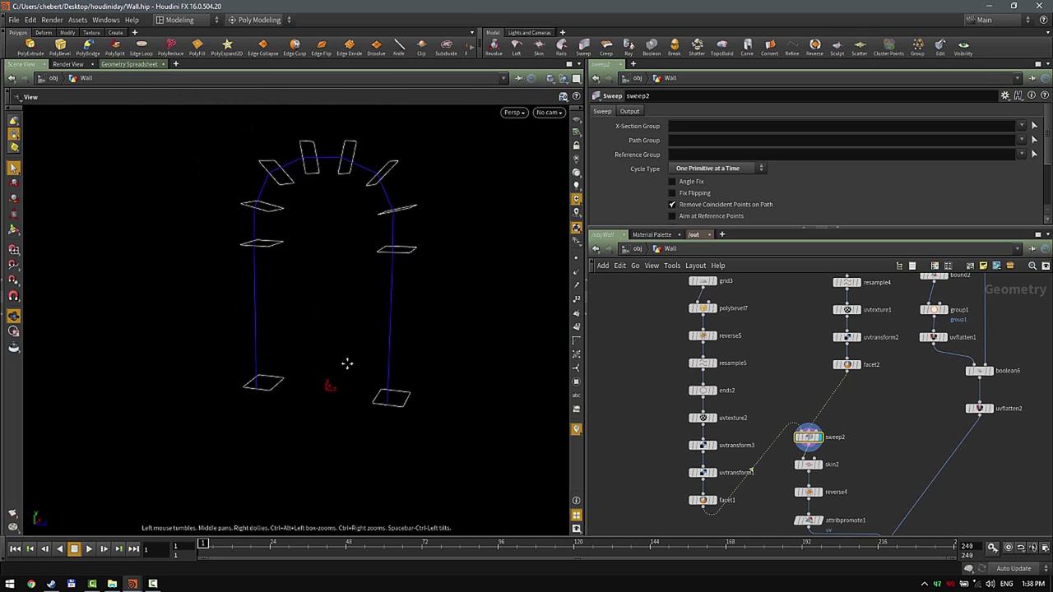
middle_click_drag(348, 364, 330, 401)
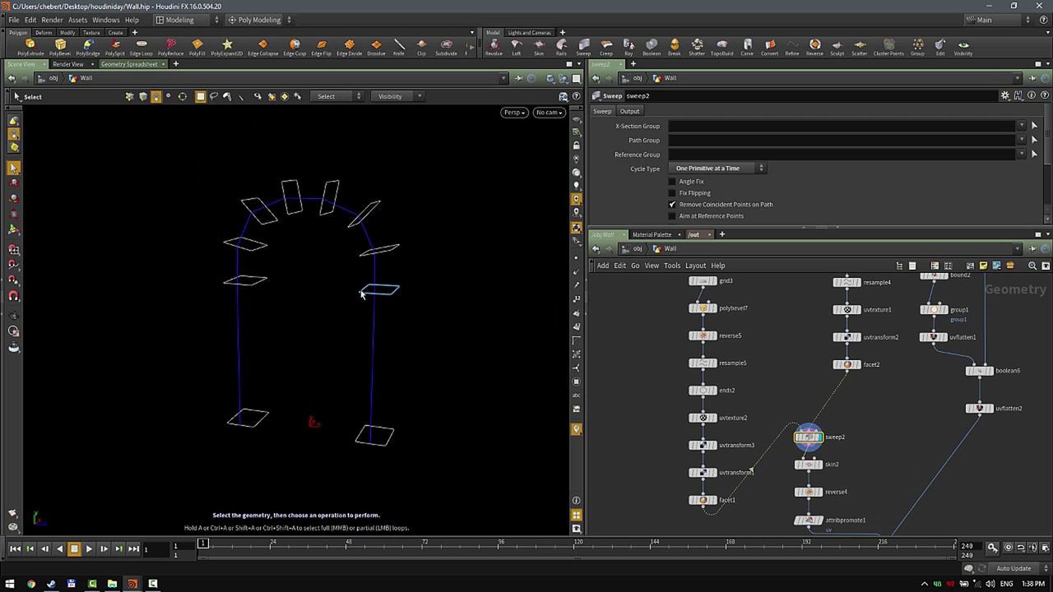
- Display facet1 and examine the cross-section's UVs in the UV view, with the reference grid display toggled
scroll(702, 500, "up", 2)
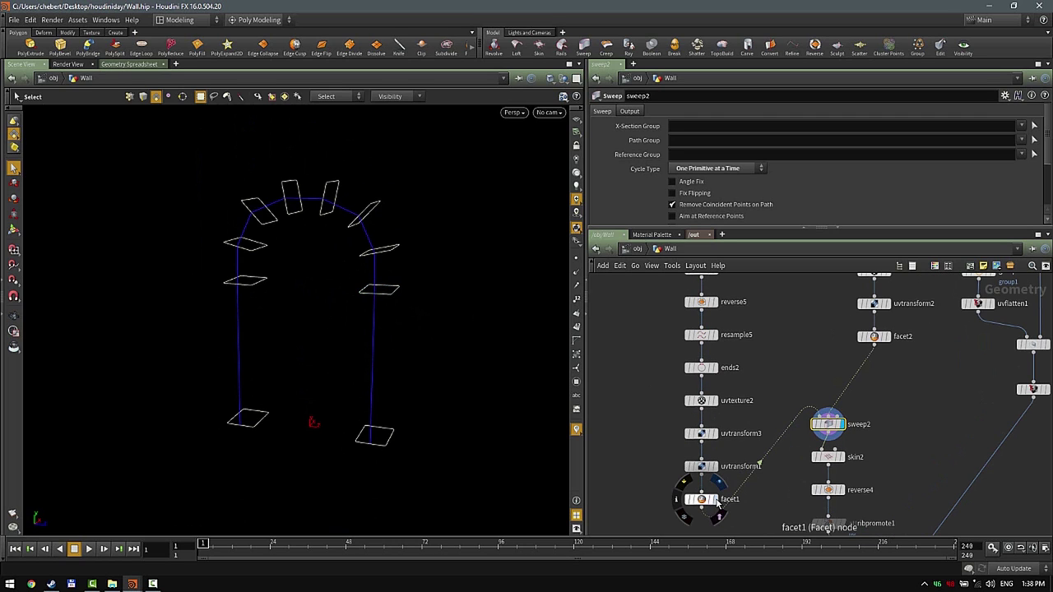
left_click(704, 499)
key("g")
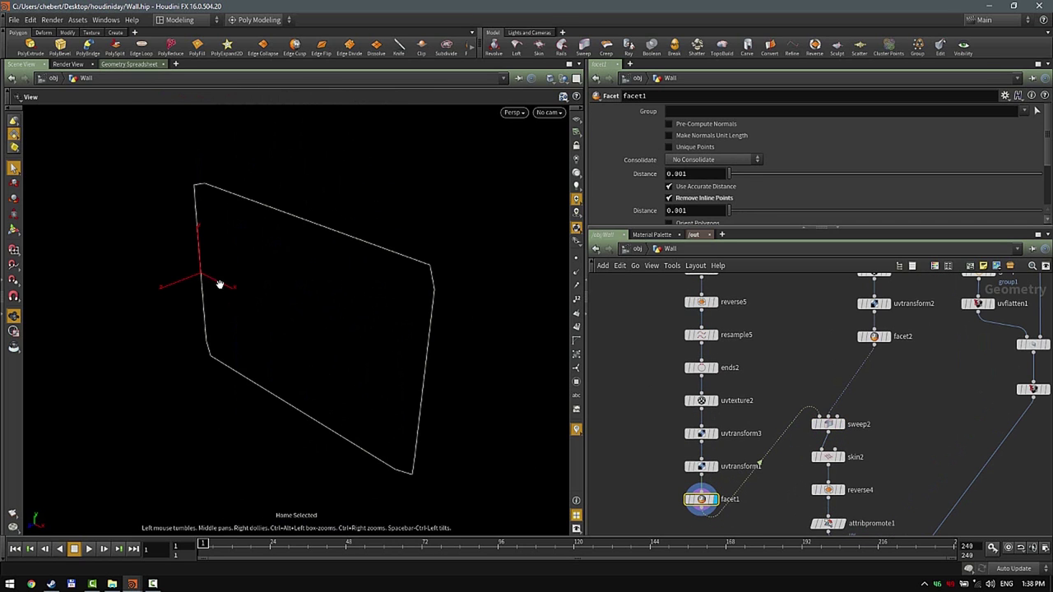
key("s")
key("space+5")
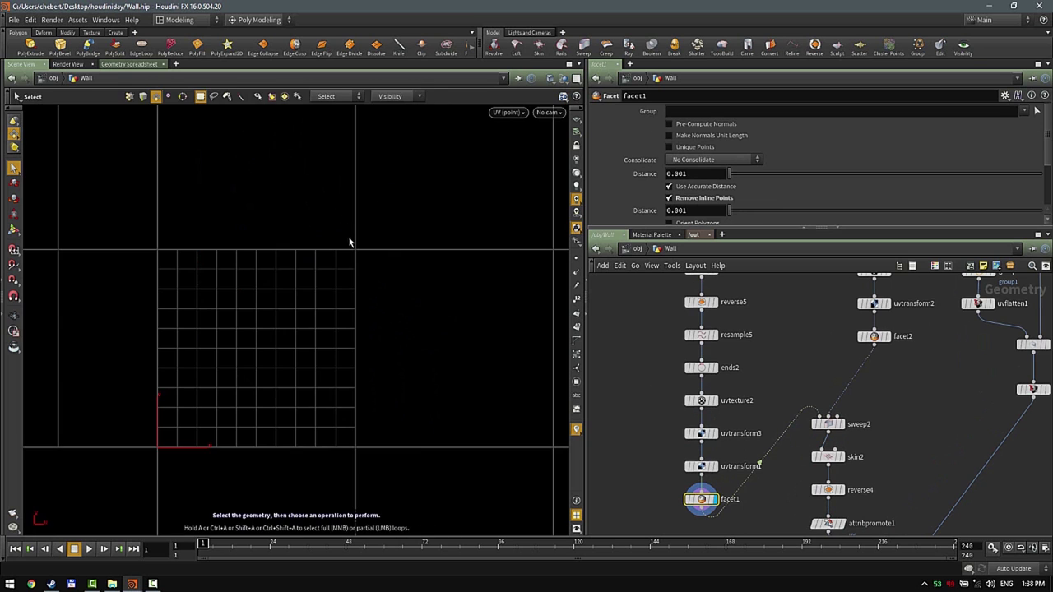
scroll(221, 335, "down", 3)
right_click_drag(221, 335, 168, 360)
middle_click_drag(312, 323, 335, 368)
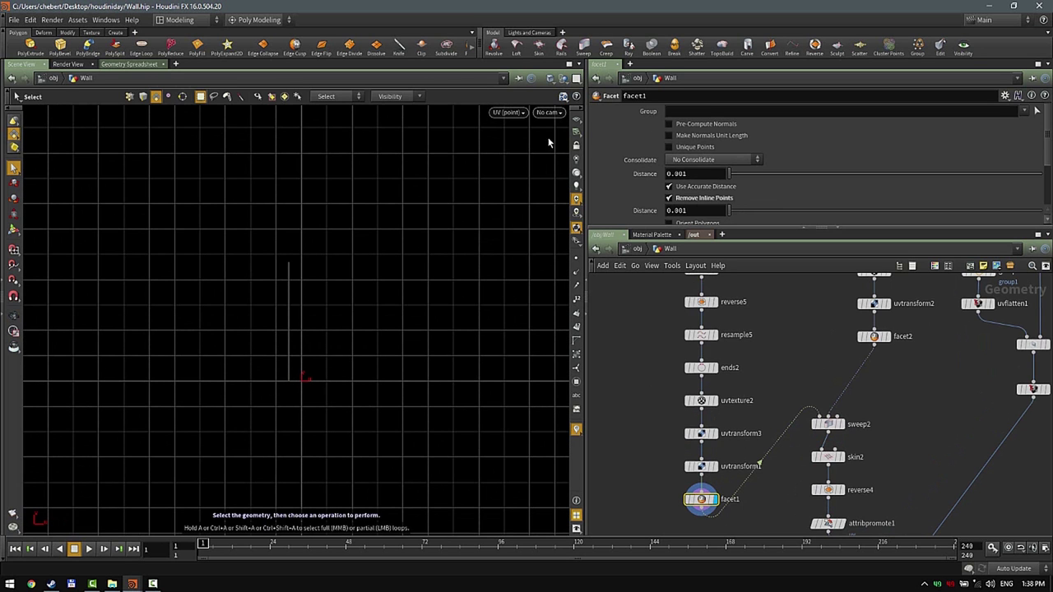
left_click(577, 120)
scroll(362, 302, "up", 4)
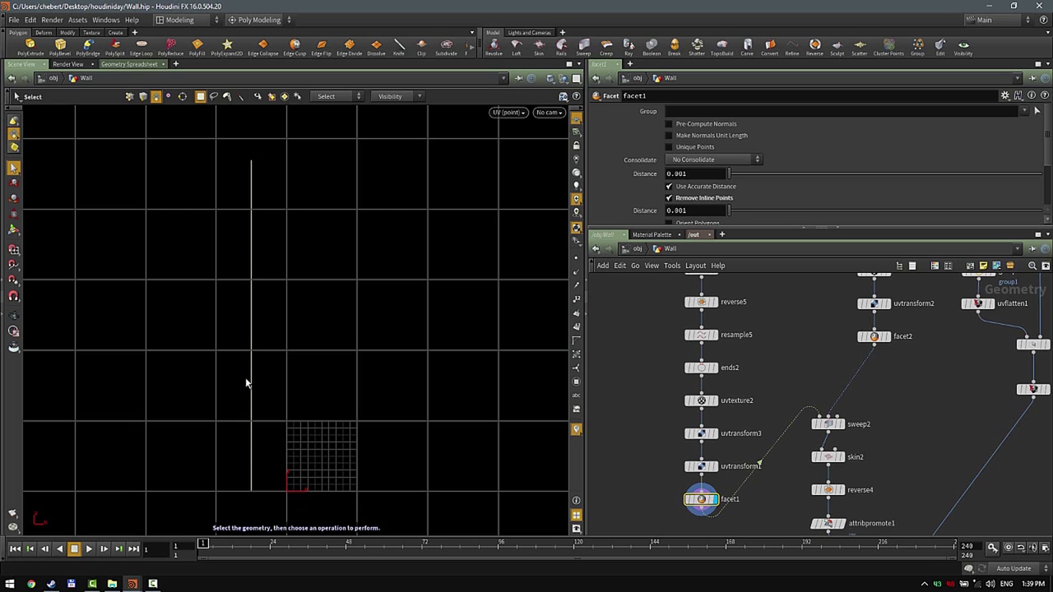
- Review the parameters of uvtexture2 and uvtransform3 in the cross-section branch
left_click(705, 402)
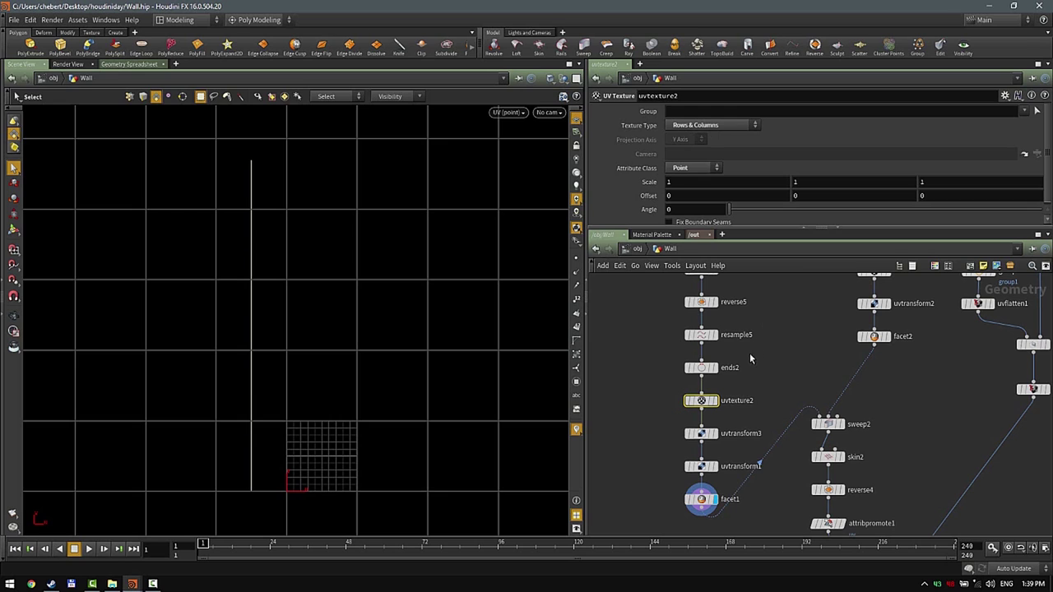
left_click(701, 433)
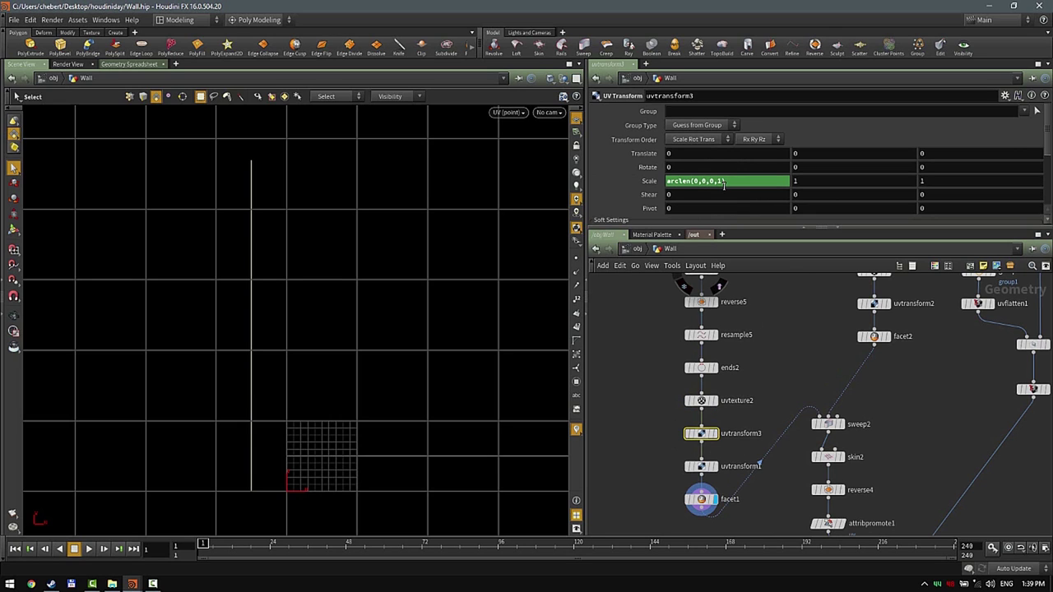
- Display resample4 and examine the resampled arch path in the perspective view
middle_click_drag(929, 378, 894, 535)
left_click(859, 396)
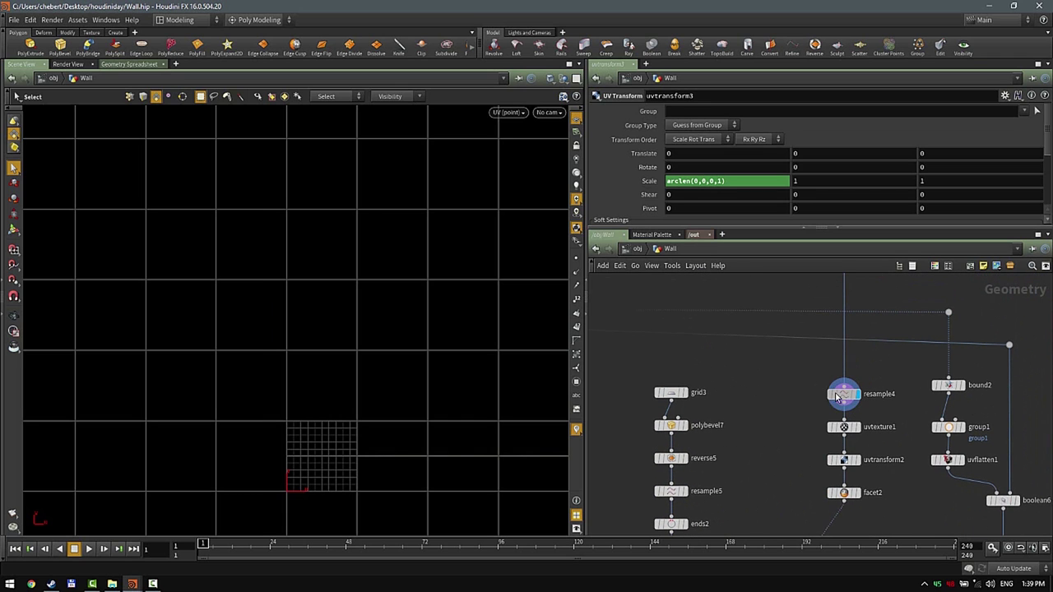
left_click(836, 397)
key("space+1")
left_click_drag(404, 358, 390, 423, "alt")
right_click_drag(390, 423, 310, 367, "alt")
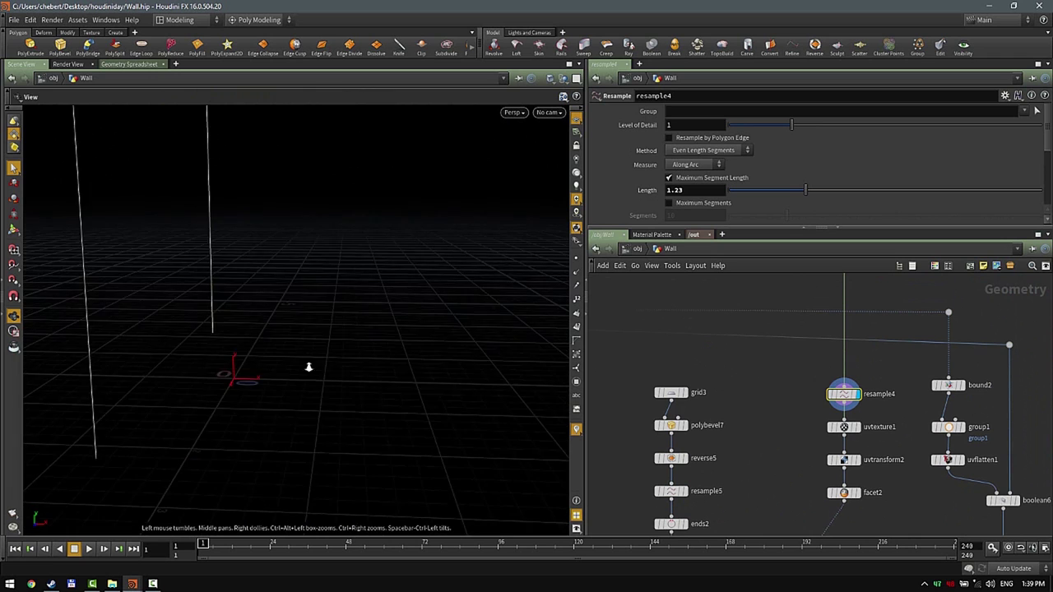
left_click_drag(309, 367, 344, 319)
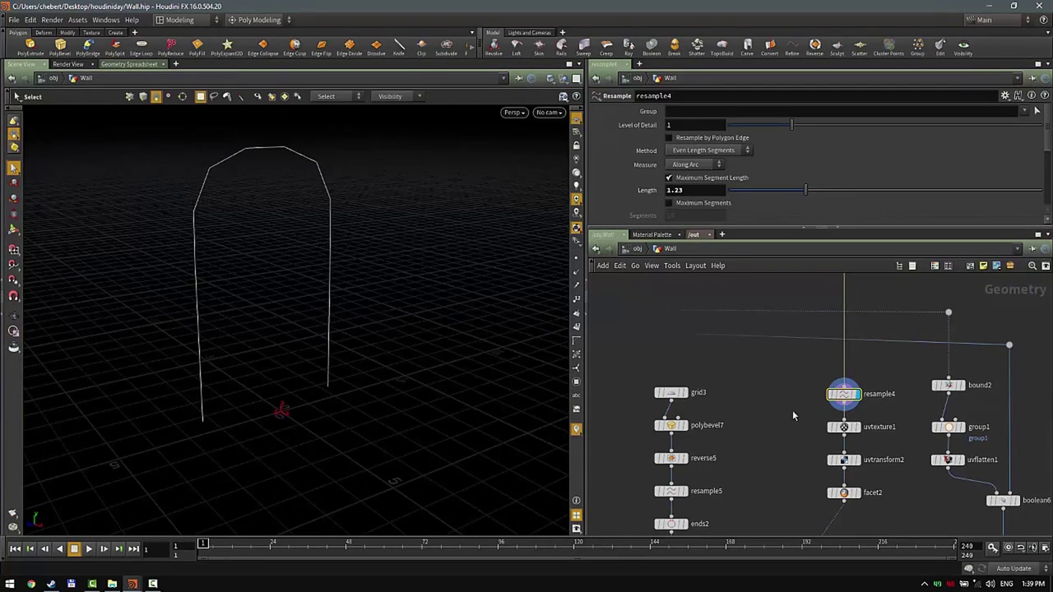
- Display uvtexture1 in the arch path branch and show its parameters
left_click(857, 428)
left_click(844, 428)
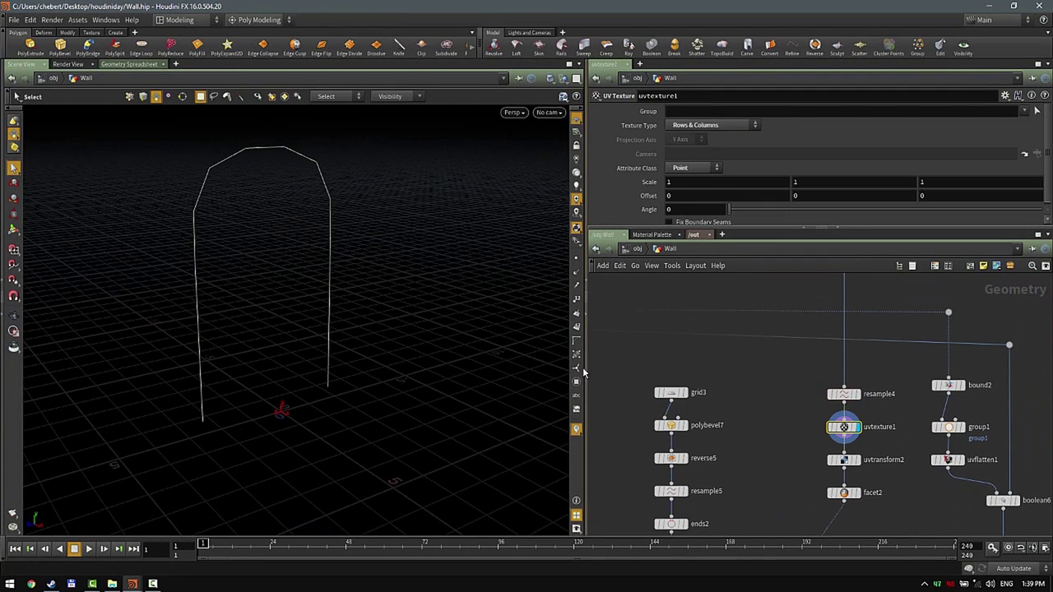
- Examine the arch path's UVs in the UV view, first for uvtexture1 and then with uvtransform2 displayed
key("space+5")
right_click_drag(356, 371, 336, 363)
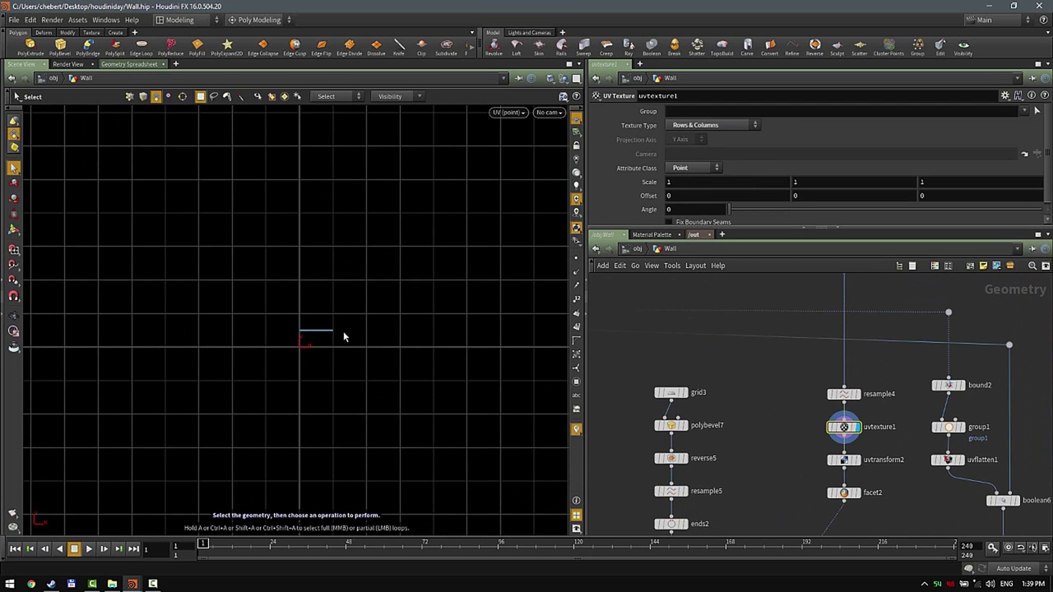
scroll(835, 451, "up", 2)
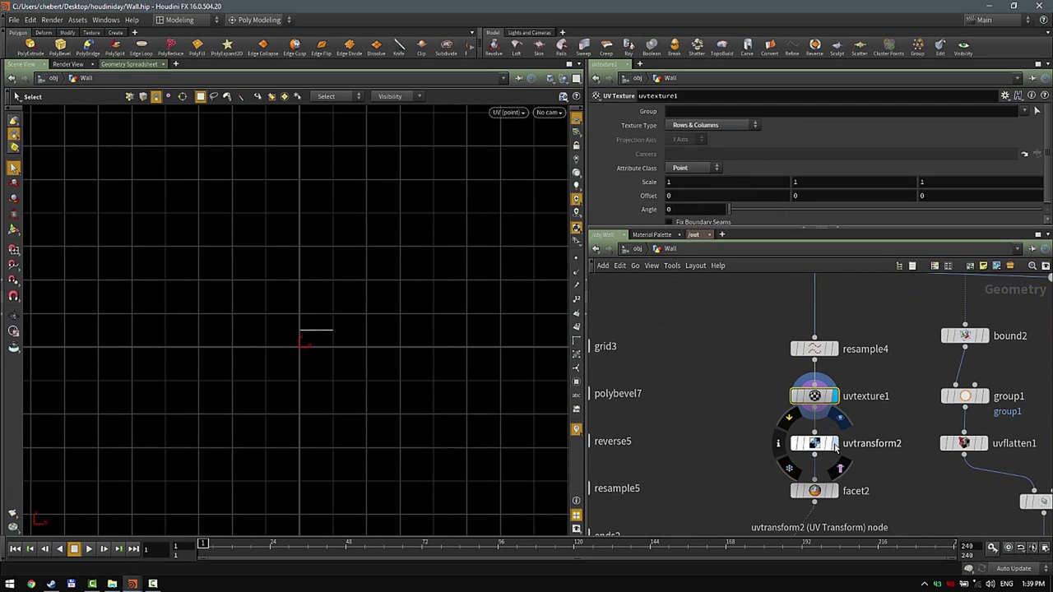
left_click(834, 445)
key("space")
middle_click_drag(463, 386, 301, 381)
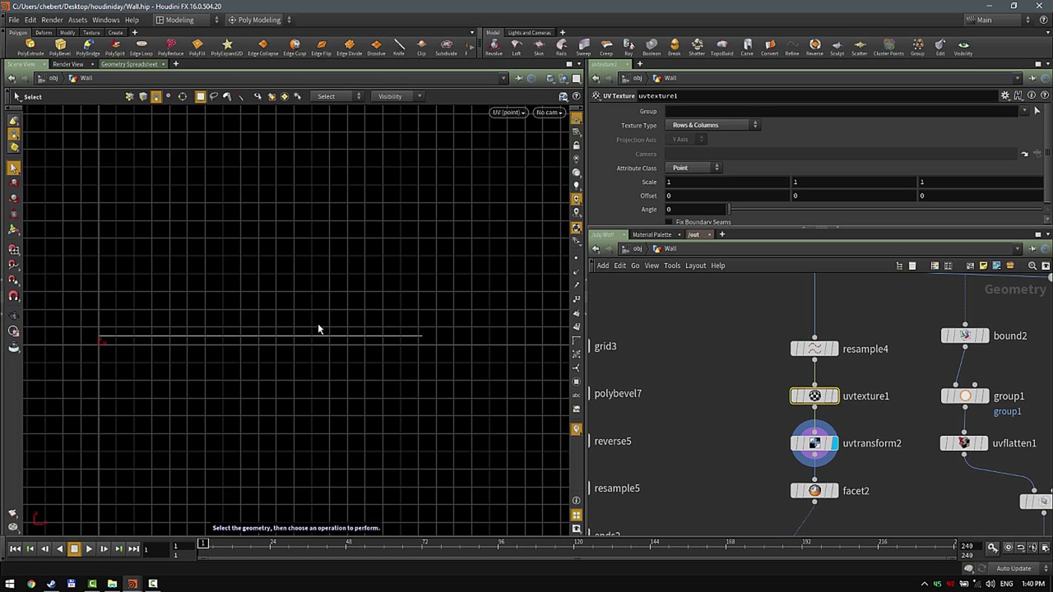
- Display sweep2, show its parameters, and examine the swept cross-sections in the perspective and UV views
scroll(738, 439, "down", 2)
middle_click_drag(753, 401, 787, 274)
scroll(818, 398, "up", 1)
key("r")
left_click(773, 421)
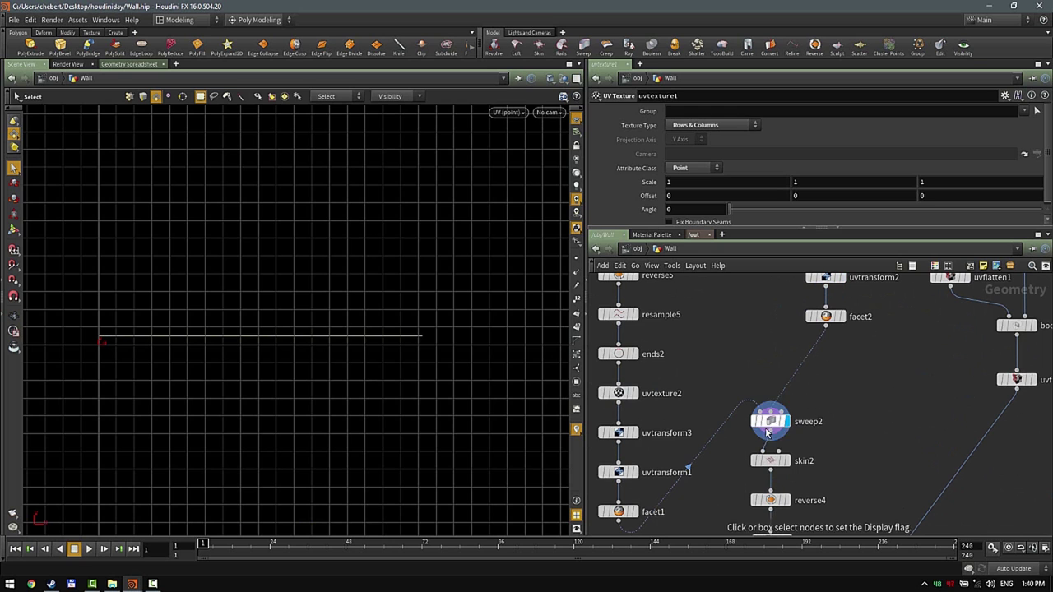
left_click(772, 421)
key("space+1")
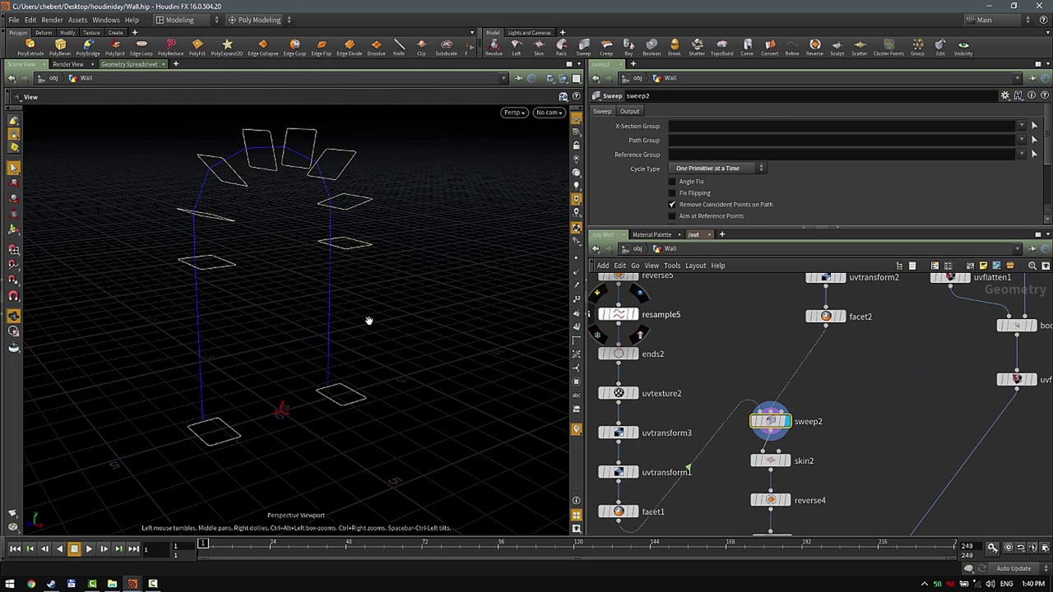
mouse_move(357, 324)
left_mouse_down()
mouse_move(313, 329)
mouse_move(371, 316)
left_mouse_up()
key("space+5")
right_click_drag(321, 318, 274, 312)
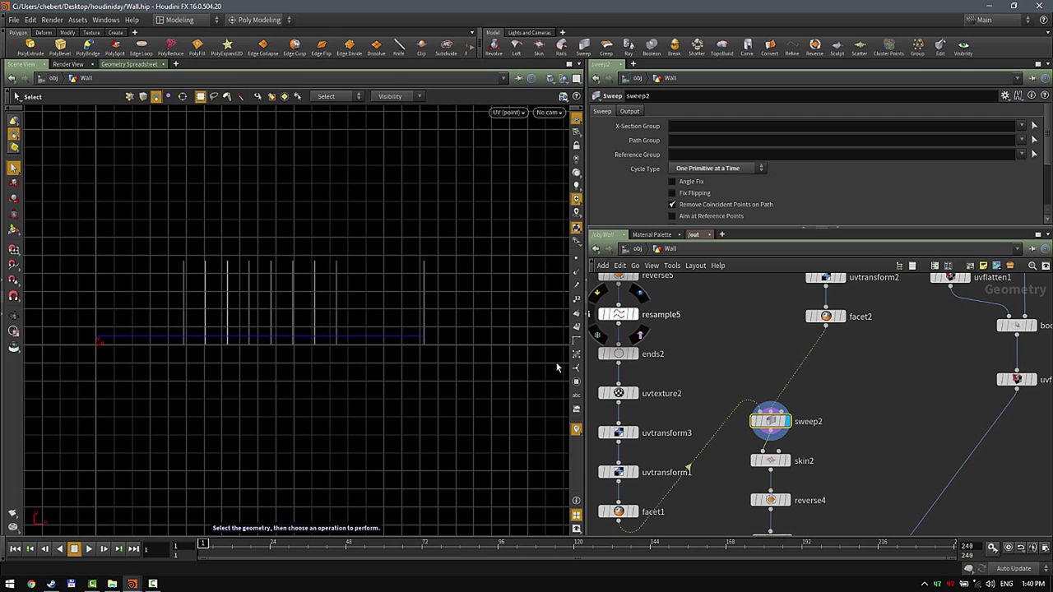
- Display attribpromote1, show its parameters, and examine the skinned arch trim's UVs
middle_click_drag(902, 448, 911, 406)
left_click(795, 499)
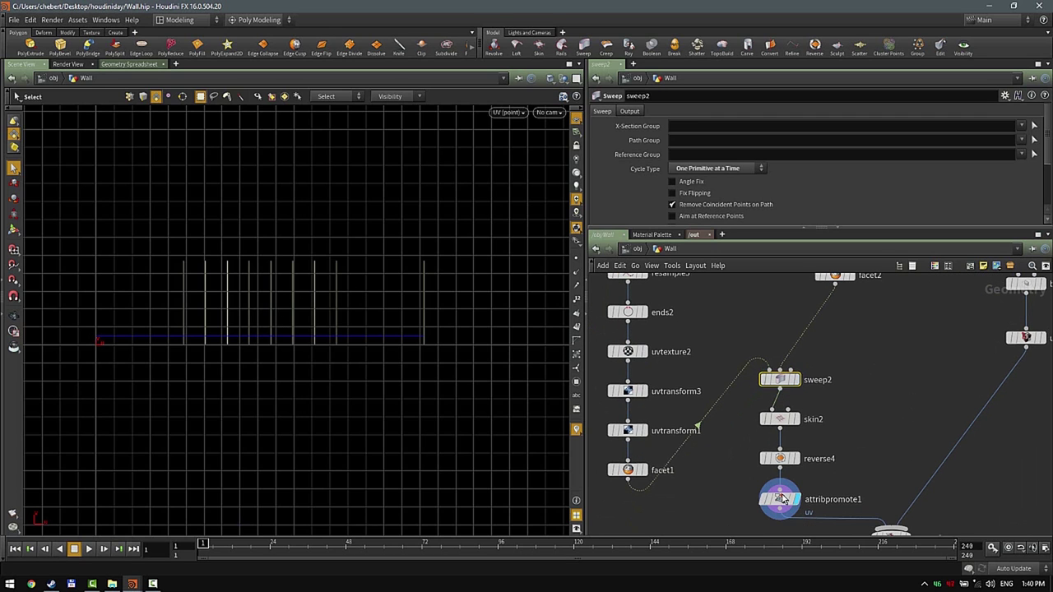
left_click(780, 502)
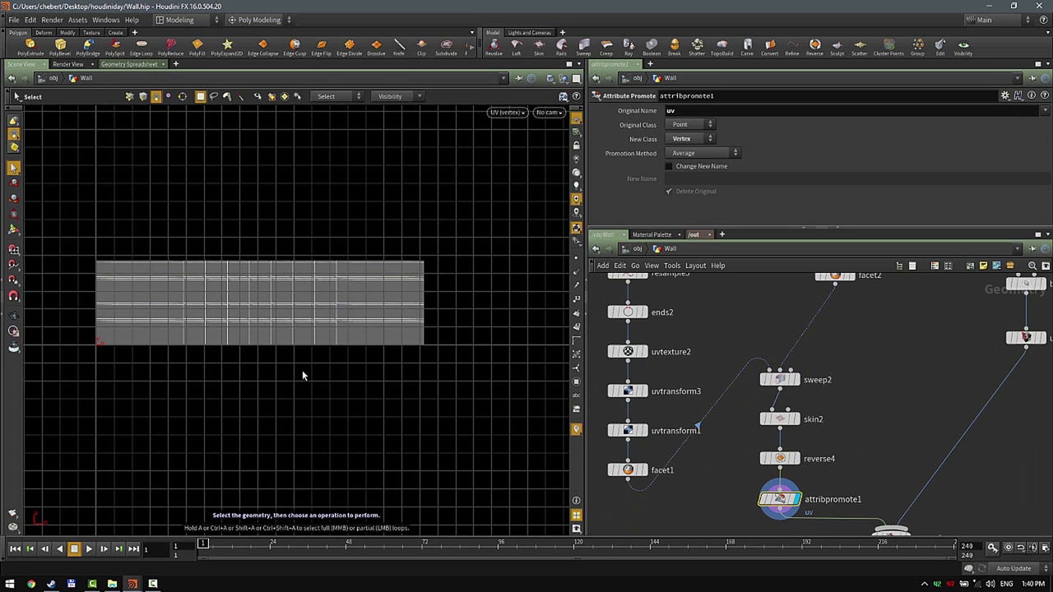
- Display the low-res output and examine the textured wall and arch trim in the perspective view
scroll(923, 382, "down", 1)
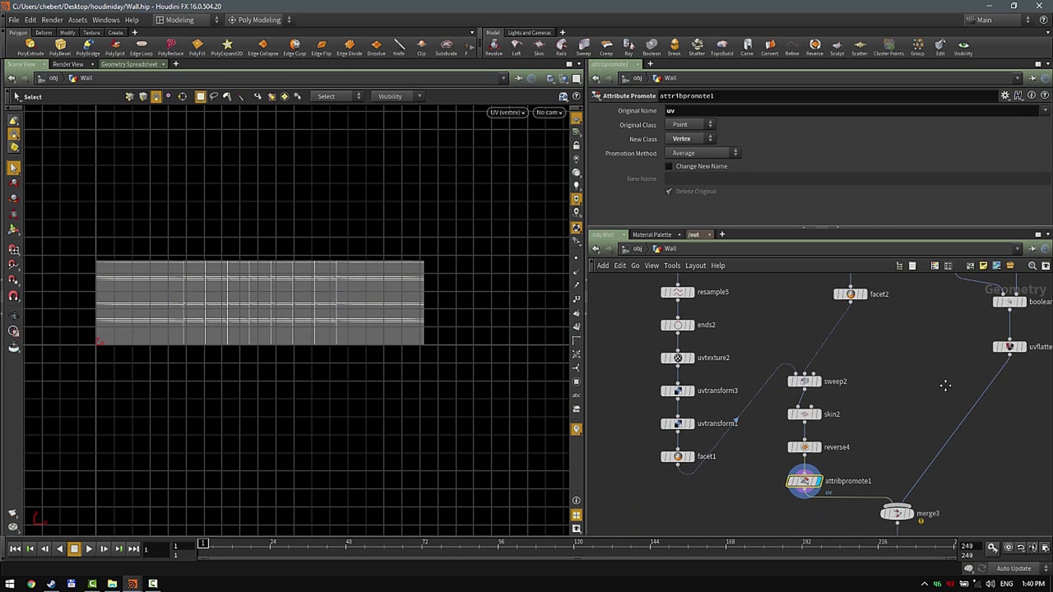
middle_click_drag(944, 384, 825, 414)
scroll(898, 447, "down", 3)
scroll(897, 444, "up", 2)
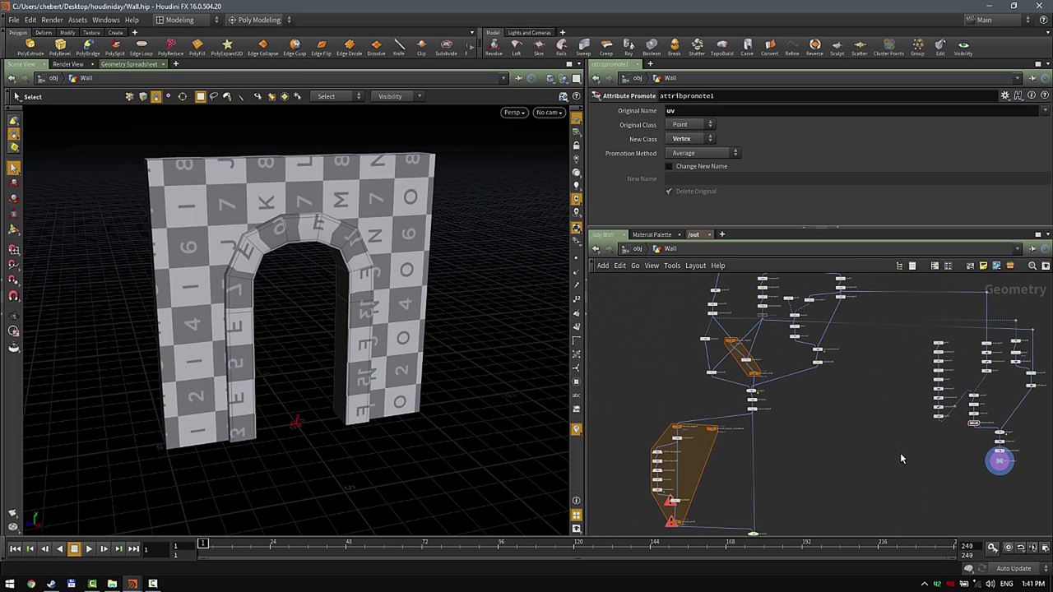
- Display uvflatten2, review its parameters, and open the viewport's list of visualizers
scroll(899, 457, "up", 10)
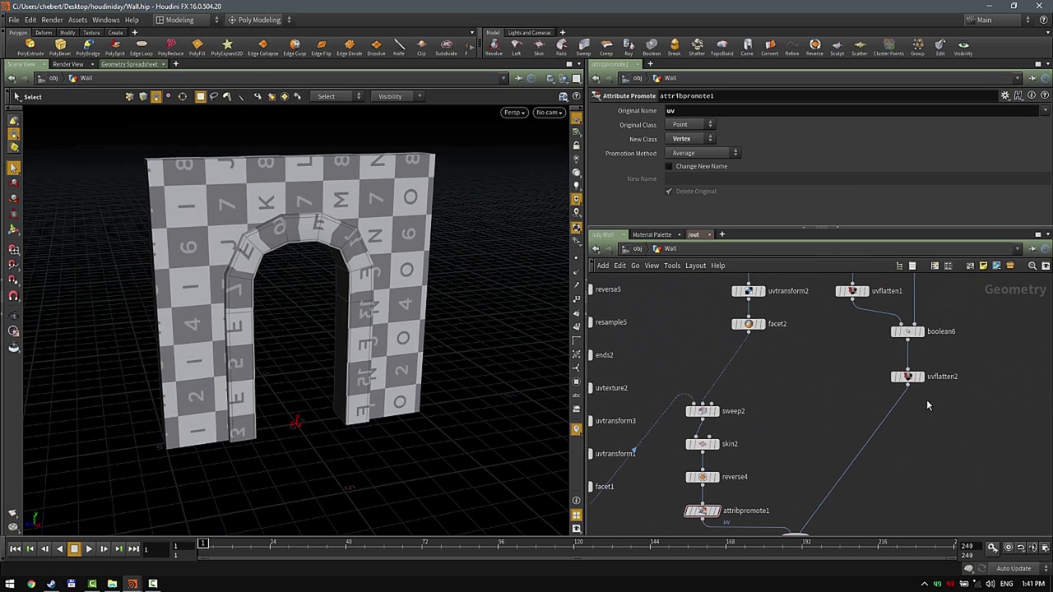
left_click(910, 379)
left_click(921, 377)
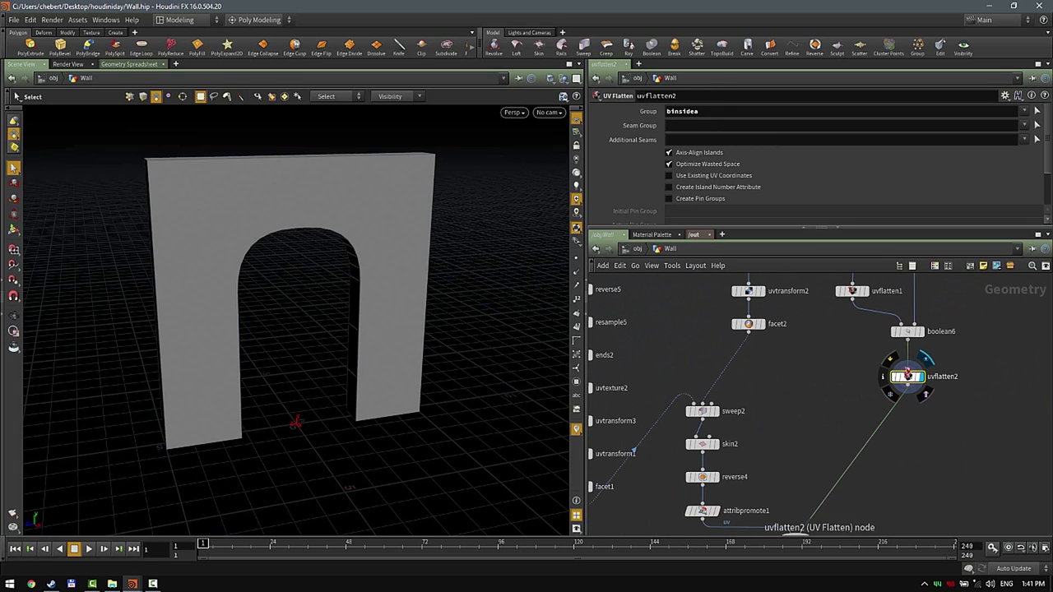
mouse_move(909, 379)
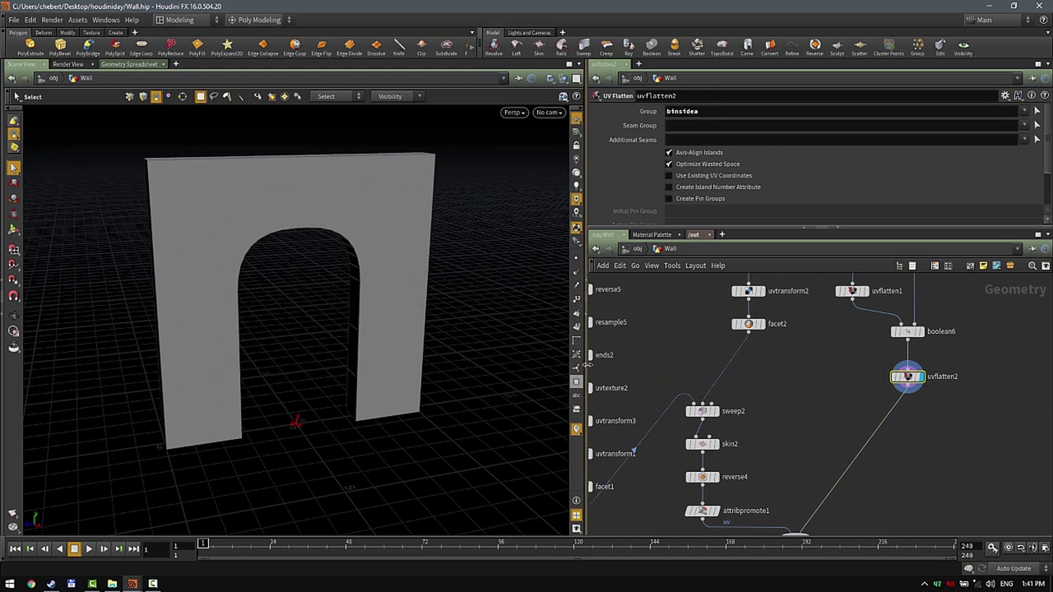
scroll(602, 168, "down", 2)
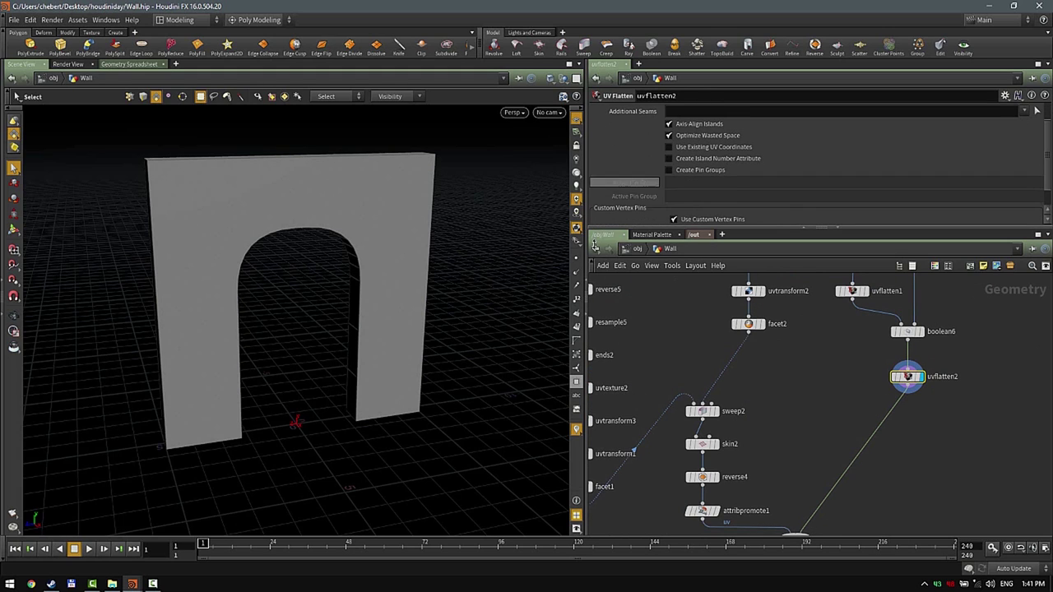
left_click(578, 431)
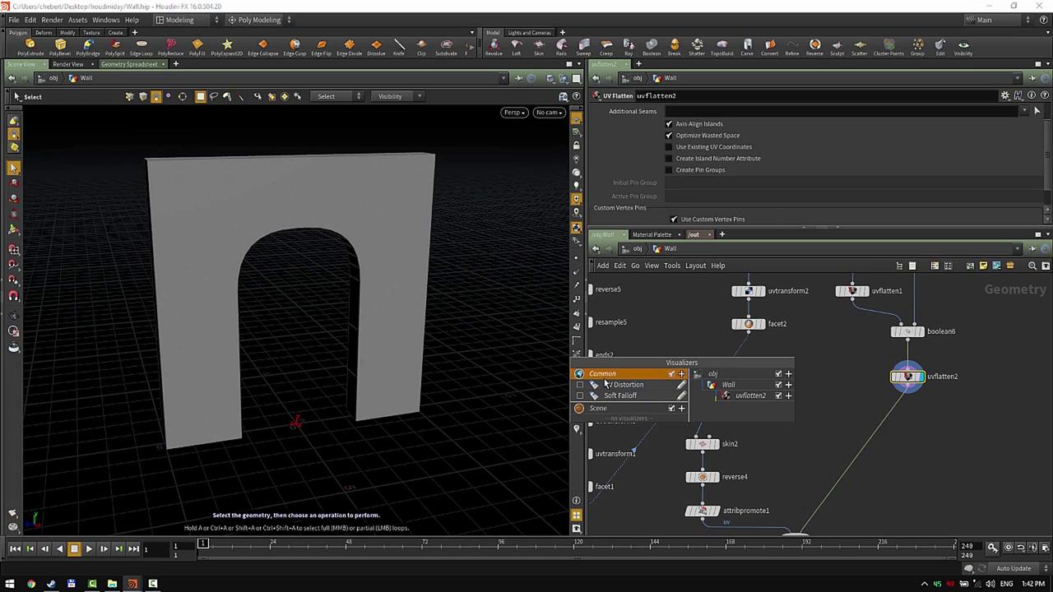
- Set the display to OUT_LowRes at the end of the low-poly branch
scroll(941, 451, "down", 3)
middle_click_drag(932, 521, 940, 414)
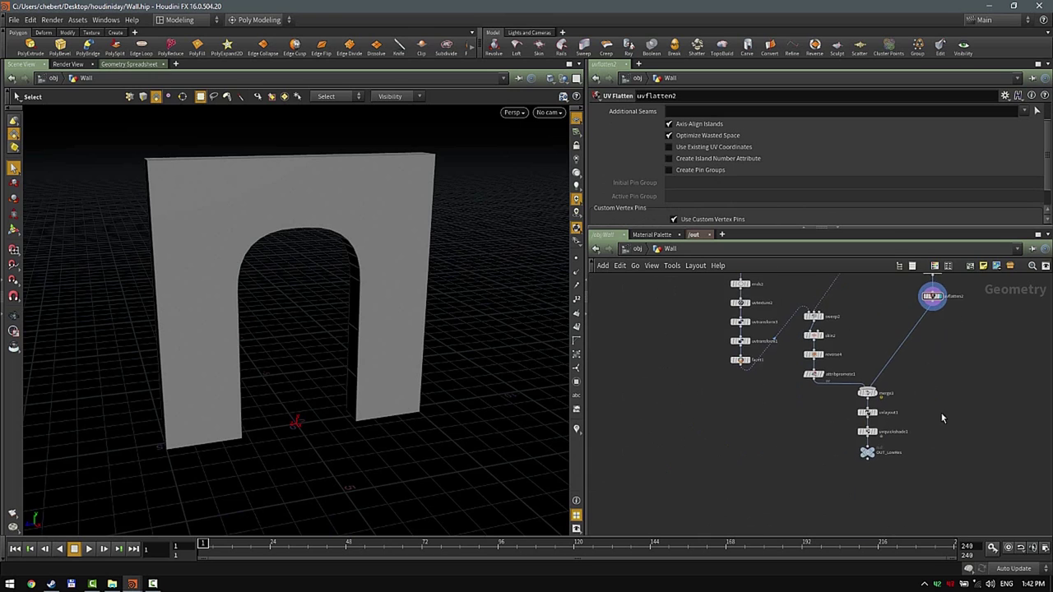
scroll(891, 469, "up", 2)
key("r")
left_click(857, 445)
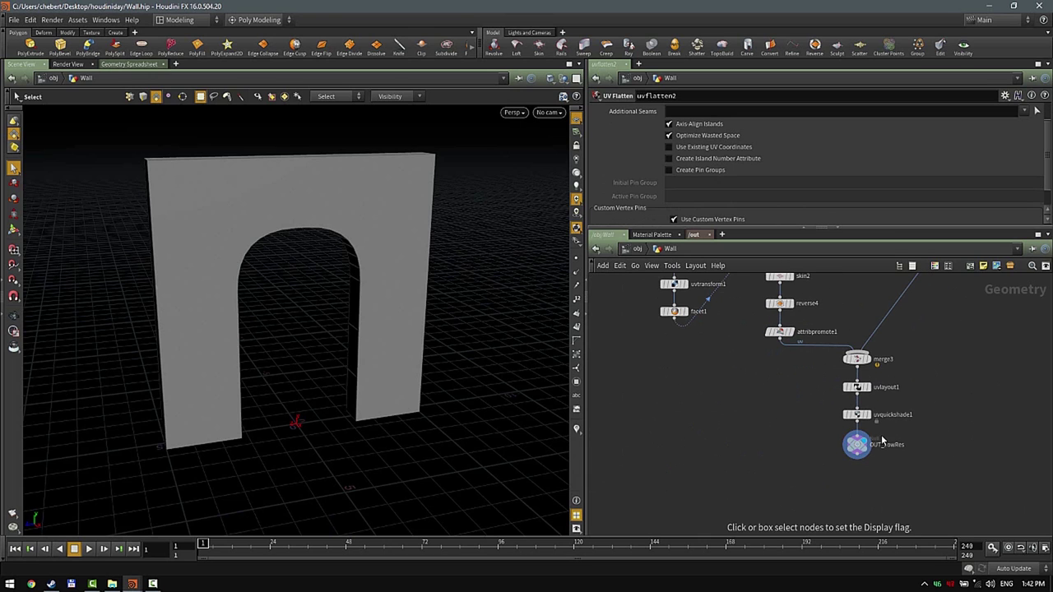
- Display connectivity3, show its parameters, and examine the beveled brick wall from an angle
scroll(751, 442, "down", 3)
scroll(751, 442, "down", 2)
middle_click_drag(714, 449, 839, 414)
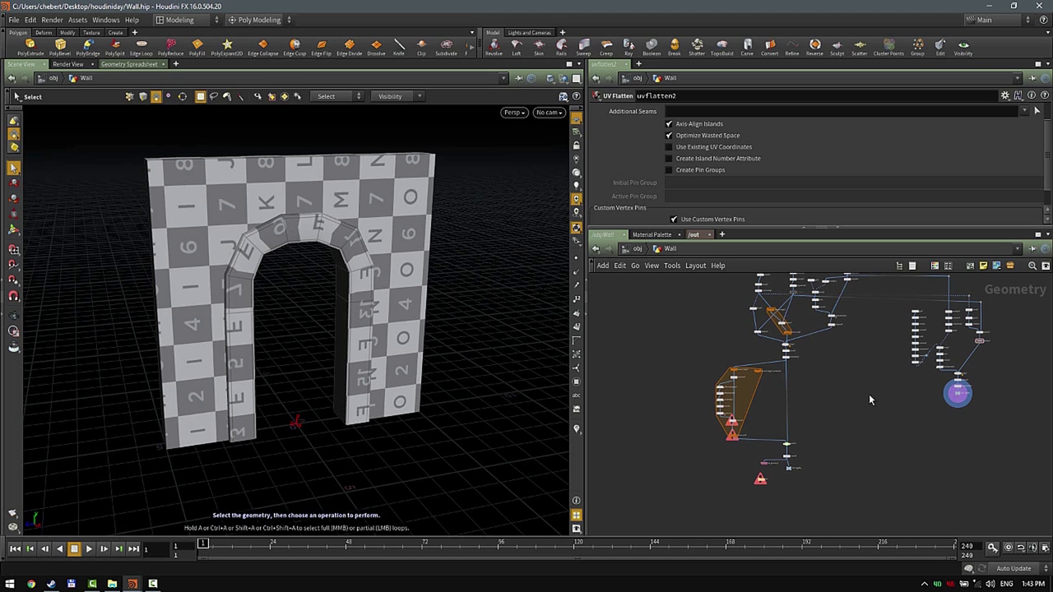
scroll(869, 394, "up", 10)
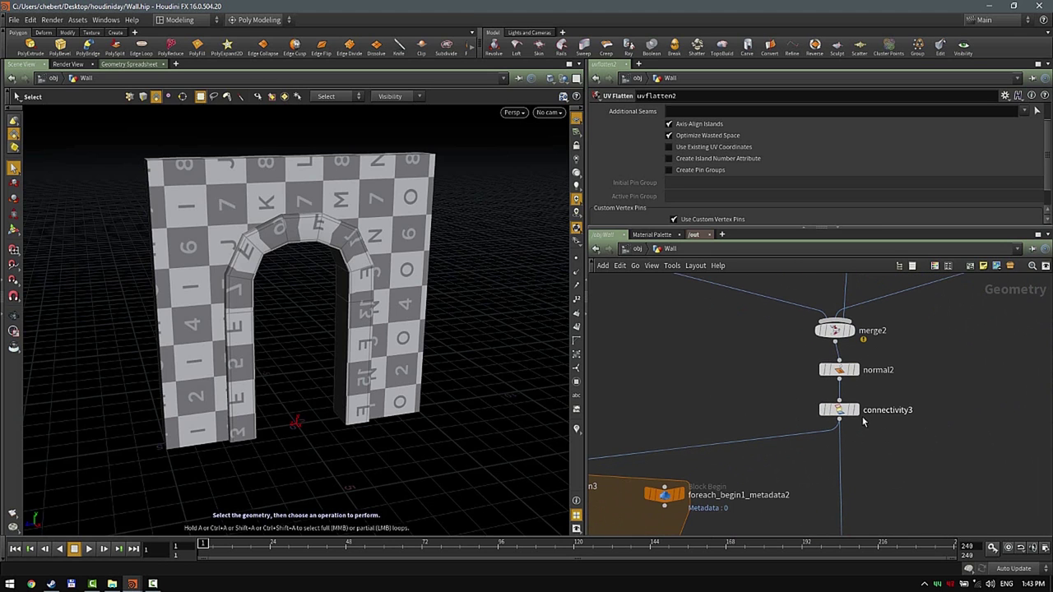
left_click(856, 410)
left_click(841, 409)
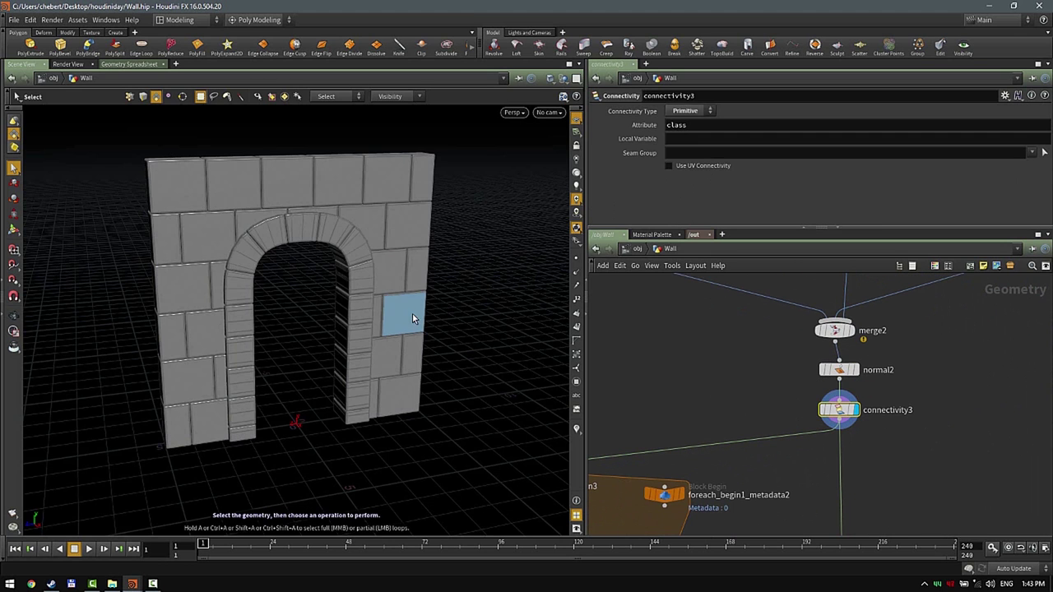
key("Escape")
mouse_move(401, 300)
left_mouse_down()
mouse_move(247, 291)
mouse_move(398, 282)
left_mouse_up()
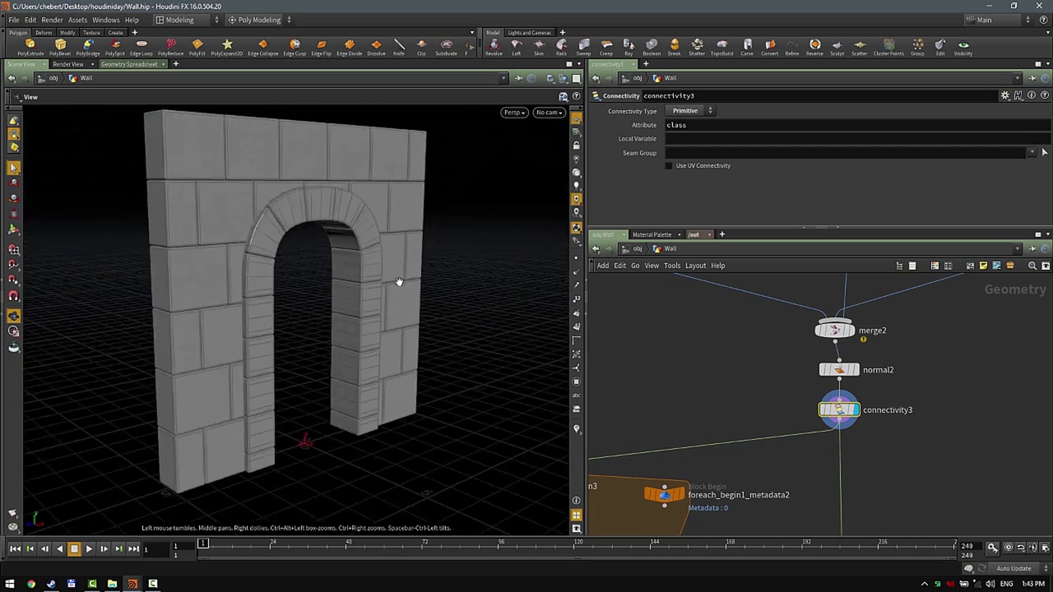
key("s")
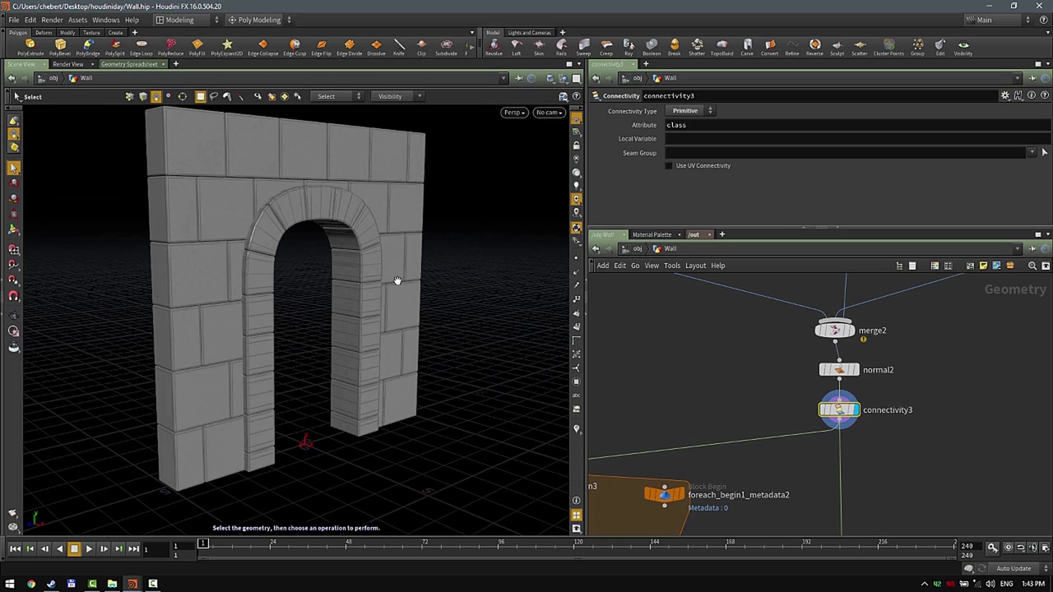
- Examine the for-each block below connectivity3, then display its transform7 node and show the parameters
scroll(755, 429, "down", 4)
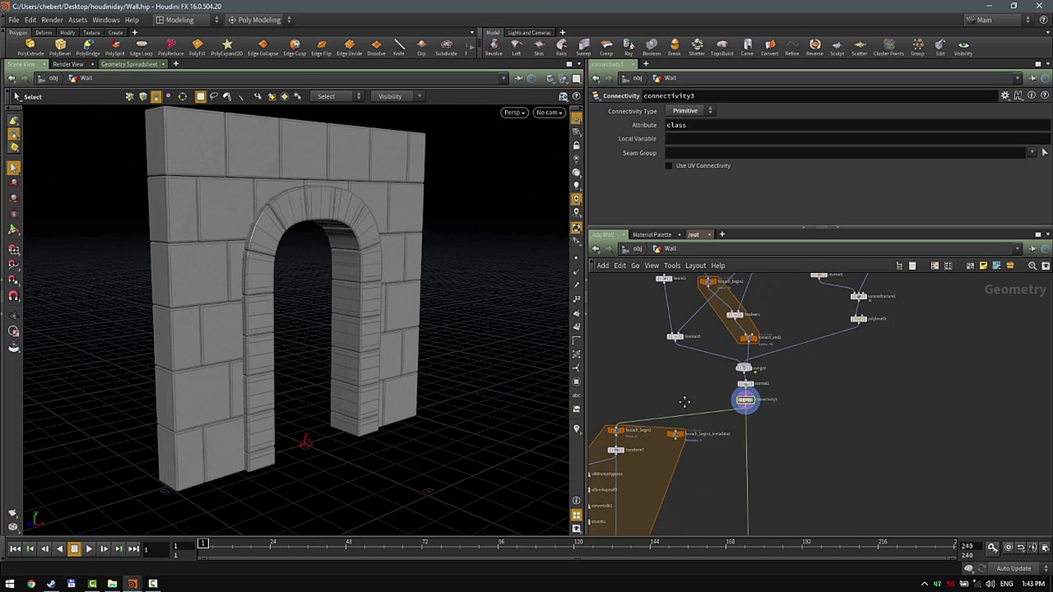
scroll(778, 355, "down", 2)
scroll(805, 363, "up", 2)
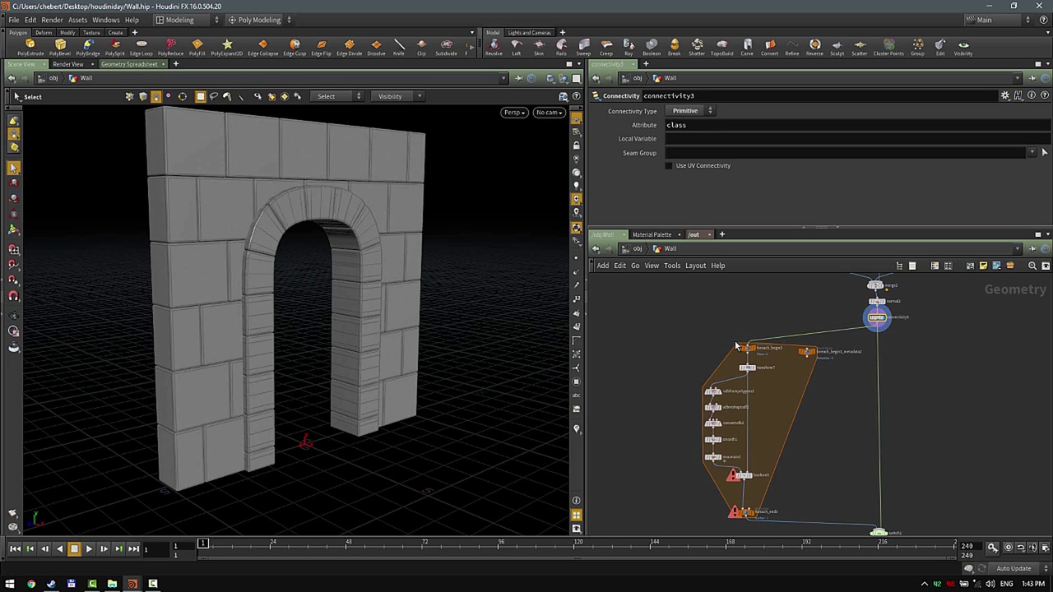
left_click_drag(683, 359, 729, 436)
scroll(797, 358, "up", 5)
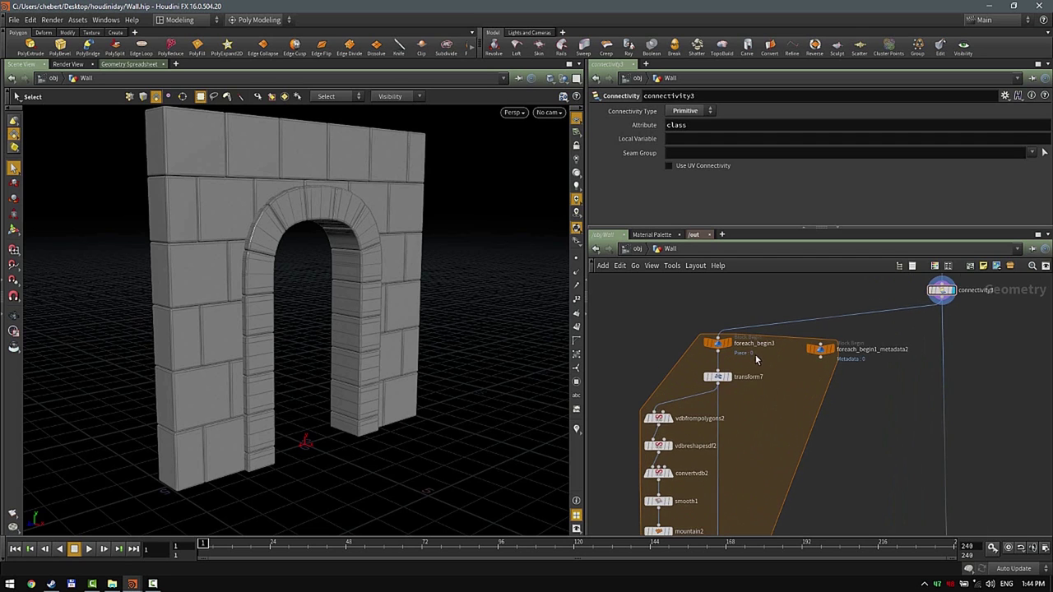
mouse_move(721, 394)
left_click(705, 386)
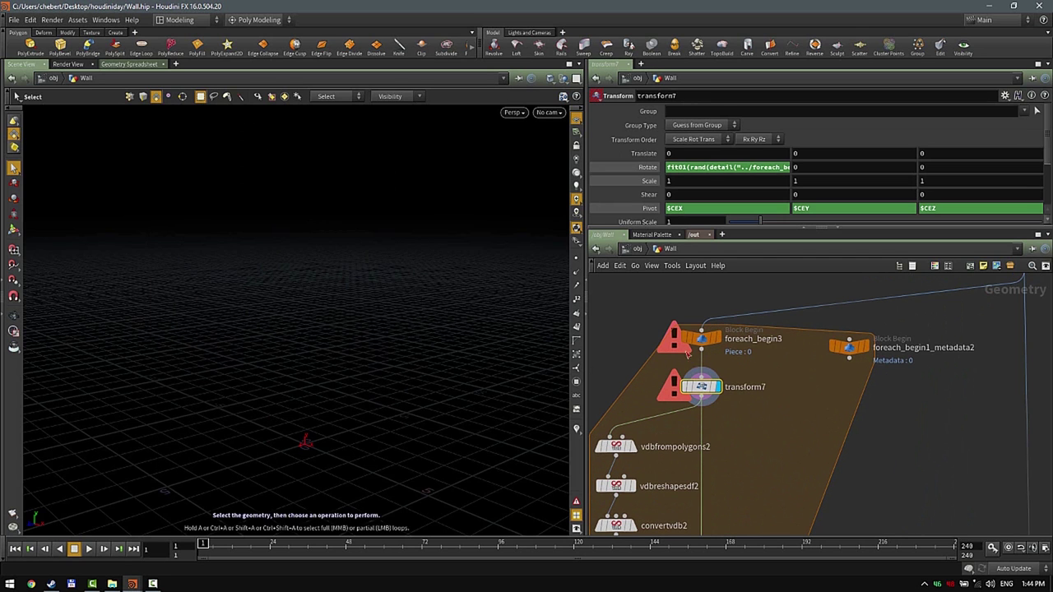
- Display foreach_end3 and examine the chipped brick edges produced by the for-each loop
scroll(764, 399, "down", 1)
scroll(763, 399, "down", 3)
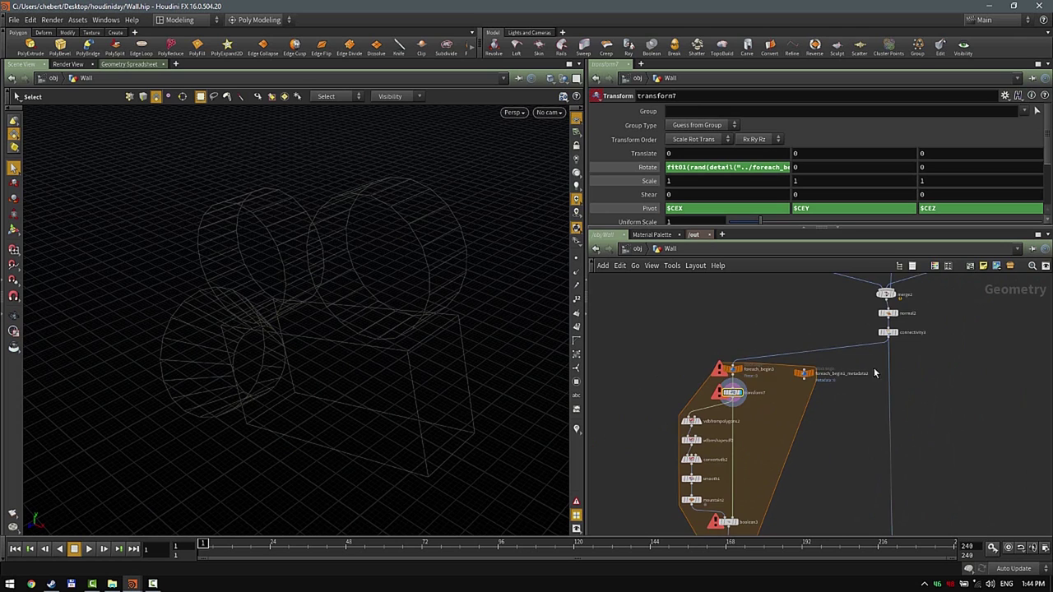
scroll(876, 338, "up", 2)
scroll(829, 451, "down", 3)
middle_click_drag(781, 529, 800, 431)
scroll(799, 432, "up", 2)
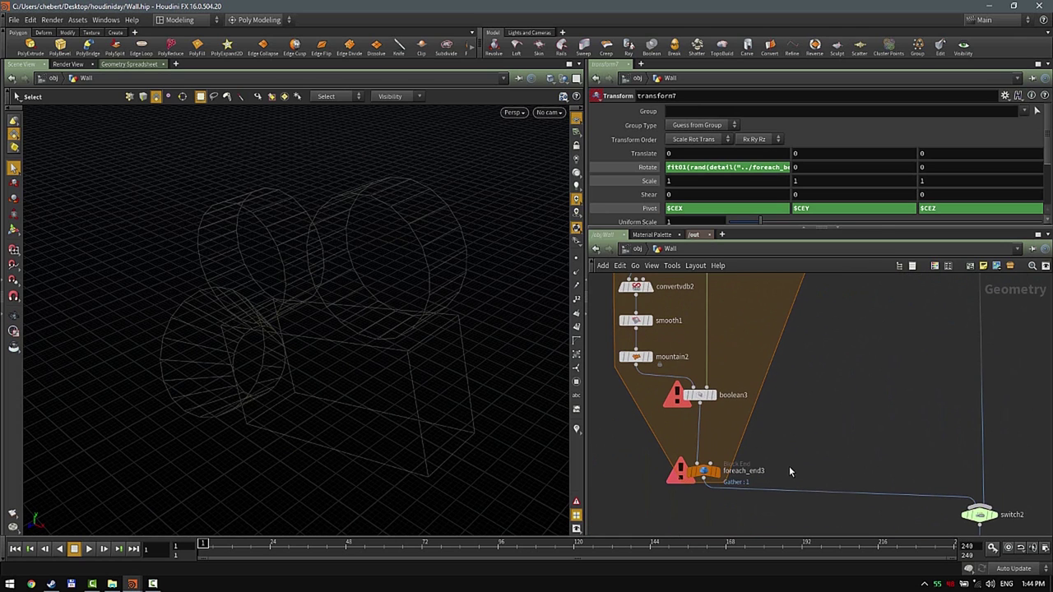
left_click(707, 473)
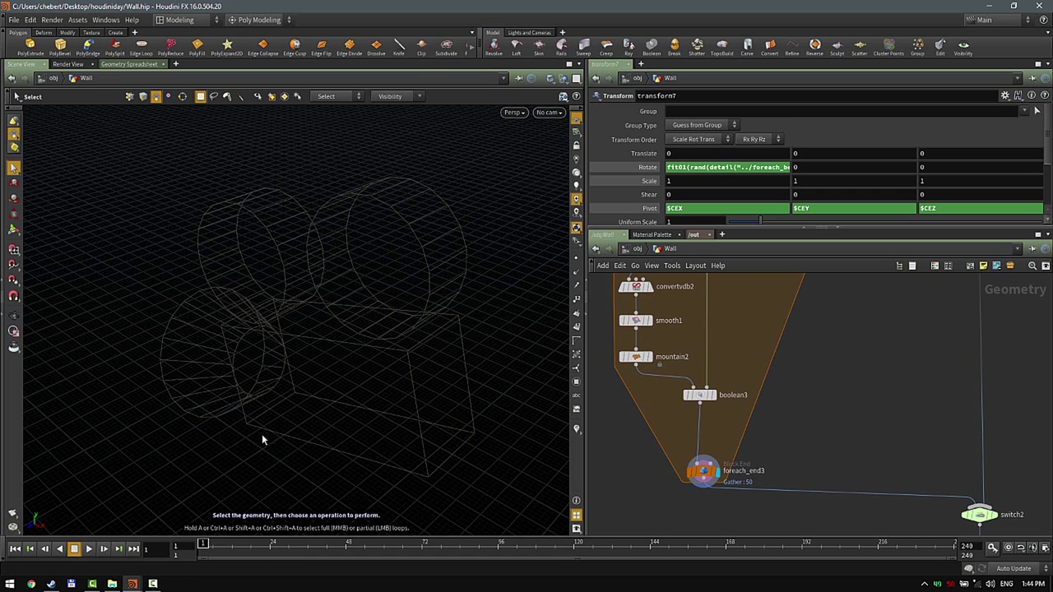
left_click_drag(326, 374, 235, 342, "alt")
- Display OUT_HighRes at the end of the high-resolution branch
scroll(797, 407, "down", 3)
middle_click_drag(864, 477, 777, 296)
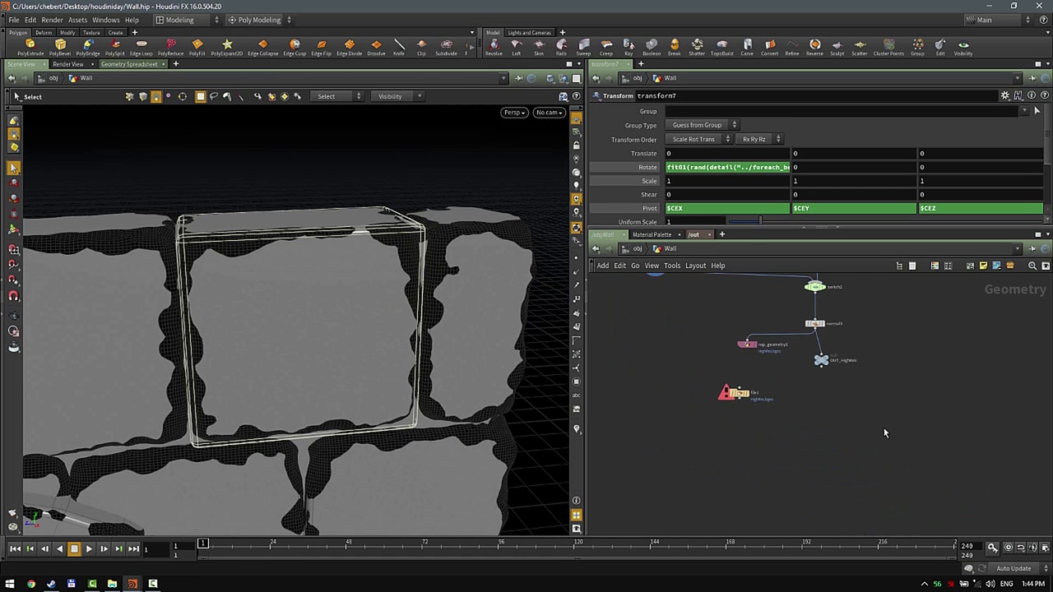
scroll(849, 420, "up", 2)
middle_click_drag(848, 420, 847, 469)
scroll(844, 477, "up", 2)
left_click(815, 470)
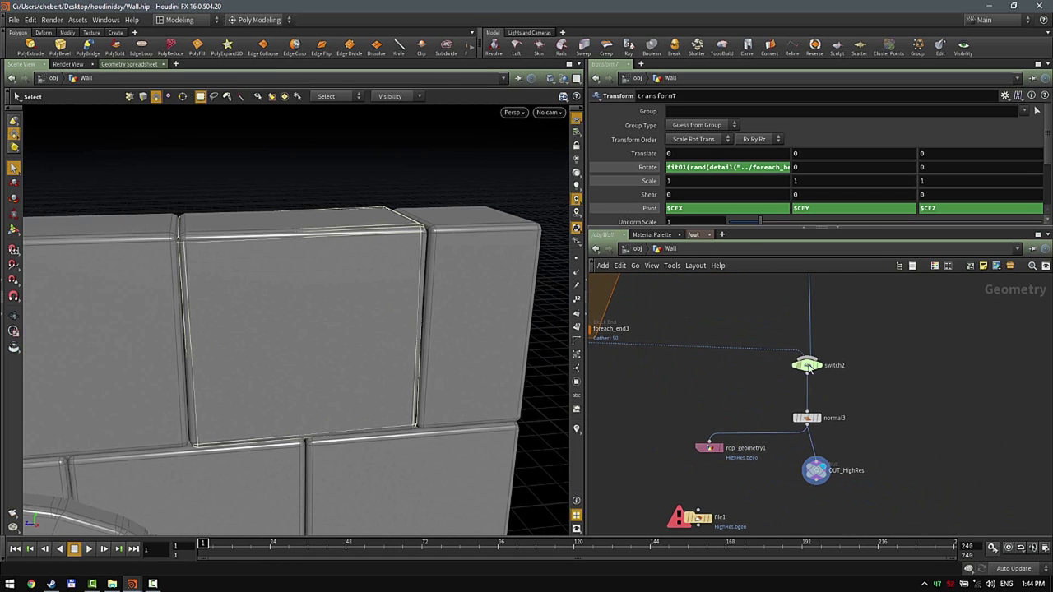
- Set switch2's Select Input to 0 to use foreach_end3, and examine the damaged bricks around the arch
left_click(807, 367)
left_click(734, 112)
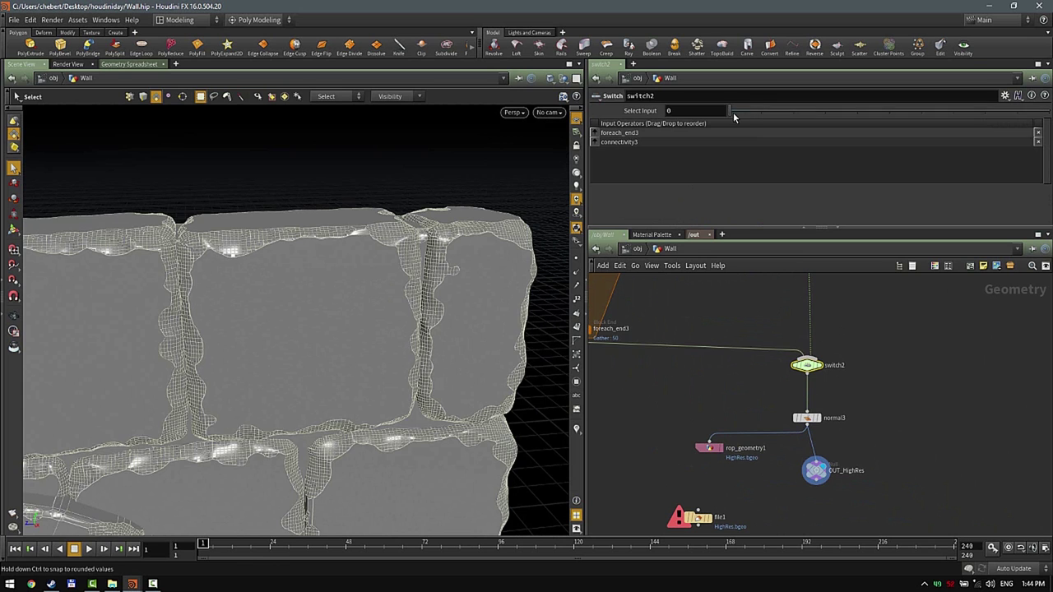
key("Escape")
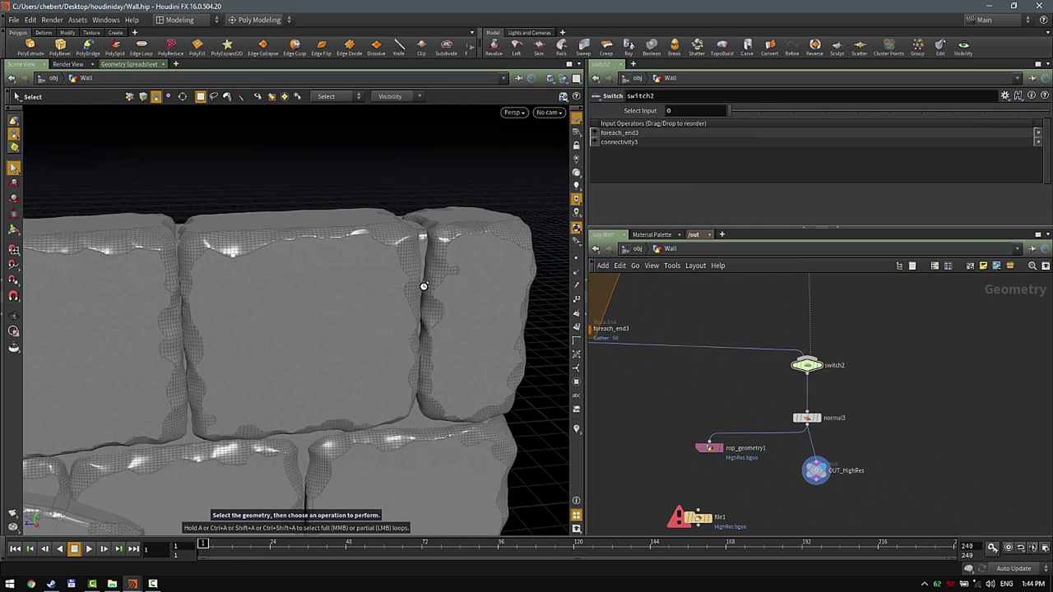
left_click_drag(369, 311, 469, 306)
key("s")
left_click(332, 303)
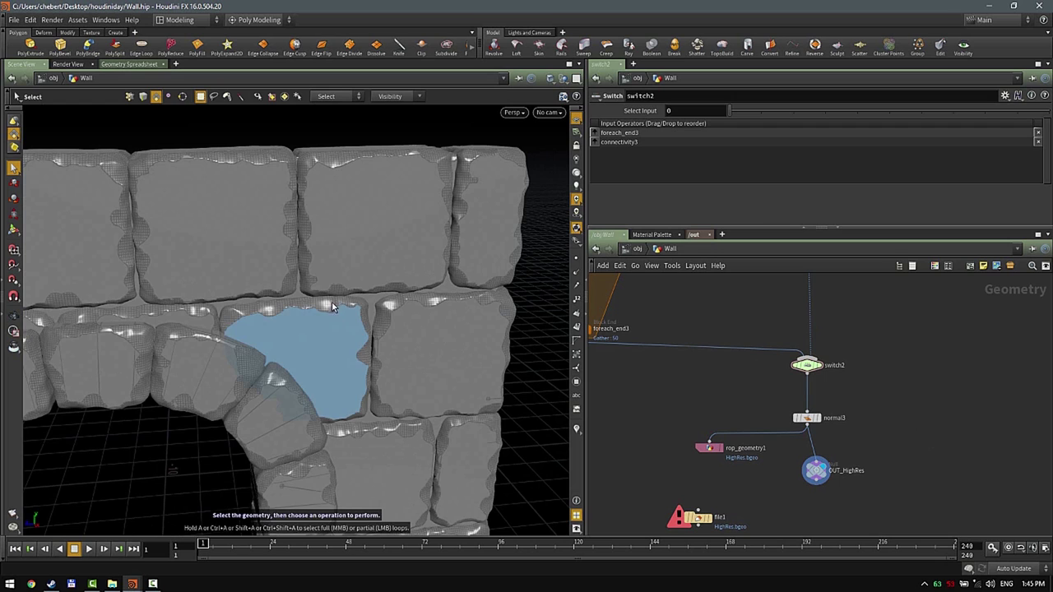
left_click(547, 247)
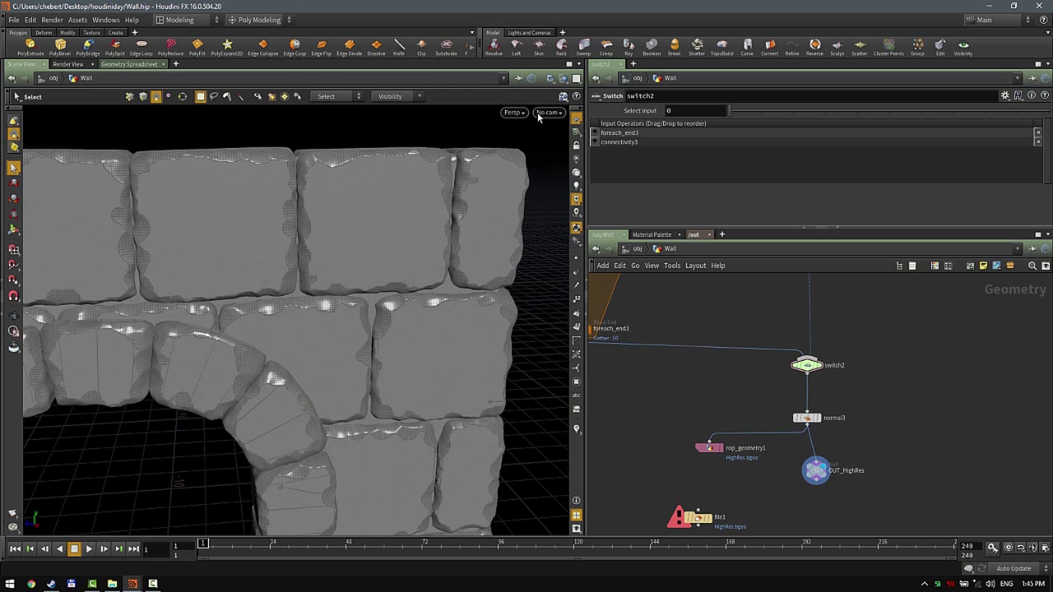
- Hide the wireframe overlay on the high-res wall and examine the whole archway in smooth shading
left_click(549, 79)
left_click(579, 178)
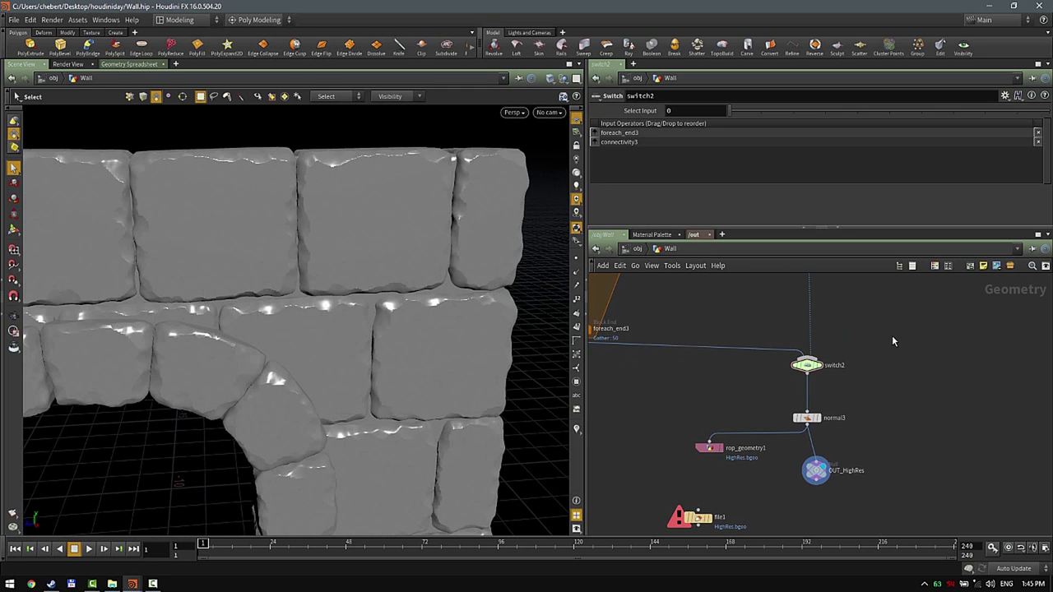
key("Escape")
left_click_drag(435, 256, 301, 279)
right_click_drag(302, 279, 403, 232, "alt")
middle_click_drag(118, 195, 204, 94, "alt")
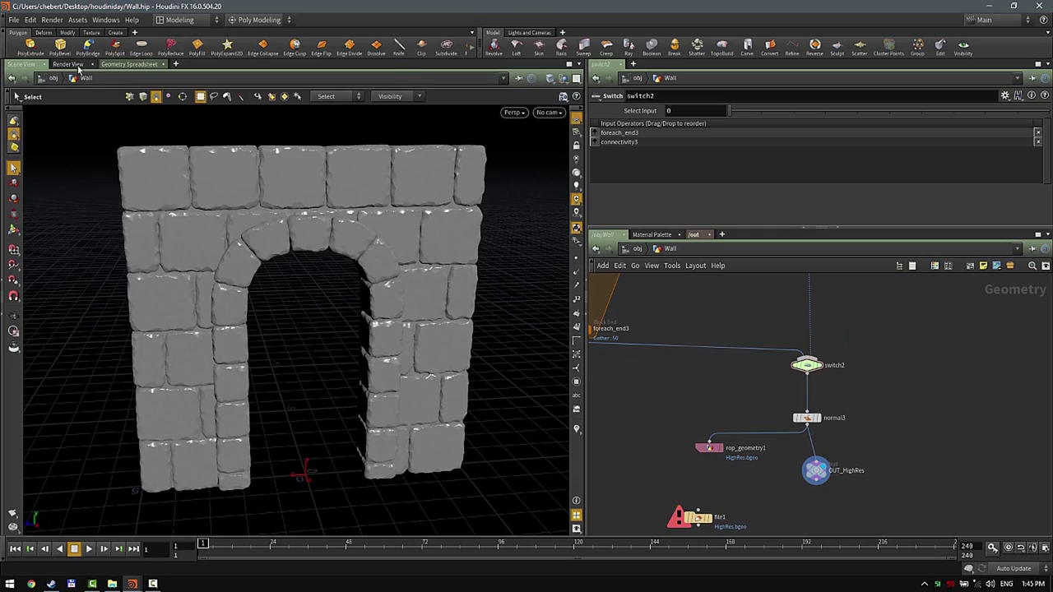
left_click(71, 65)
left_click(25, 65)
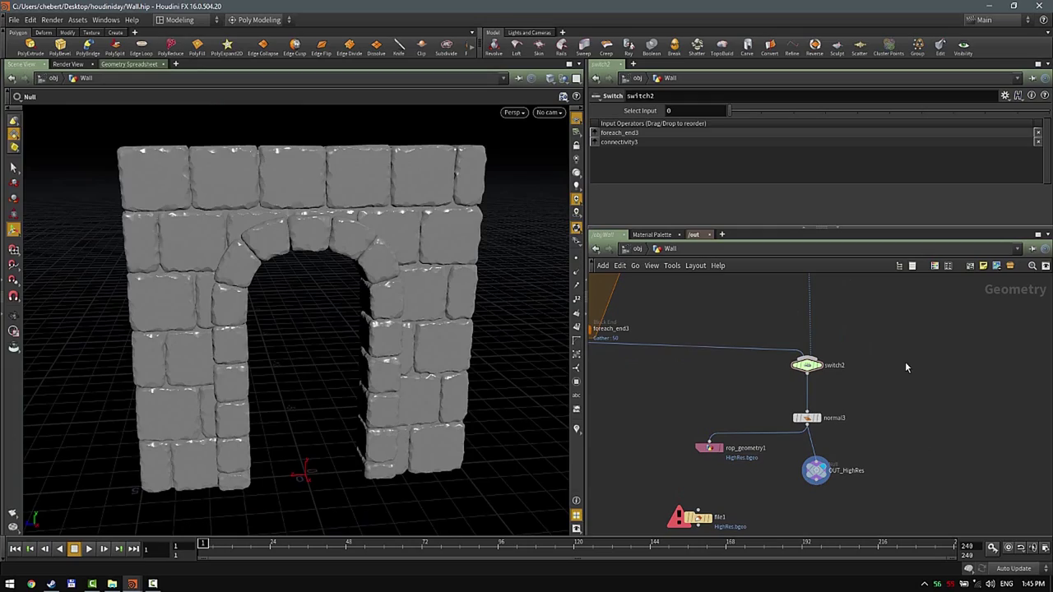
- Switch the high-res wall to wireframe display and examine its mesh density from the side and front
mouse_move(407, 264)
left_mouse_down("alt")
mouse_move(305, 247)
mouse_move(239, 273)
mouse_move(480, 254)
mouse_move(331, 279)
mouse_move(319, 291)
mouse_move(325, 277)
mouse_move(258, 282)
mouse_move(323, 302)
left_mouse_up("alt")
key("w")
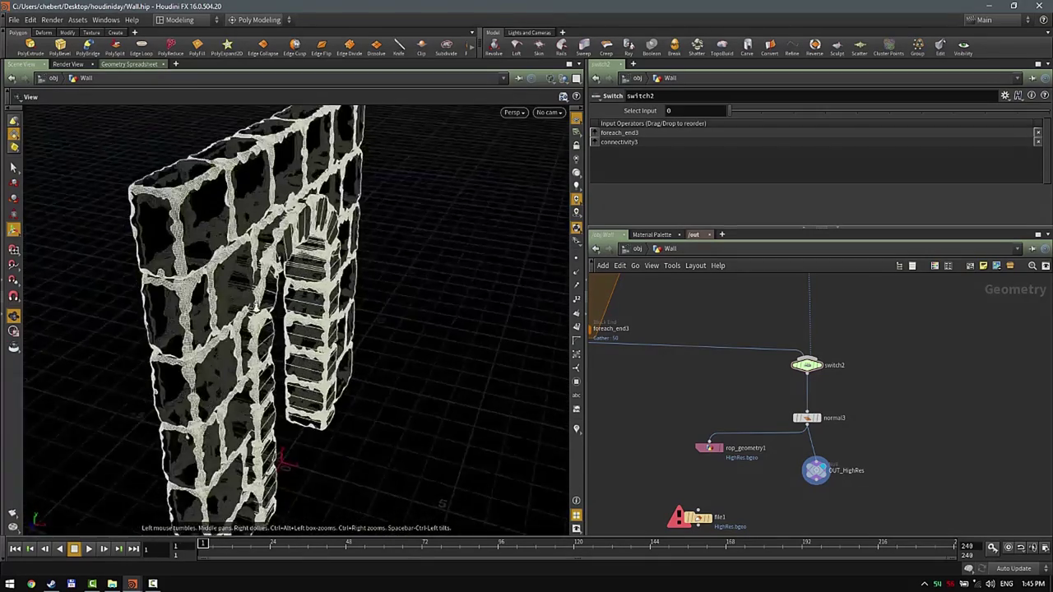
right_click_drag(322, 301, 346, 330)
middle_click_drag(238, 263, 301, 308)
left_click_drag(301, 308, 259, 276)
right_click_drag(259, 275, 204, 237)
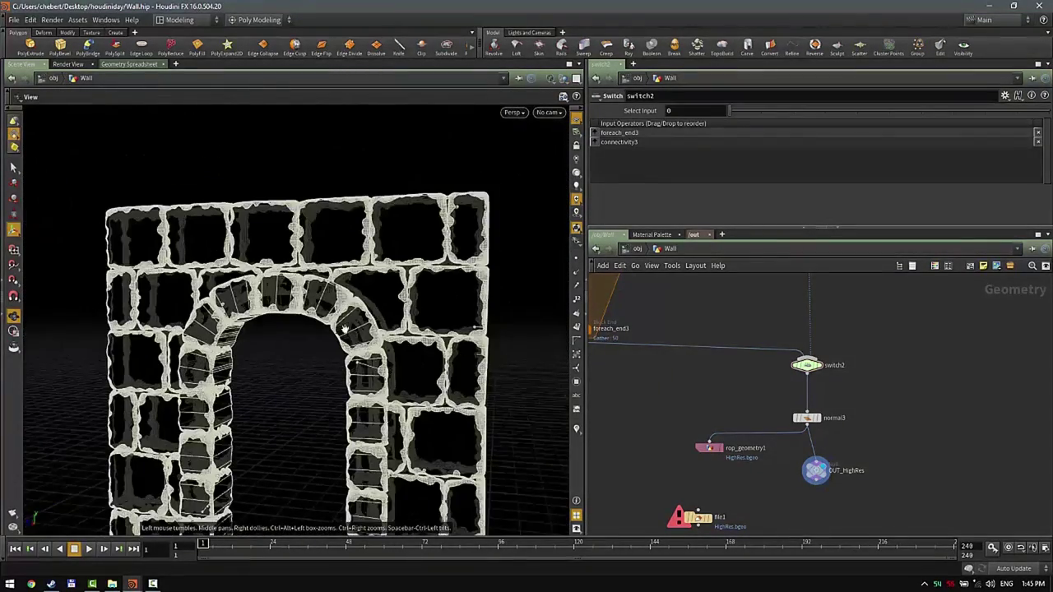
- Check the node information of OUT_HighRes, then close it
scroll(829, 465, "up", 2)
mouse_move(829, 464)
left_click(783, 476)
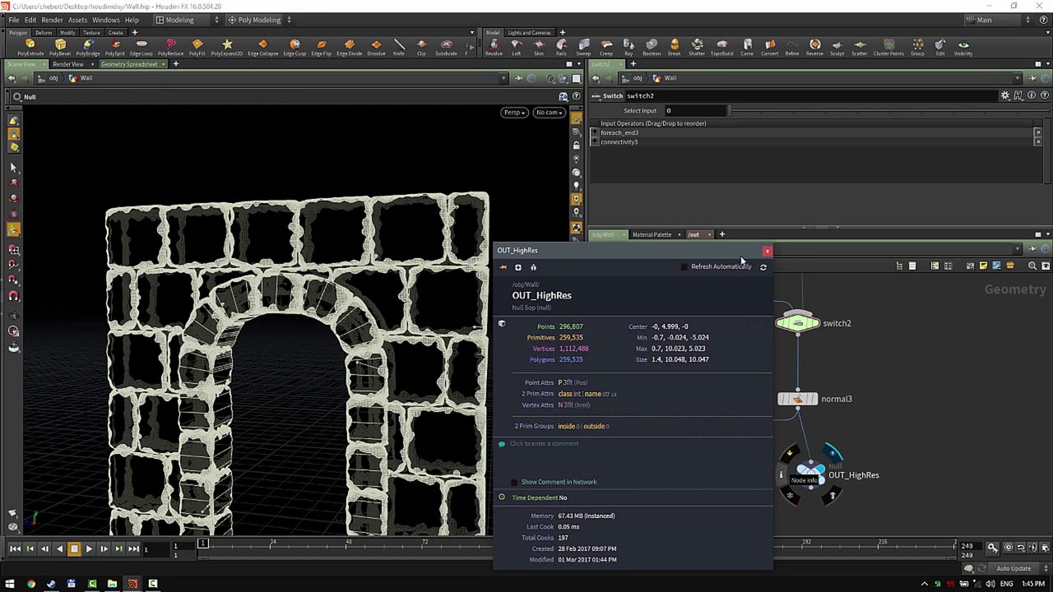
left_click(767, 254)
- Return the viewport to smooth shading and examine the complete high-res archway
right_click_drag(452, 271, 354, 264, "alt")
key("shift+w")
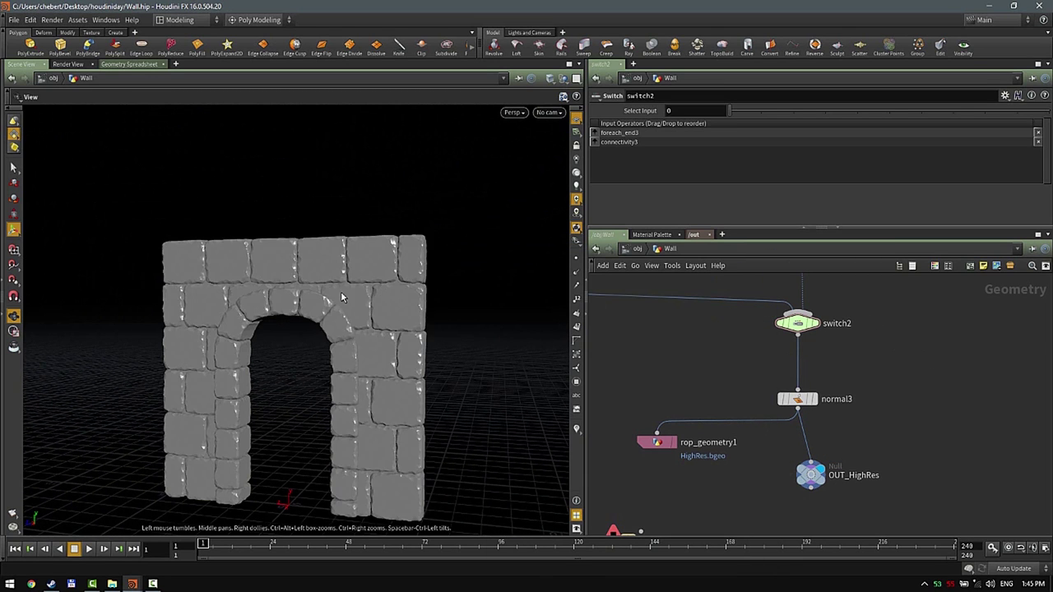
left_click_drag(354, 271, 372, 315, "alt")
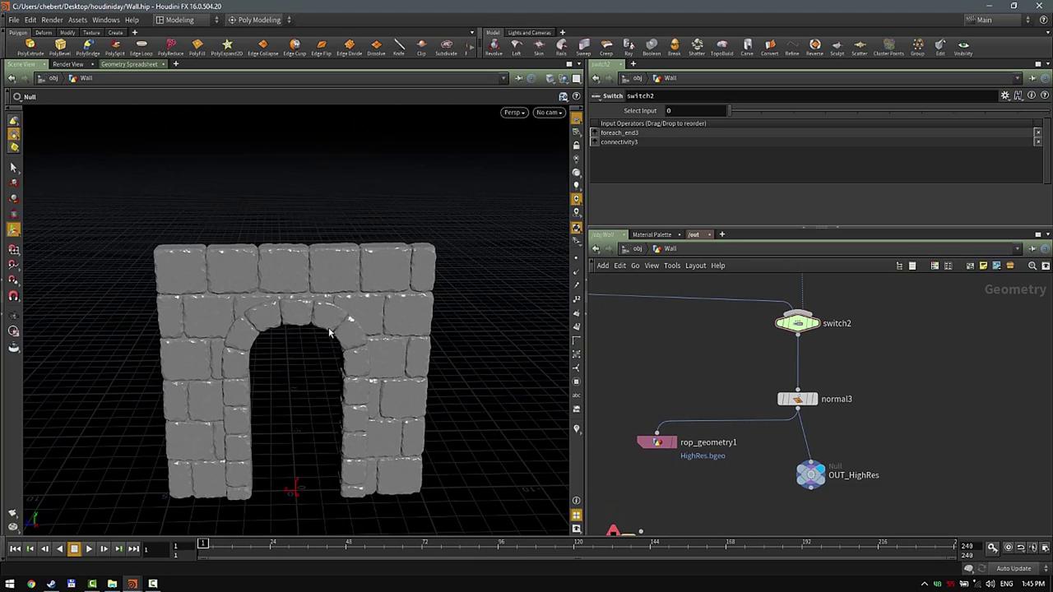
right_click_drag(330, 330, 432, 317, "alt")
left_click_drag(432, 317, 404, 321, "alt")
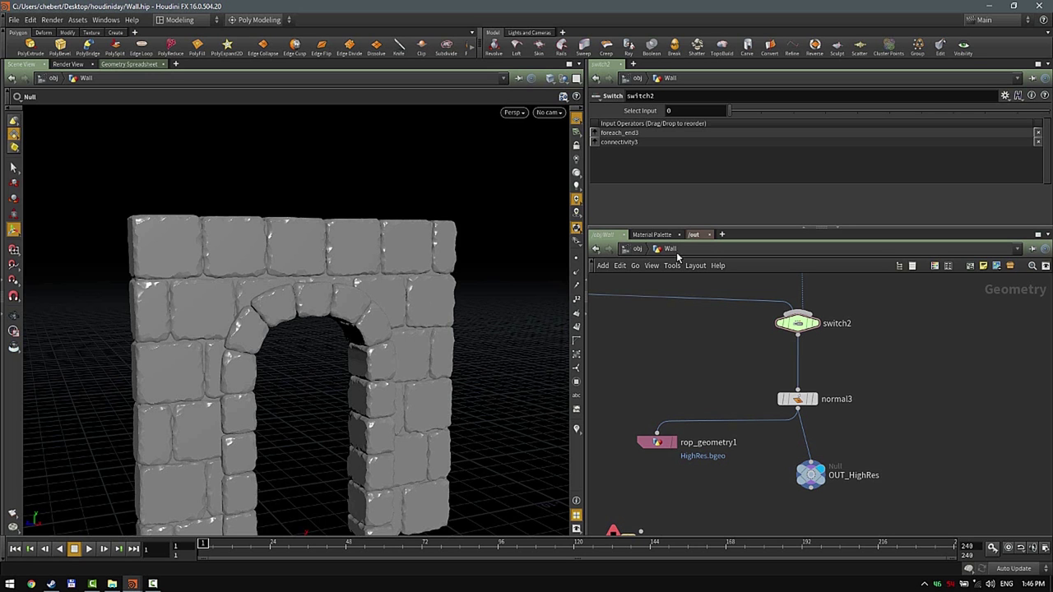
- Frame the high-res wall and examine the chipped bricks along its top row and arch
scroll(694, 357, "down", 3)
middle_click_drag(729, 370, 883, 455)
left_click_drag(418, 296, 285, 305)
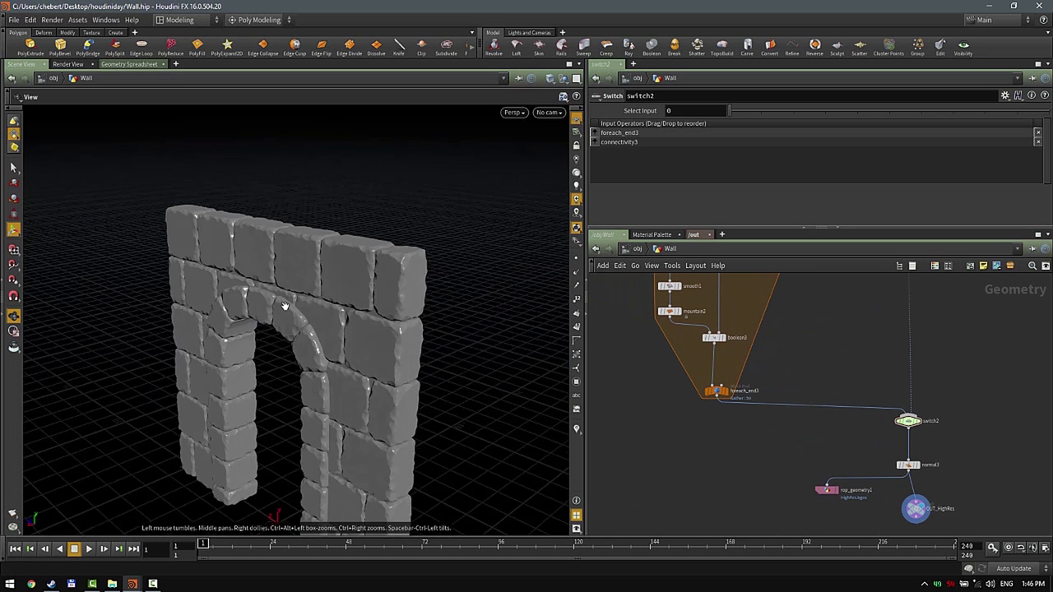
right_click_drag(285, 306, 365, 287)
left_click_drag(365, 287, 419, 276)
key("space+a")
key("g")
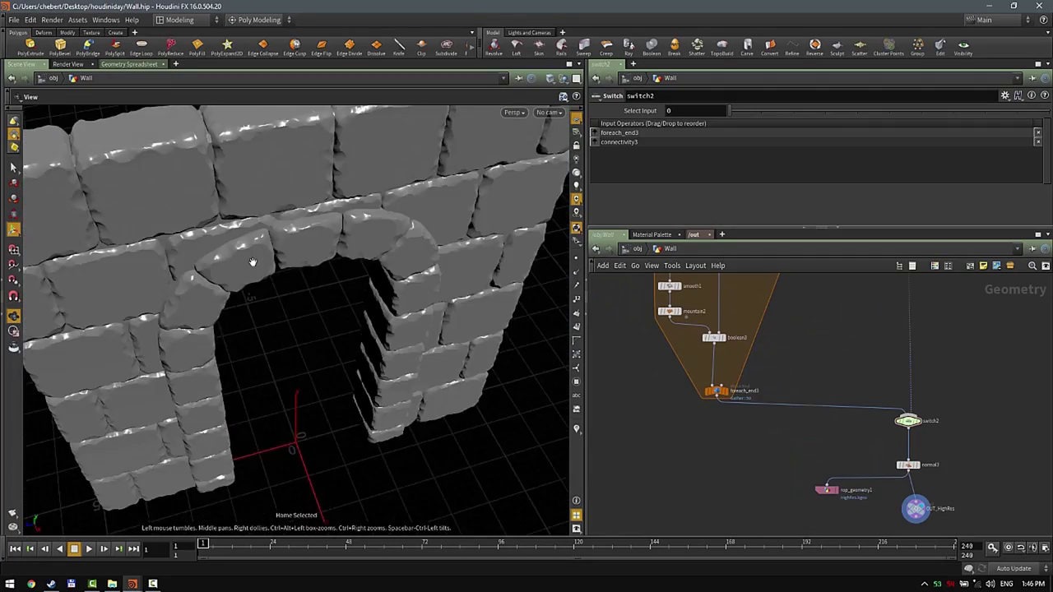
middle_click_drag(253, 263, 268, 301)
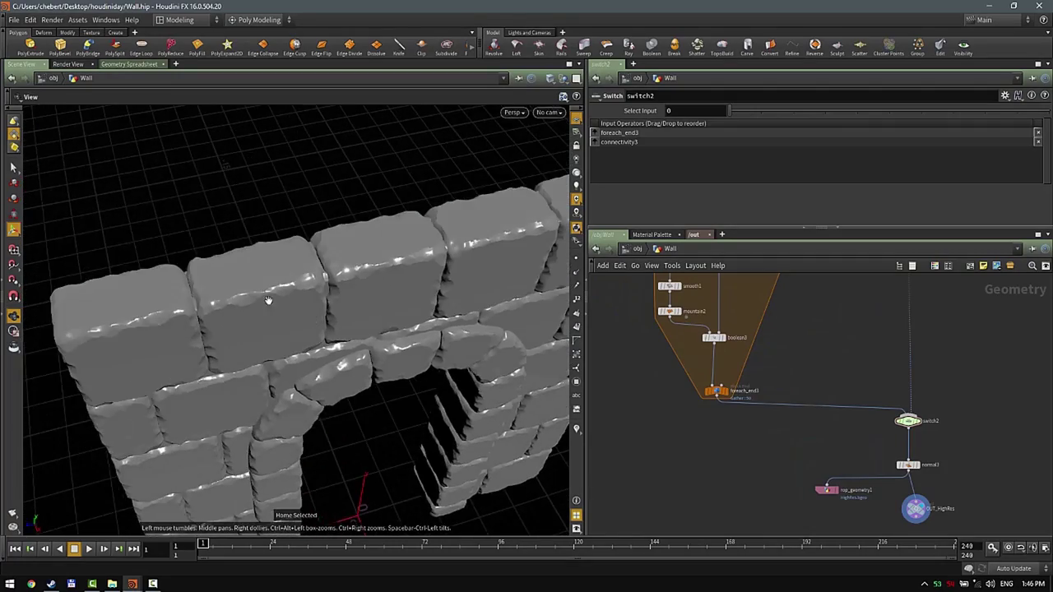
left_click_drag(268, 301, 323, 228)
- Display transform7 inside the for-each block and frame its single brick
scroll(740, 302, "down", 5)
middle_click_drag(740, 302, 803, 458)
scroll(797, 390, "up", 7)
left_click(787, 422)
left_click(773, 421)
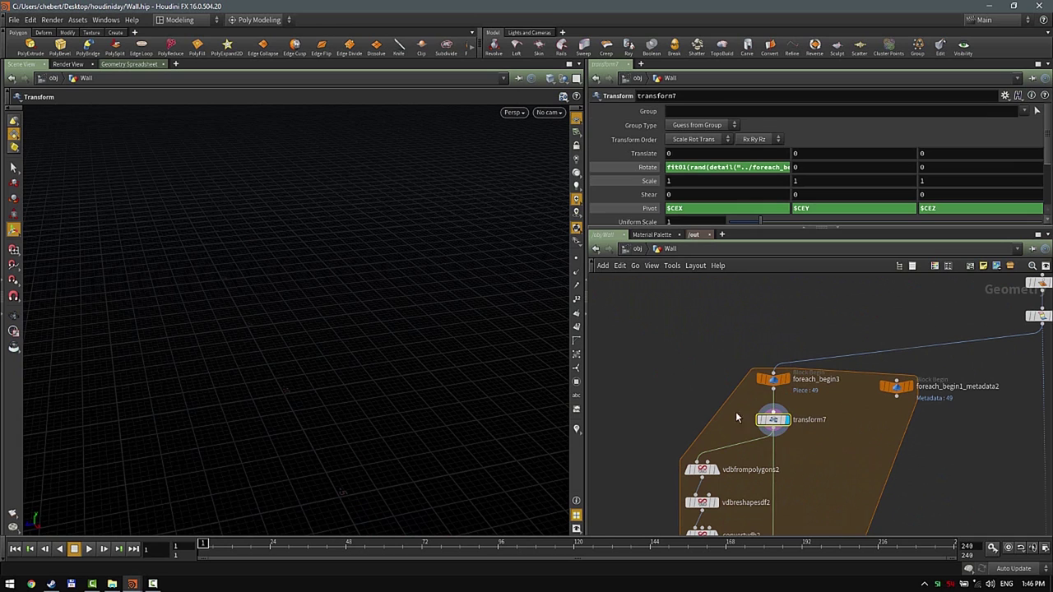
key("space+g")
left_click_drag(453, 346, 543, 246, "alt")
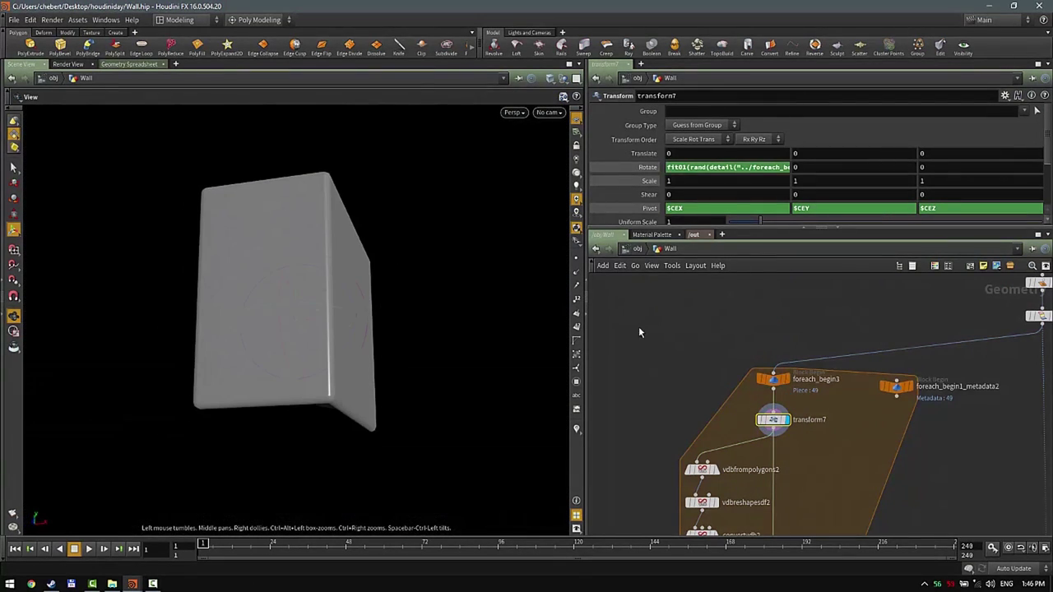
- Examine the single brick from transform7 and switch the viewport to wireframe
scroll(782, 372, "down", 5)
middle_click_drag(869, 441, 860, 392)
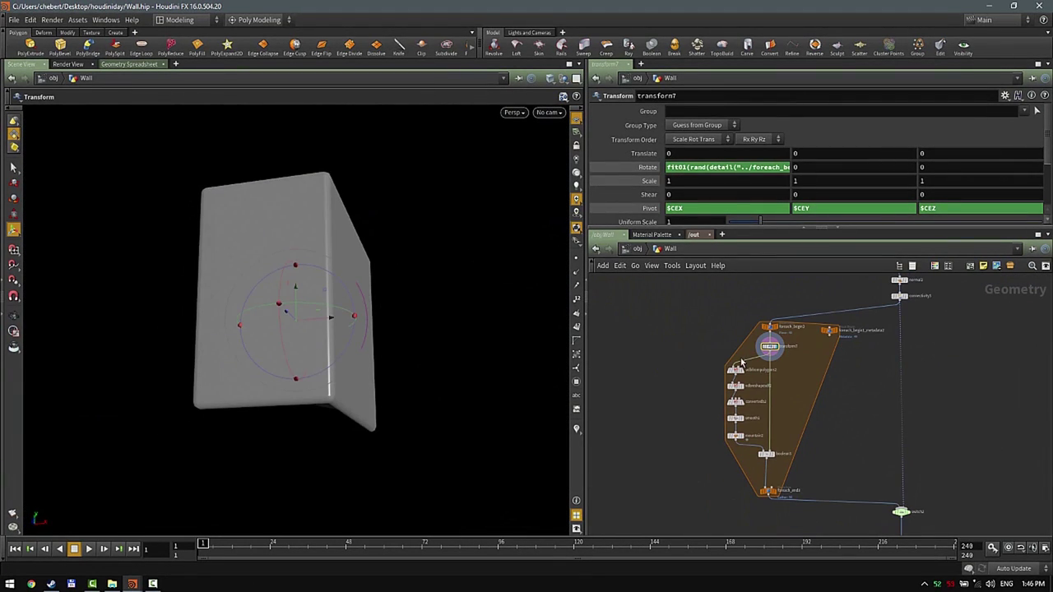
mouse_move(770, 350)
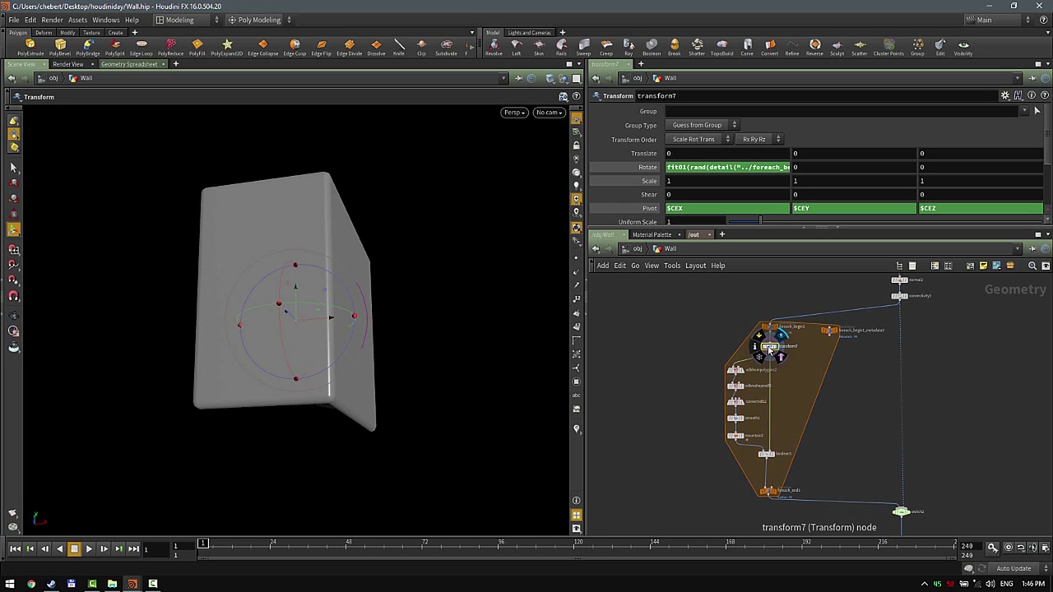
left_click(770, 350)
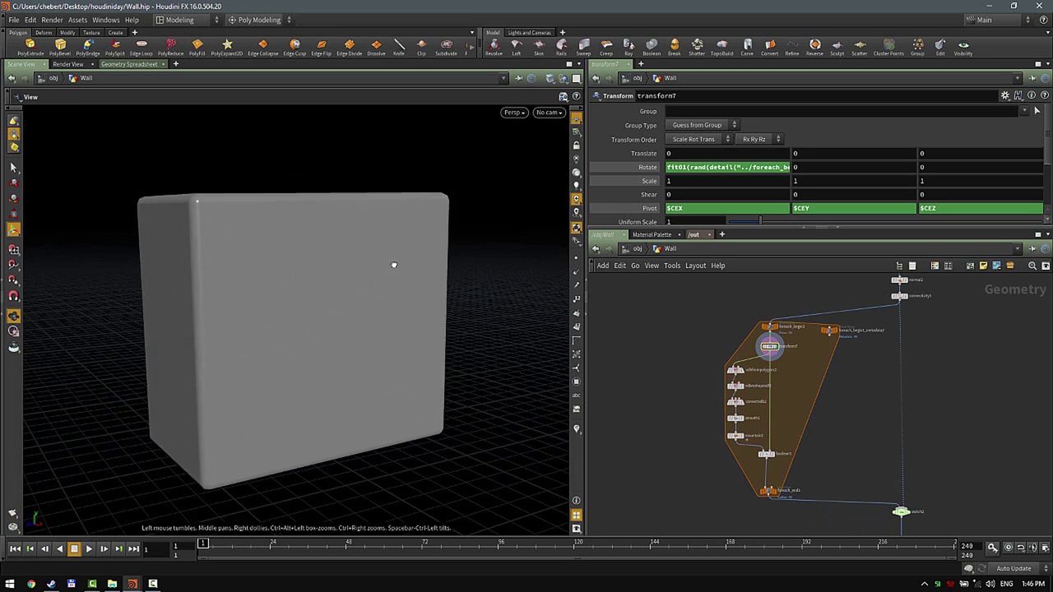
mouse_move(393, 264)
left_mouse_down("alt")
mouse_move(346, 268)
mouse_move(431, 254)
mouse_move(305, 260)
left_mouse_up("alt")
key("shift+w")
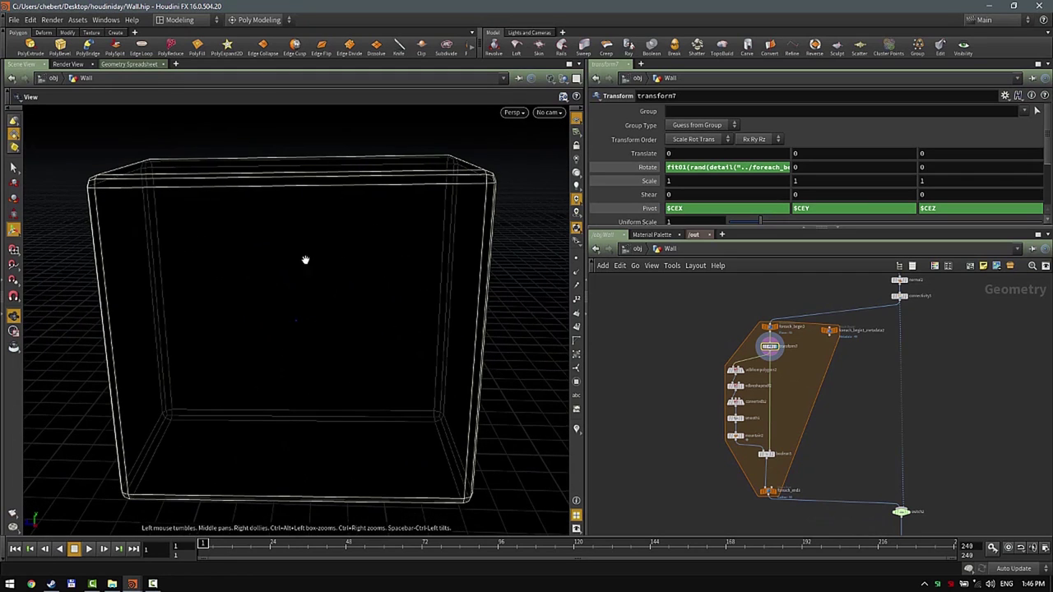
key("Return")
- Display vdbfrompolygons2 with its parameters and examine the brick's VDB in smooth shading
scroll(750, 353, "up", 5)
mouse_move(721, 376)
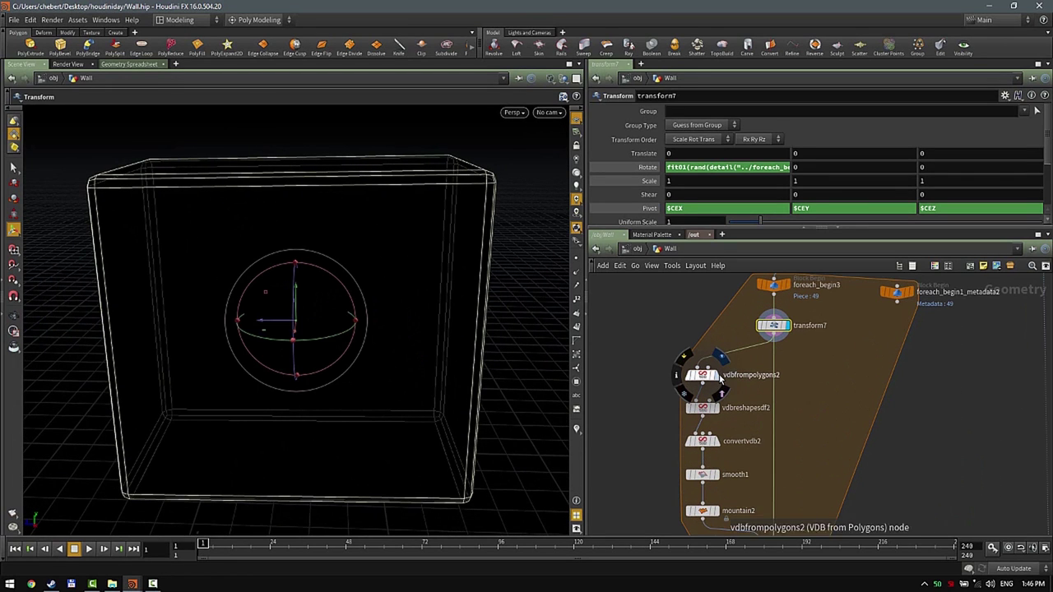
left_click(721, 359)
scroll(366, 314, "down", 4)
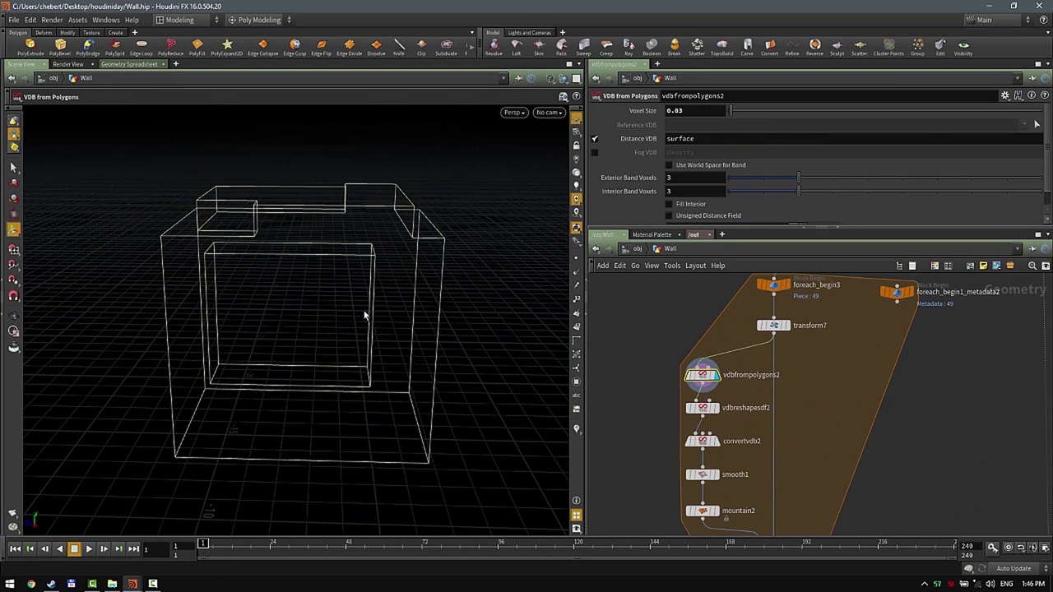
key("Escape")
mouse_move(349, 294)
left_mouse_down()
mouse_move(265, 312)
mouse_move(348, 266)
mouse_move(407, 313)
left_mouse_up()
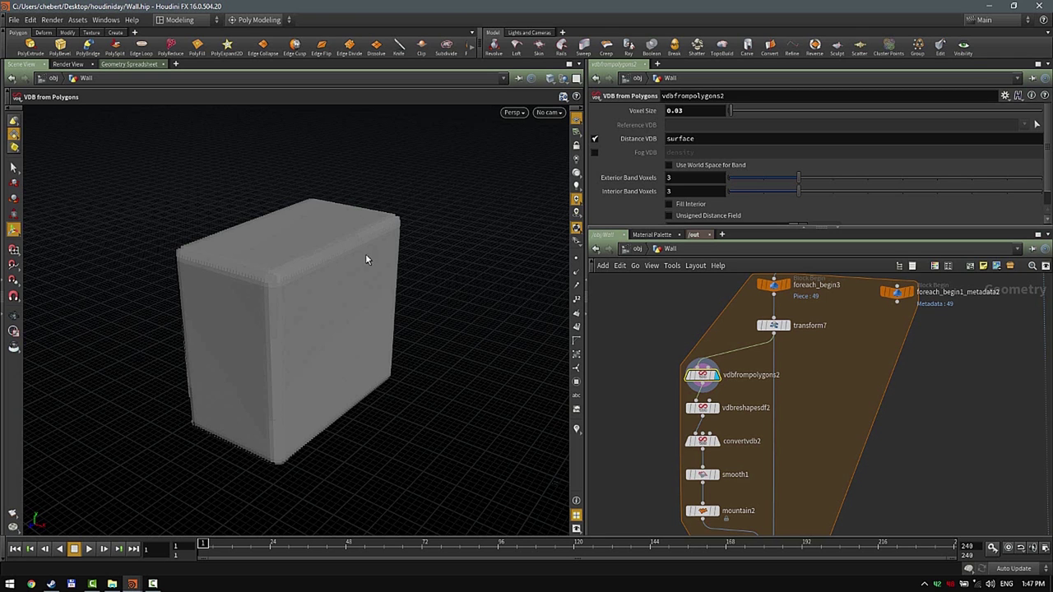
mouse_move(343, 279)
left_mouse_down()
mouse_move(430, 258)
mouse_move(348, 235)
mouse_move(328, 266)
left_mouse_up()
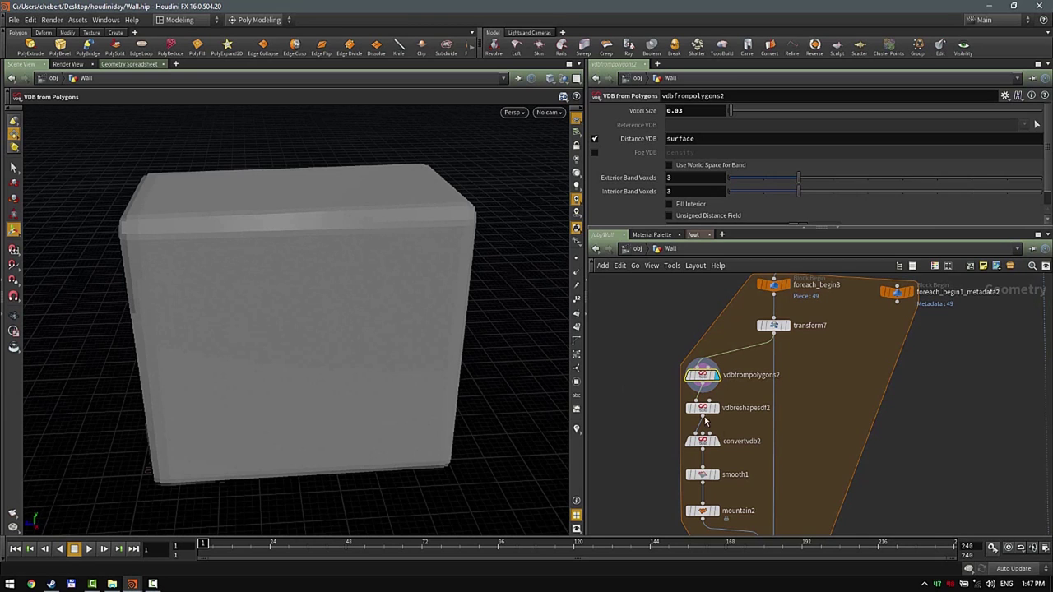
- Display vdbreshapesdf2 with its parameters and examine the dilated brick volume
left_click(722, 396)
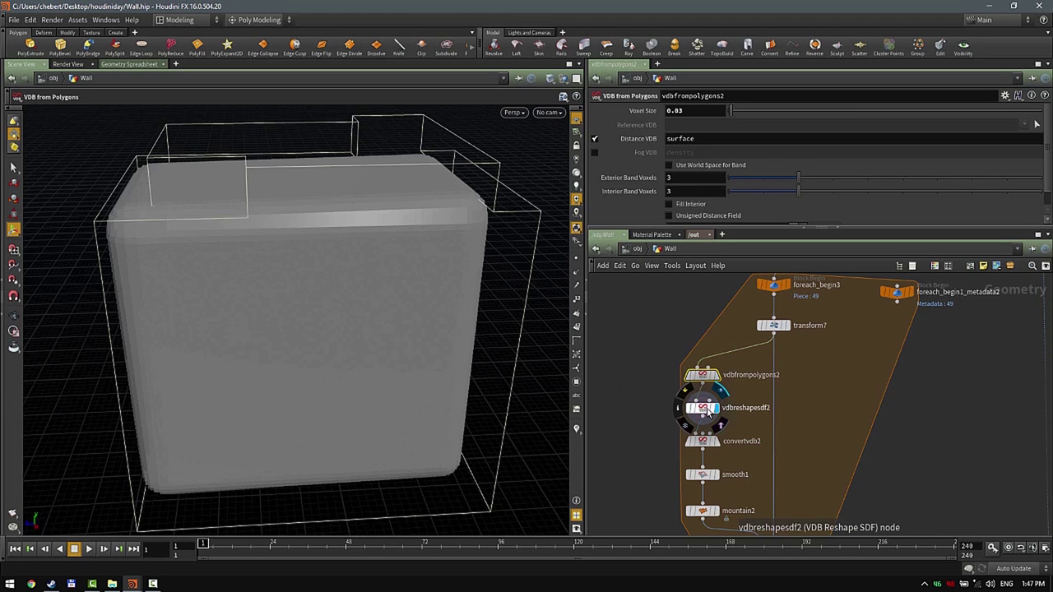
left_click(702, 409)
left_click_drag(439, 326, 416, 313)
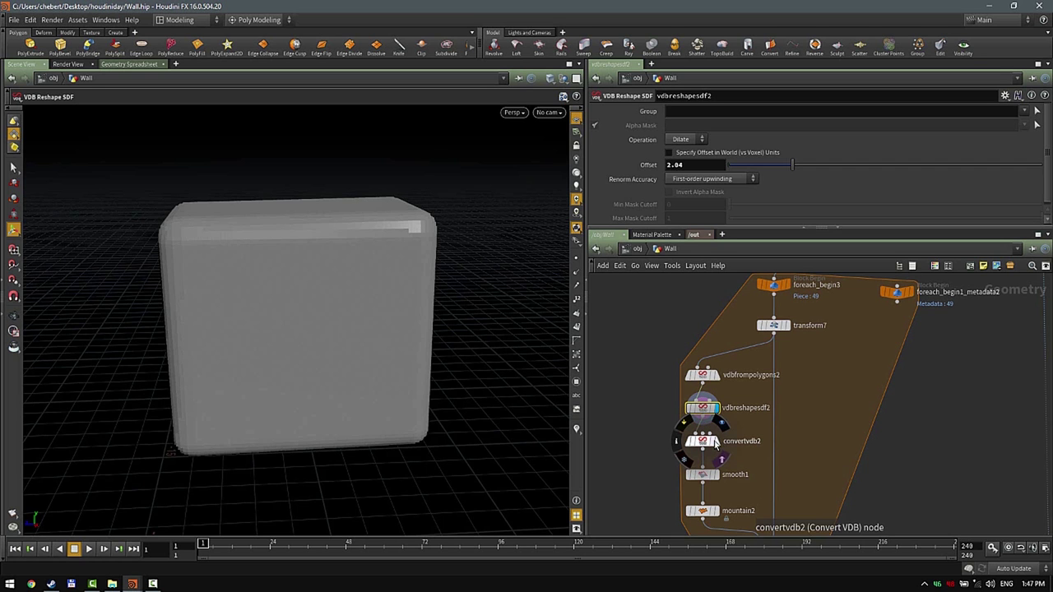
- Display convertvdb2 with its parameters and examine the brick's converted polygon mesh in wireframe
left_click(721, 424)
left_click(702, 442)
mouse_move(482, 358)
left_mouse_down()
mouse_move(377, 348)
mouse_move(403, 285)
mouse_move(532, 343)
mouse_move(339, 357)
mouse_move(212, 331)
mouse_move(271, 277)
mouse_move(442, 284)
mouse_move(401, 318)
left_mouse_up()
key("w")
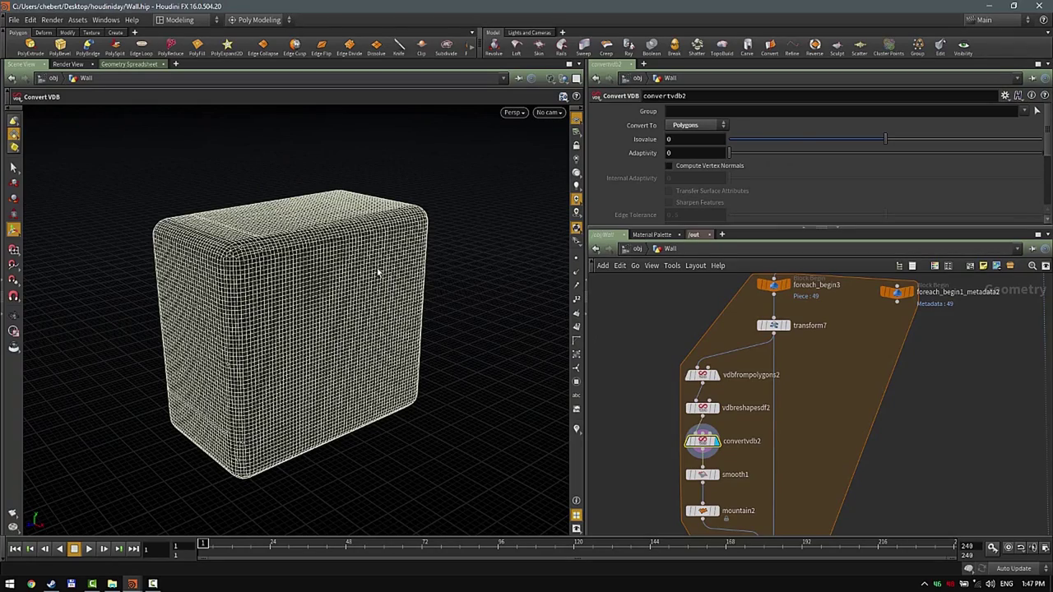
mouse_move(378, 272)
left_mouse_down("alt")
mouse_move(383, 285)
mouse_move(334, 261)
mouse_move(391, 284)
left_mouse_up("alt")
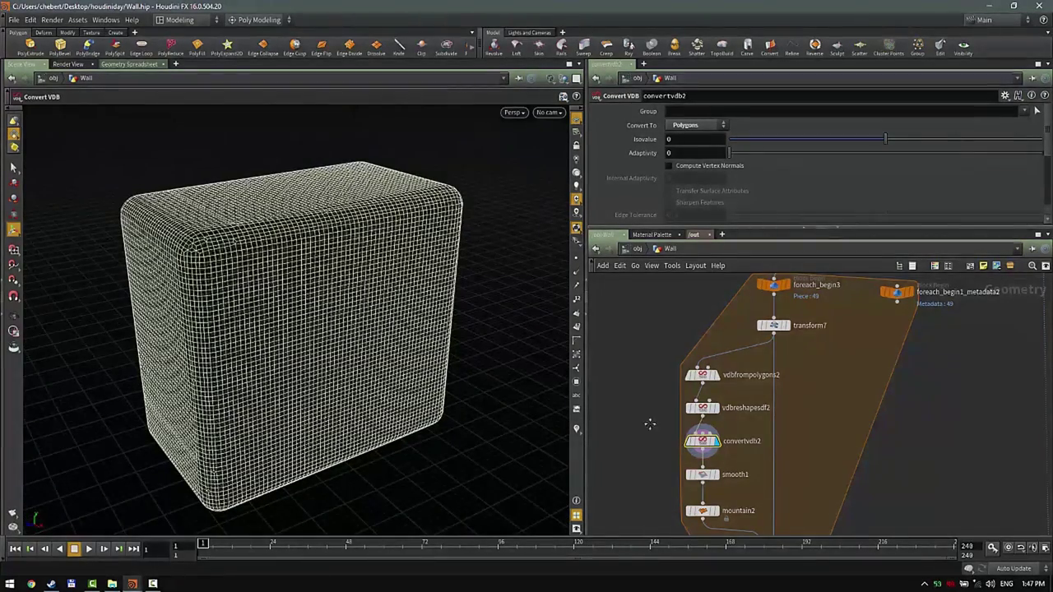
- Display smooth1 with its parameters and examine the rounded brick mesh
middle_click_drag(651, 425, 685, 387)
scroll(775, 439, "up", 1)
left_click(749, 441)
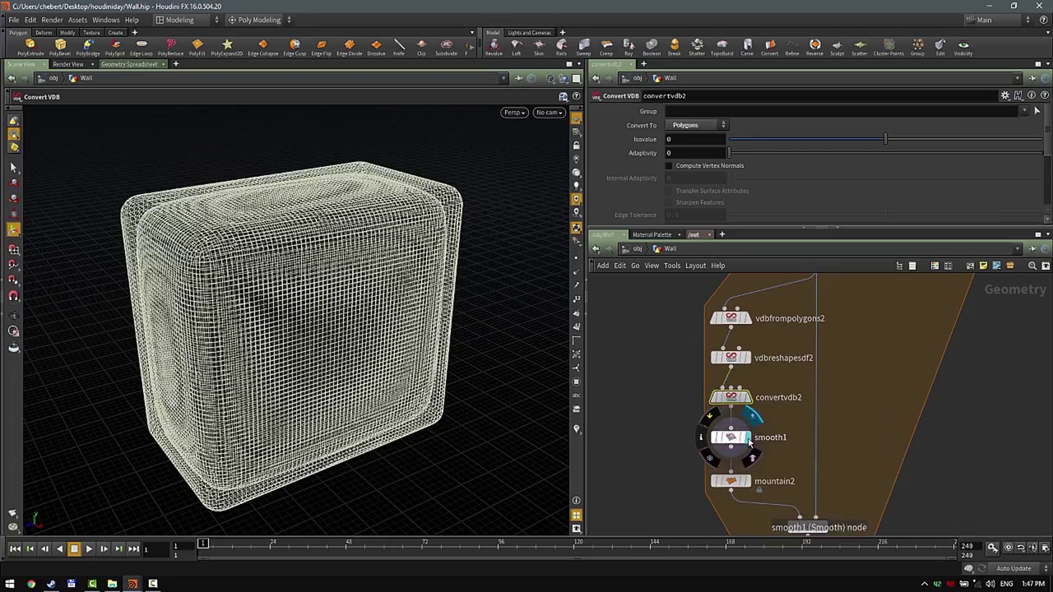
left_click(731, 437)
left_click_drag(388, 357, 284, 366)
- Display mountain2 with its parameters and examine the brick's noise displacement in smooth shading
mouse_move(743, 483)
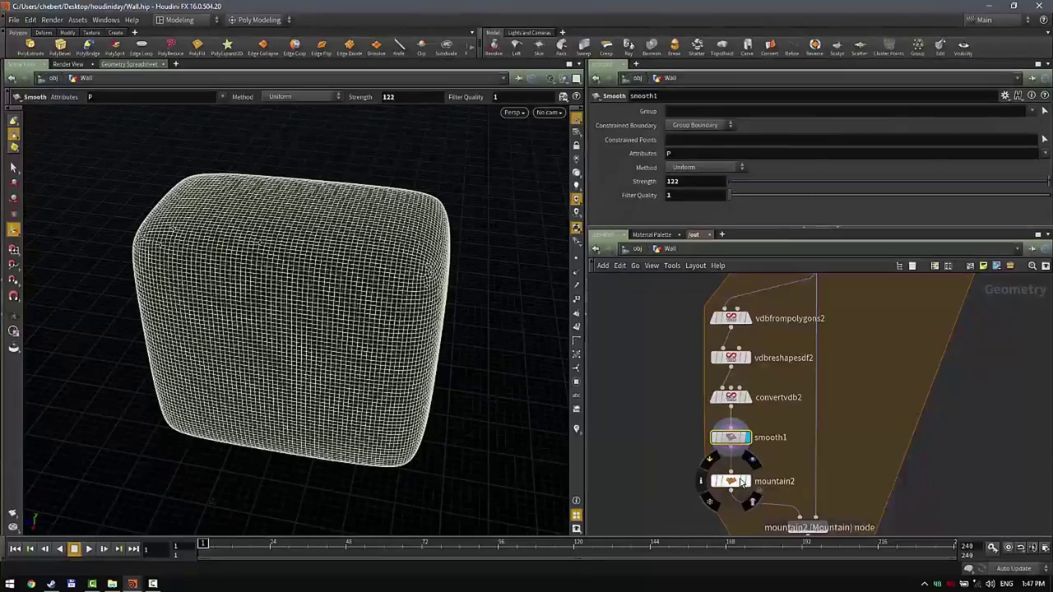
scroll(741, 483, "up", 2)
left_click(756, 458)
left_click(740, 483)
mouse_move(437, 344)
left_mouse_down("alt")
mouse_move(444, 277)
mouse_move(291, 285)
mouse_move(306, 304)
left_mouse_up("alt")
key("shift+w")
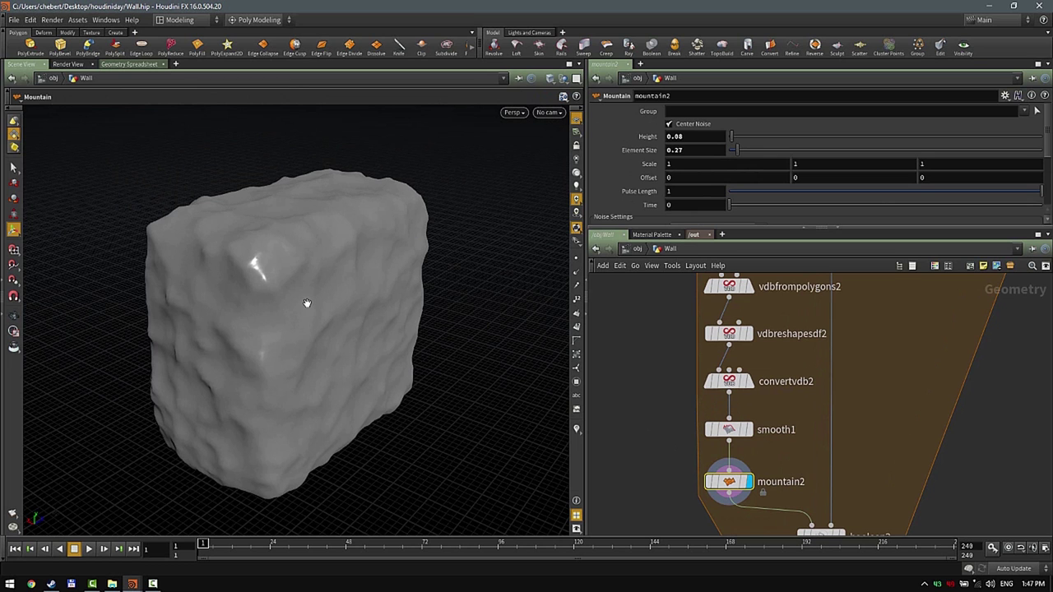
left_click_drag(336, 322, 484, 320)
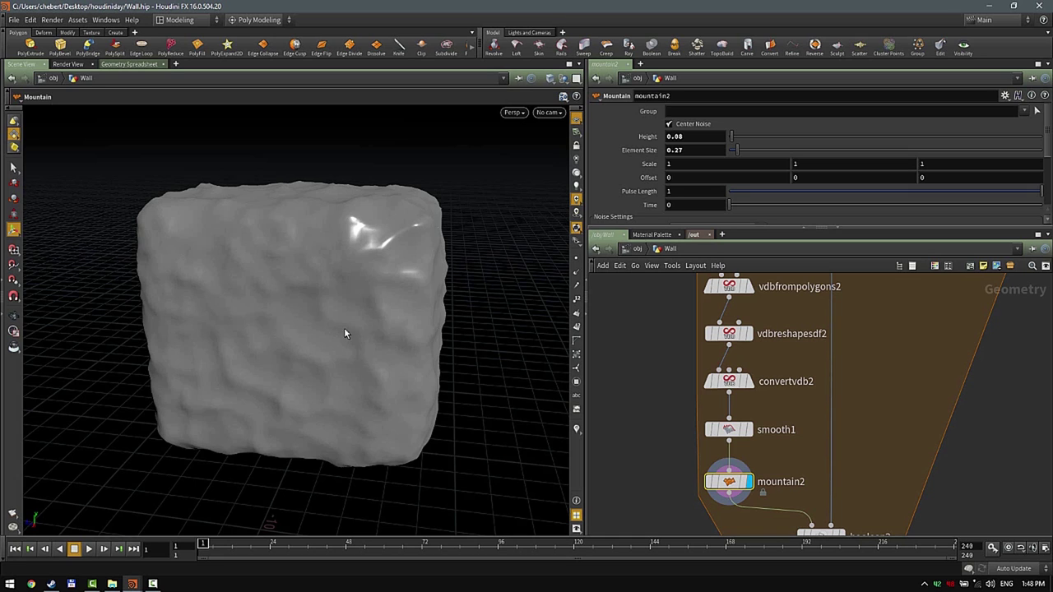
- Turn on the template flag of transform7 and compare the original brick with the noisy mountain2 shape
scroll(842, 352, "down", 2)
middle_click_drag(907, 298, 865, 423)
scroll(836, 392, "up", 2)
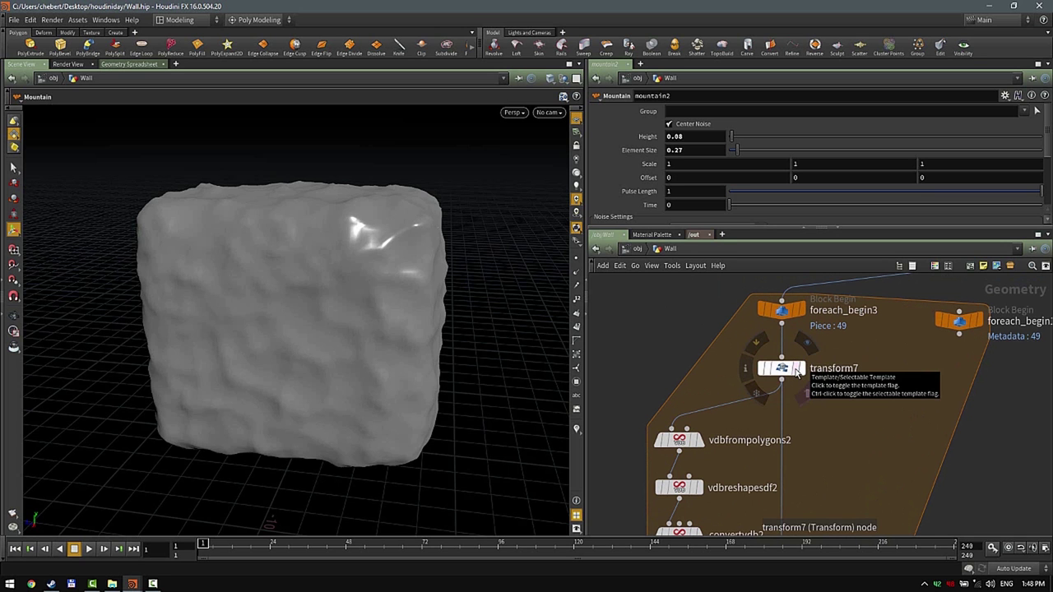
left_click(797, 371)
left_click_drag(490, 295, 437, 231)
right_click_drag(437, 232, 390, 288)
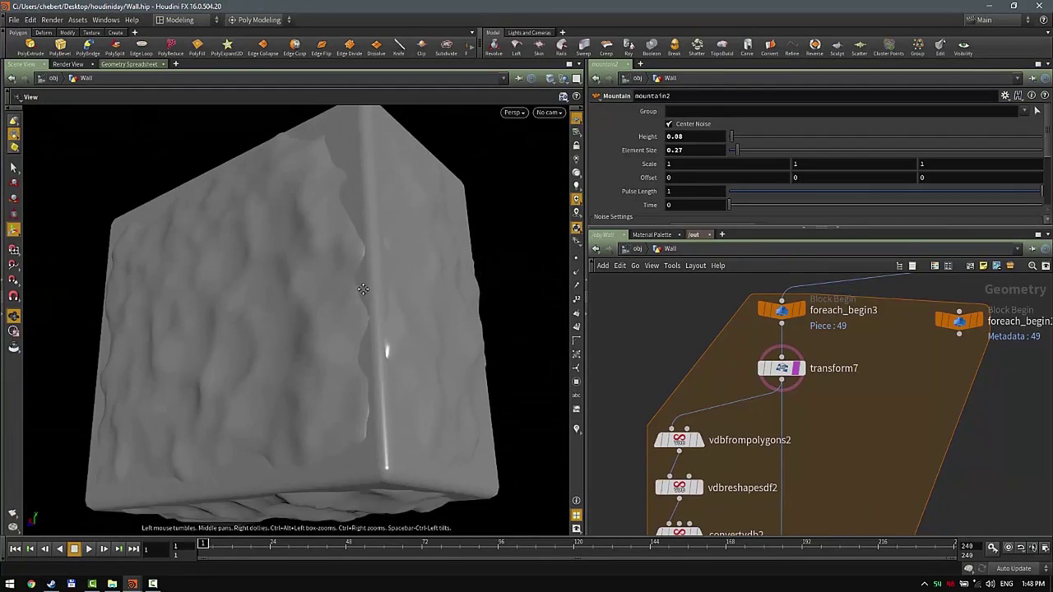
left_click_drag(390, 288, 307, 211)
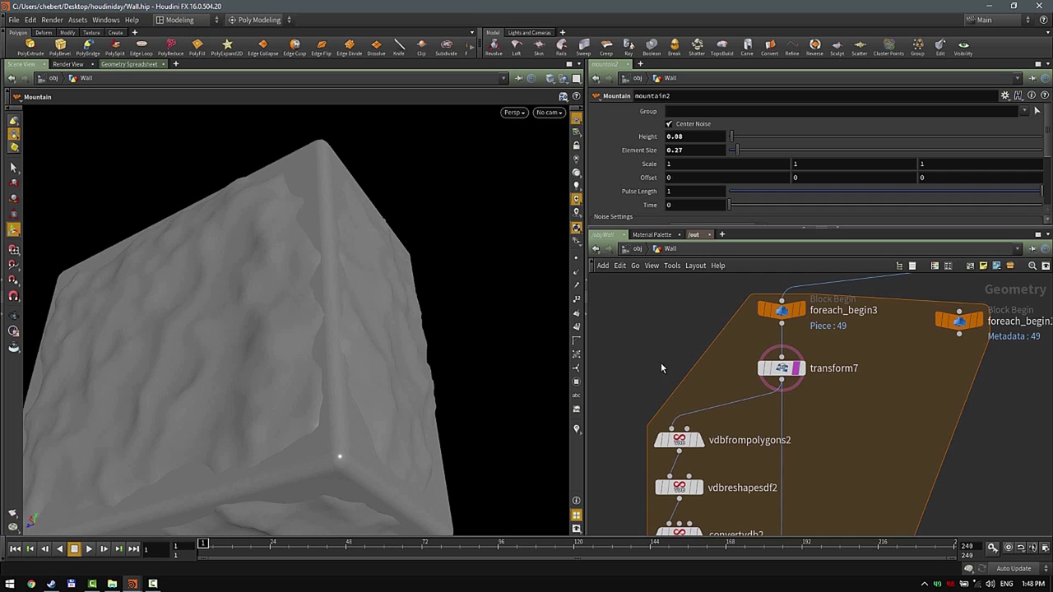
- Display boolean3 below mountain2 and show its parameters
scroll(661, 364, "down", 3)
middle_click_drag(888, 430, 925, 367)
scroll(841, 488, "up", 2)
middle_click_drag(841, 488, 879, 441)
scroll(765, 438, "up", 1)
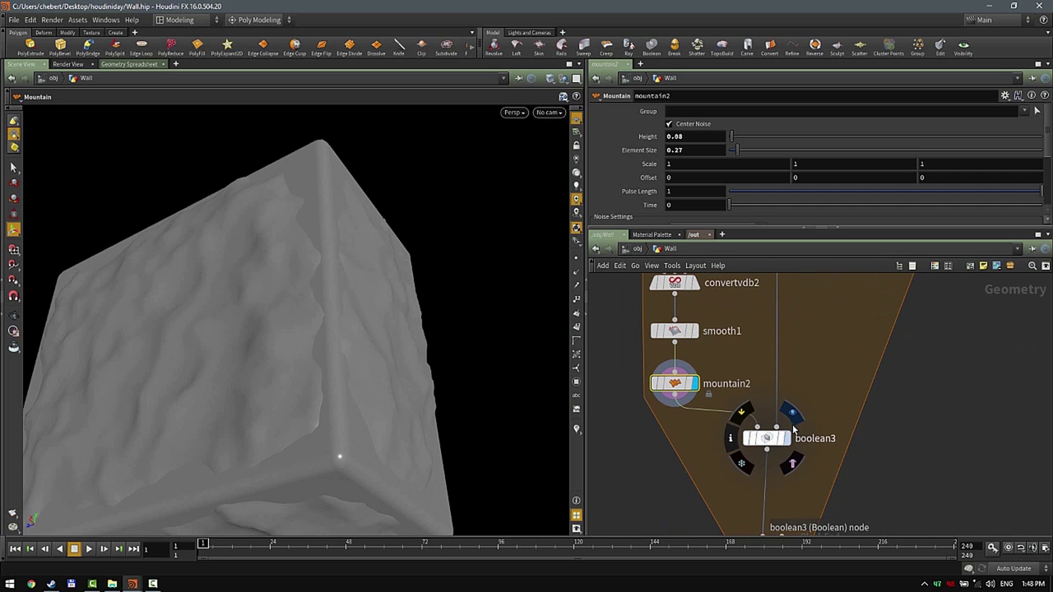
left_click(793, 414)
left_click(769, 439)
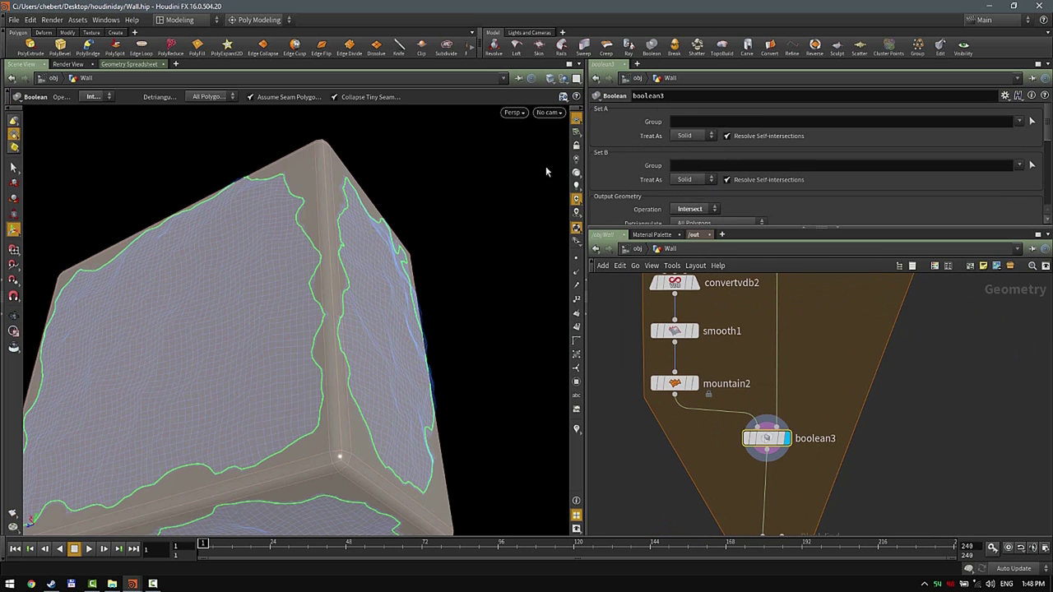
- Examine the boolean3 seams where the rounded brick intersects the noisy mountain2 shape
scroll(748, 196, "down", 2)
left_click_drag(498, 175, 362, 284, "alt")
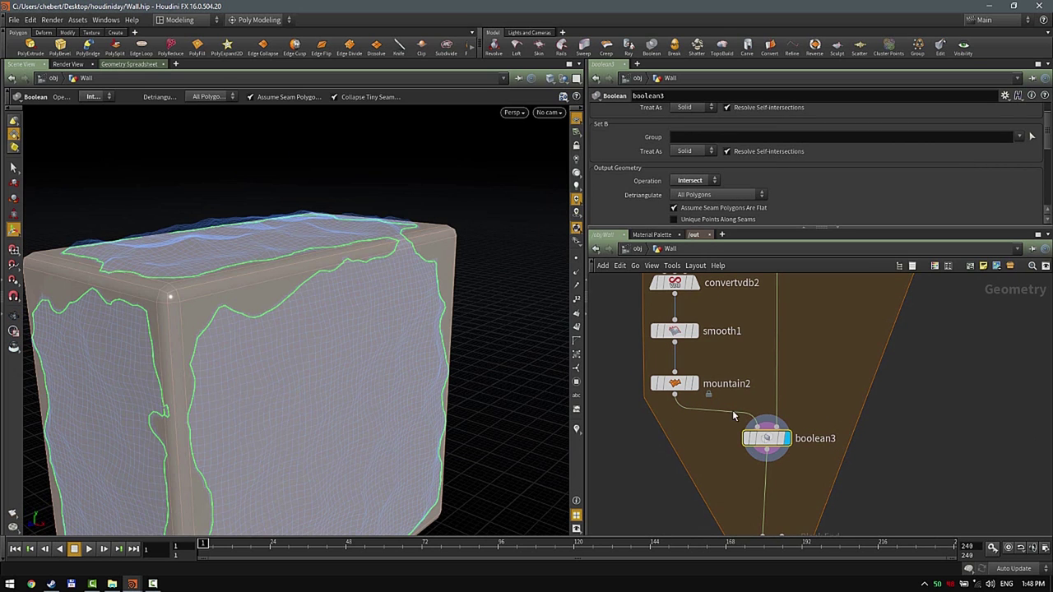
mouse_move(776, 451)
right_click_drag(367, 284, 348, 296, "alt")
left_click_drag(348, 296, 412, 275, "alt")
right_click_drag(407, 288, 428, 297, "alt")
left_click_drag(428, 298, 388, 301, "alt")
scroll(811, 422, "down", 3)
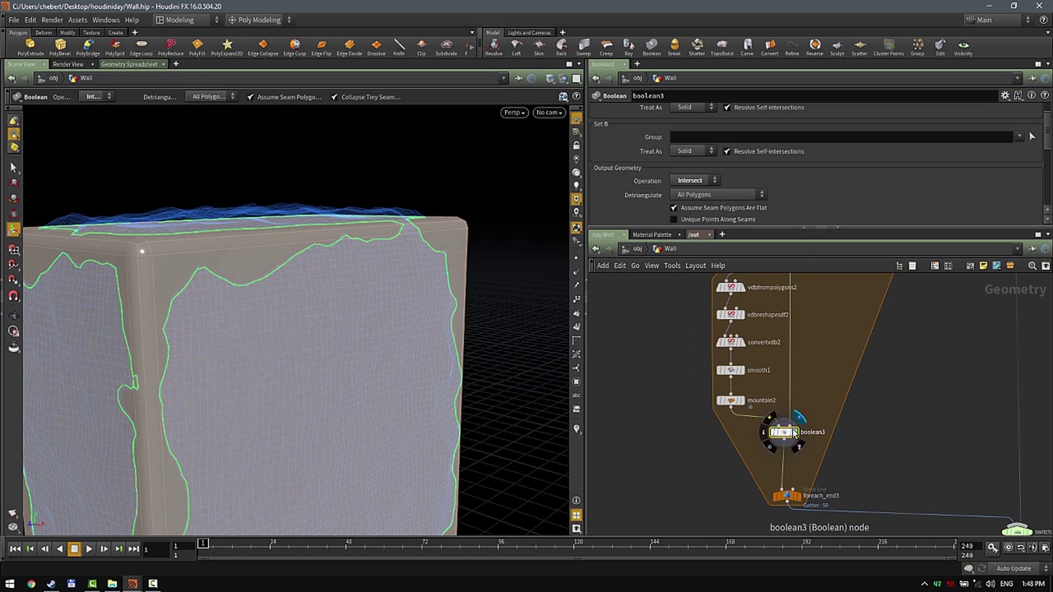
- Turn off Visualize A on boolean3 and the template flag of transform7, and examine the chipped brick in wireframe
left_click(18, 97)
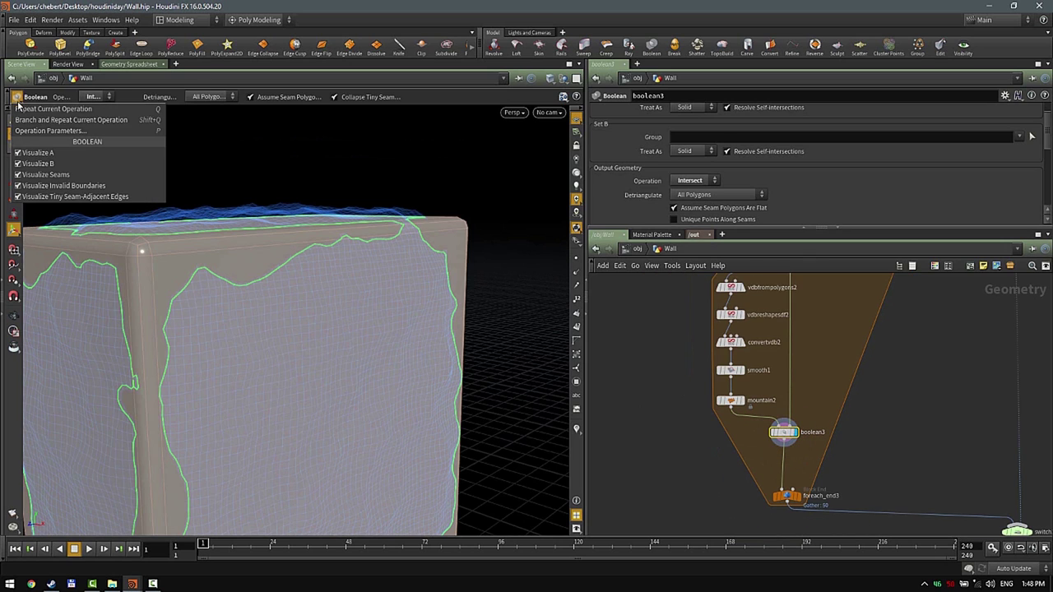
left_click(39, 153)
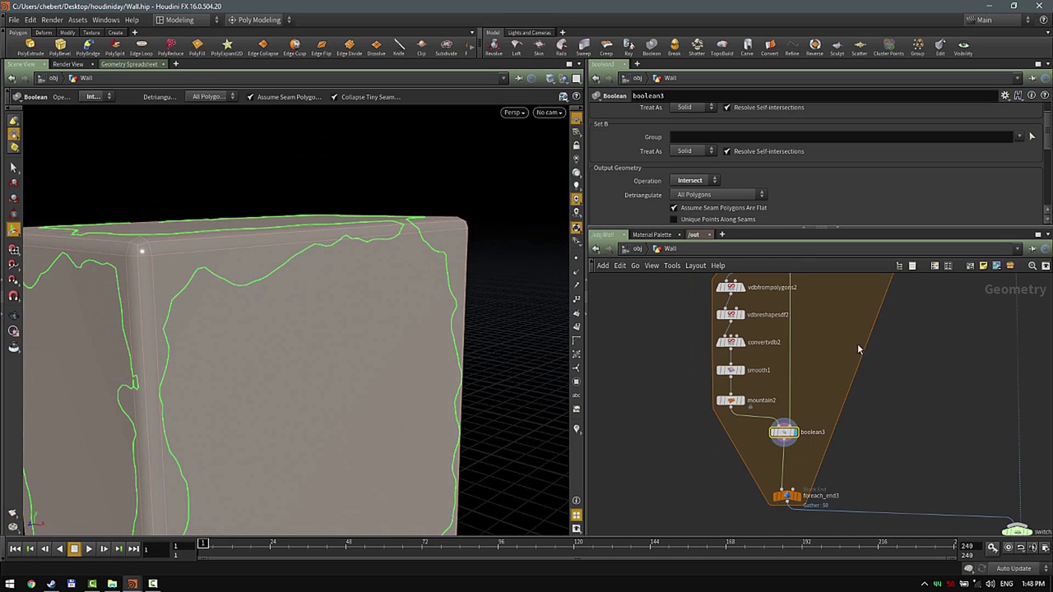
middle_click_drag(941, 412, 939, 513)
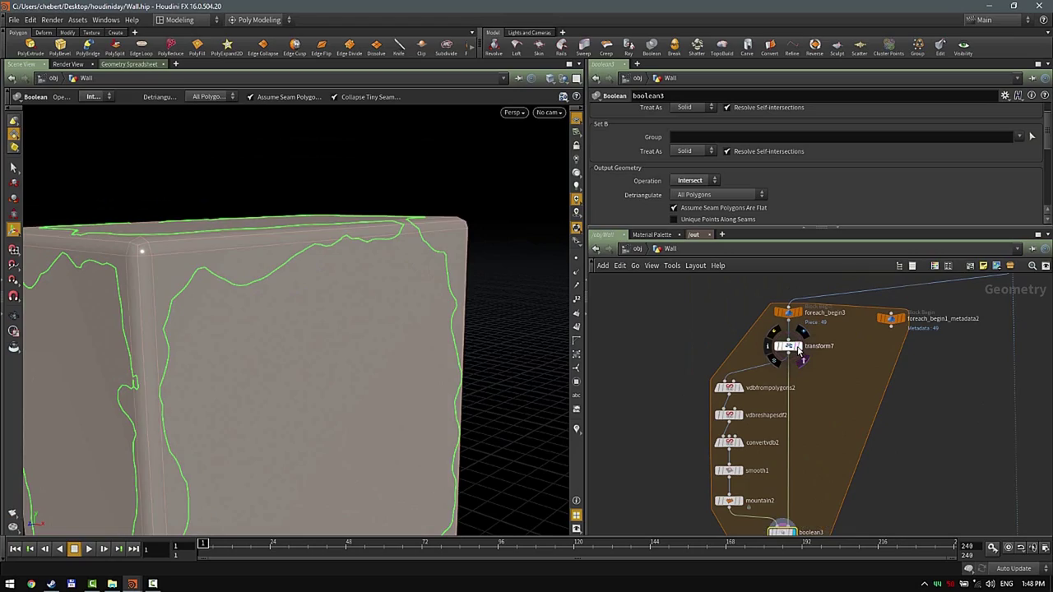
left_click(800, 357)
right_click_drag(413, 304, 412, 321, "alt")
mouse_move(412, 322)
left_mouse_down("alt")
mouse_move(348, 291)
mouse_move(486, 320)
mouse_move(452, 327)
mouse_move(480, 266)
mouse_move(381, 272)
mouse_move(404, 336)
mouse_move(365, 335)
mouse_move(306, 258)
mouse_move(370, 188)
mouse_move(499, 218)
mouse_move(447, 299)
mouse_move(271, 305)
mouse_move(459, 251)
mouse_move(447, 291)
left_mouse_up("alt")
key("shift+w")
right_click_drag(447, 291, 389, 305)
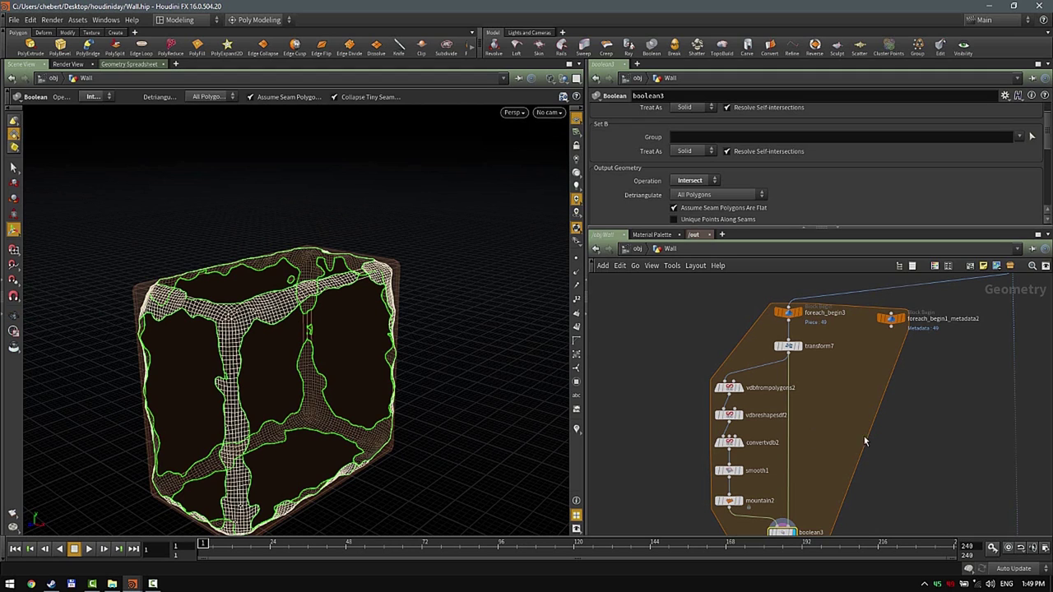
- Display the OUT_HighRes null at the end of the Wall network
scroll(867, 442, "down", 3)
middle_click_drag(906, 468, 795, 295)
scroll(915, 418, "up", 2)
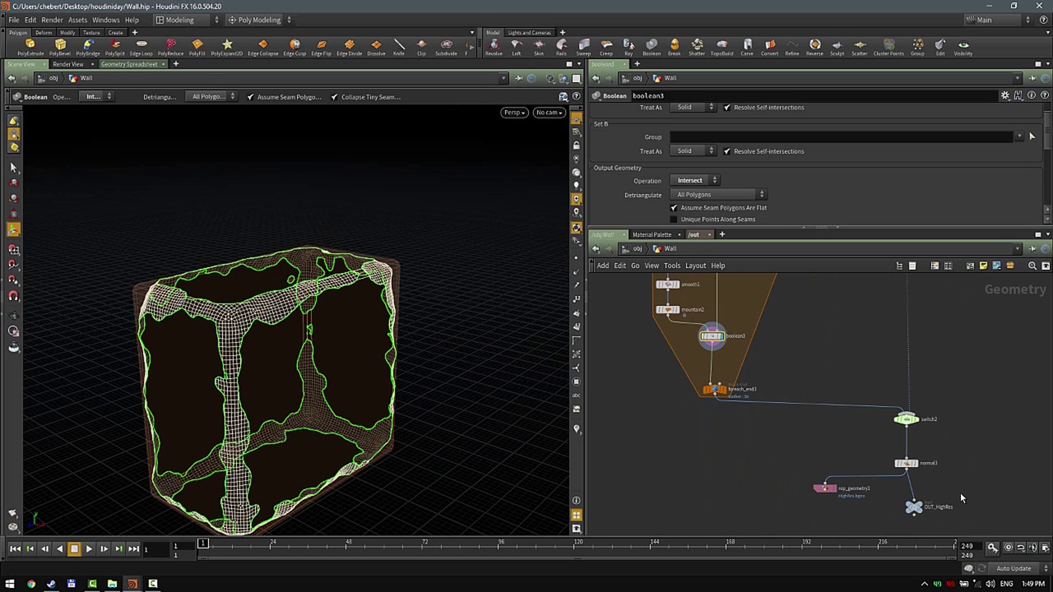
left_click(915, 502)
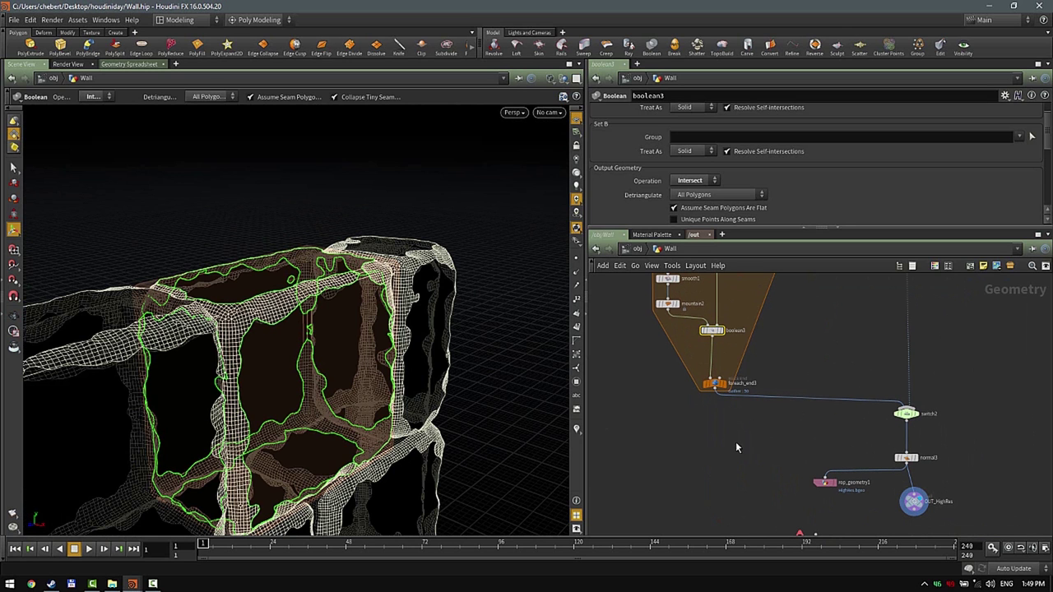
- Return the viewport to smooth shading and examine the complete high-res arched brick wall
right_click_drag(510, 269, 413, 355, "alt")
key("shift+w")
left_click_drag(414, 356, 381, 278, "alt")
right_click_drag(381, 278, 342, 329, "alt")
middle_click_drag(351, 332, 428, 275, "alt")
right_click_drag(428, 275, 340, 311, "alt")
left_click_drag(317, 322, 298, 354, "alt")
right_click_drag(297, 354, 428, 183, "alt")
left_click_drag(307, 310, 319, 260, "alt")
middle_click_drag(992, 369, 957, 360)
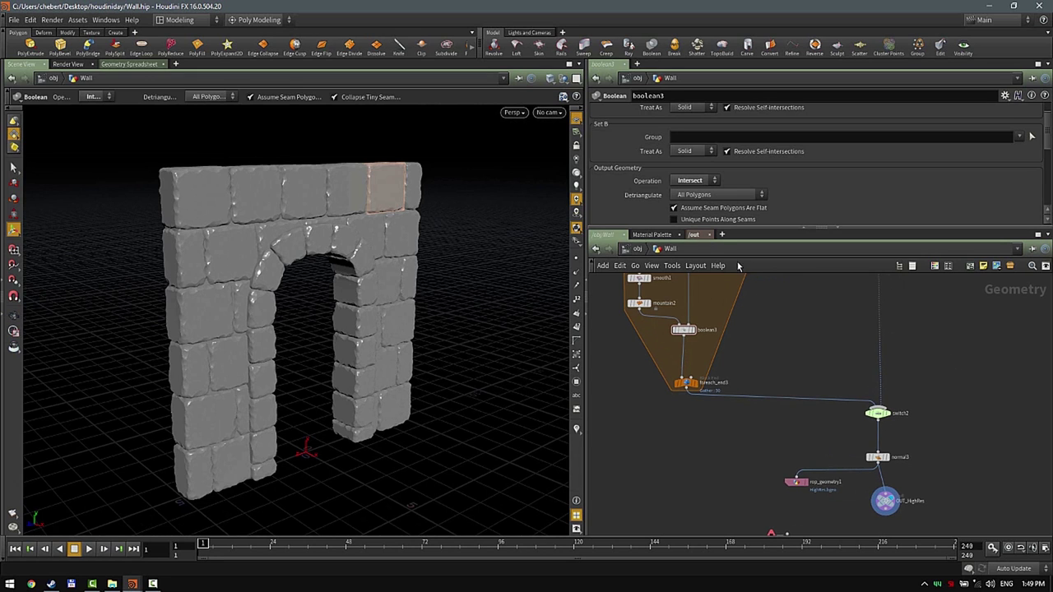
- Go up to the object level, display the LowResWall geometry and open its network
left_click(638, 251)
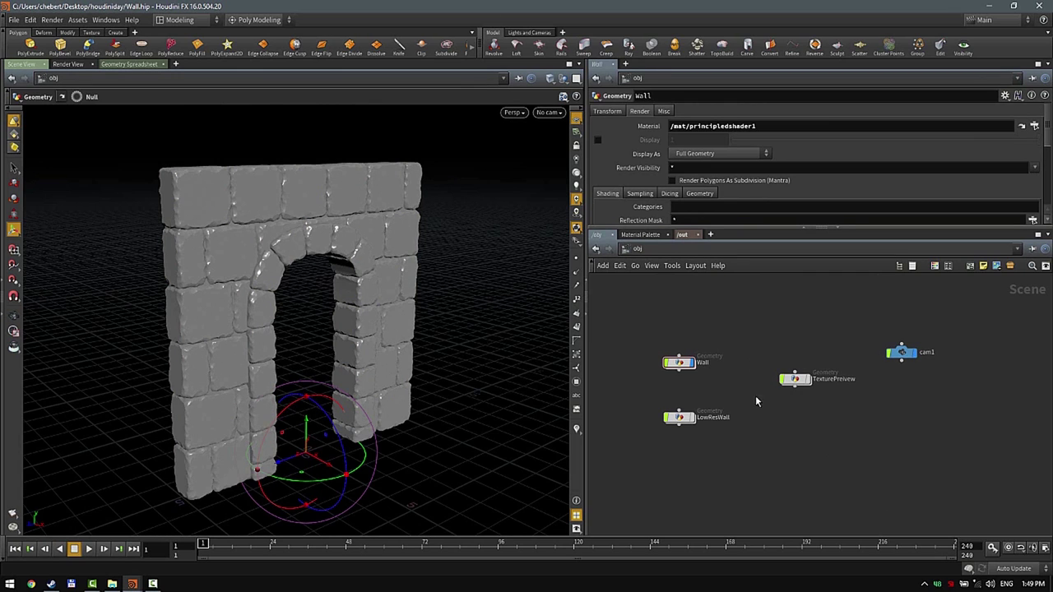
scroll(756, 396, "up", 3)
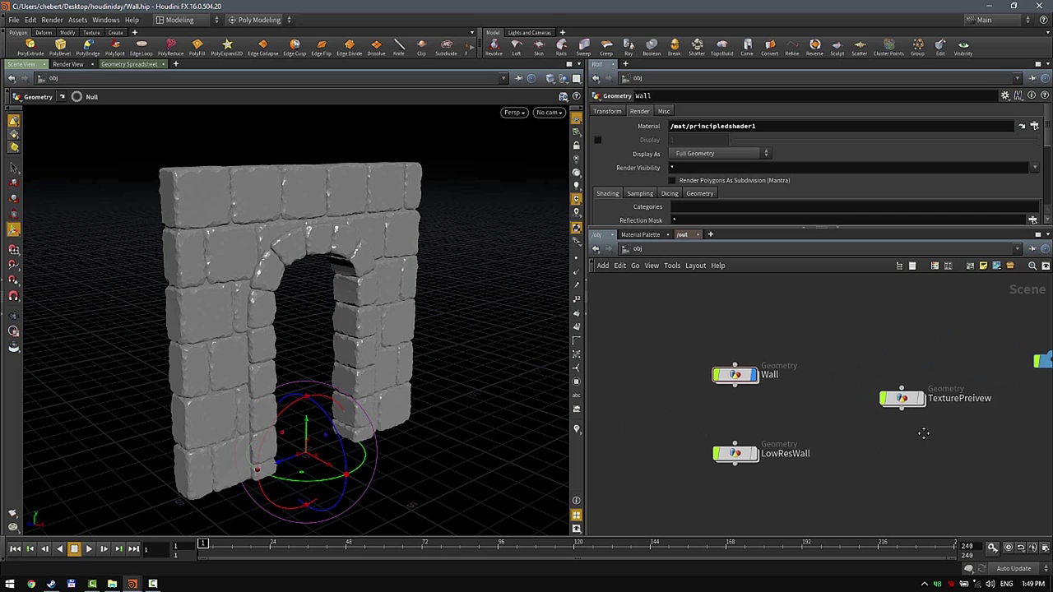
middle_click_drag(924, 433, 902, 440)
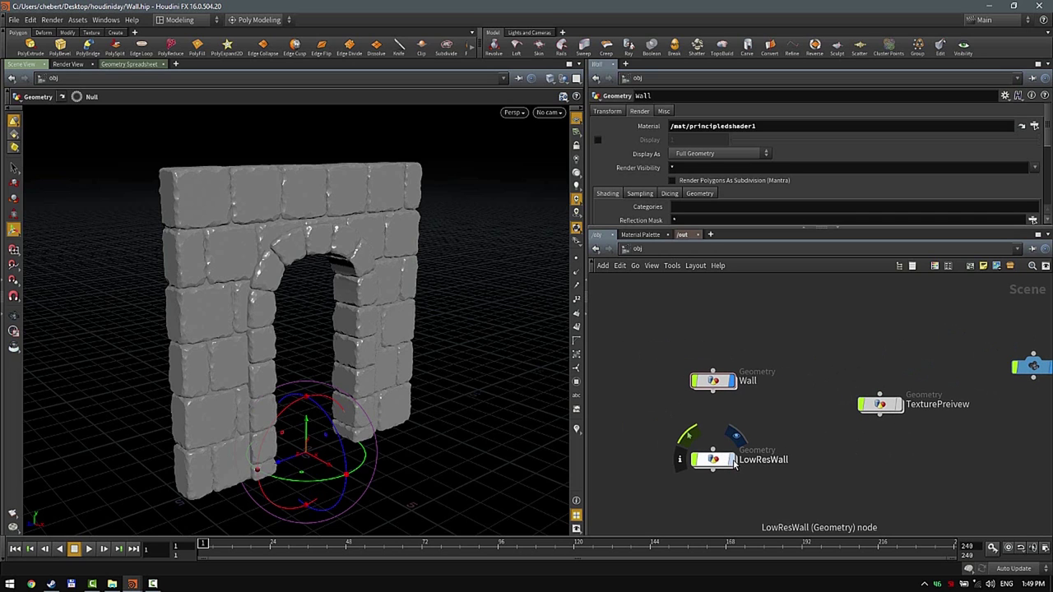
left_click(733, 461)
double_click(715, 461)
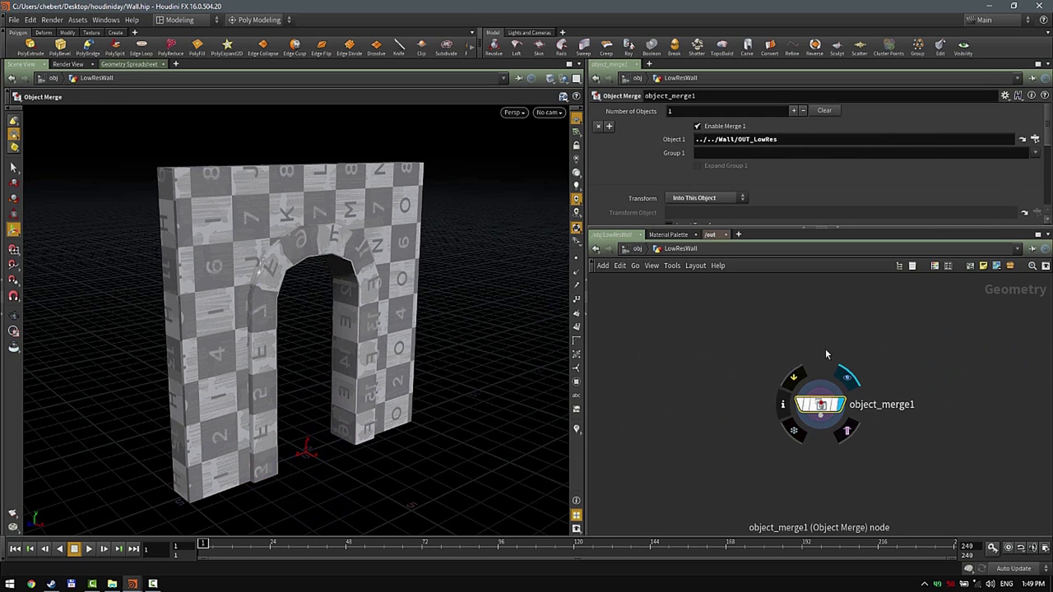
- Follow the object_merge1 reference to OUT_LowRes in the Wall network, inspect its input chain and return to LowResWall
left_click(1023, 139)
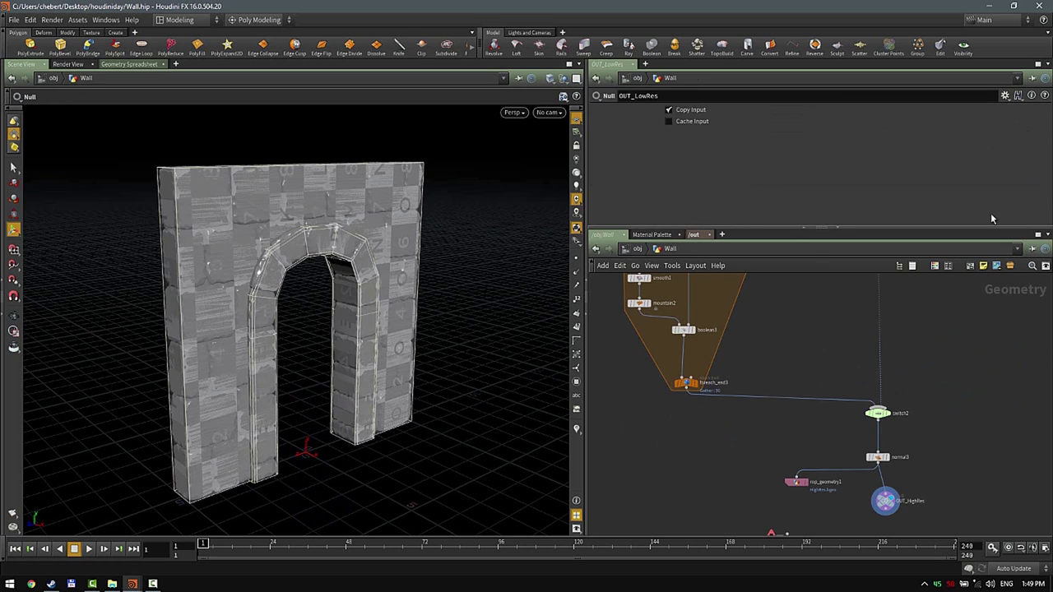
scroll(933, 449, "down", 5)
middle_click_drag(933, 449, 823, 498)
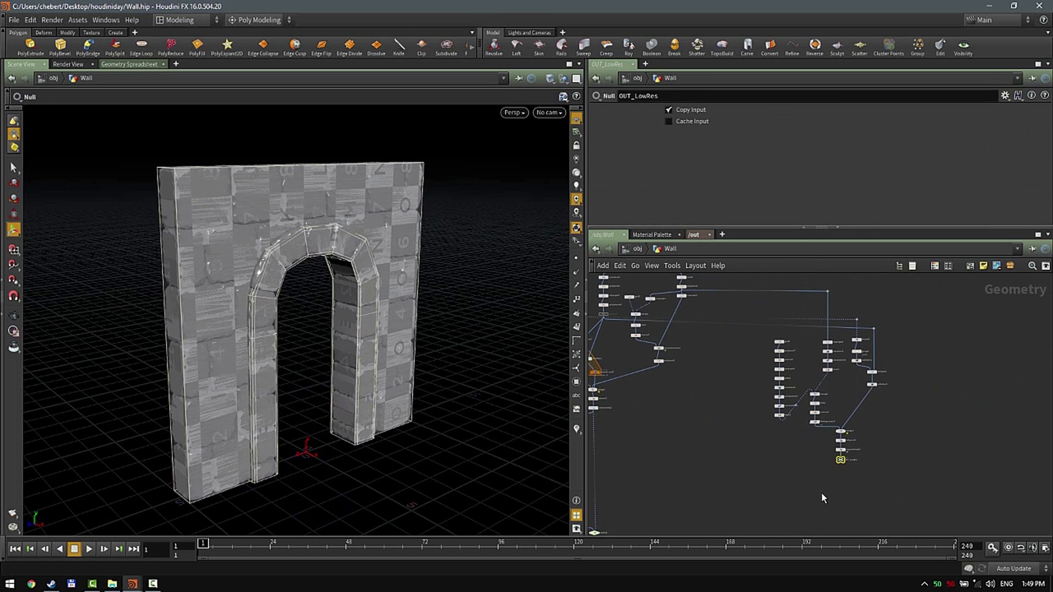
scroll(902, 477, "up", 5)
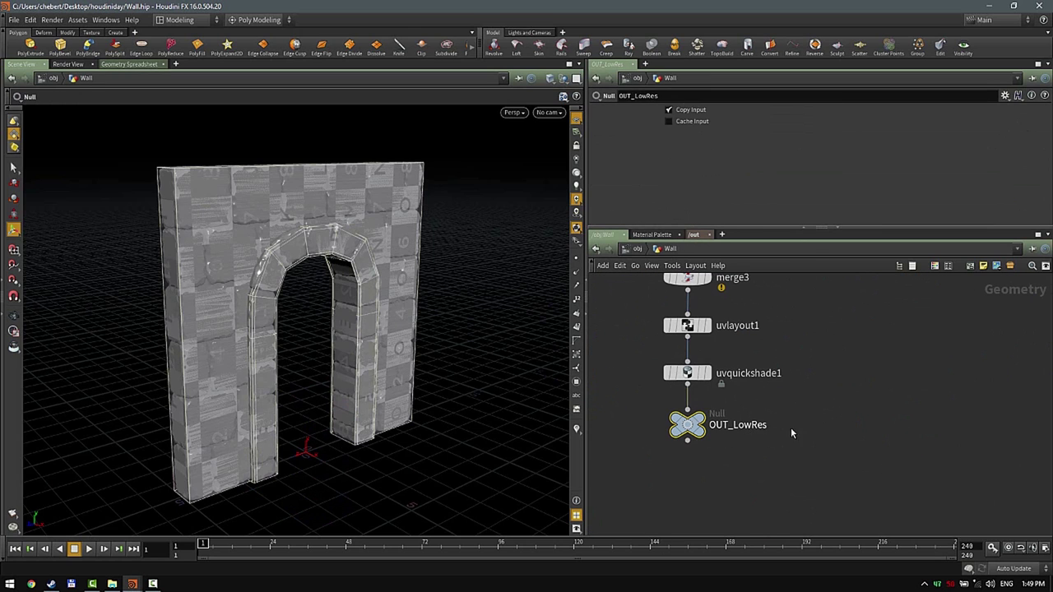
left_click(596, 249)
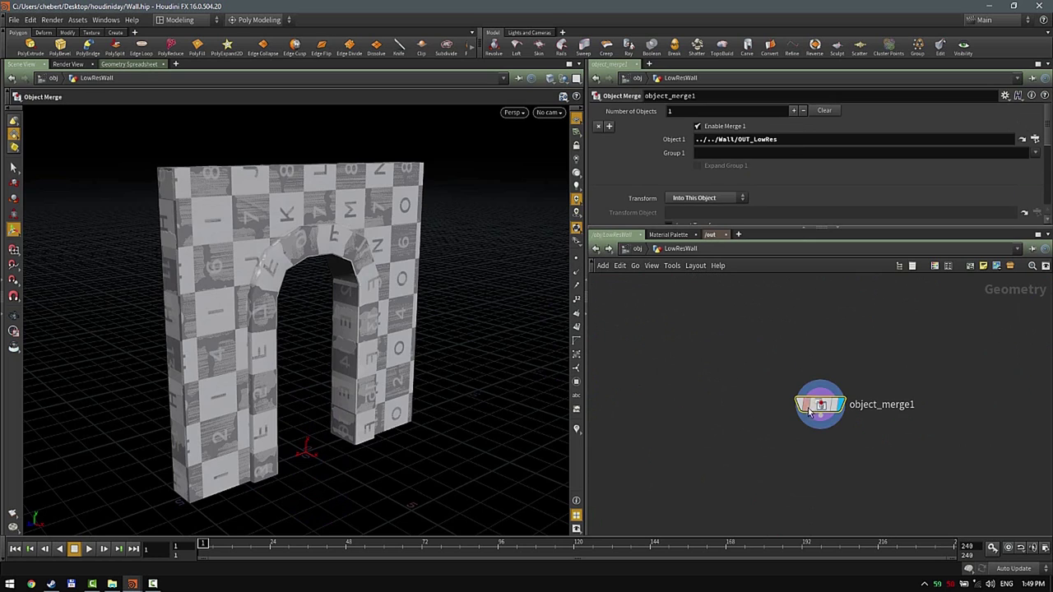
- Return to the object level and toggle LowResWall's display to compare it with the high-res Wall
left_click(638, 248)
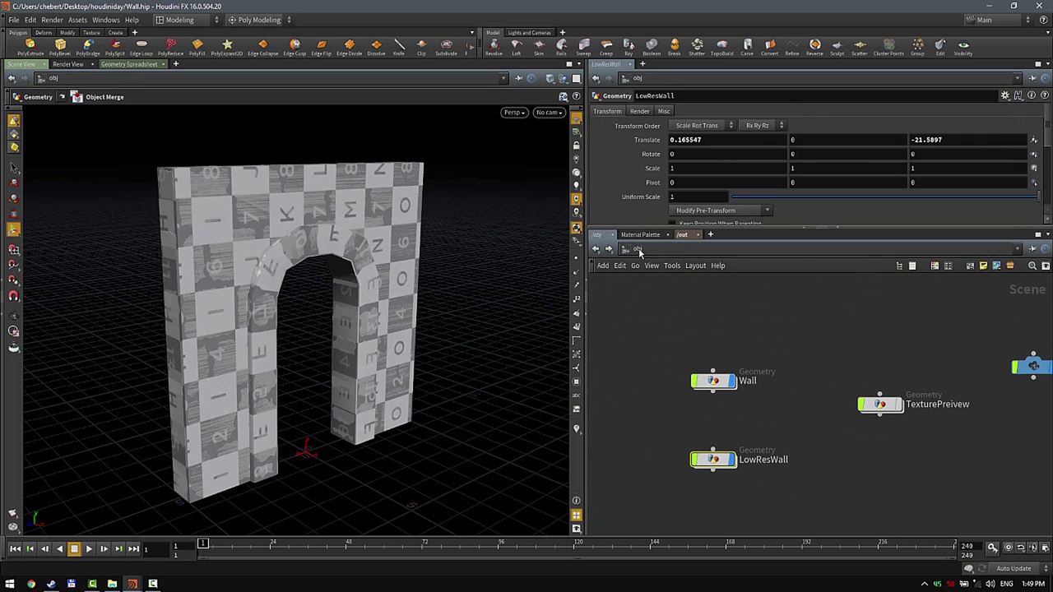
scroll(410, 296, "down", 3)
left_click_drag(299, 315, 329, 327, "alt")
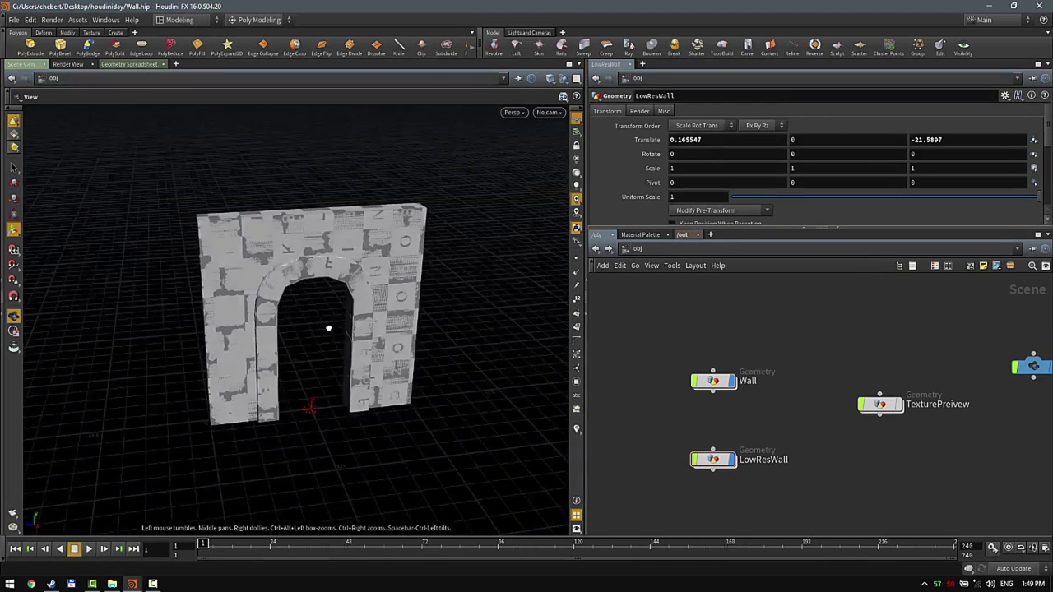
scroll(329, 327, "up", 2)
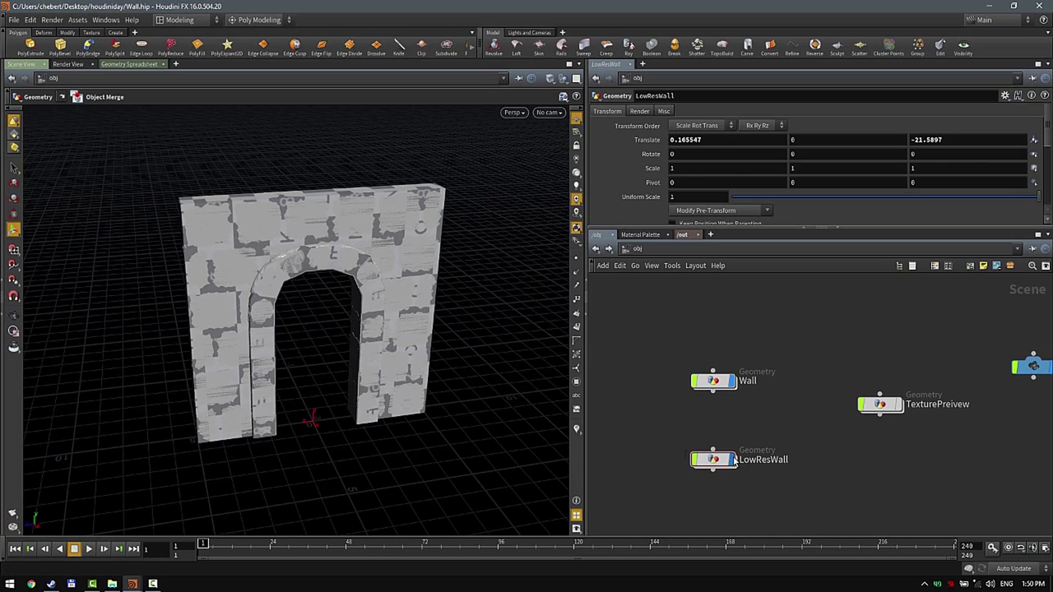
left_click(732, 460)
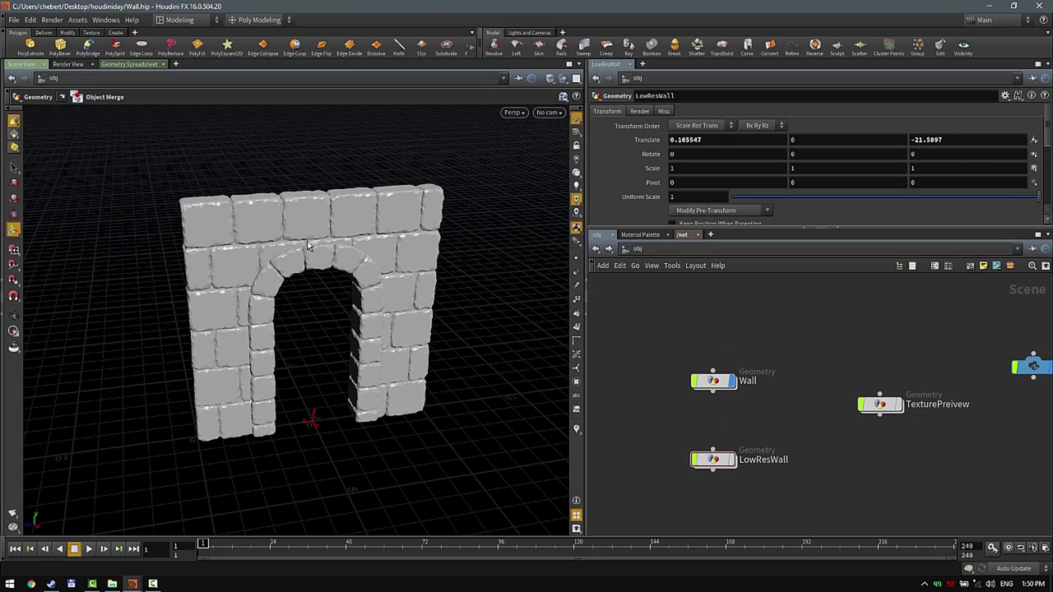
left_click(731, 460)
left_click(733, 384)
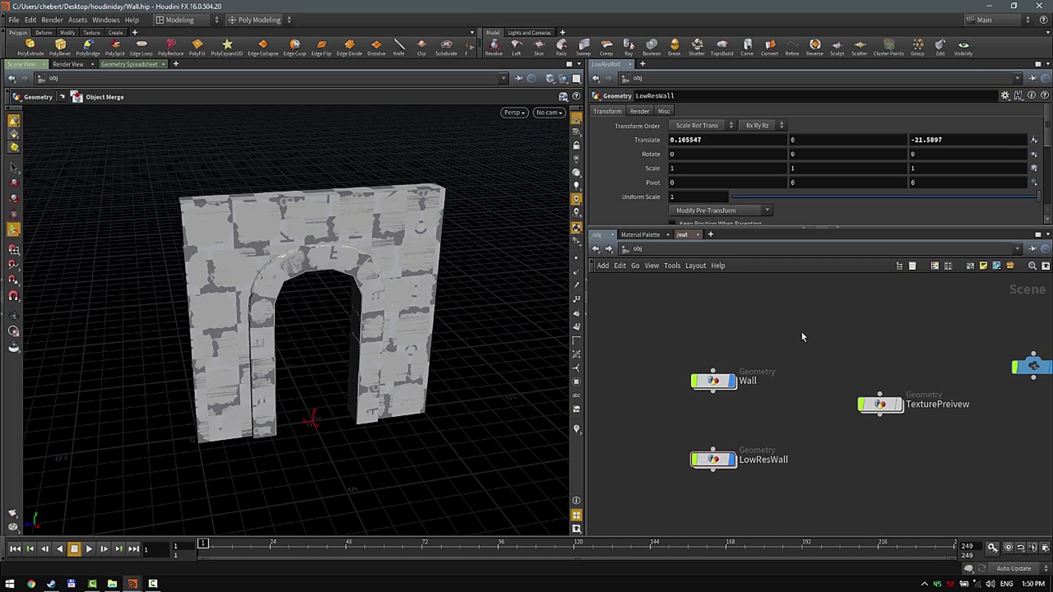
- Open the out network, move mantra_ipr away from baketexture1 and enlarge the parameter area
scroll(774, 337, "down", 3)
scroll(762, 344, "up", 2)
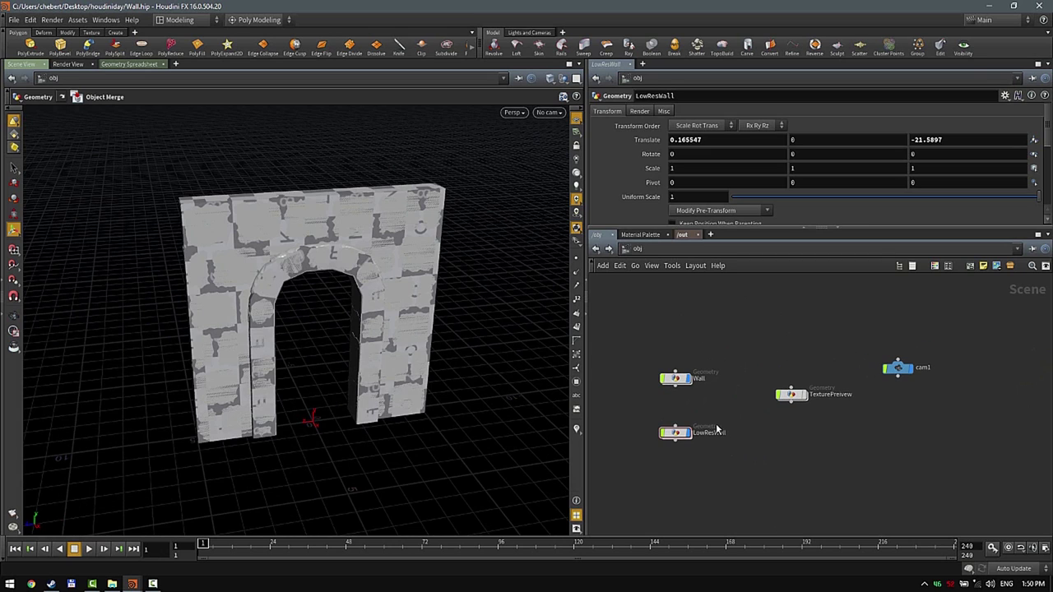
left_click(648, 249)
left_click(658, 309)
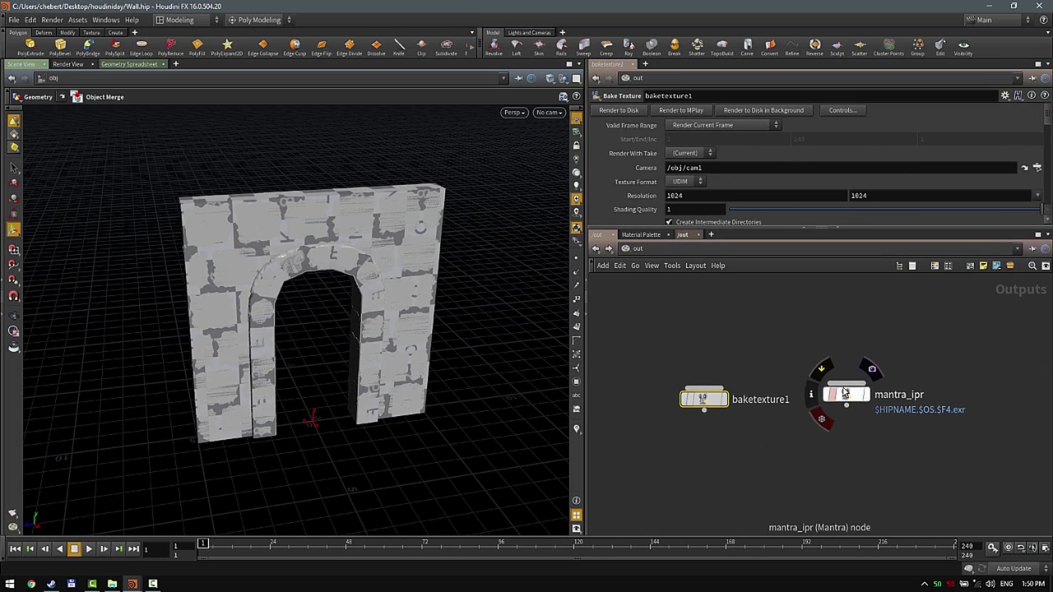
left_click_drag(844, 394, 927, 352)
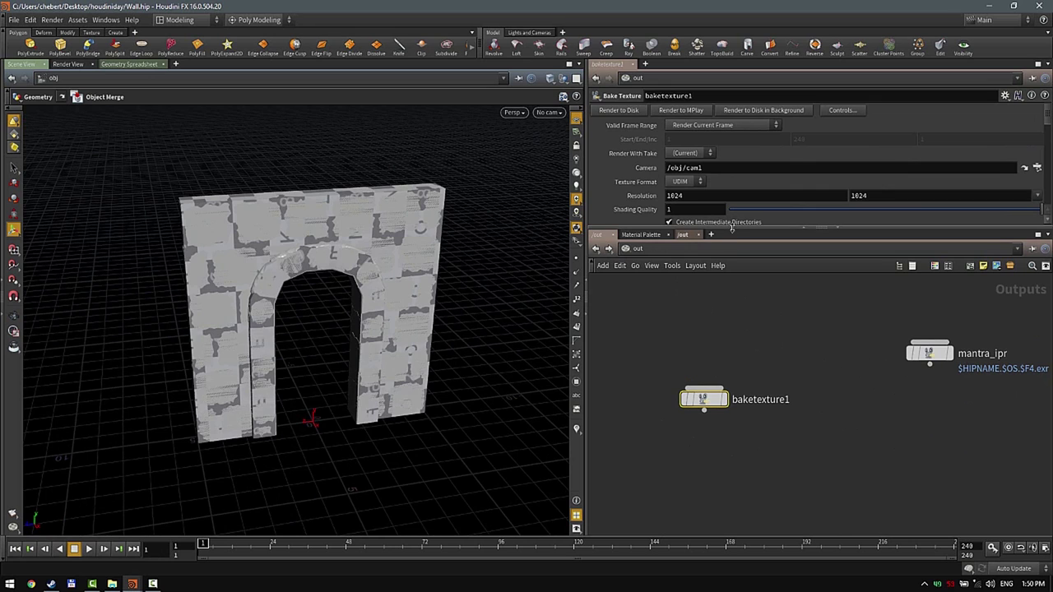
left_click_drag(729, 227, 718, 303)
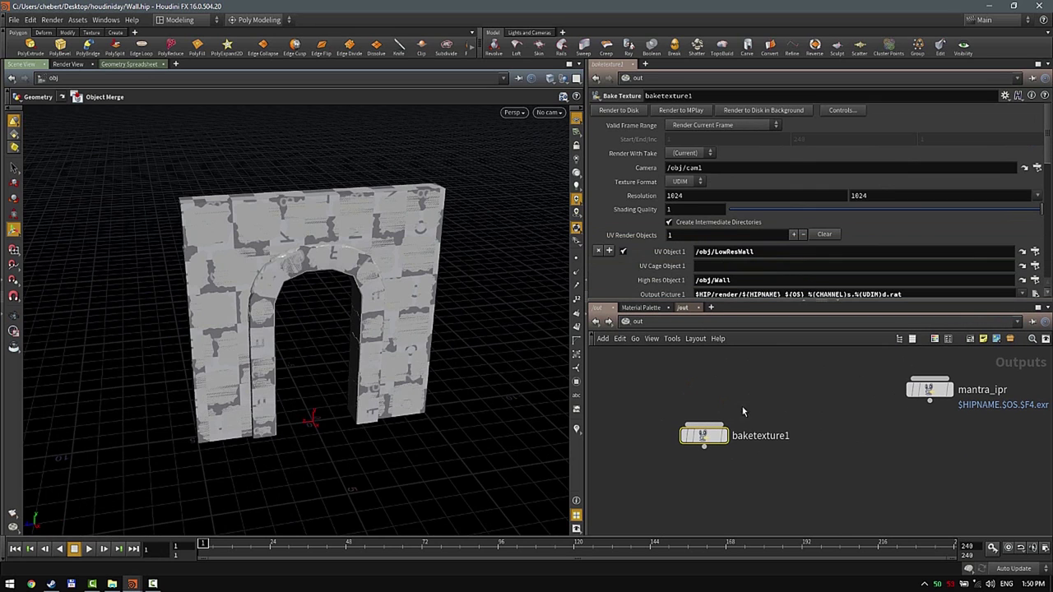
- Set baketexture1's resolution to 512 x 512 and review its UV object, high-res object and output picture settings
left_click(1037, 196)
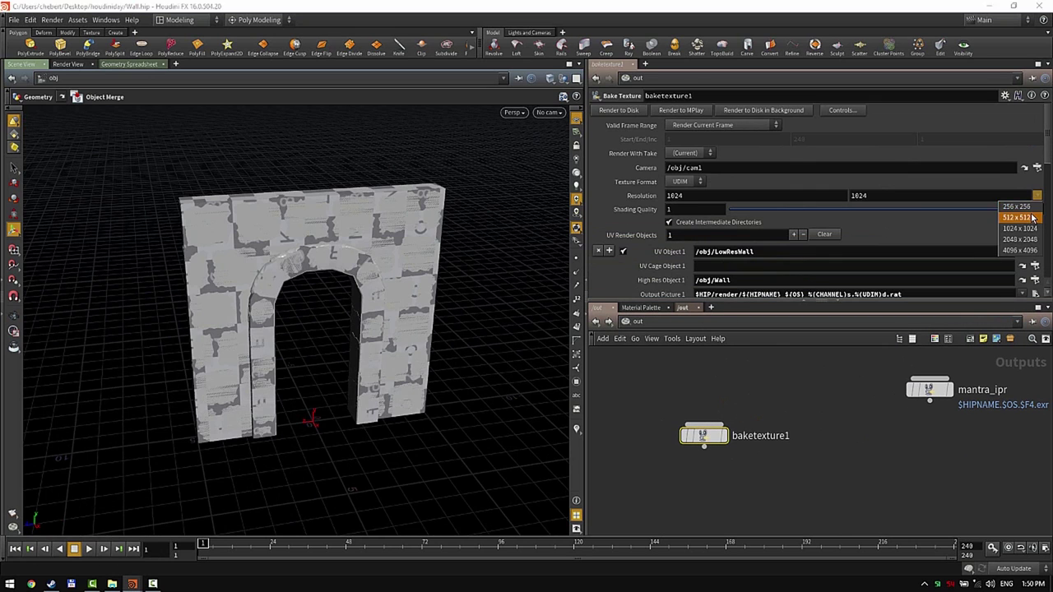
left_click(1019, 217)
scroll(794, 173, "down", 1)
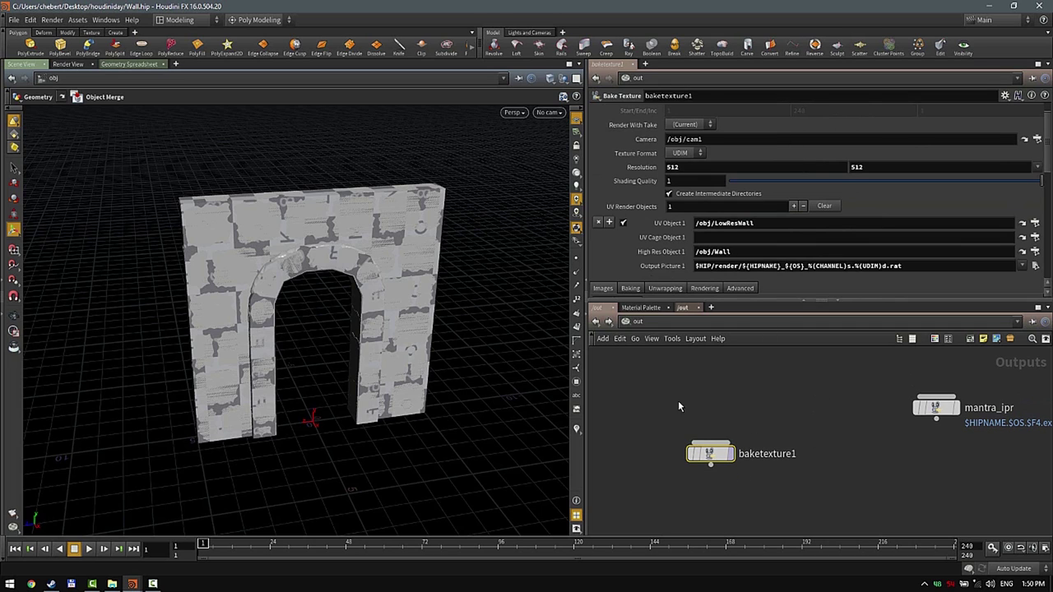
scroll(635, 214, "down", 2)
scroll(630, 197, "down", 1)
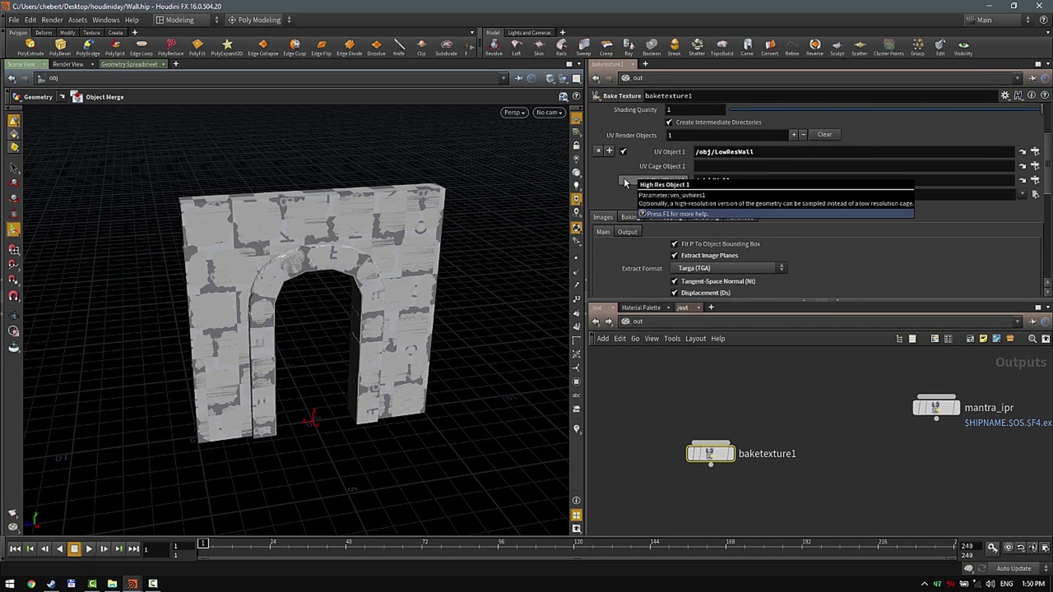
scroll(683, 185, "down", 4)
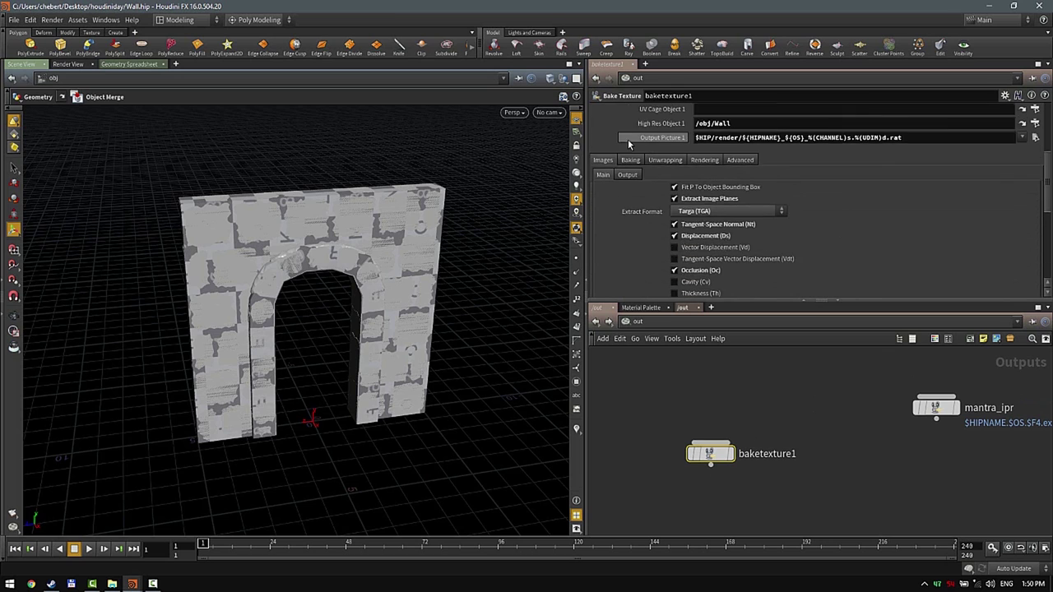
- Turn off the Shading Normal, Shading Position, Displacement and Curvature image planes, leaving Tangent-Space Normal and Occlusion enabled for the bake
left_click_drag(866, 300, 870, 407)
scroll(823, 238, "down", 2)
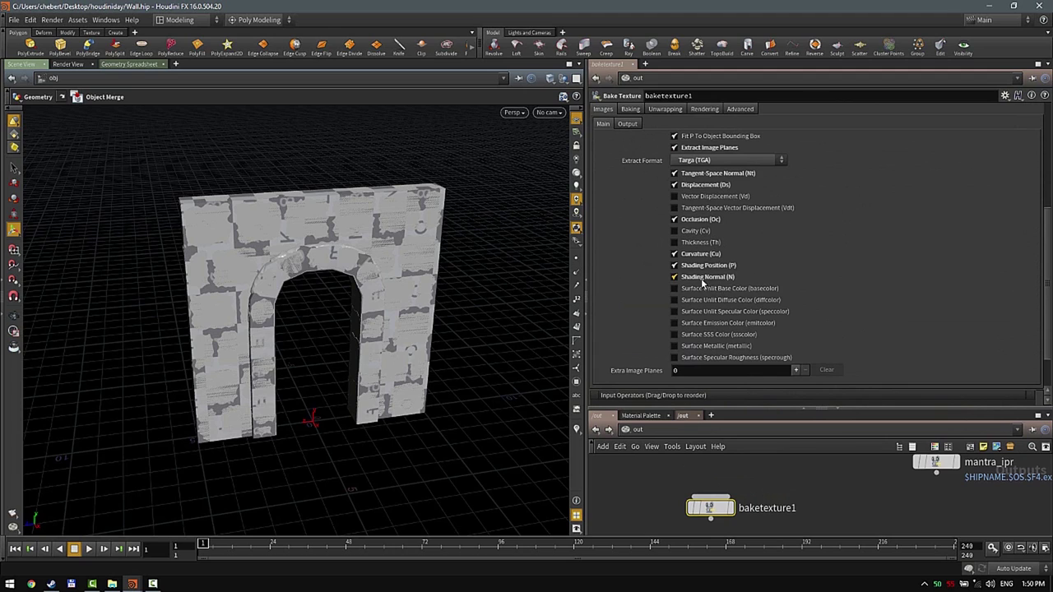
left_click(698, 277)
left_click(696, 266)
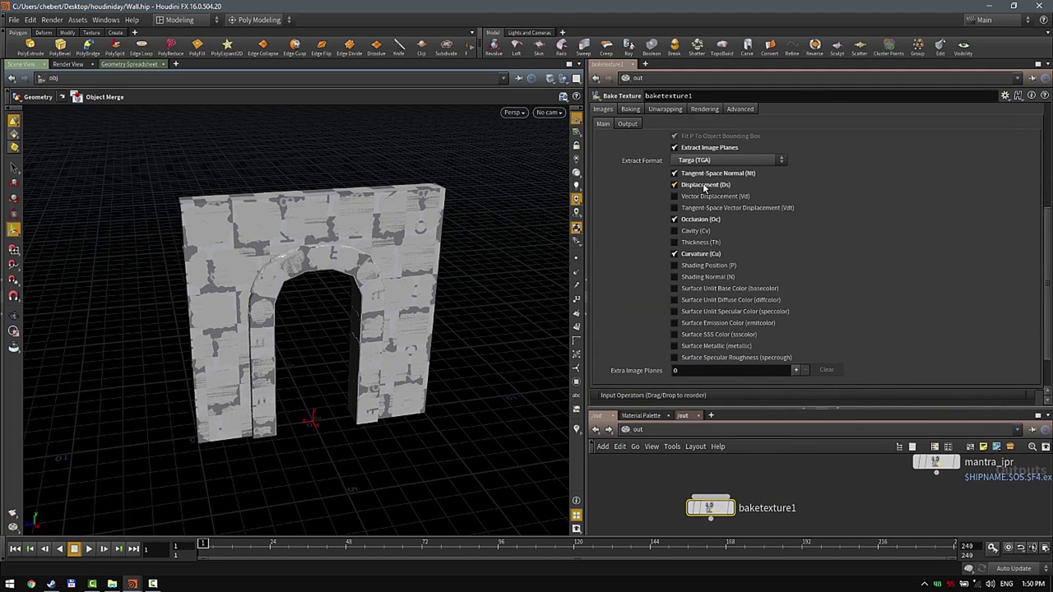
left_click(701, 186)
left_click(700, 255)
scroll(854, 243, "up", 3)
scroll(854, 242, "down", 2)
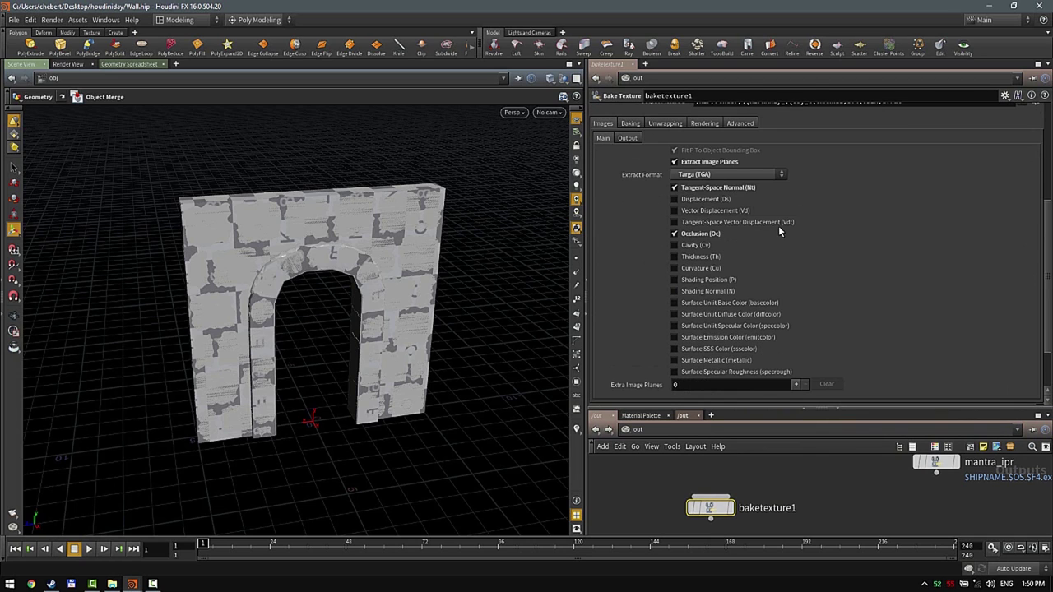
scroll(767, 214, "up", 2)
scroll(786, 216, "down", 1)
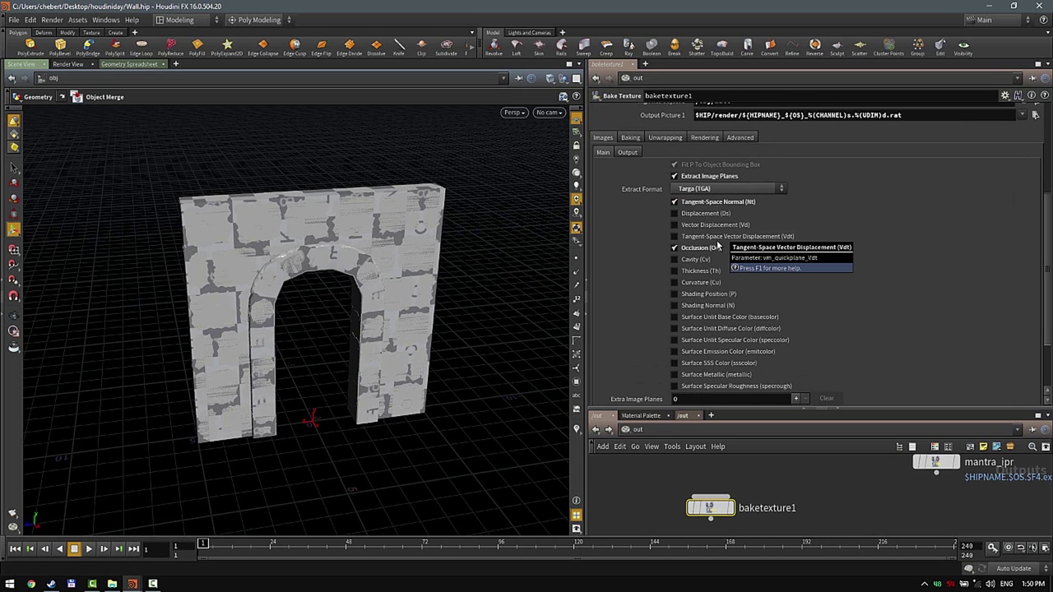
scroll(708, 218, "up", 1)
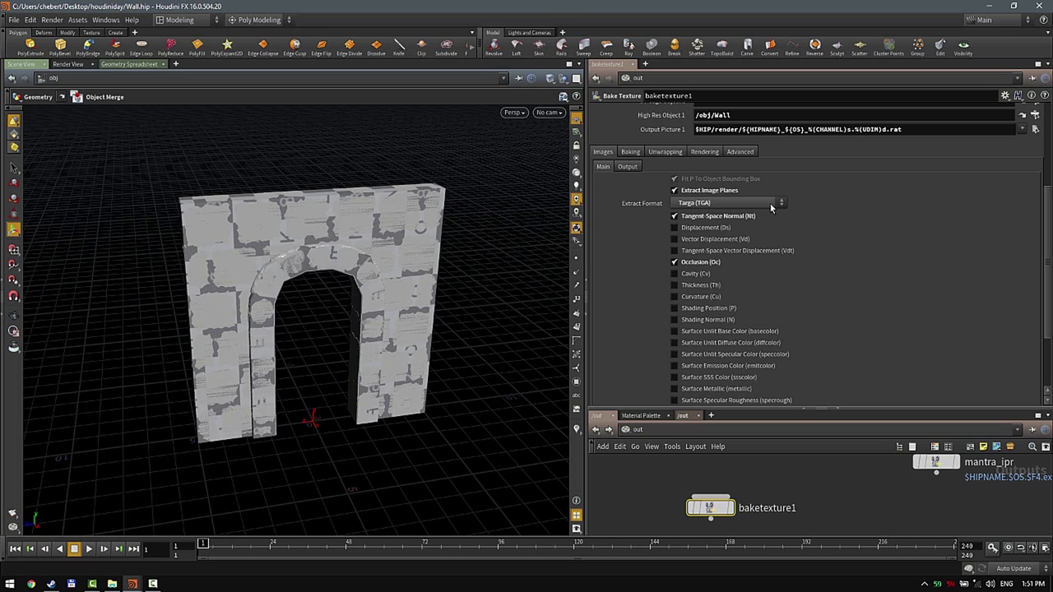
- Review baketexture1's unwrapping settings and enlarge the network area around the node
scroll(727, 239, "down", 1)
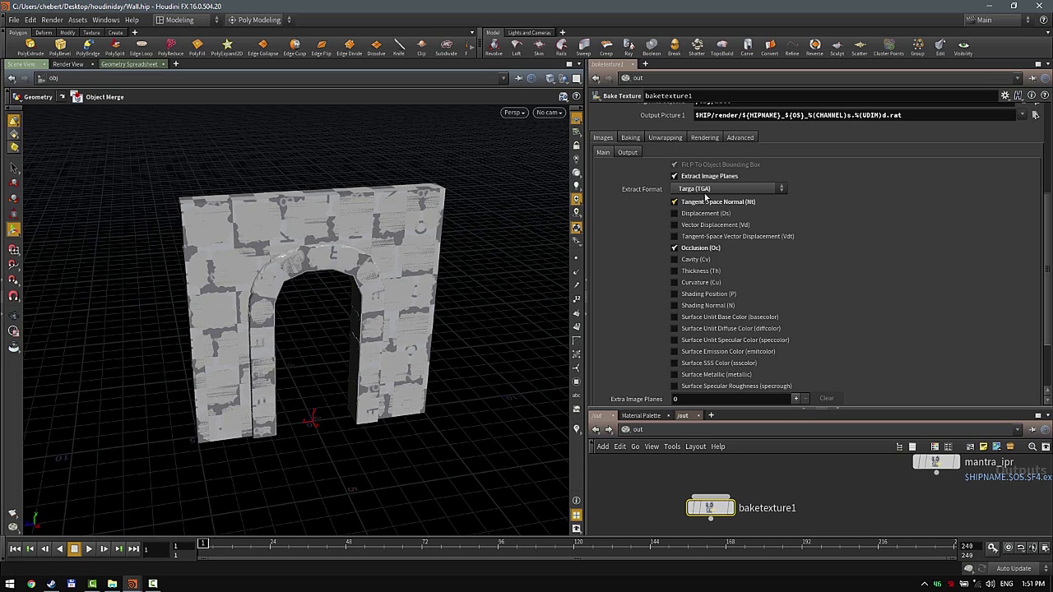
left_click(667, 138)
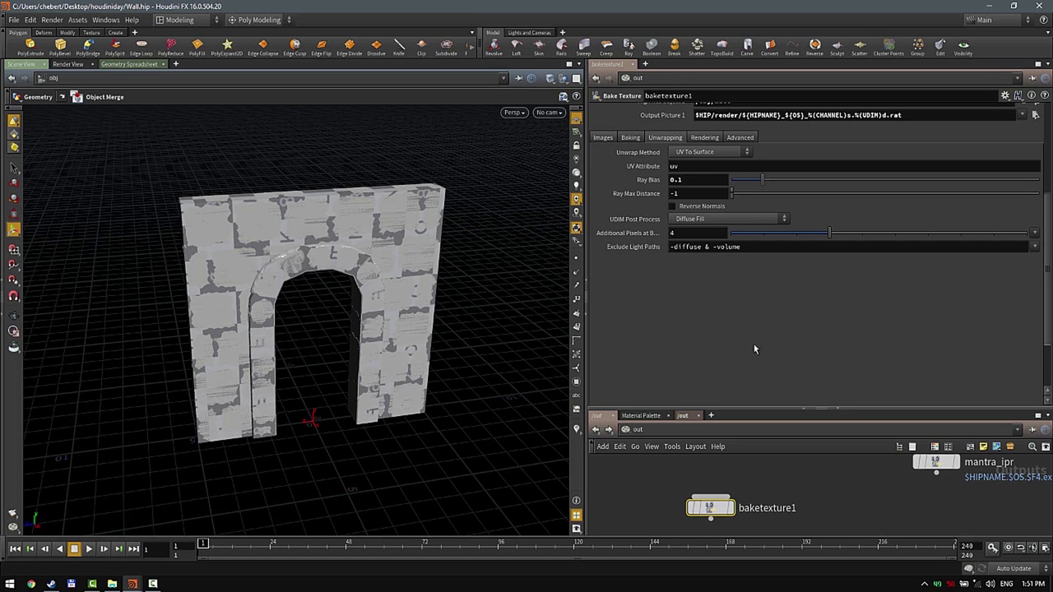
left_click_drag(750, 409, 759, 326)
middle_click_drag(743, 463, 779, 401)
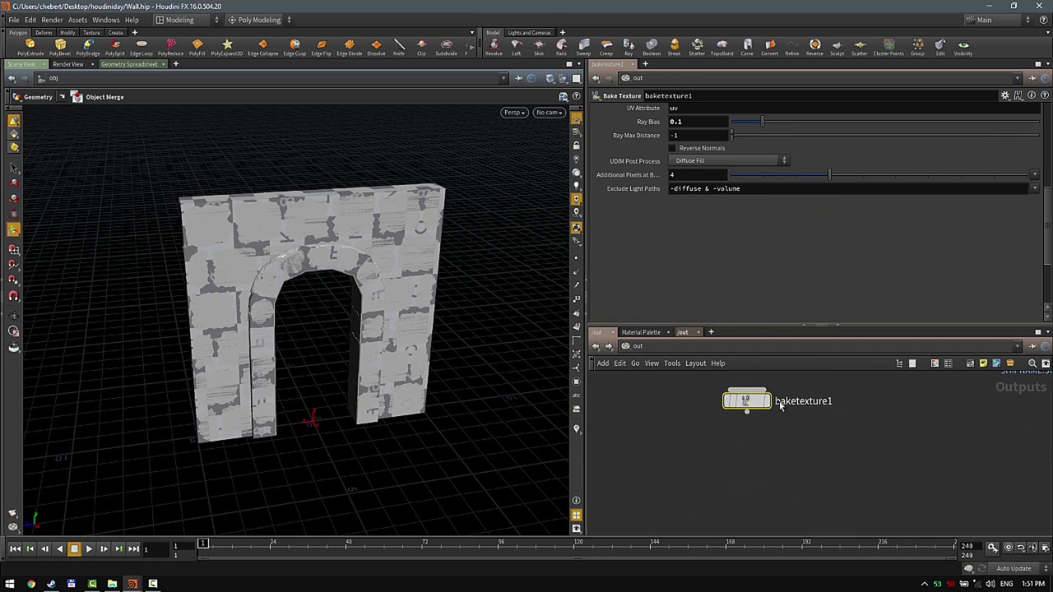
- Render baketexture1 to MPlay, allowing mplay through the firewall, and enlarge the MPlay window
scroll(782, 246, "up", 8)
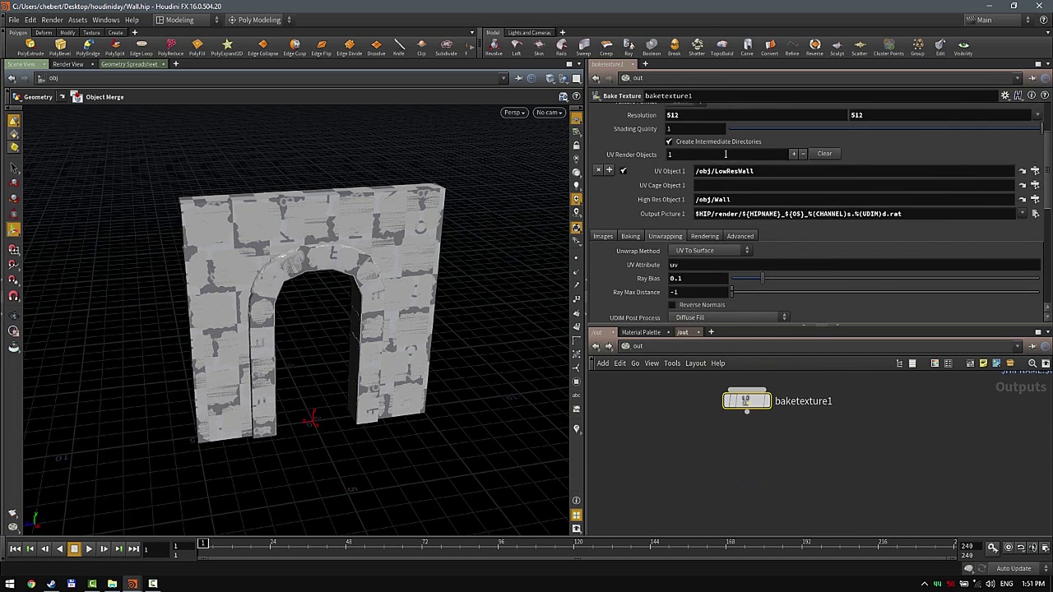
scroll(716, 168, "up", 2)
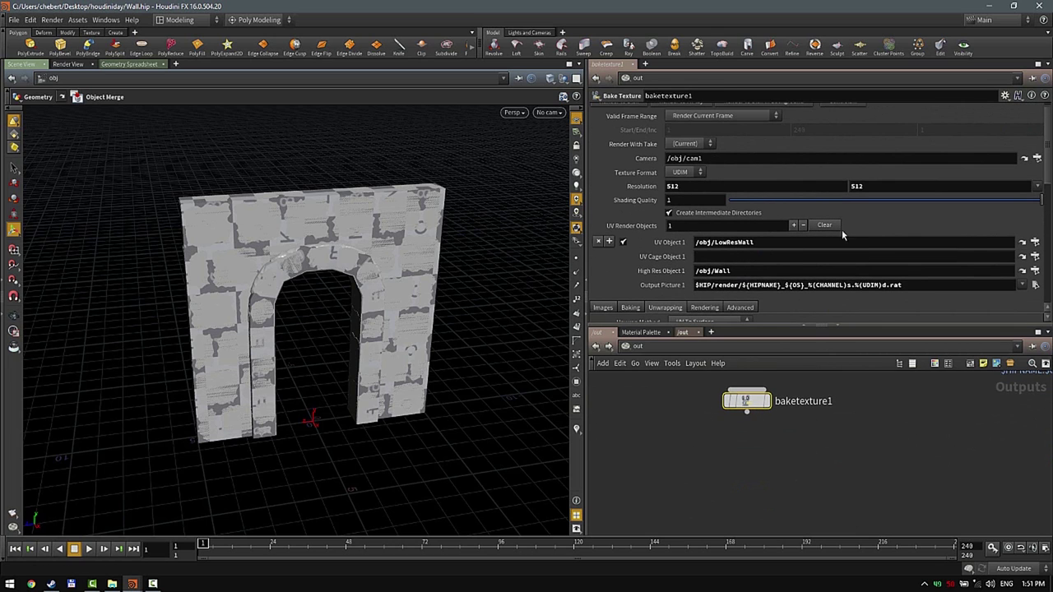
scroll(708, 140, "up", 1)
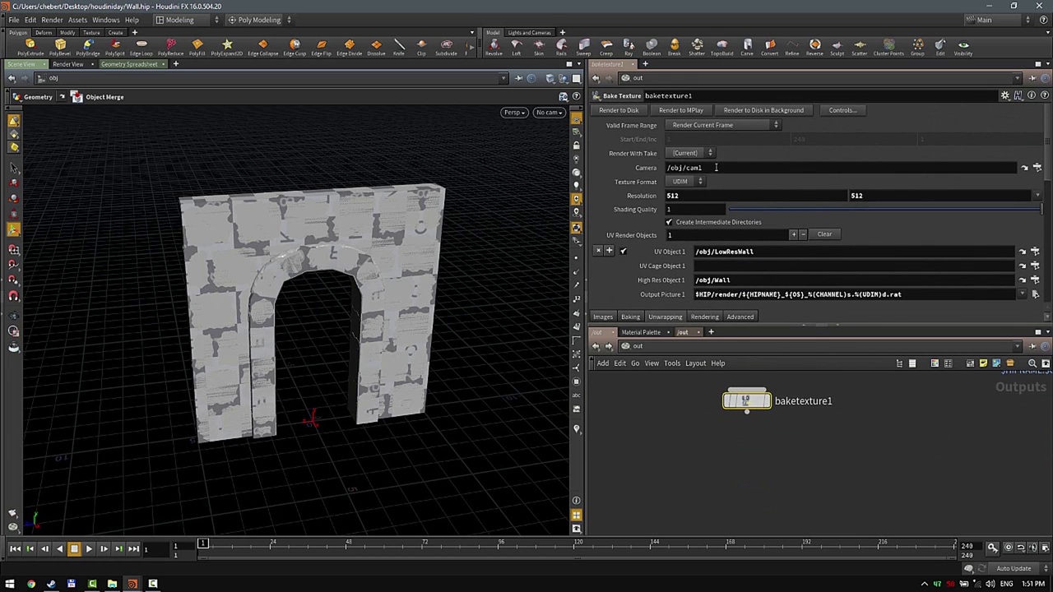
left_click(689, 113)
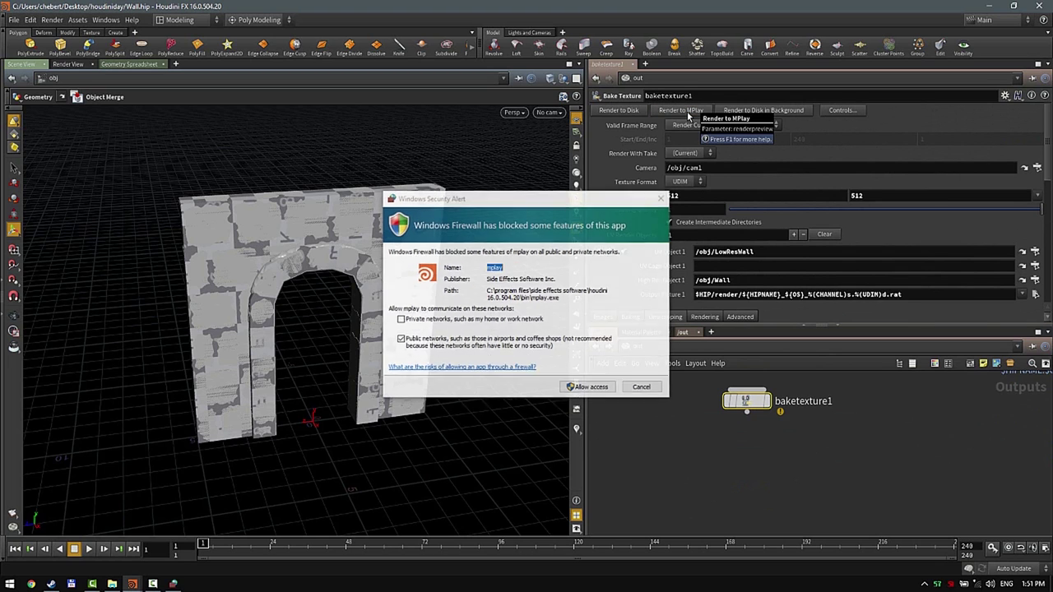
left_click(606, 391)
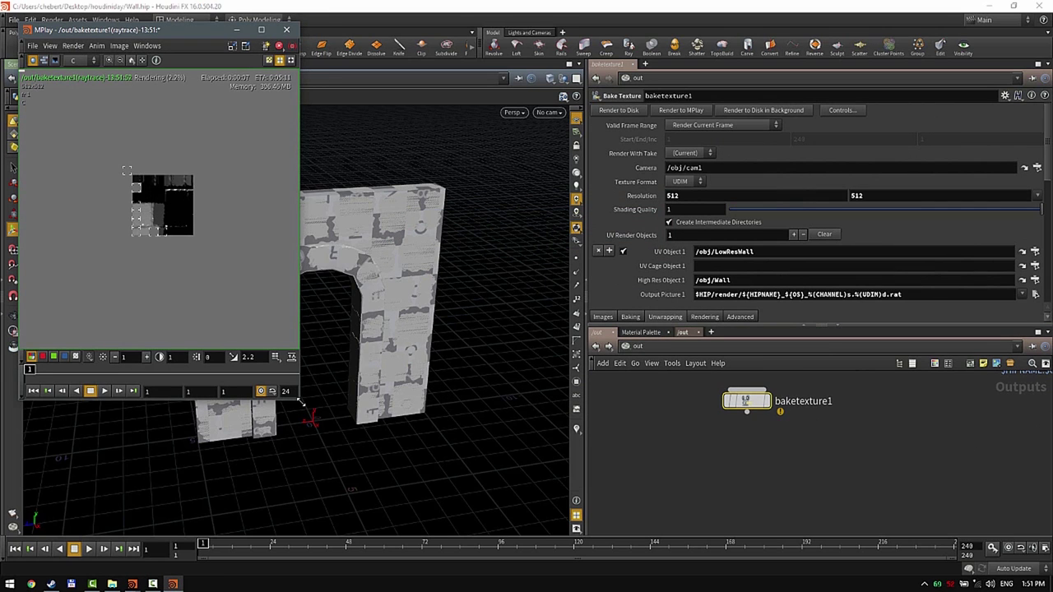
left_click_drag(301, 403, 470, 484)
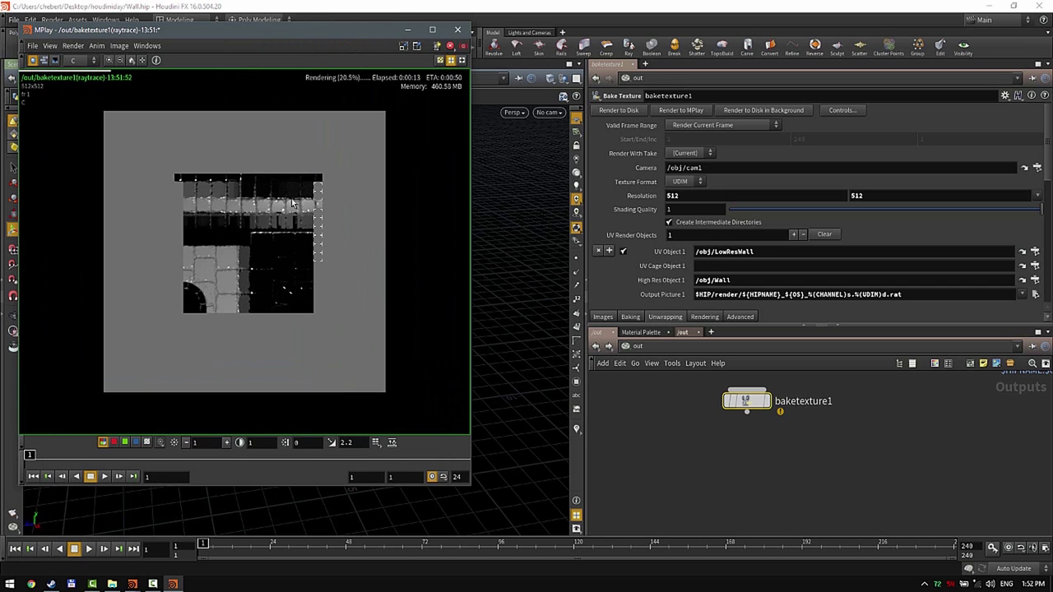
- View the bake's Oc occlusion plane in MPlay and switch to the Nt tangent-space normal plane
scroll(259, 280, "up", 2)
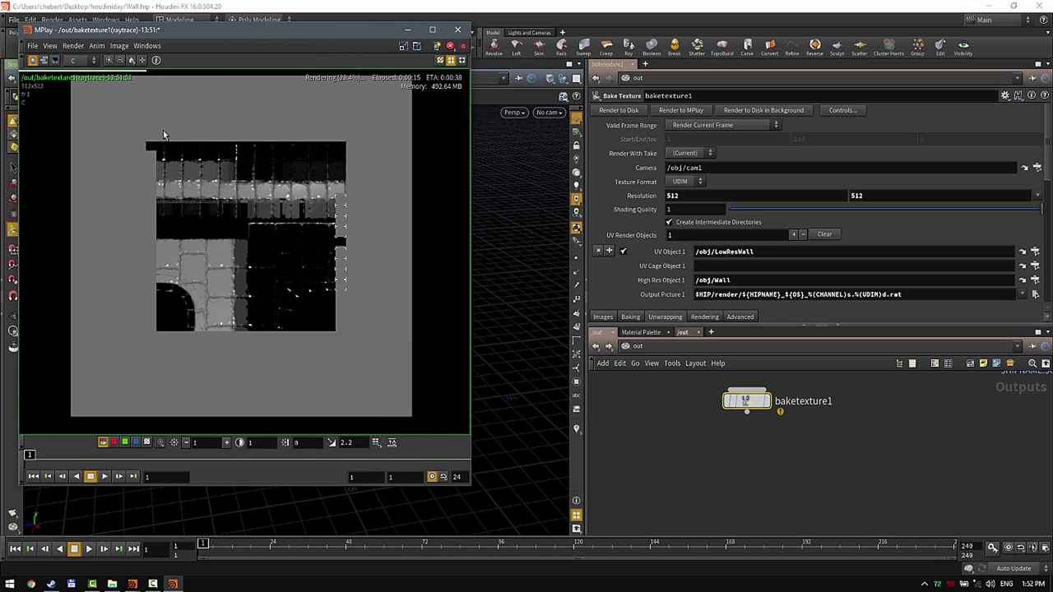
left_click(78, 61)
left_click(79, 83)
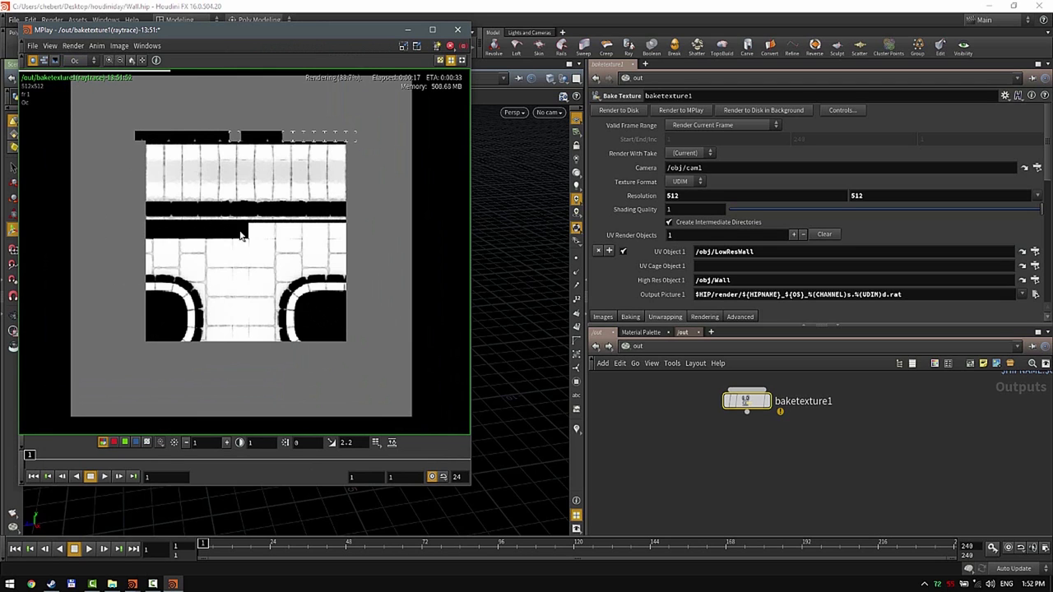
left_click(74, 60)
left_click(73, 89)
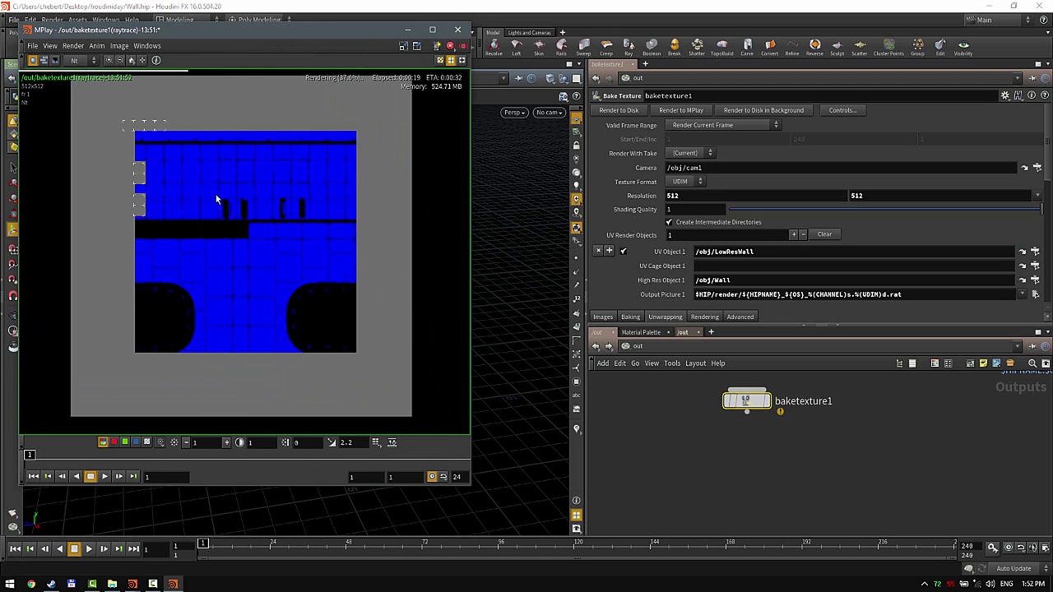
- Examine the Nt plane's brick detail up close, checking the green and red channels and restoring the full-colour display
scroll(269, 237, "down", 2)
scroll(263, 235, "up", 3)
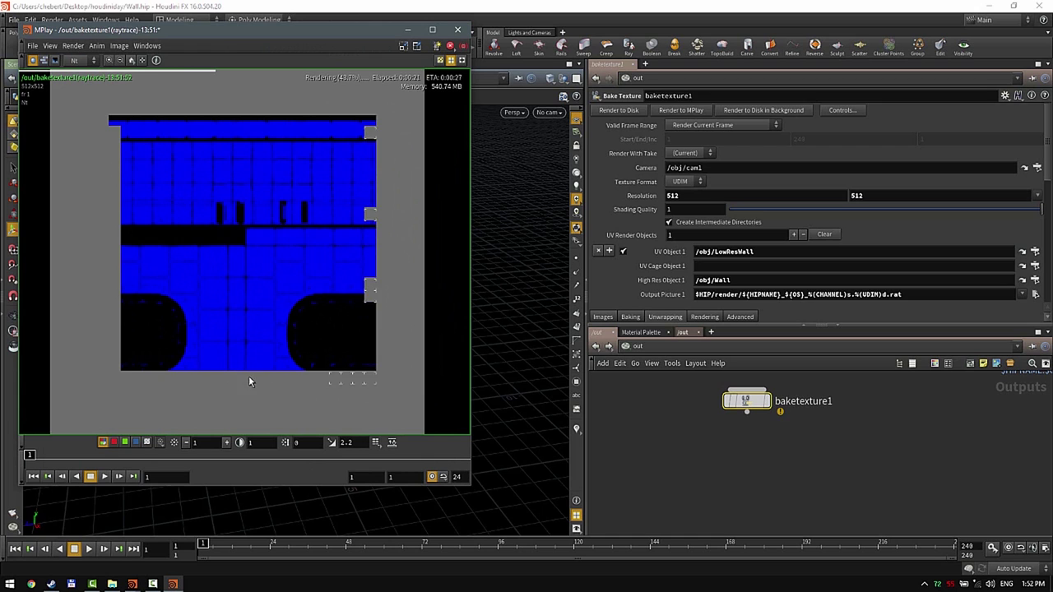
left_click(125, 443)
left_click(115, 444)
left_click(104, 443)
scroll(224, 247, "up", 4)
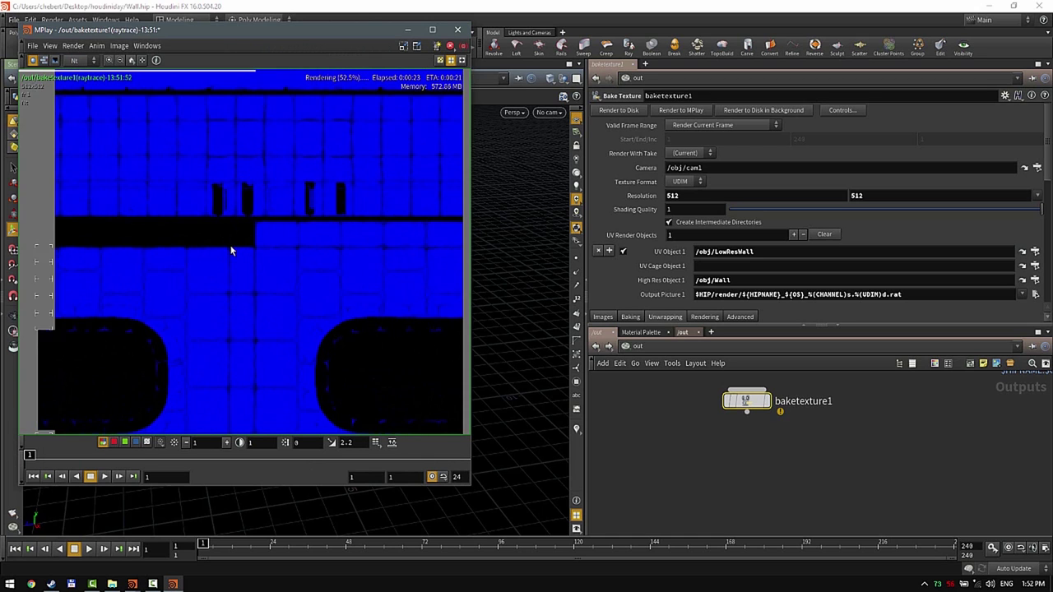
scroll(231, 247, "up", 2)
middle_click_drag(257, 107, 271, 195)
scroll(250, 301, "down", 3)
scroll(258, 315, "down", 2)
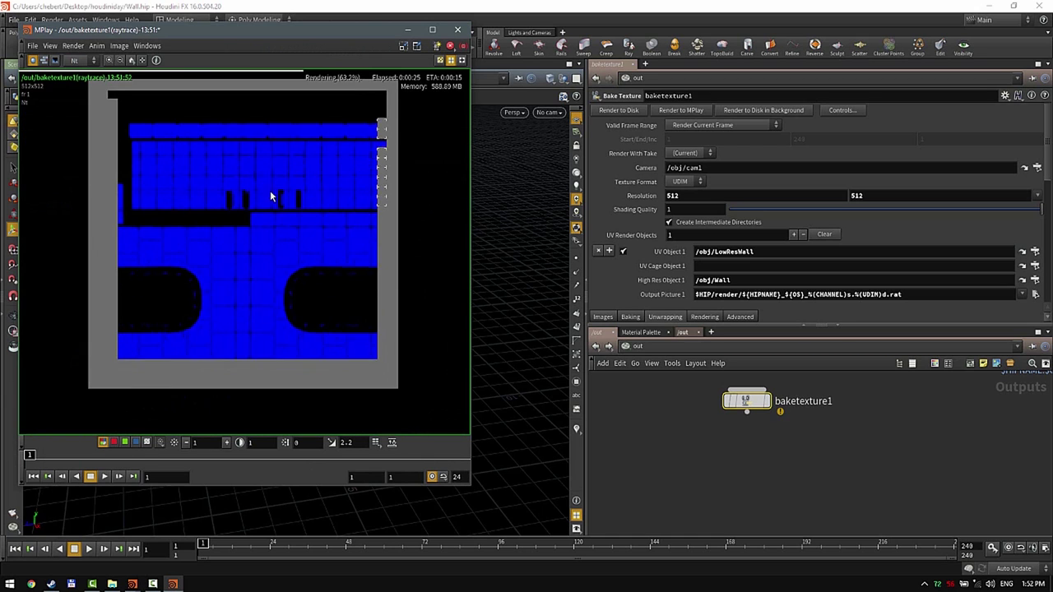
scroll(275, 206, "up", 1)
- Check baketexture1's node information, and close MPlay after inspecting the finished normal bake
left_click(746, 403)
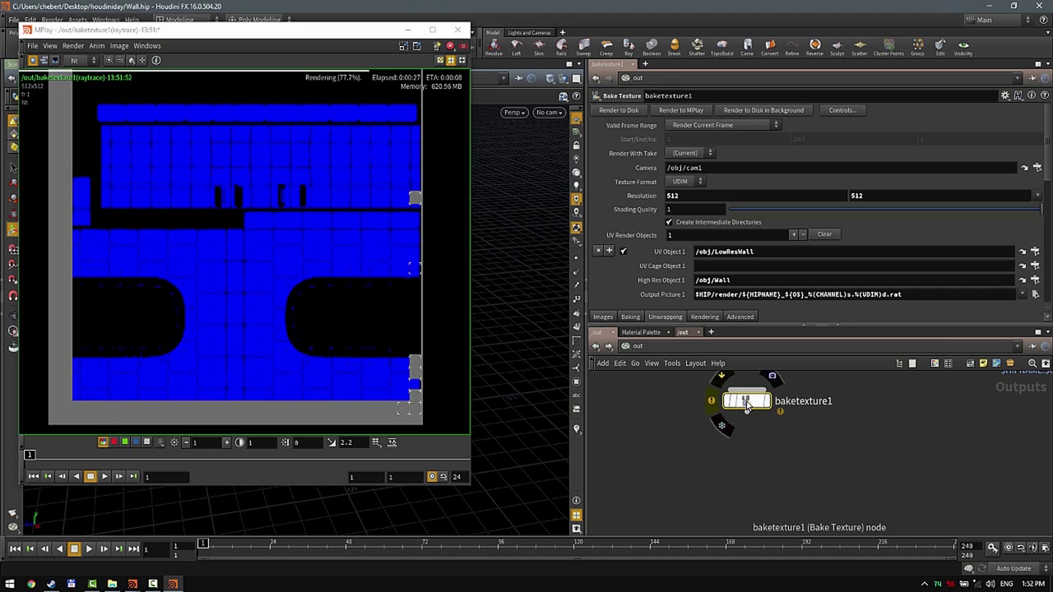
middle_click(747, 404)
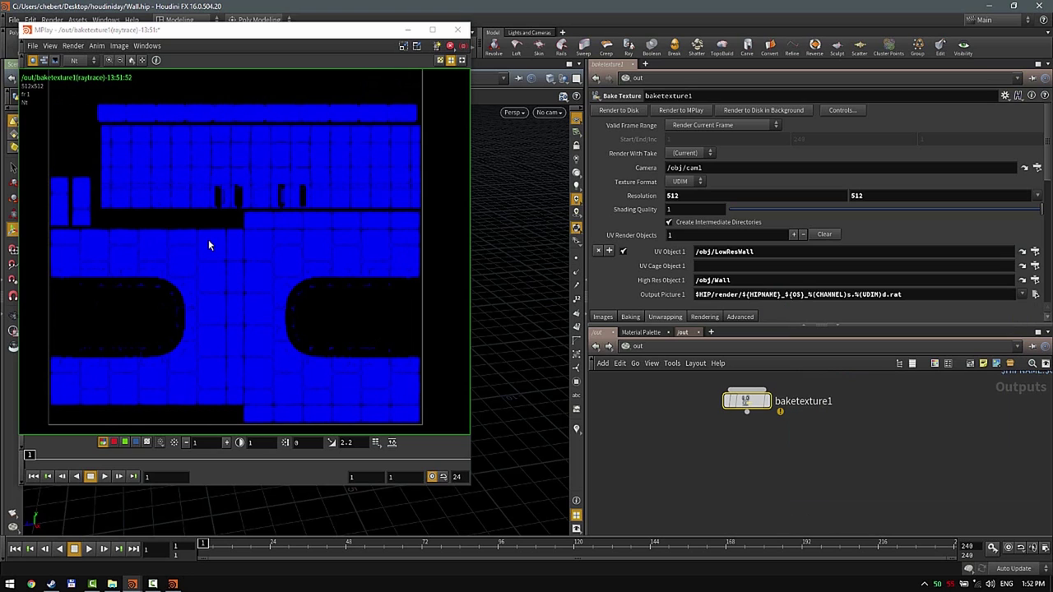
scroll(208, 245, "down", 1)
middle_click_drag(249, 255, 285, 272)
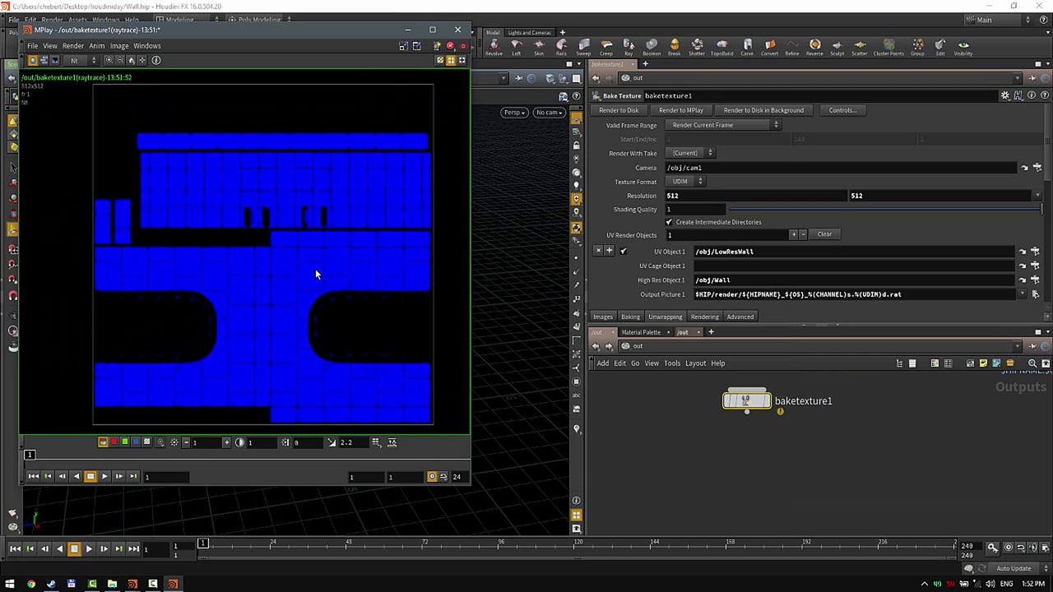
scroll(316, 270, "up", 1)
middle_click_drag(313, 262, 284, 264)
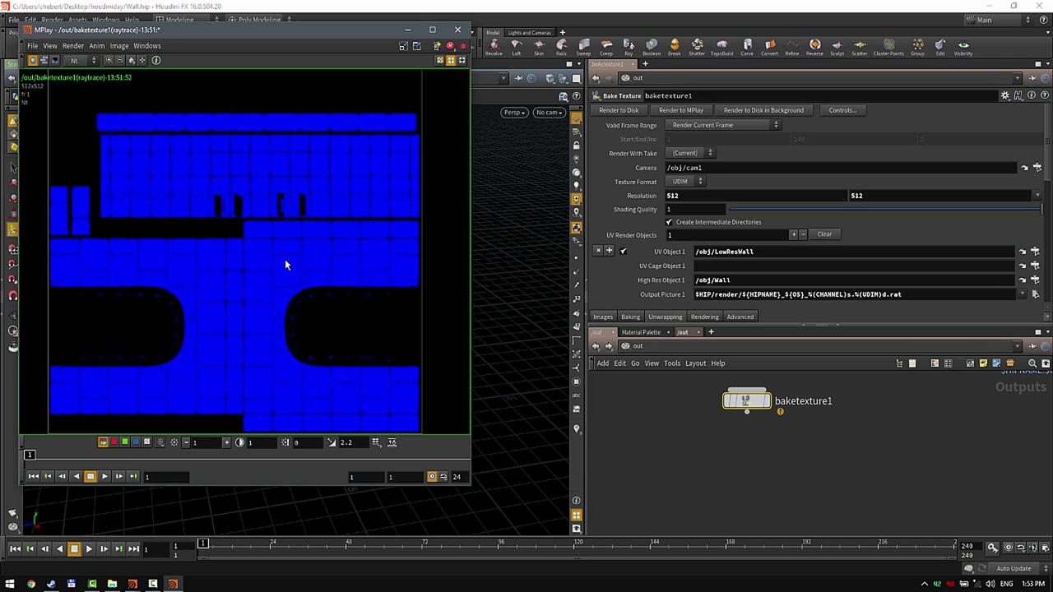
left_click(458, 30)
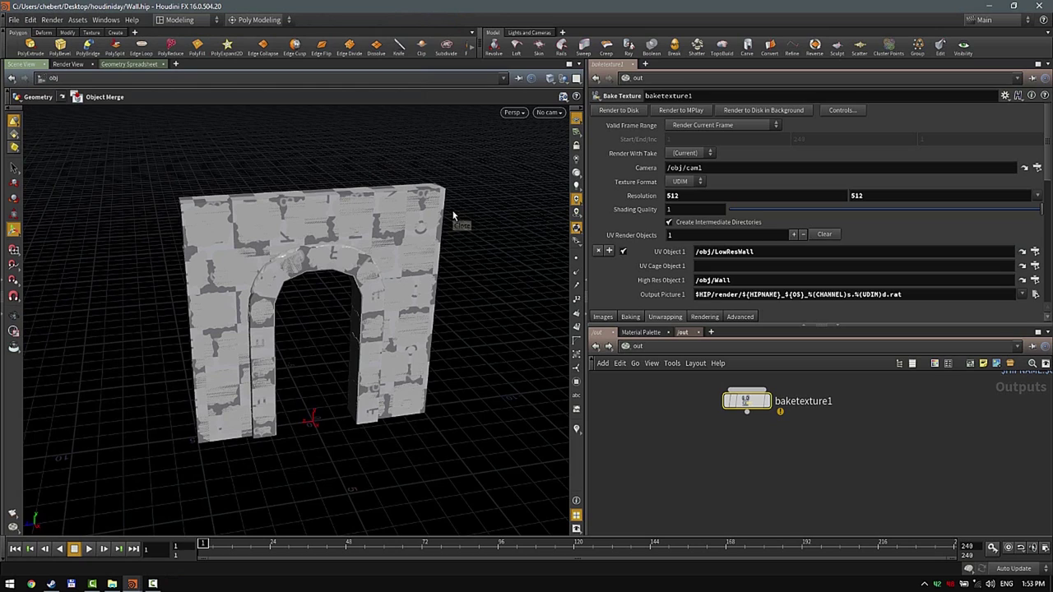